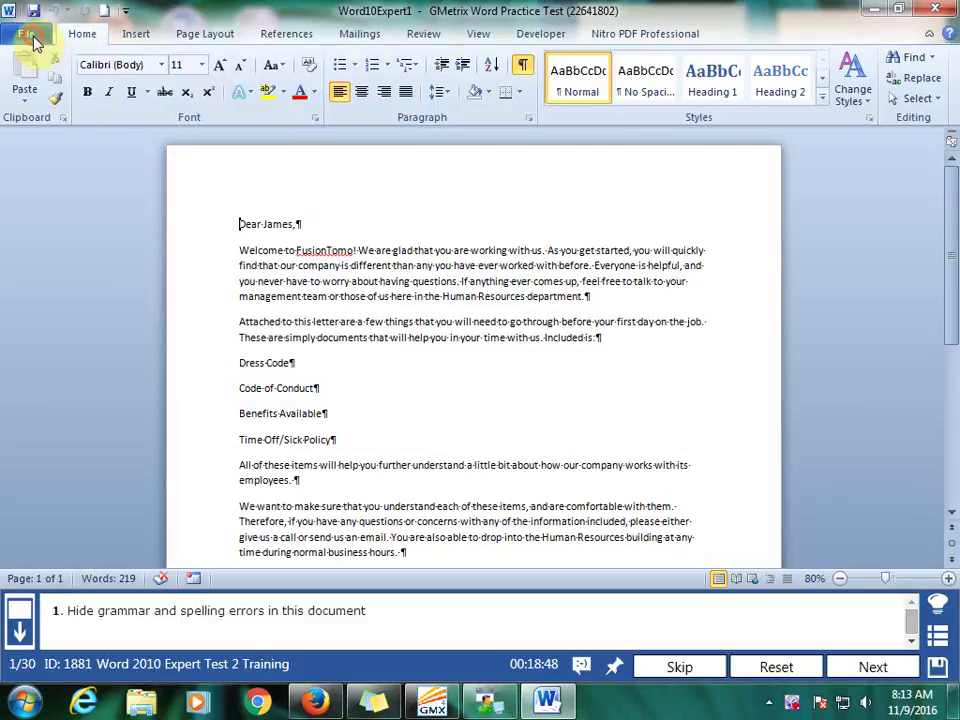
- In Proofing options, hide spelling and grammar errors for this document only
left_click(28, 36)
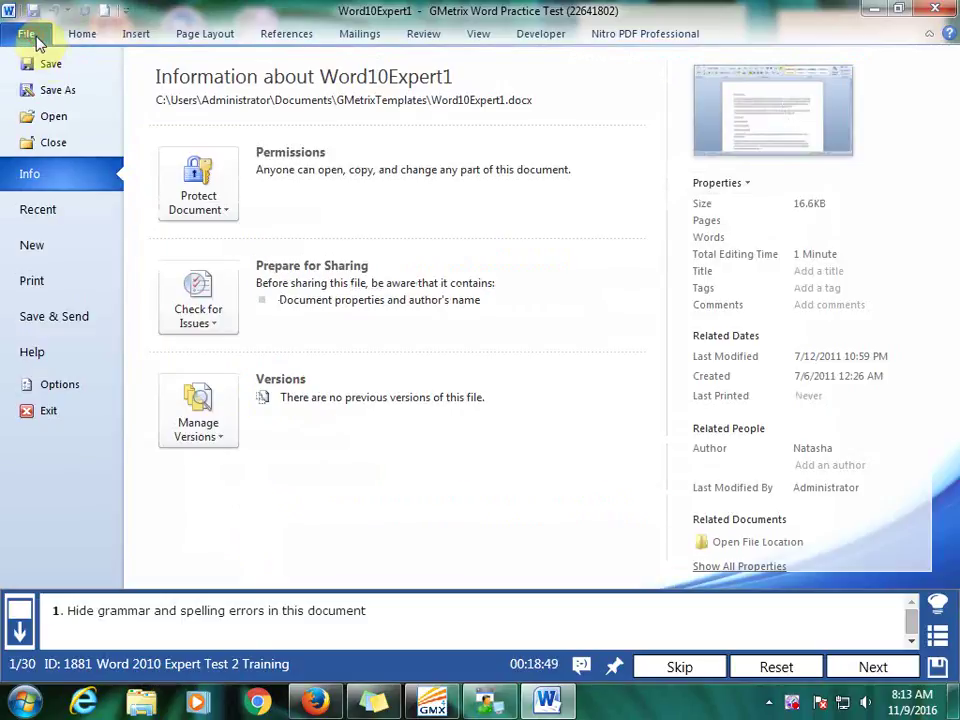
left_click(62, 390)
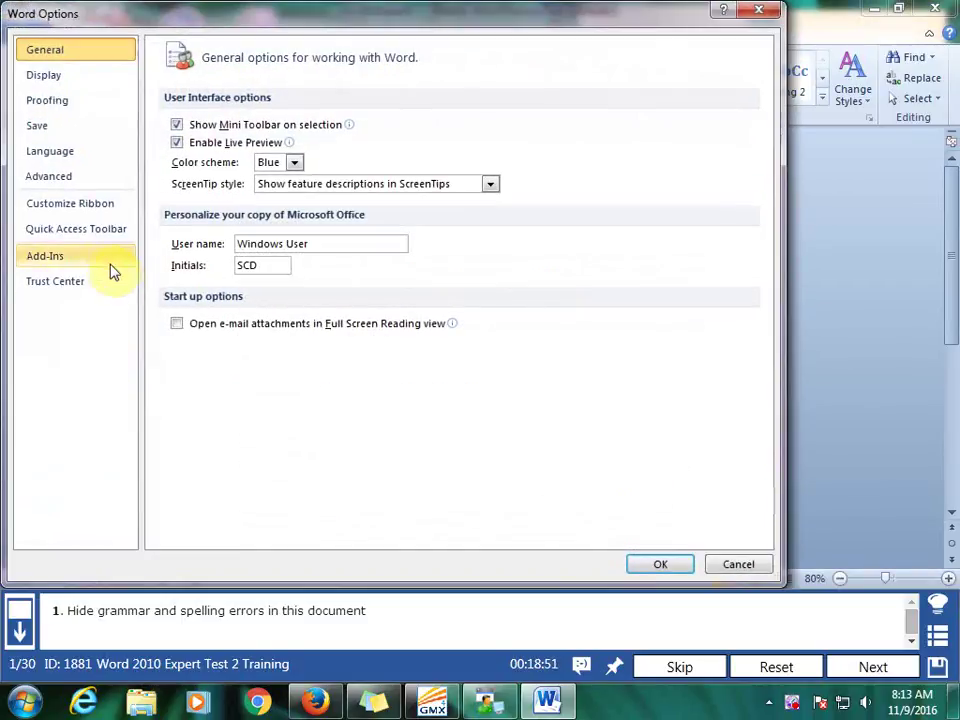
left_click(71, 99)
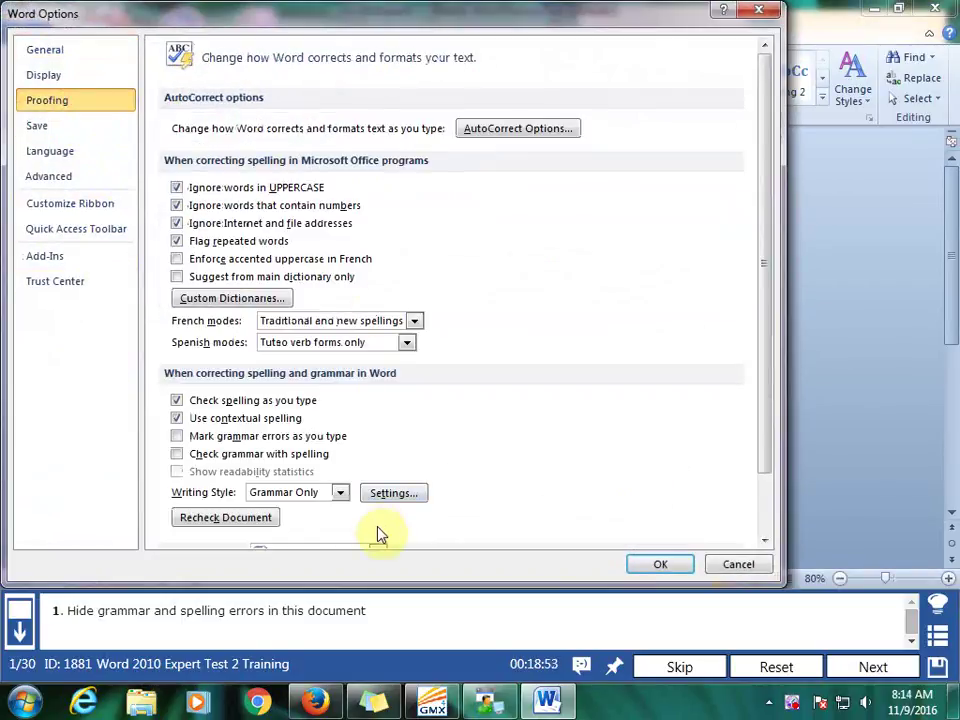
scroll(617, 413, "down", 3)
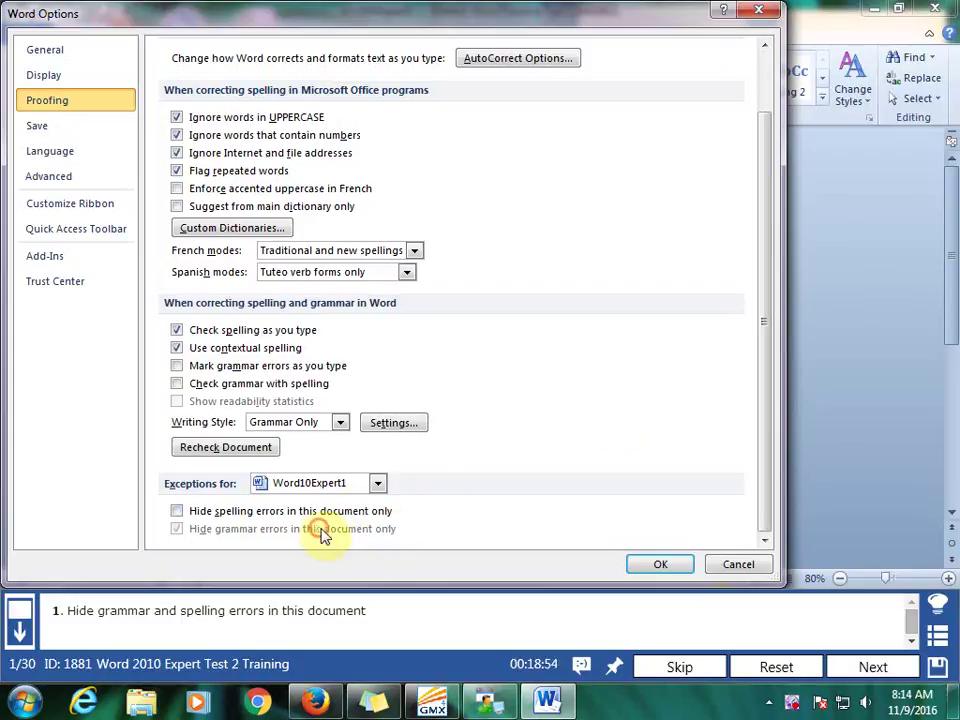
left_click(377, 483)
left_click(345, 507)
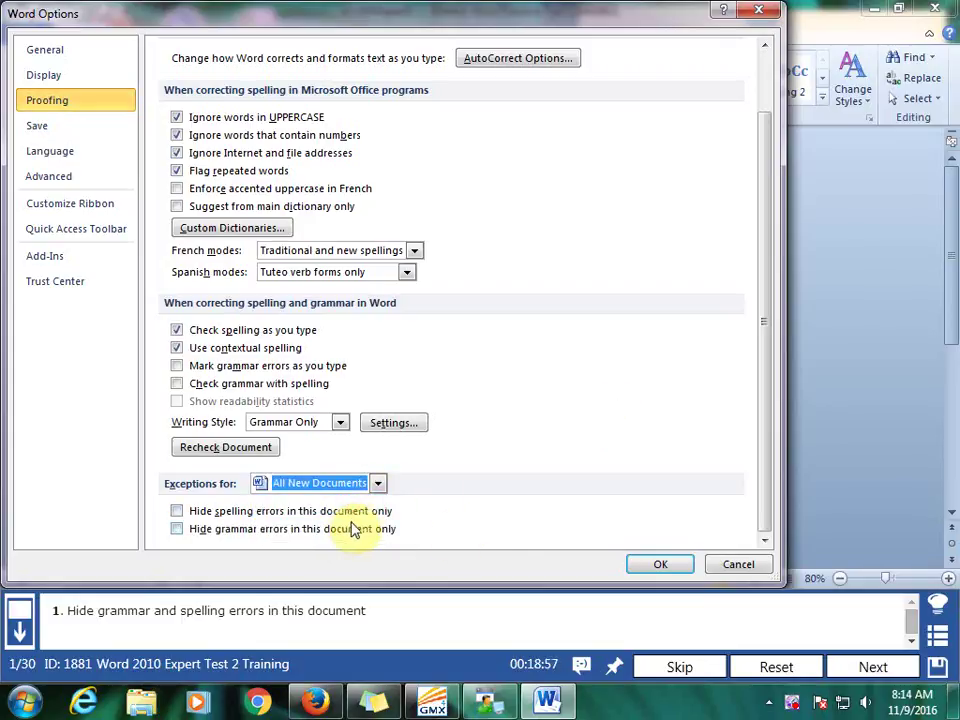
left_click(658, 563)
- Submit the task and continue to task 2
left_click(551, 446)
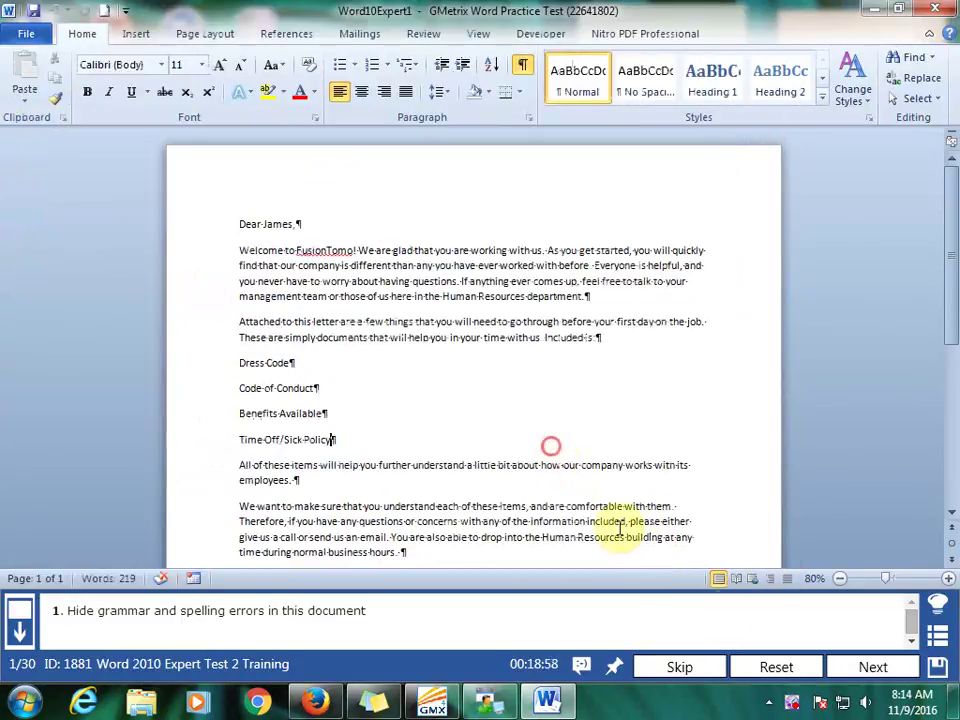
left_click(872, 666)
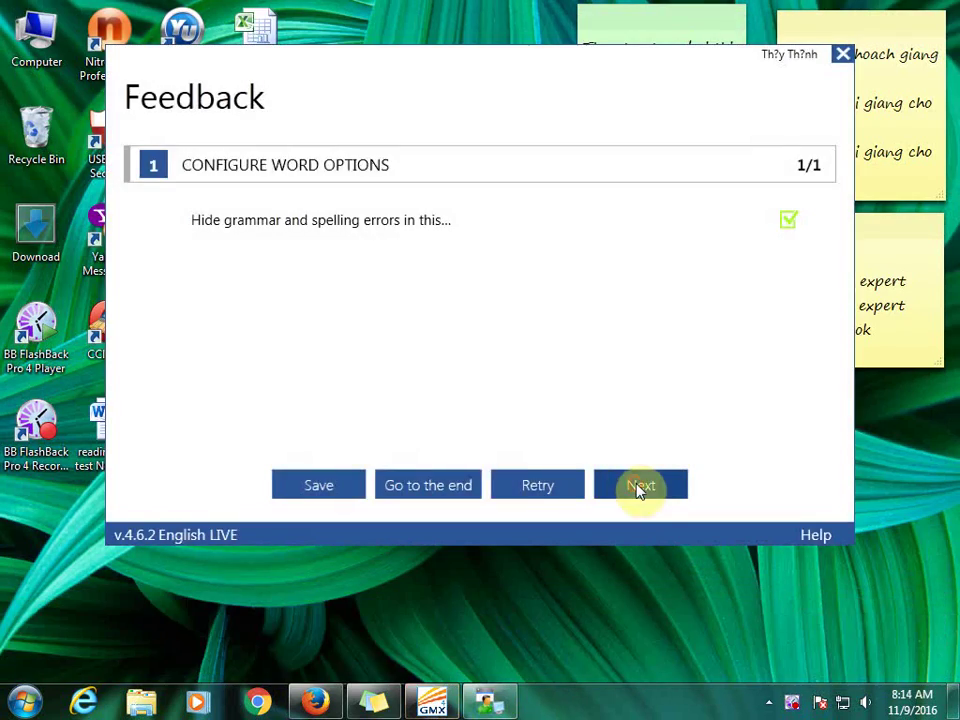
left_click(638, 487)
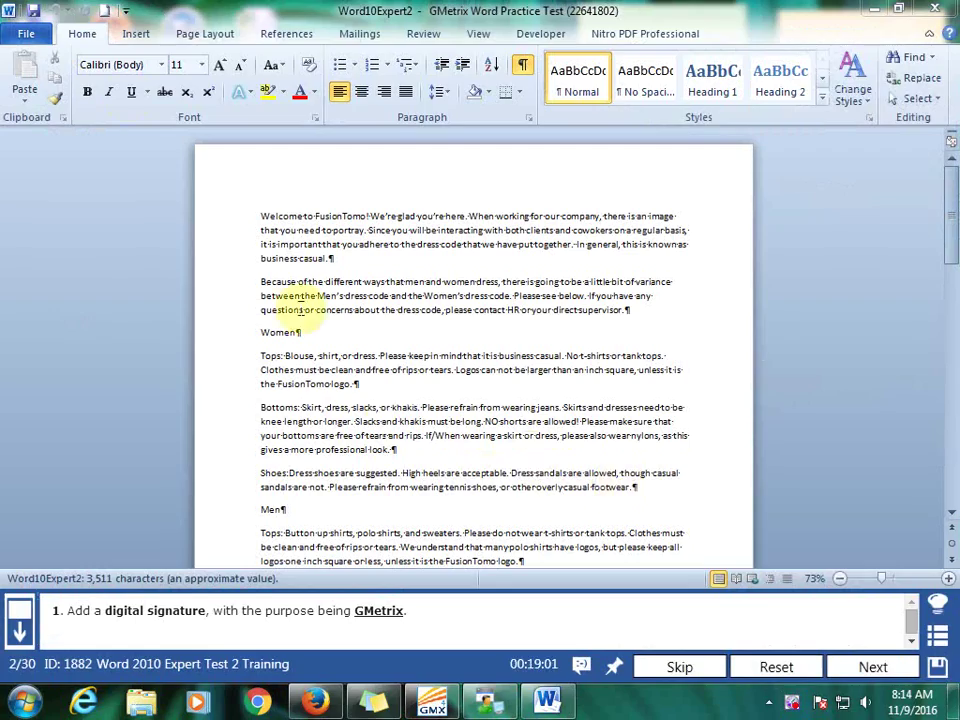
- Add a digital signature to the document with the purpose GMetrix
left_click(26, 32)
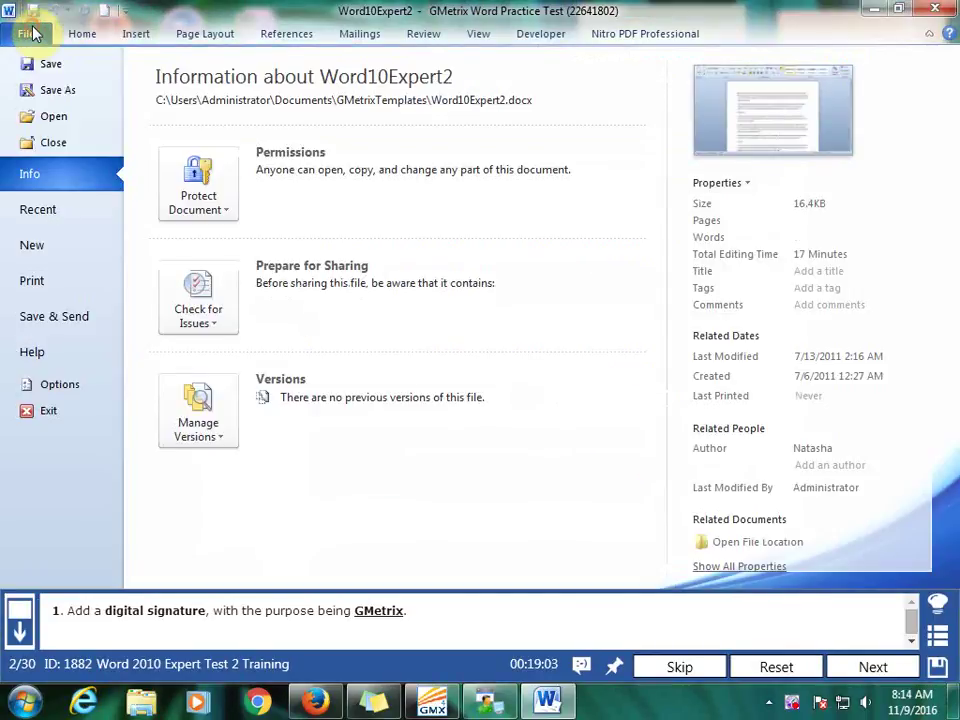
left_click(222, 201)
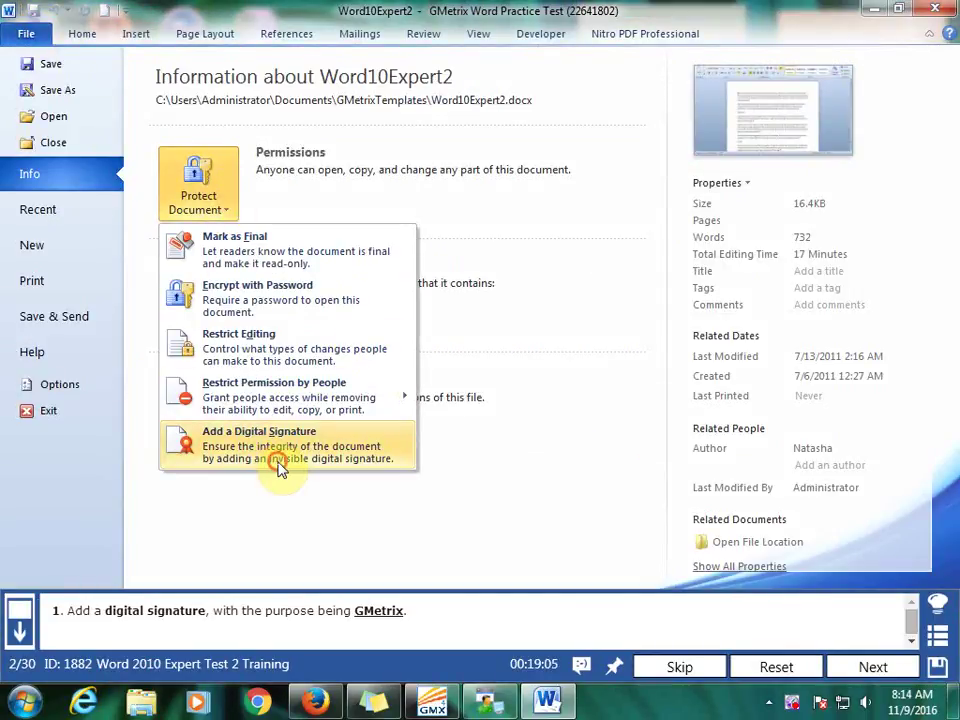
left_click(280, 466)
left_click(617, 371)
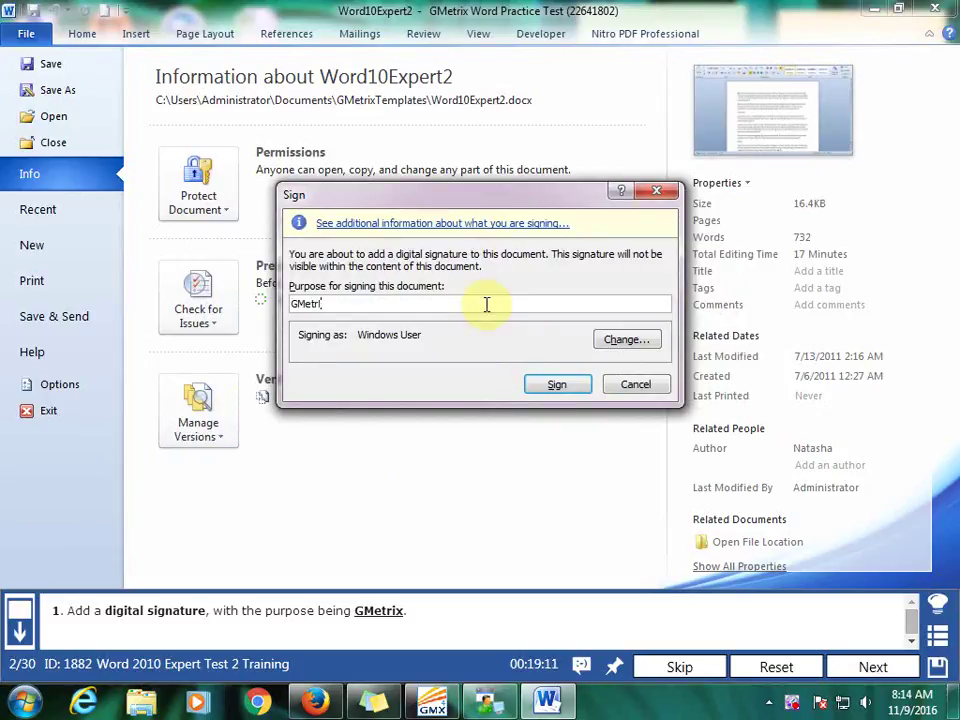
left_click(551, 384)
left_click(490, 364)
- Submit the signed document and load task 3
left_click(872, 666)
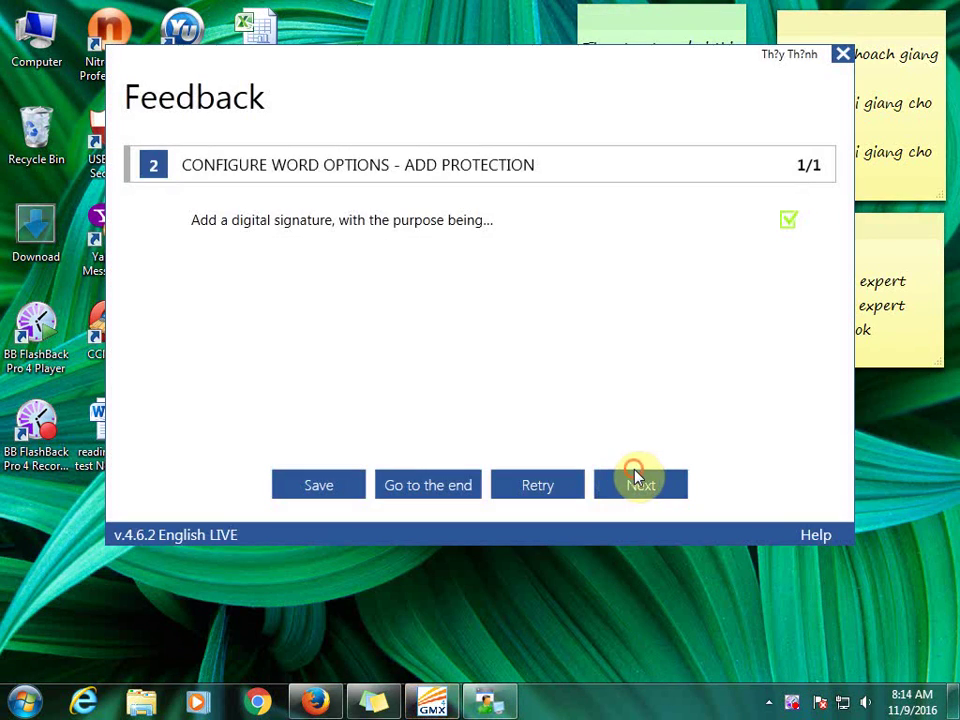
left_click(636, 480)
left_click(639, 483)
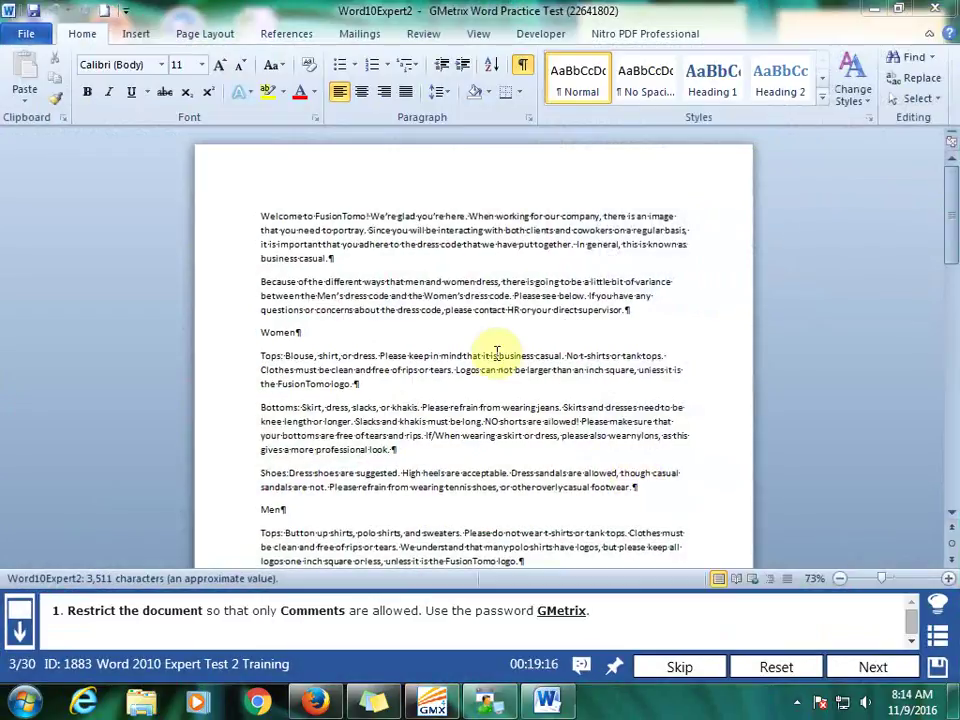
- Restrict editing in the document to Comments only
left_click(478, 34)
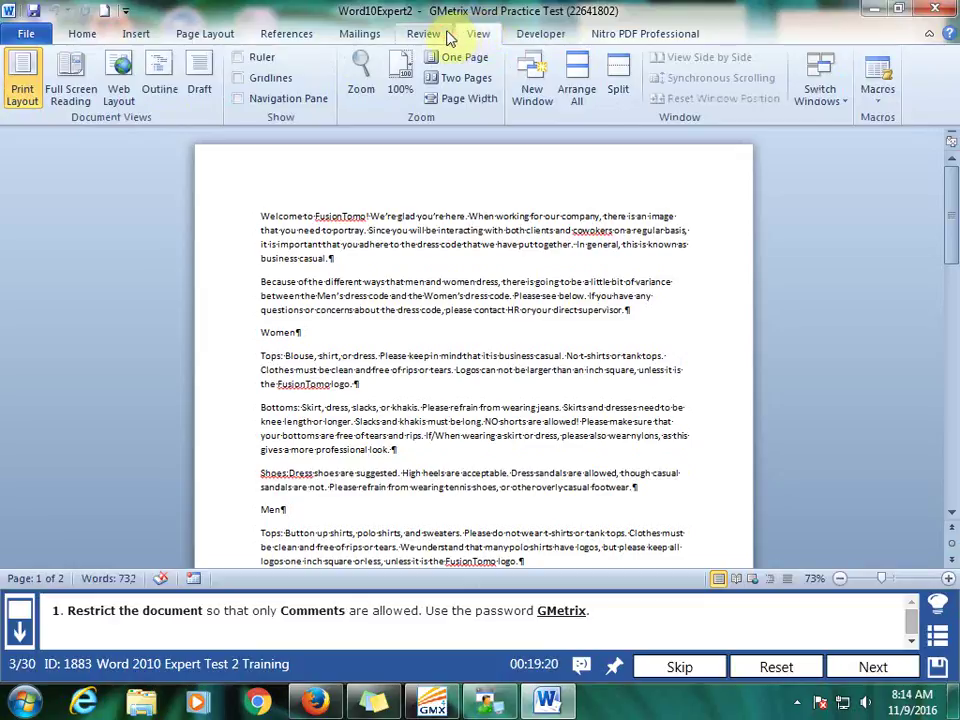
left_click(430, 34)
left_click(886, 90)
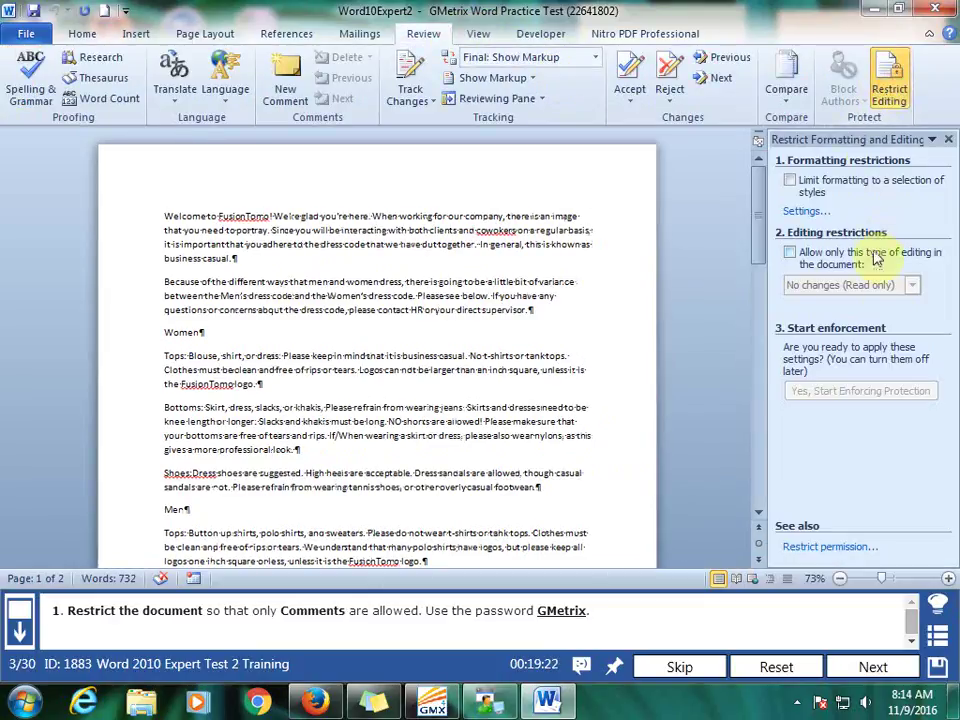
left_click(826, 254)
left_click(911, 285)
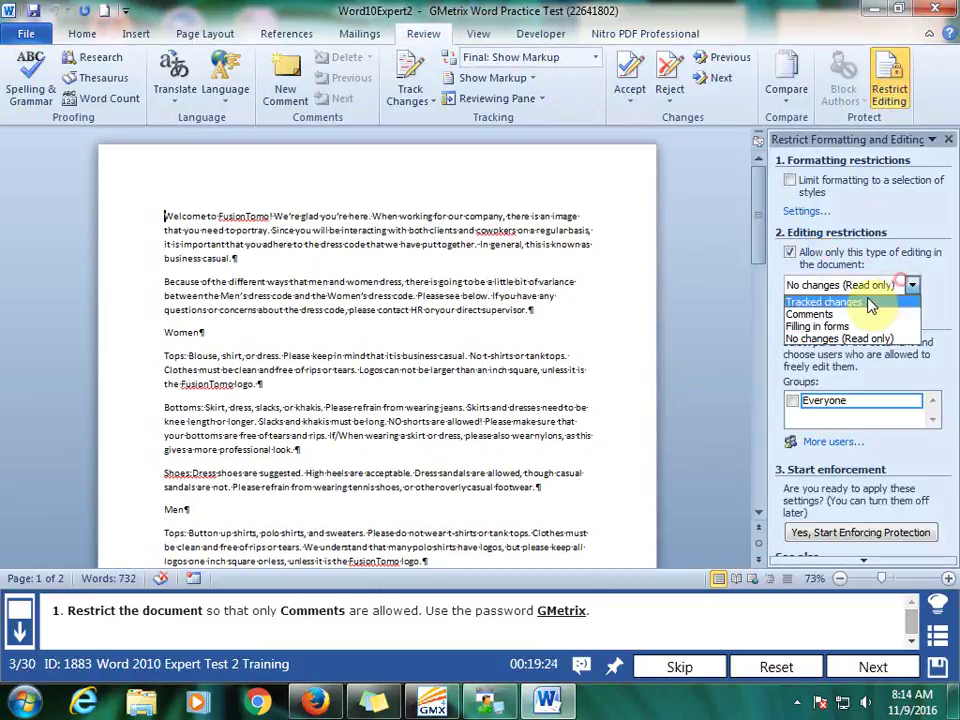
left_click(850, 311)
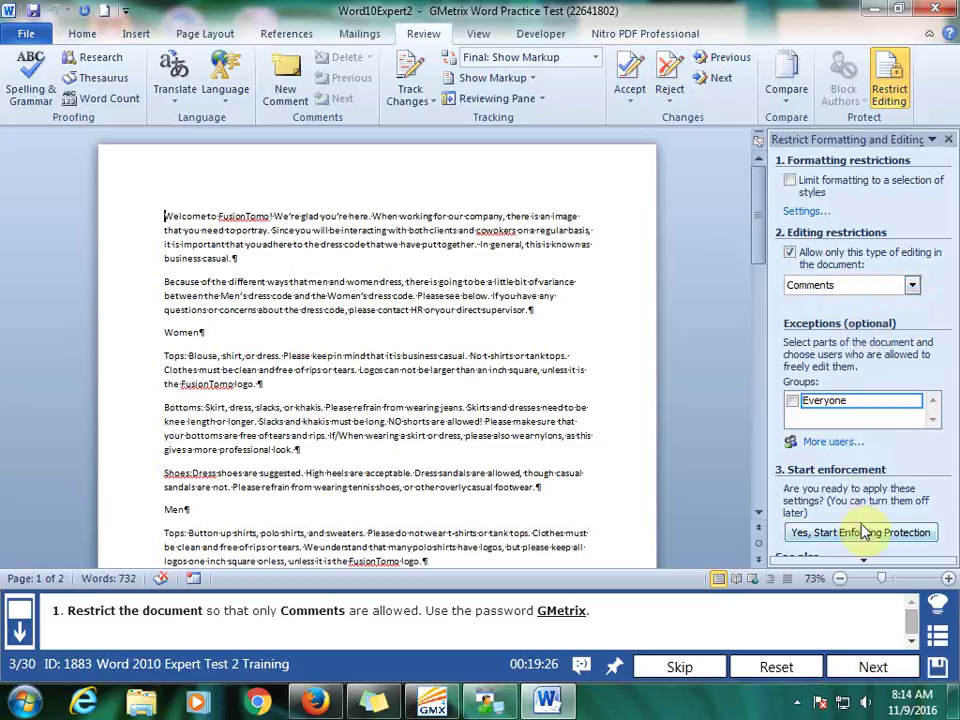
- Enforce the comments-only protection with the task's password and submit the task
left_click(864, 532)
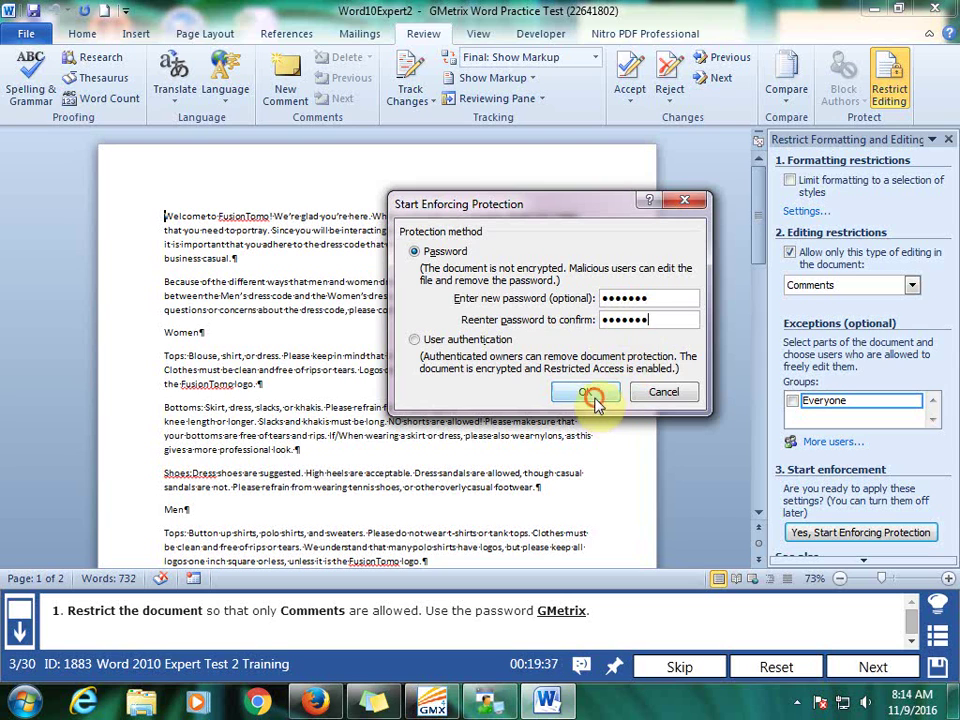
left_click(885, 665)
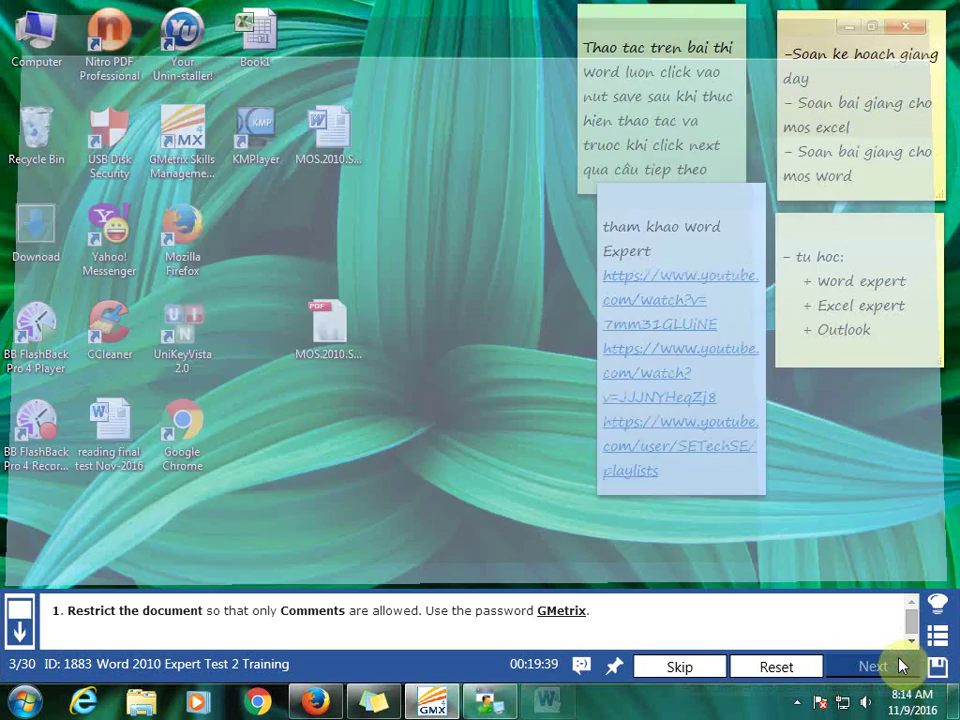
left_click(900, 666)
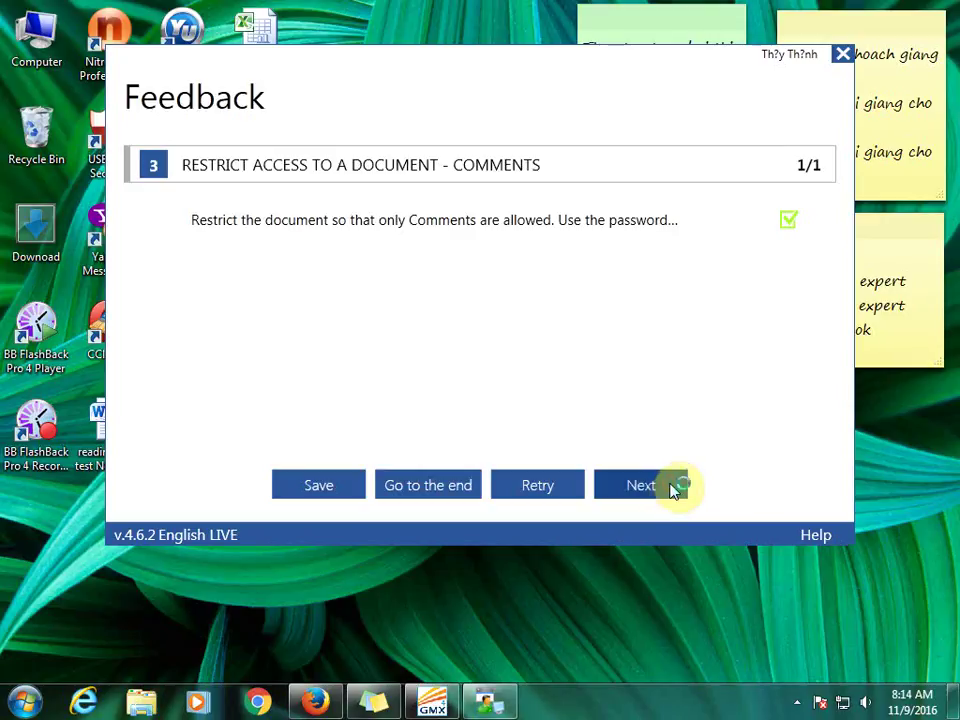
- Load task 4 and restrict editing to Filling in forms
left_click(641, 485)
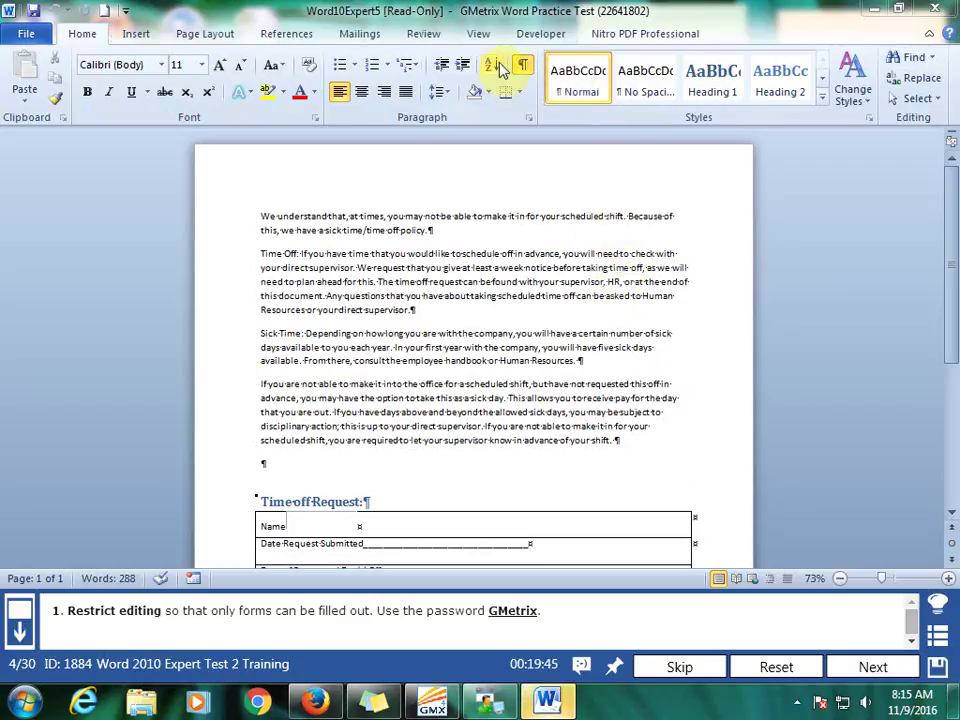
left_click(442, 34)
left_click(887, 88)
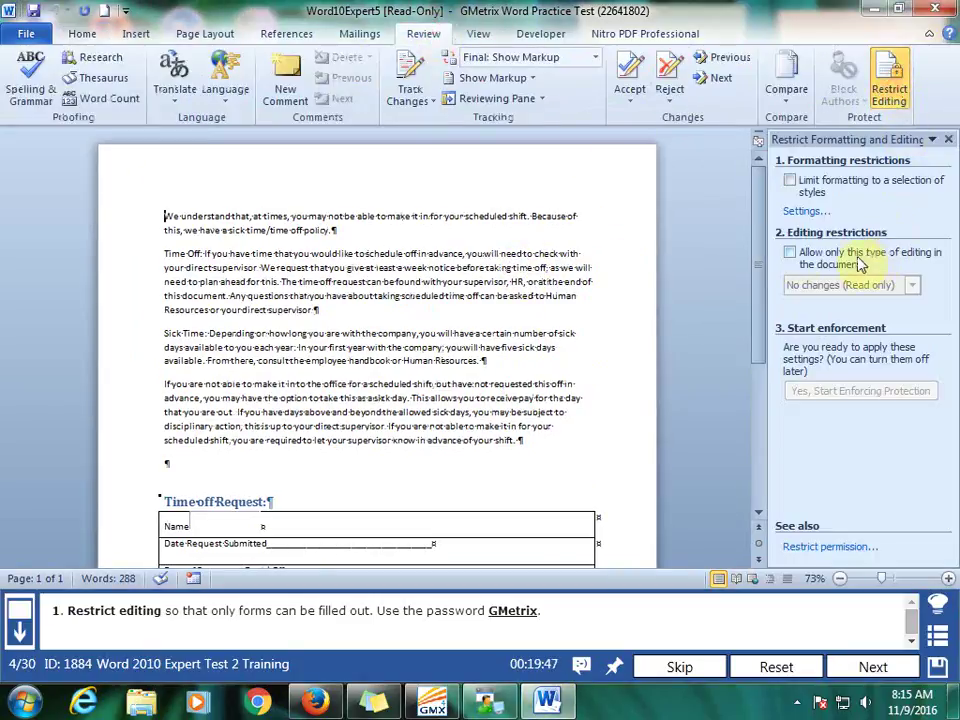
left_click(790, 253)
left_click(912, 285)
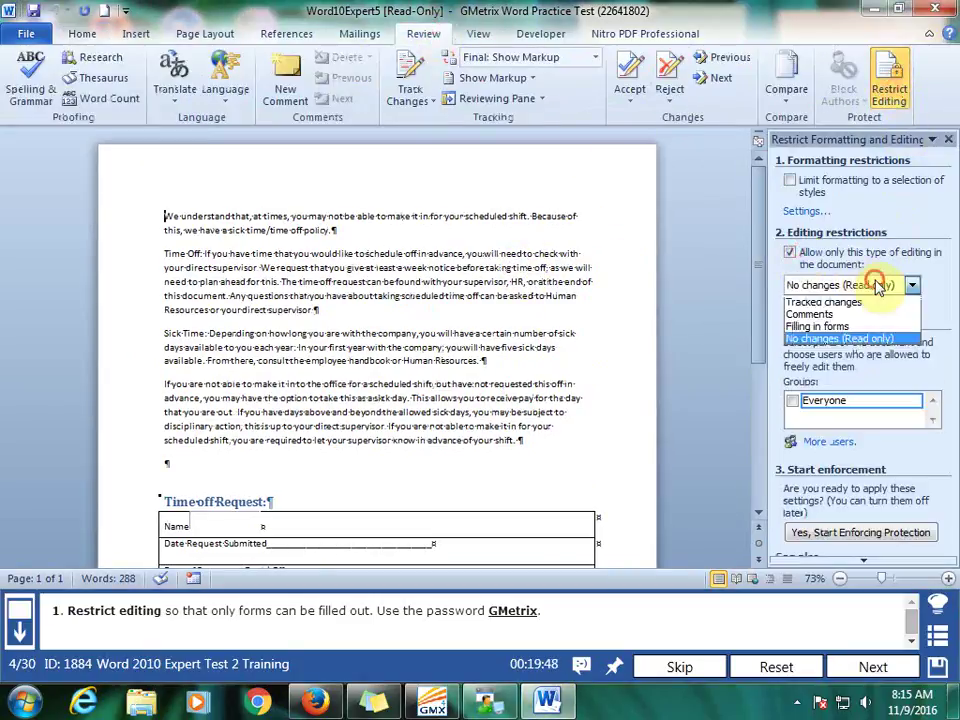
left_click(845, 328)
- Enforce the forms-only protection with the task's password, submit, and continue to task 5
left_click(872, 391)
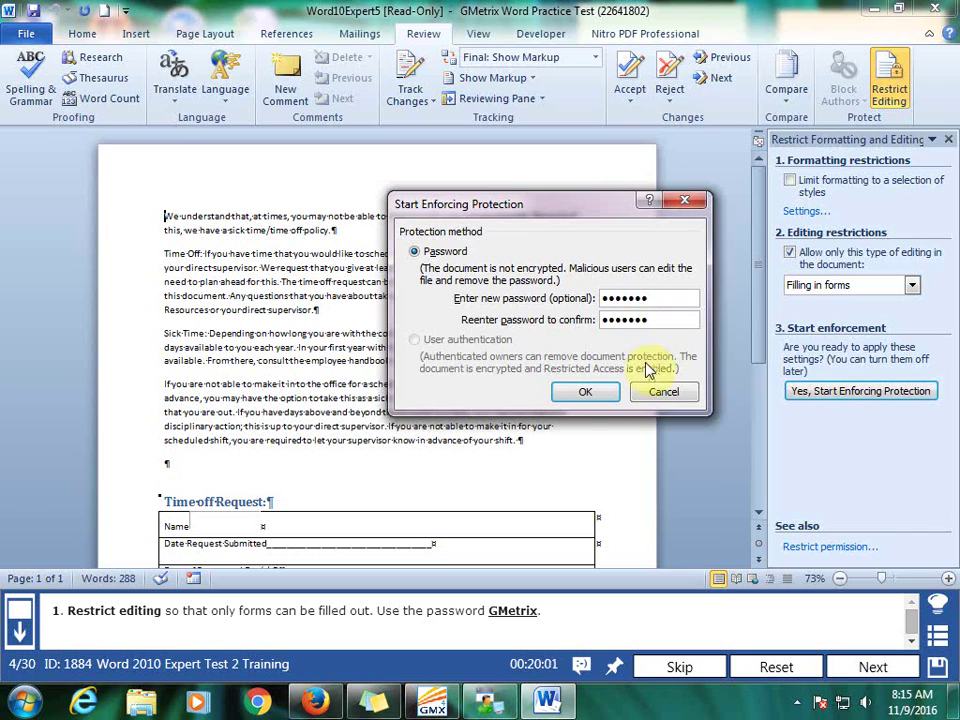
left_click(583, 395)
left_click(890, 668)
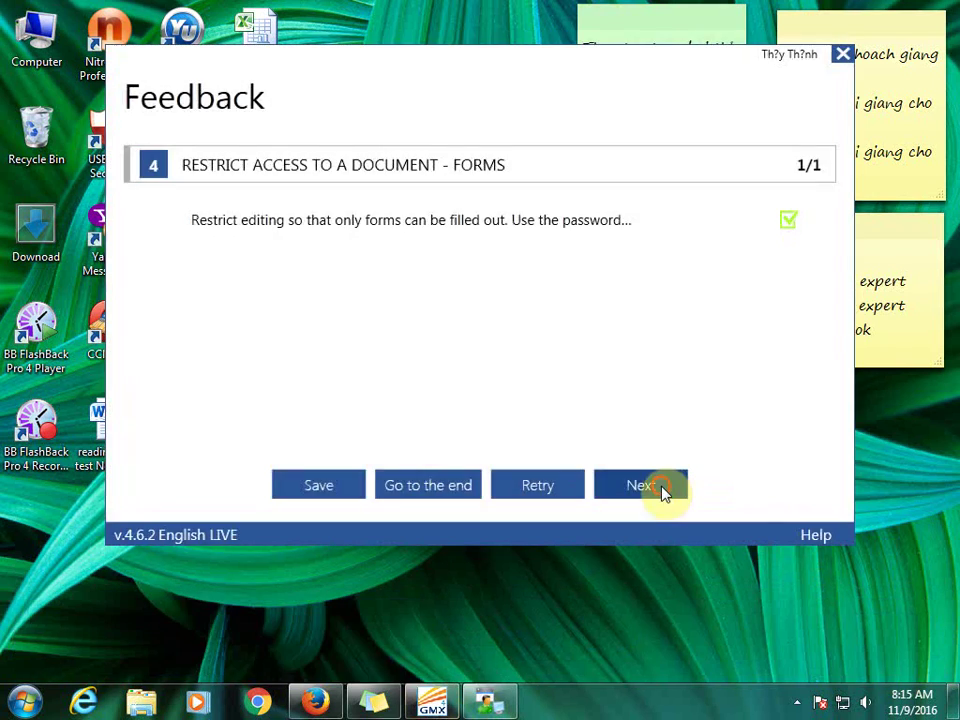
left_click(660, 490)
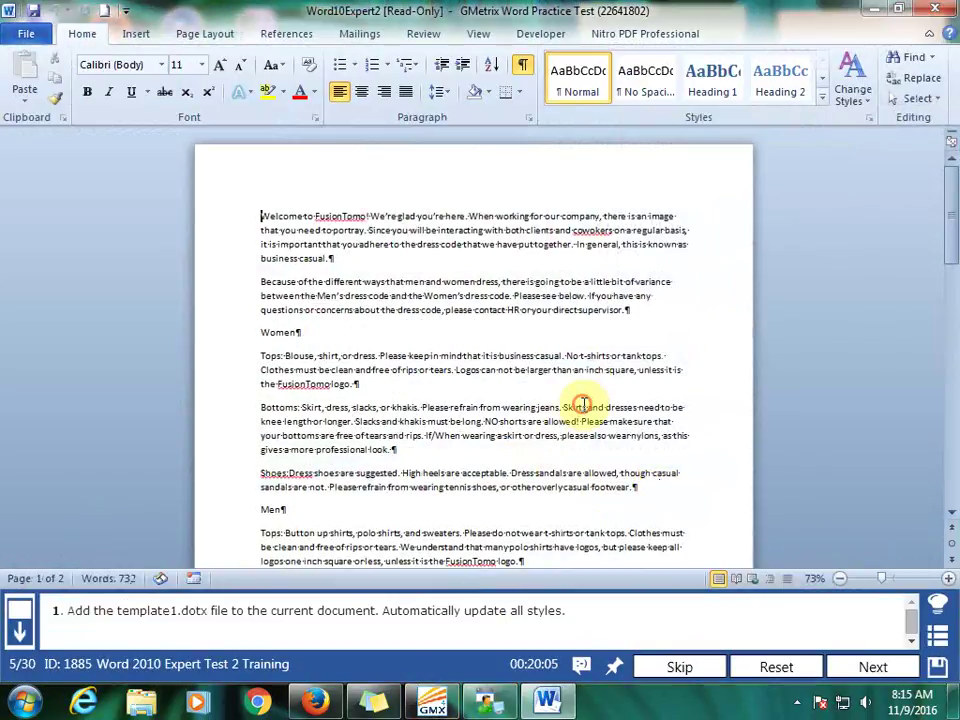
- Attach Template1 from GMetrixTemplates with automatic style updating, then submit and go to task 6
left_click(540, 33)
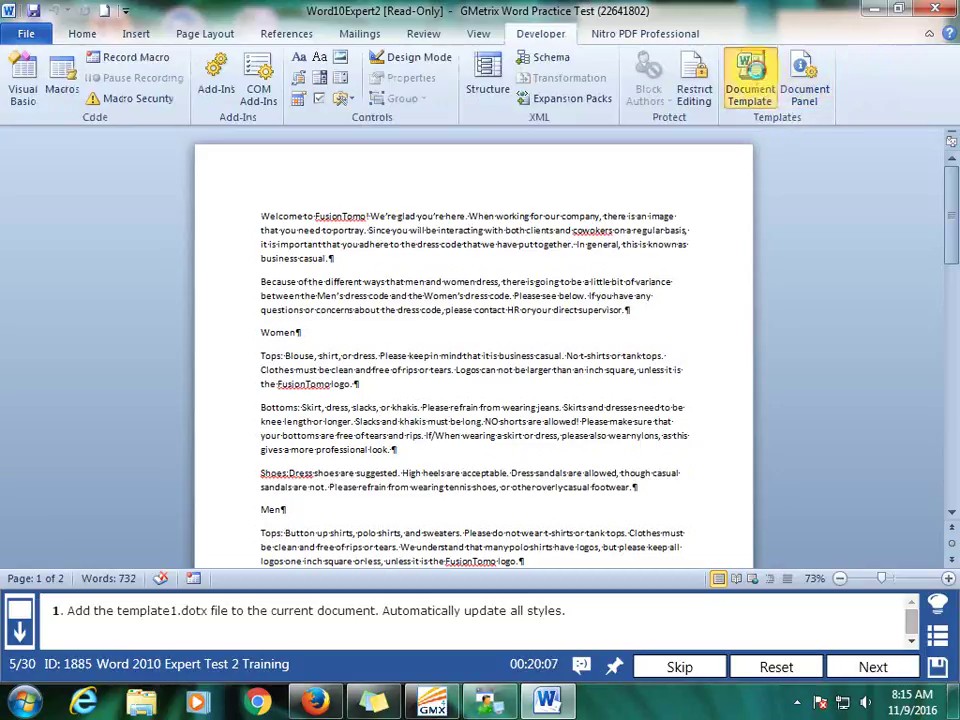
left_click(750, 88)
left_click(310, 160)
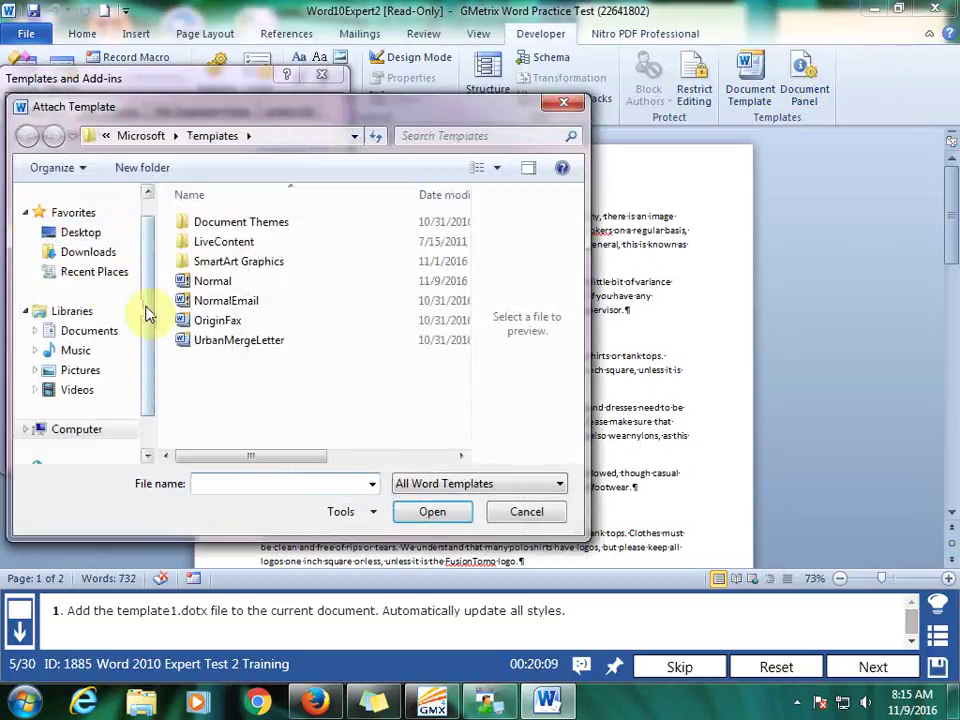
left_click(93, 330)
double_click(225, 292)
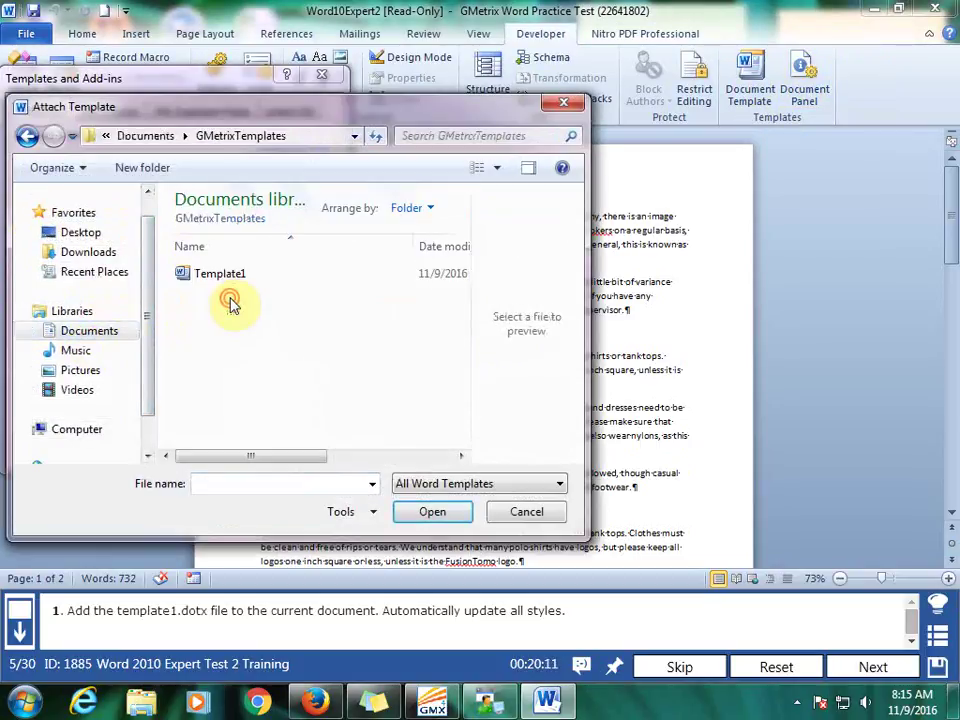
double_click(226, 277)
left_click(34, 179)
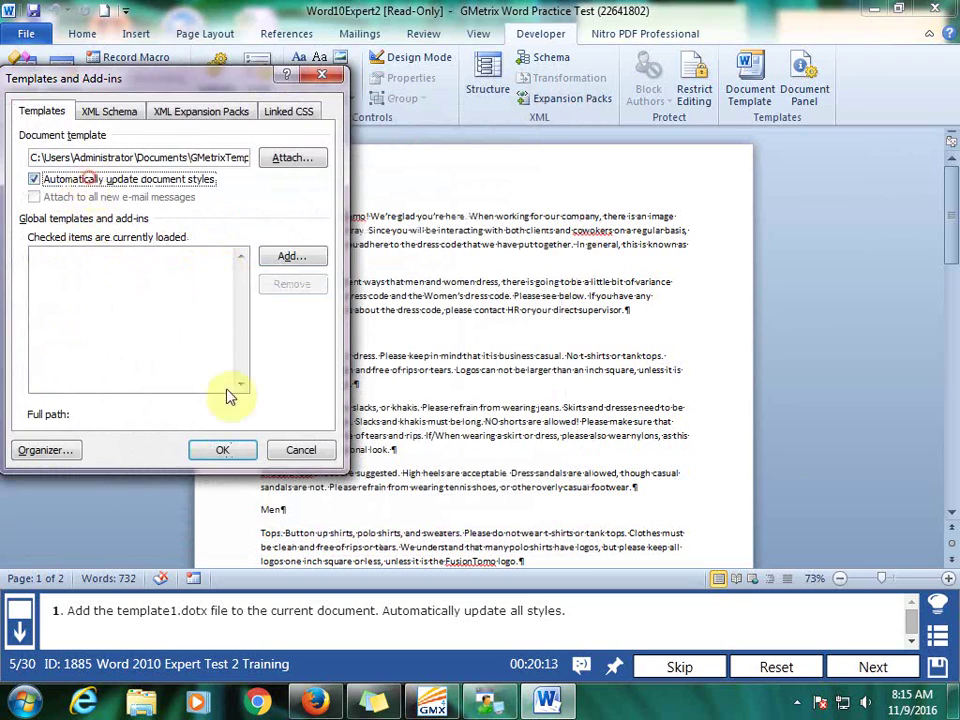
left_click(240, 453)
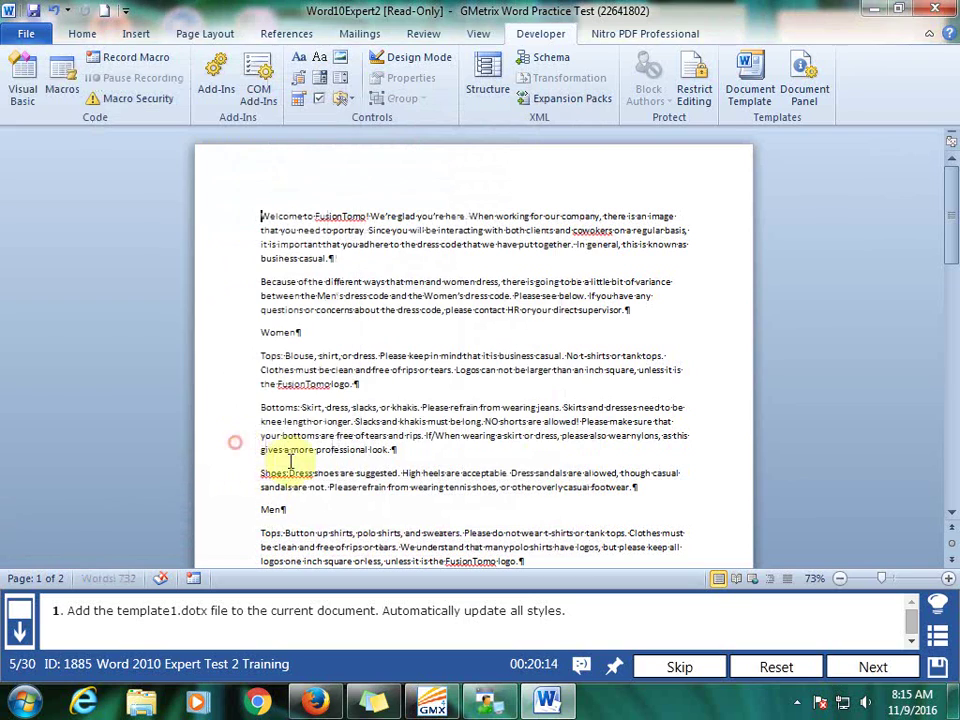
left_click(884, 666)
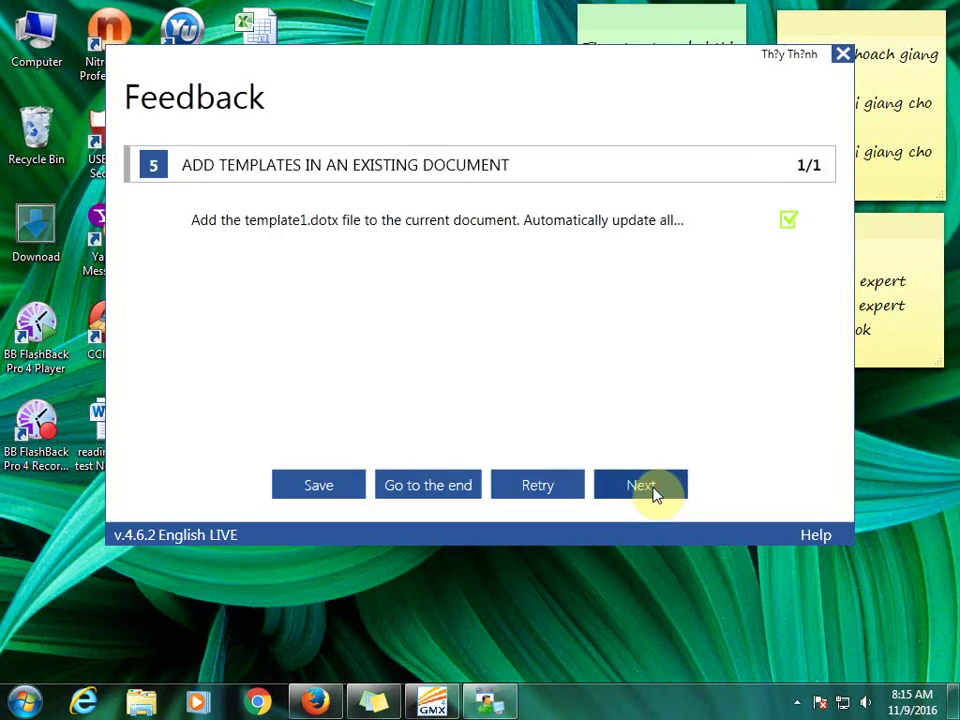
left_click(648, 490)
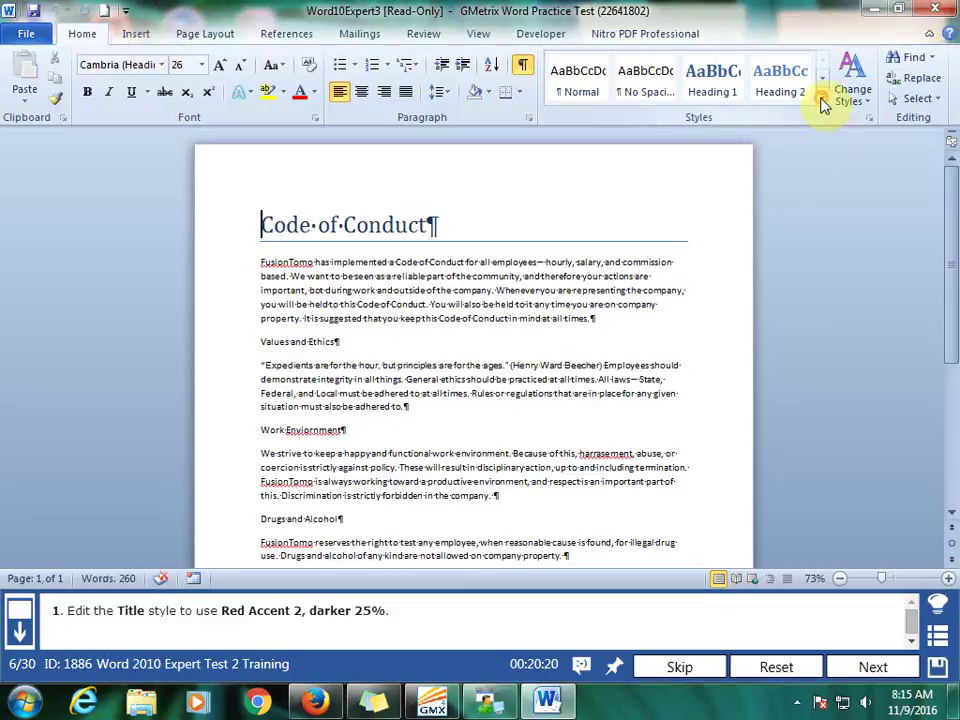
- Modify the Title quick style's font colour to Red Accent 2, darker 25%, then submit and continue
left_click(822, 102)
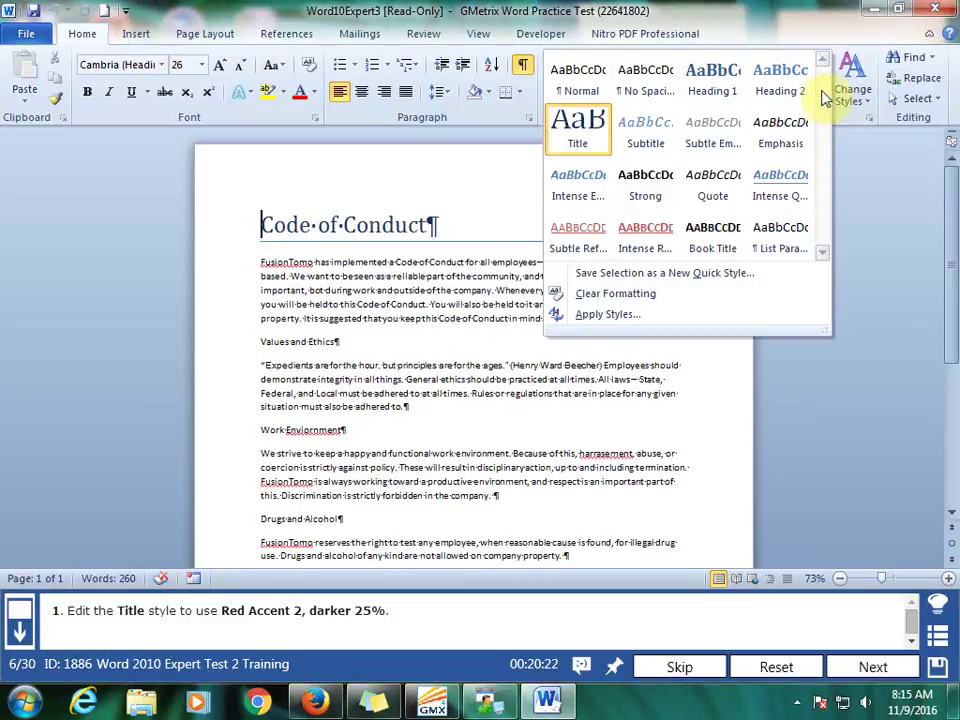
right_click(582, 133)
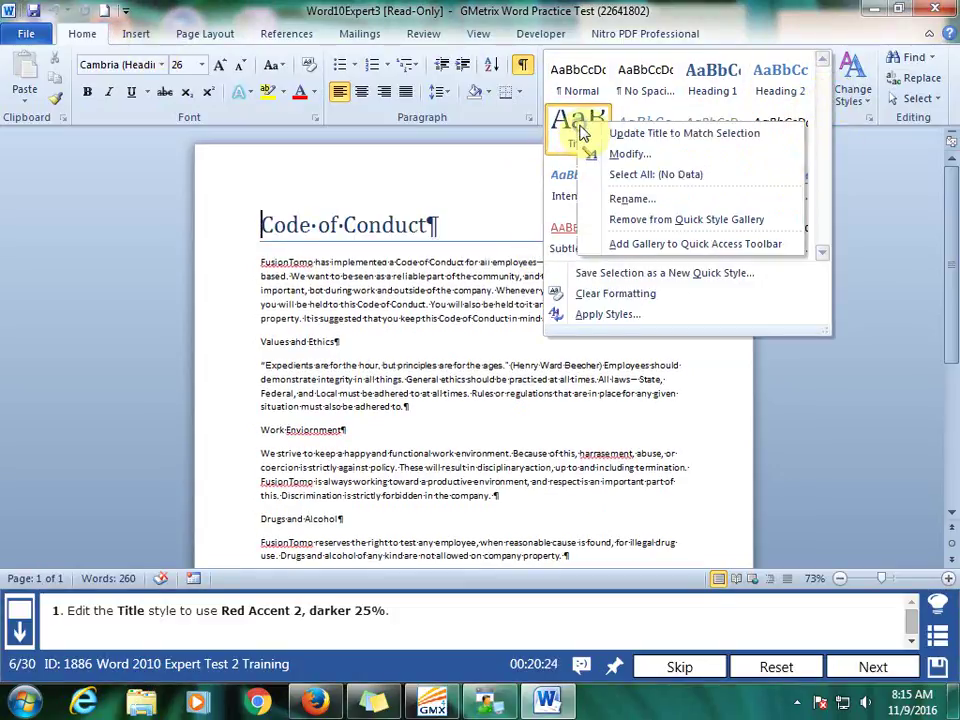
left_click(617, 154)
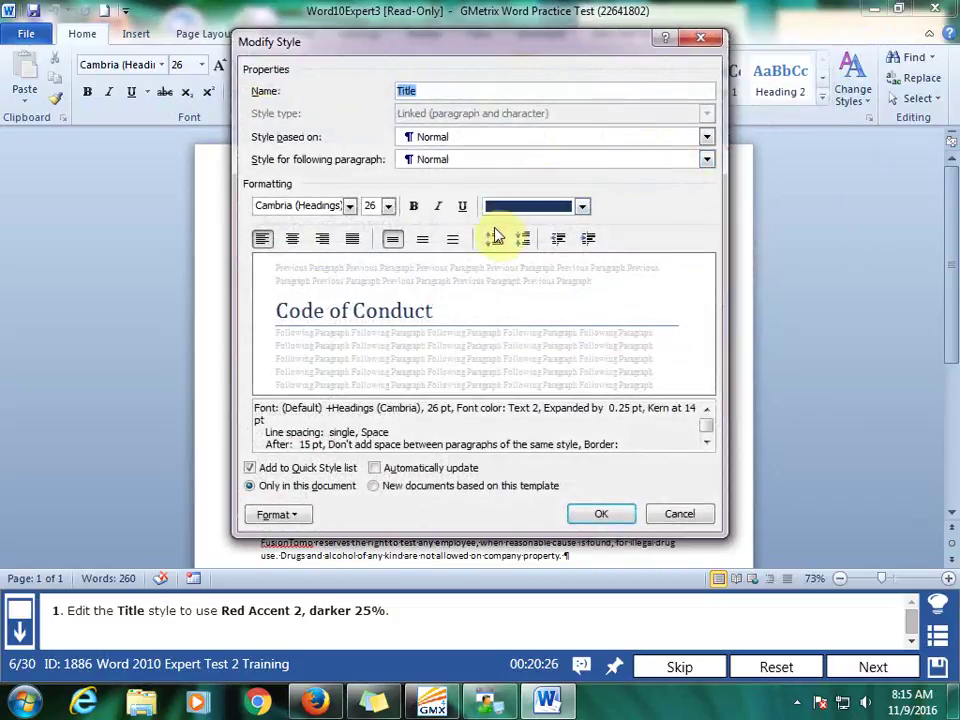
left_click(581, 207)
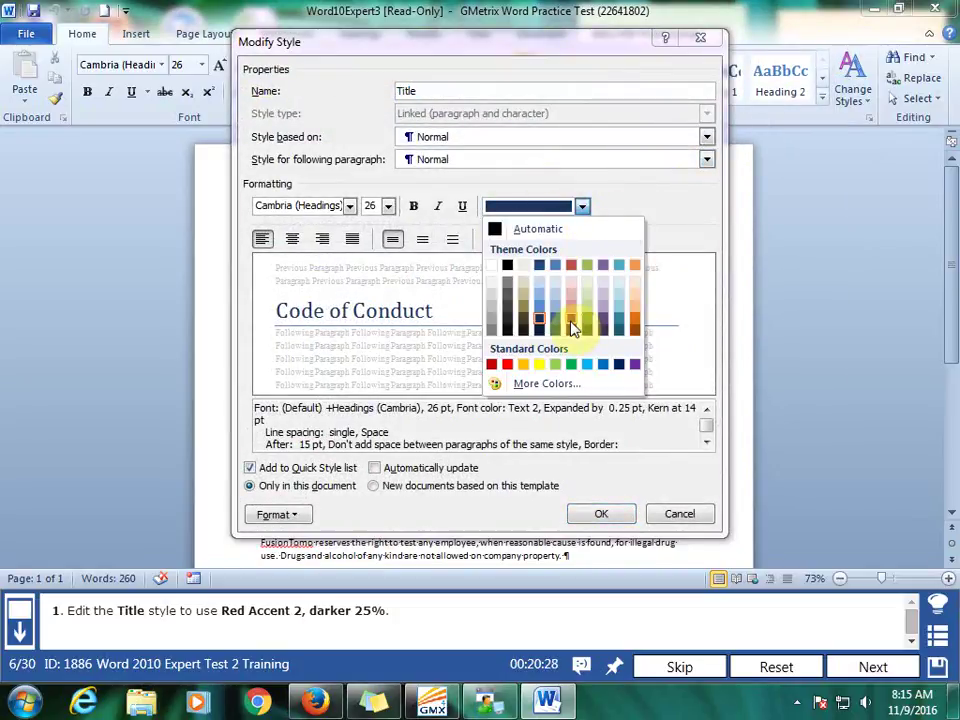
left_click(571, 321)
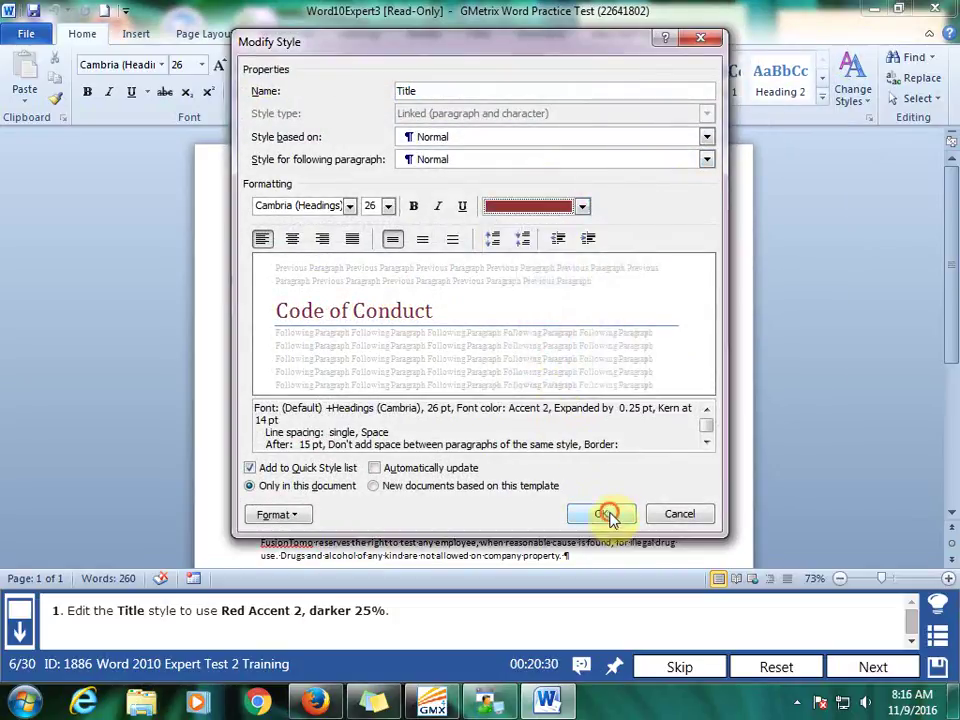
left_click(605, 514)
left_click(871, 667)
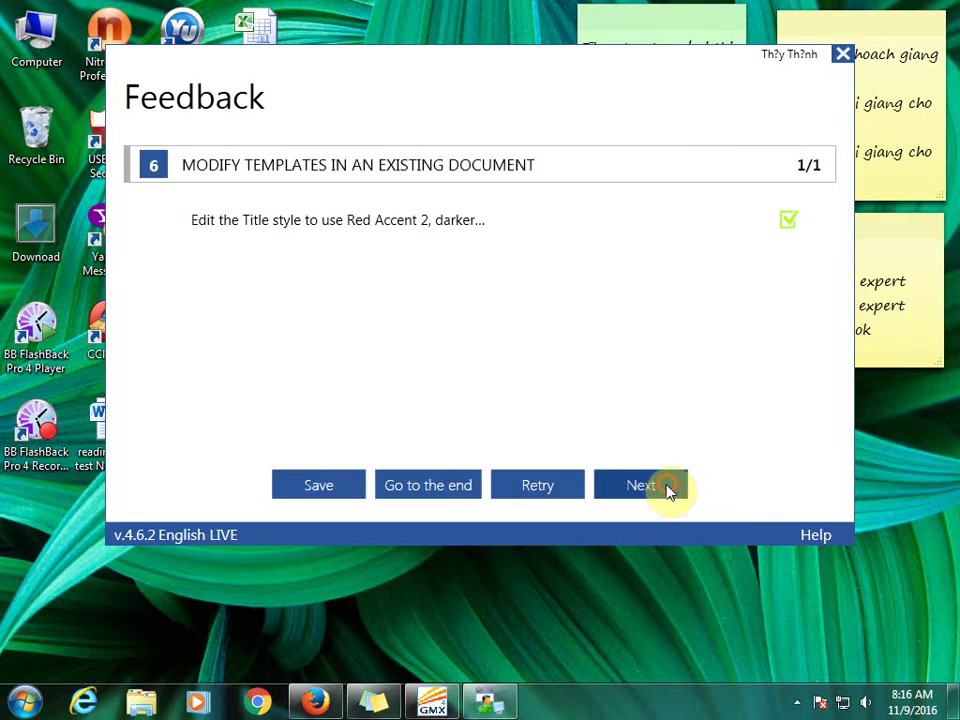
left_click(664, 487)
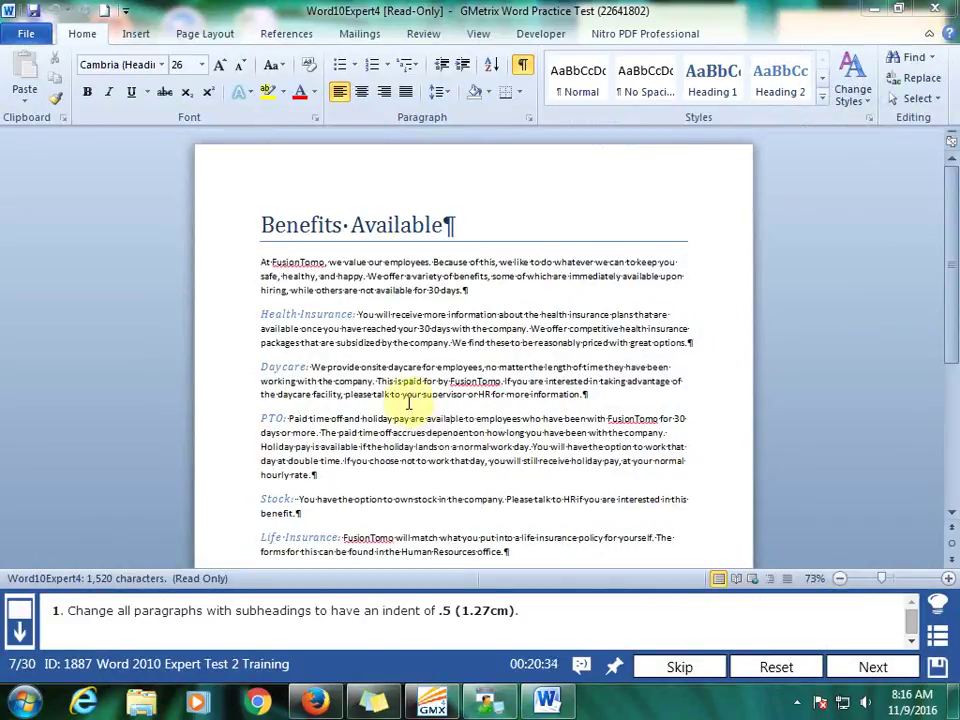
- Give the Benefits subheadings from Health Insurance onward a 0.5" left indent
left_click(261, 314)
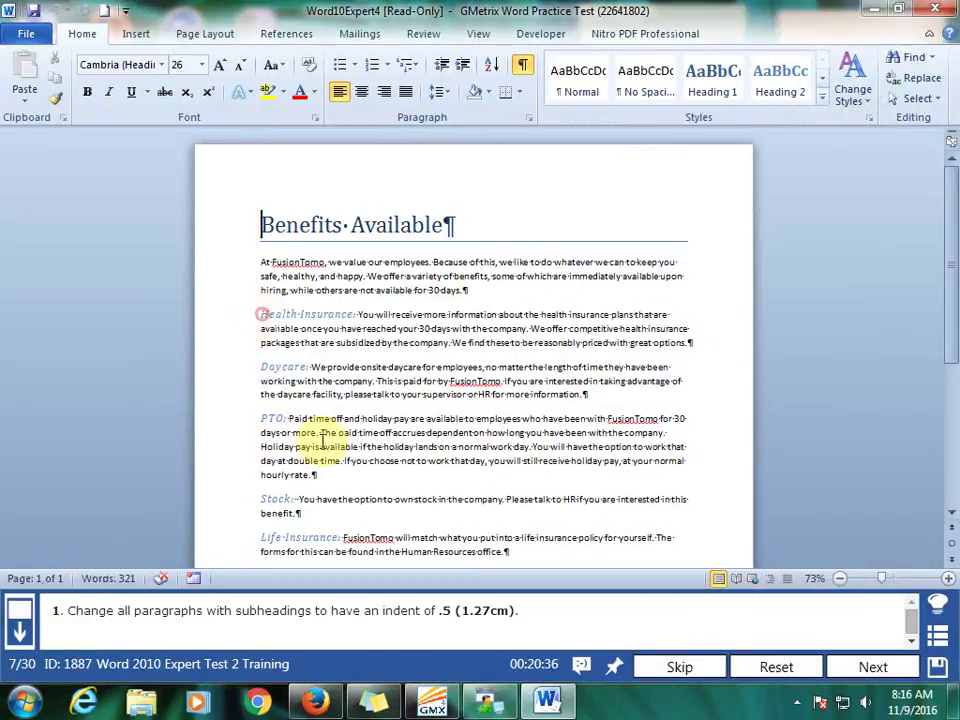
mouse_move(259, 314)
left_mouse_down()
mouse_move(387, 598)
mouse_move(403, 432)
left_mouse_up()
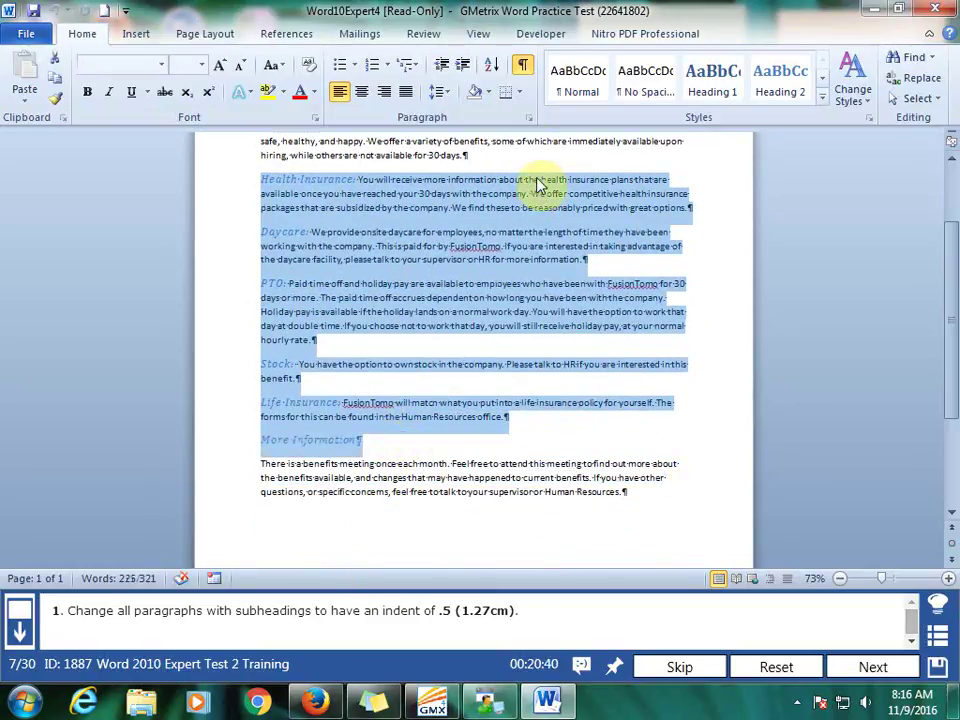
left_click(421, 117)
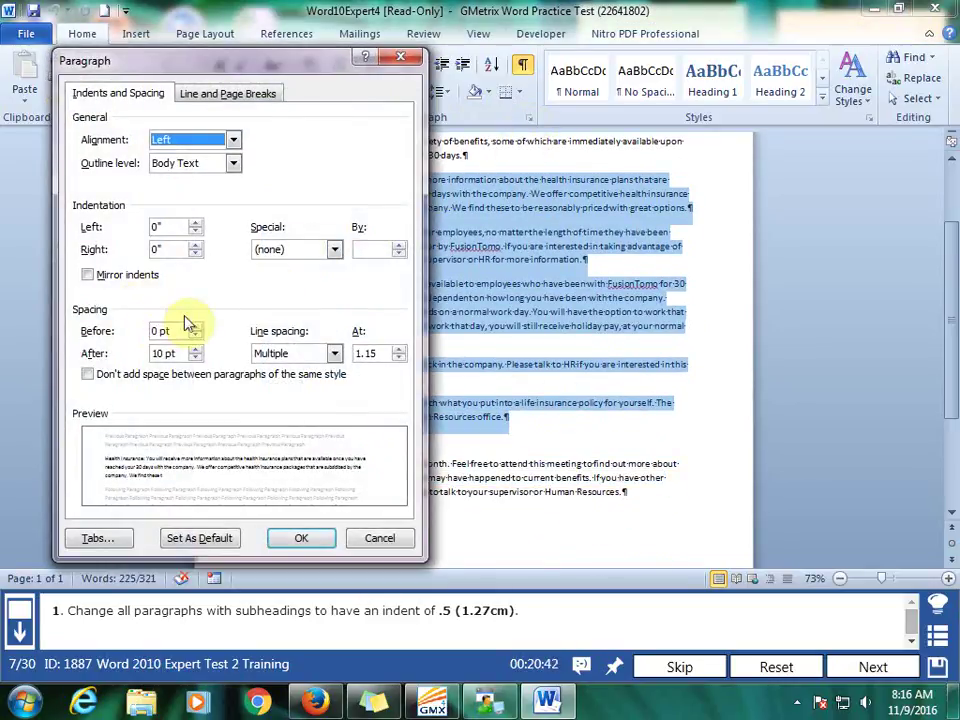
left_click(198, 226)
left_click(196, 222)
left_click(196, 222)
left_click(196, 222)
left_click(196, 222)
left_click(196, 222)
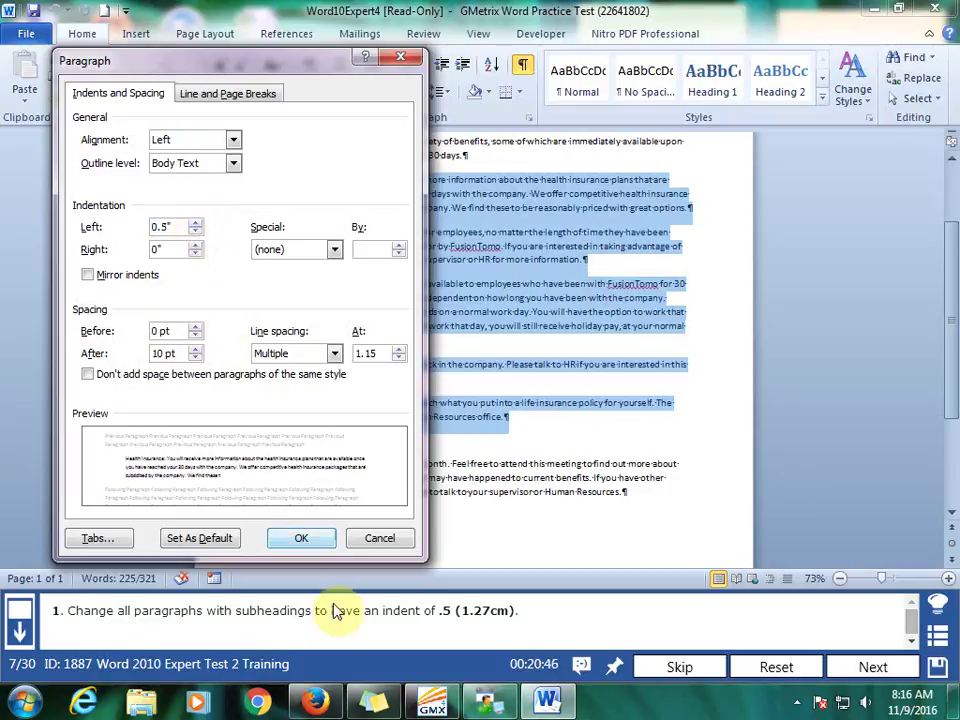
left_click(318, 541)
- Submit the indent task and continue to task 8
left_click(546, 332)
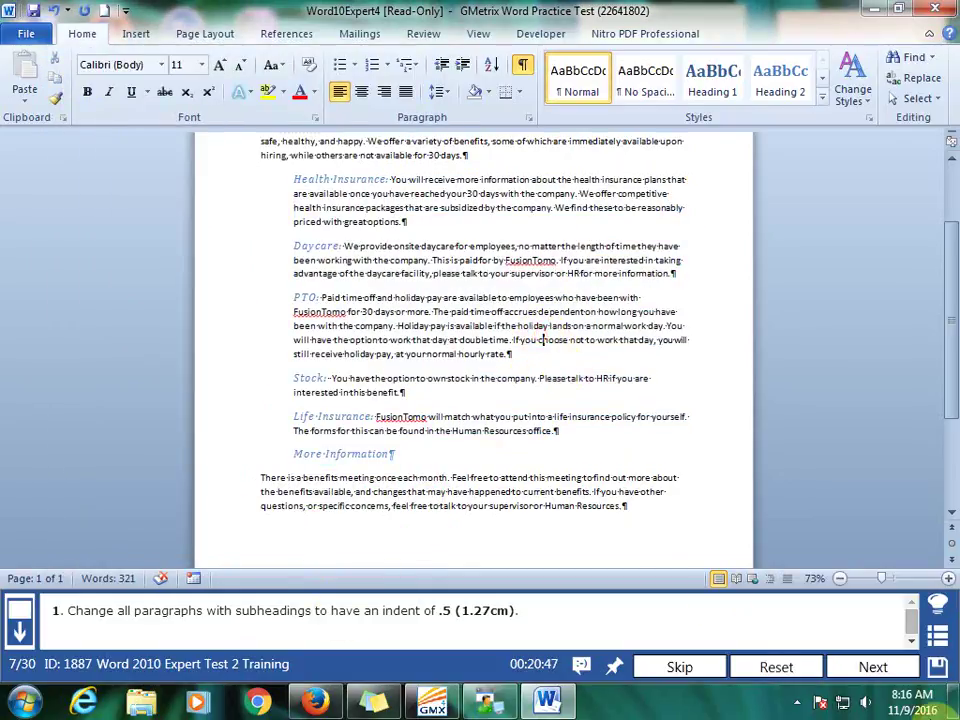
left_click(900, 676)
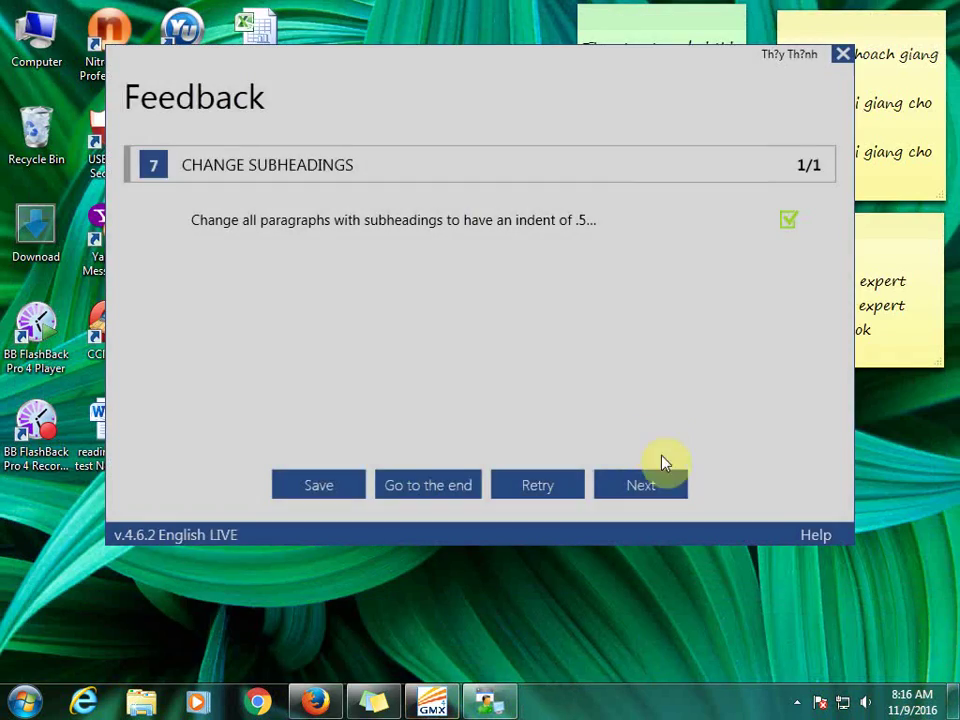
left_click(659, 482)
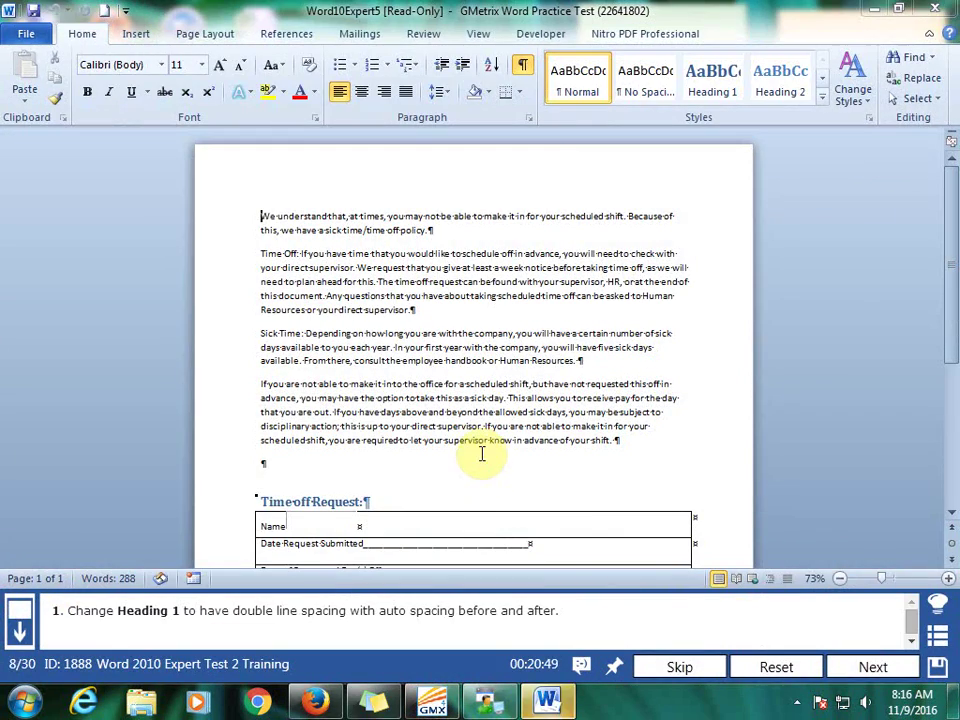
- From the Time off Request heading, start modifying the Heading 1 style's paragraph format
left_click(519, 385)
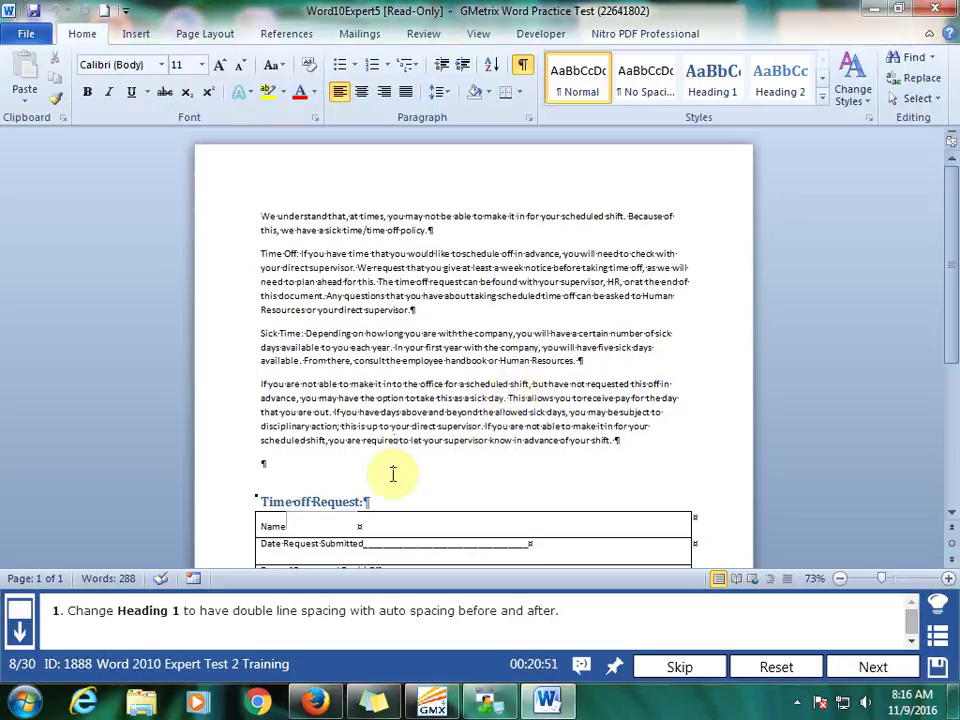
left_click(253, 502)
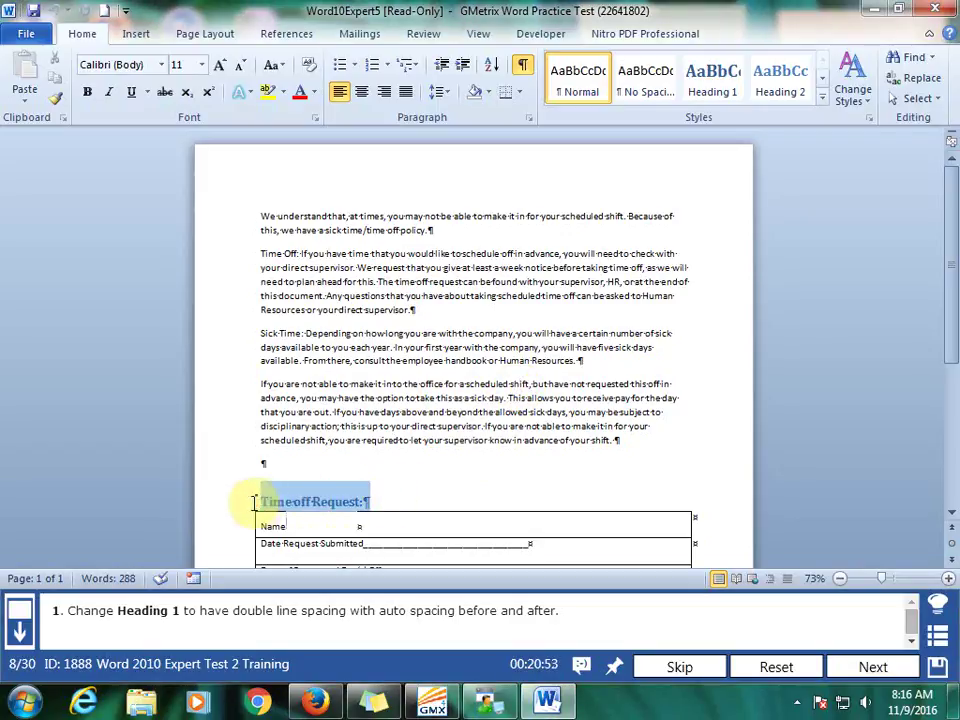
right_click(716, 88)
left_click(767, 112)
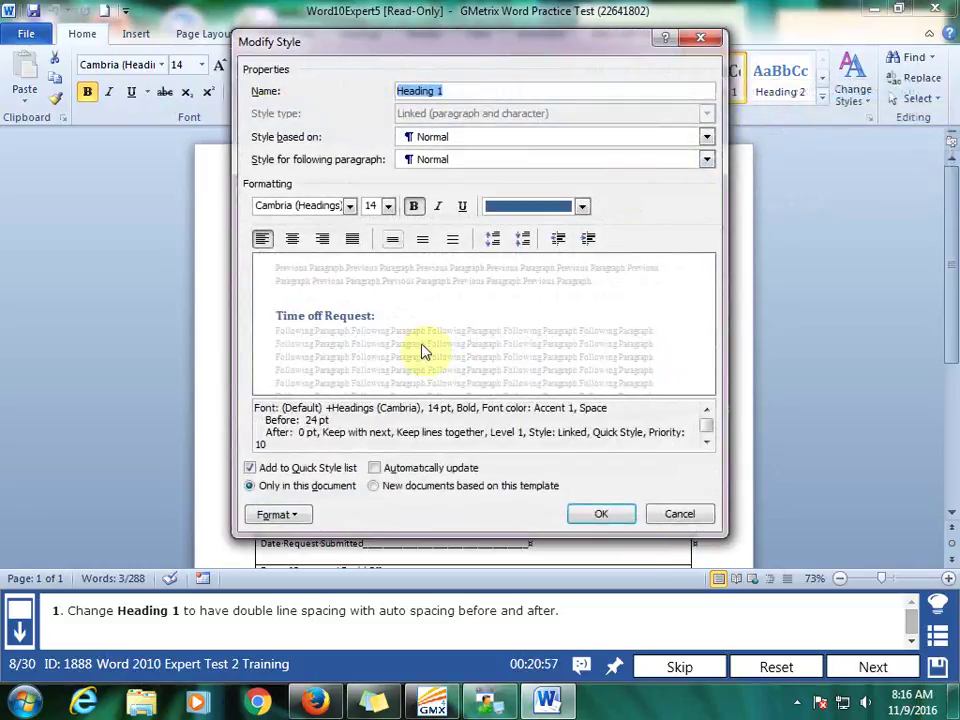
left_click(302, 514)
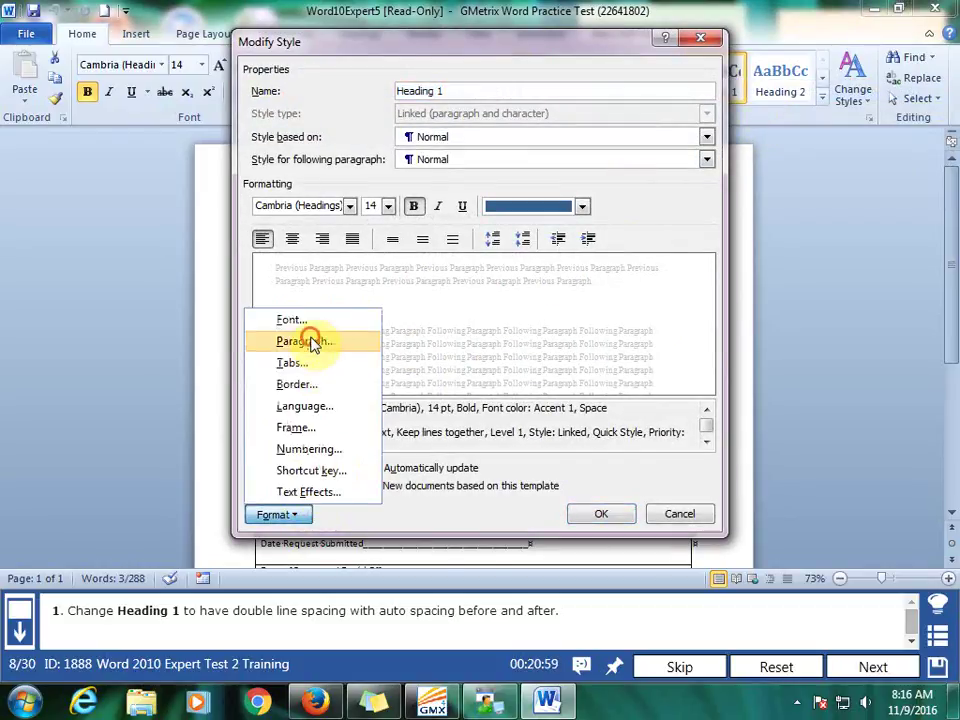
left_click(311, 339)
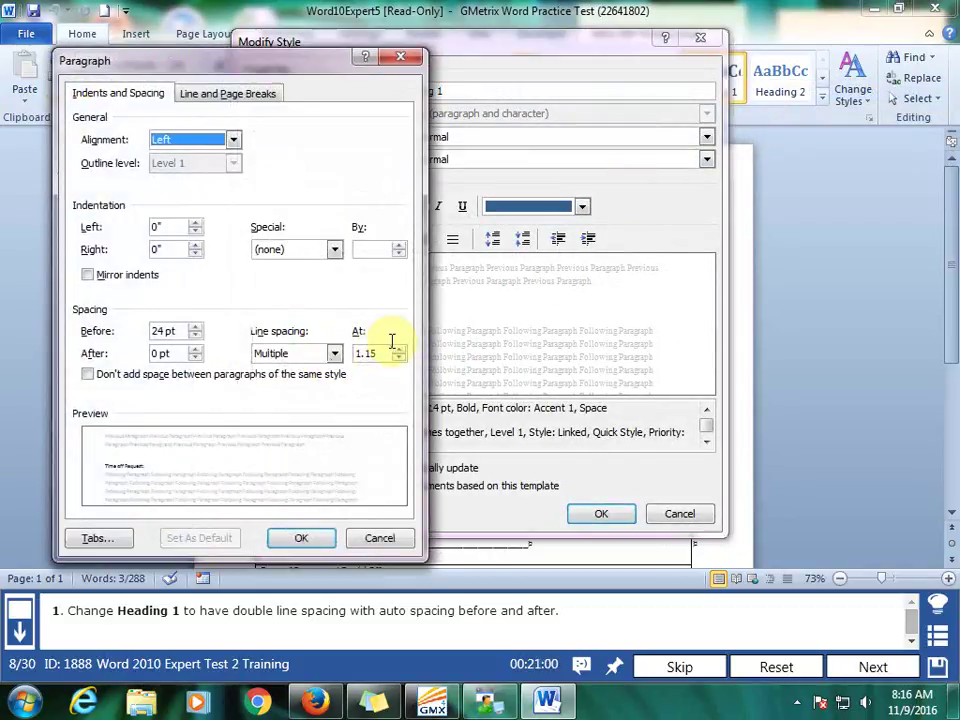
- Set Heading 1 spacing to Auto and line spacing to Double, save the style, and submit
left_click_drag(175, 330, 131, 331)
type("0")
left_click(196, 338)
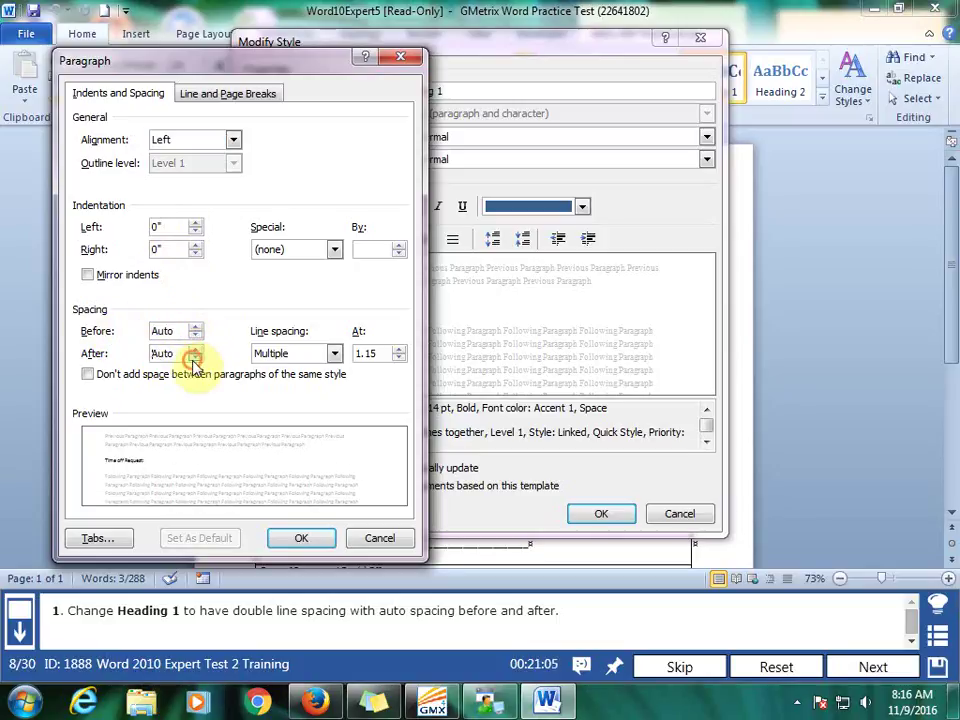
left_click(300, 357)
left_click(282, 395)
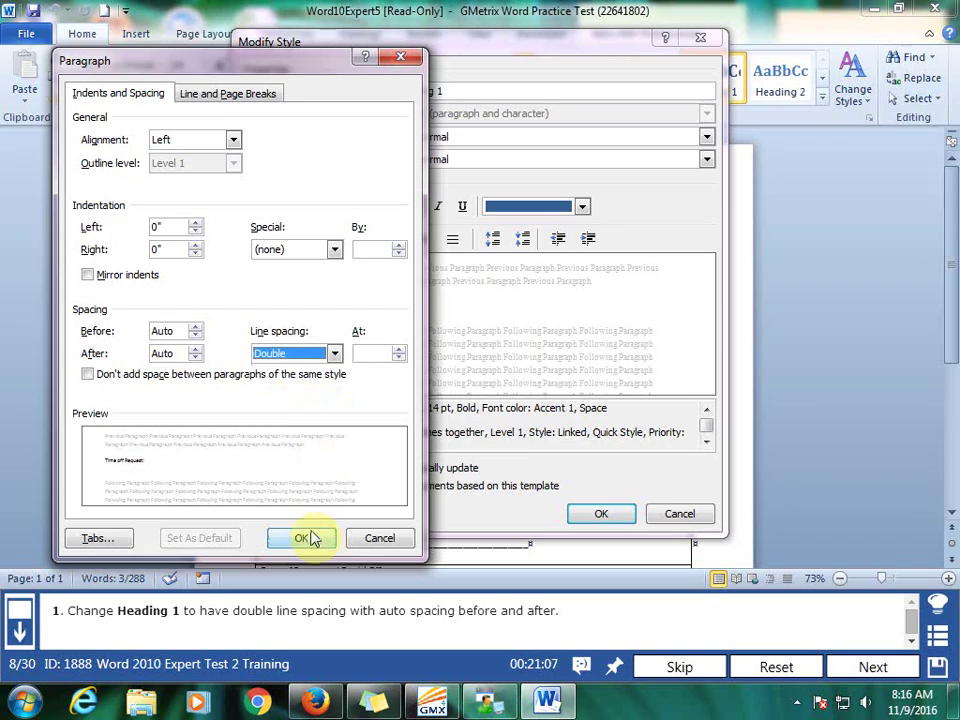
left_click(313, 540)
left_click(598, 514)
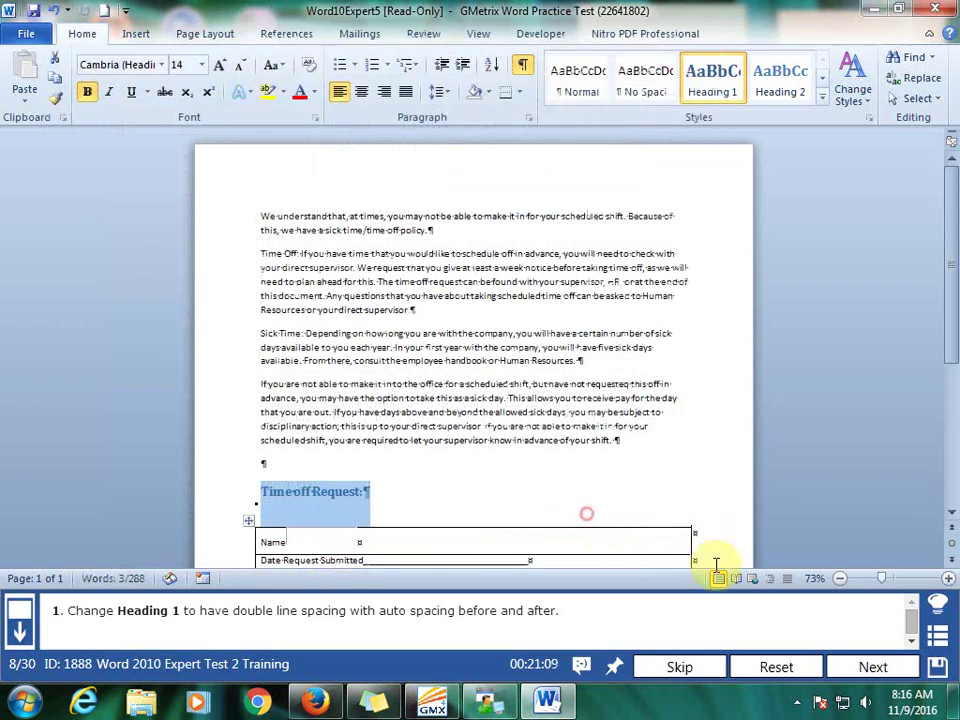
left_click(868, 668)
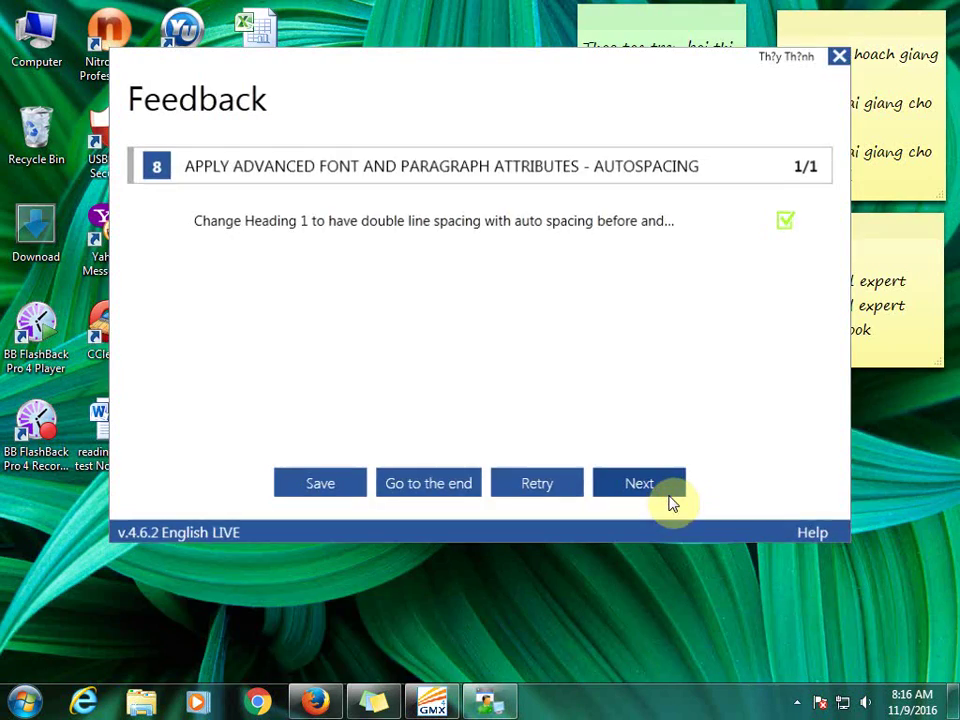
left_click(671, 498)
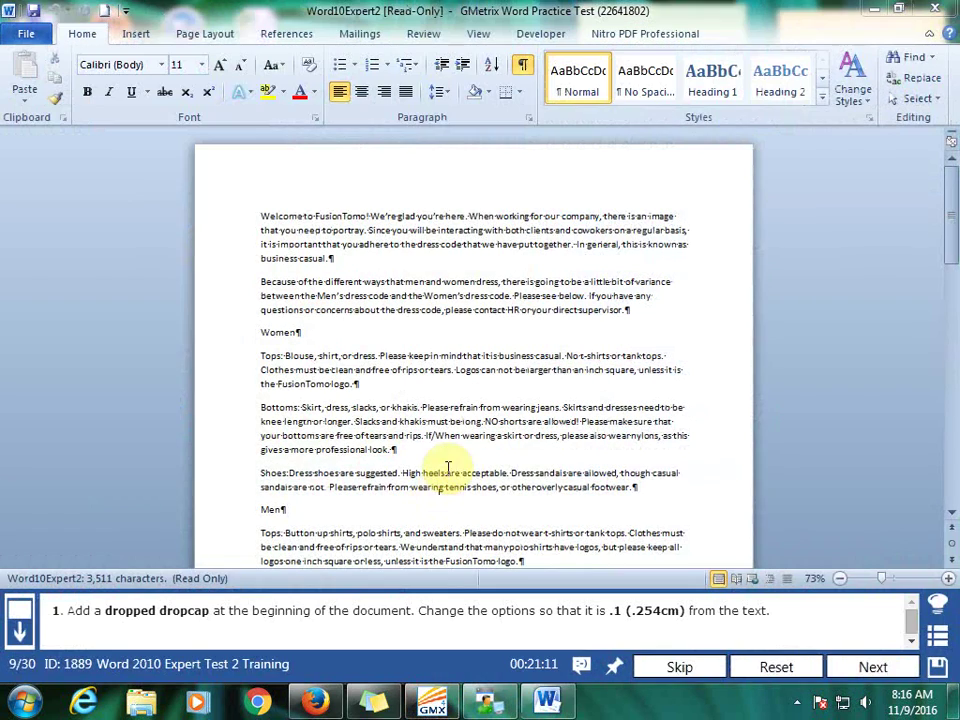
- Add a Dropped drop cap 0.1" from text on the opening 'Welcome', then submit and advance
left_click(272, 210)
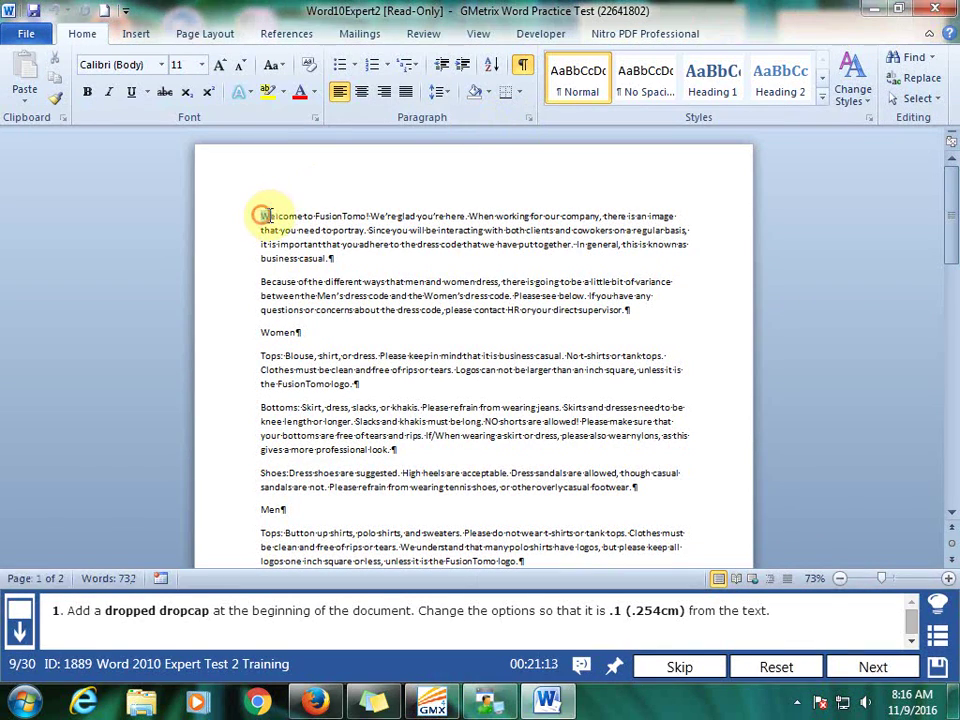
left_click(138, 35)
left_click(728, 99)
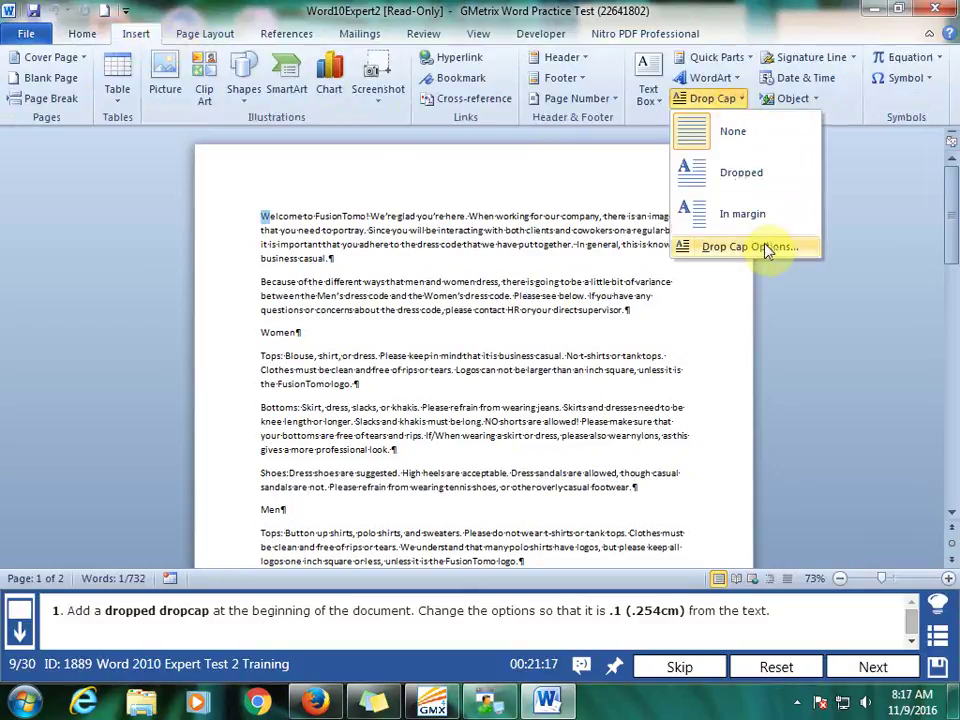
left_click(750, 247)
left_click(241, 268)
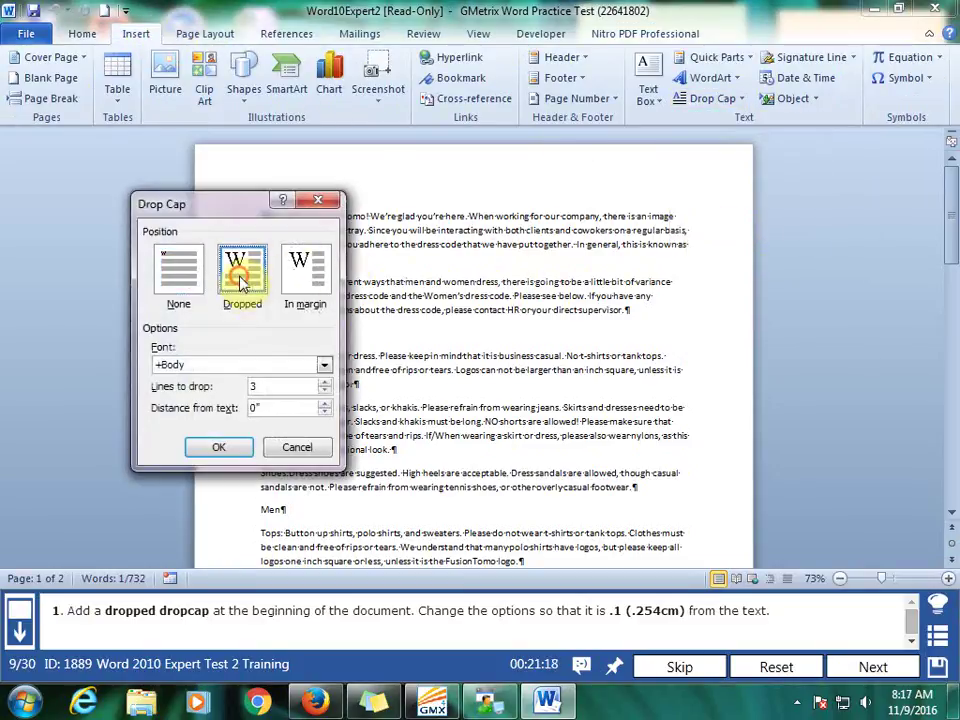
left_click(325, 405)
left_click(220, 446)
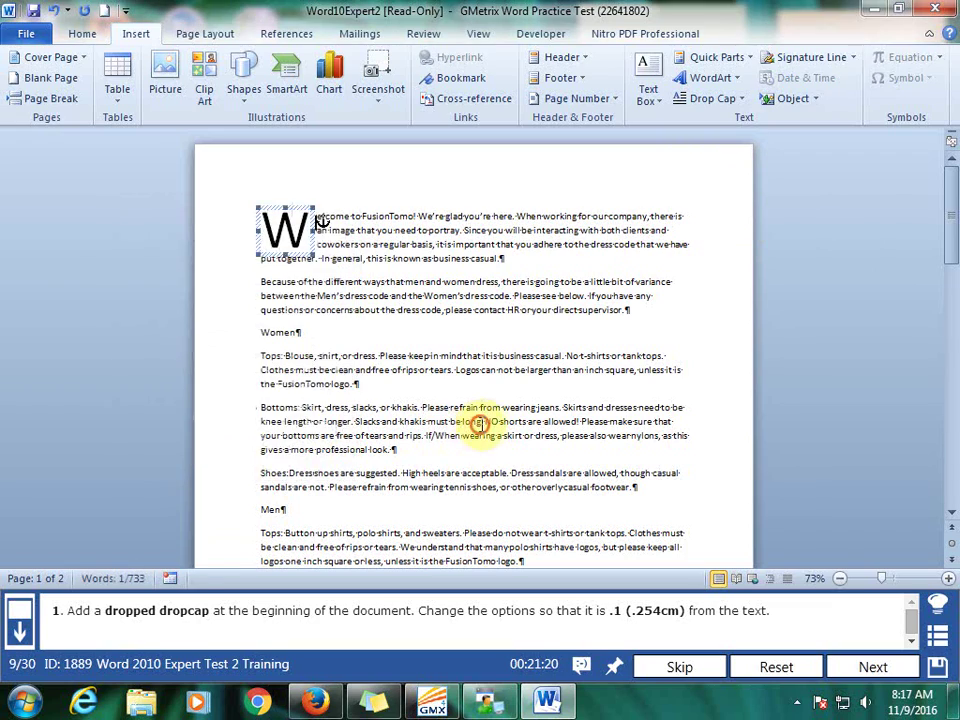
left_click(870, 667)
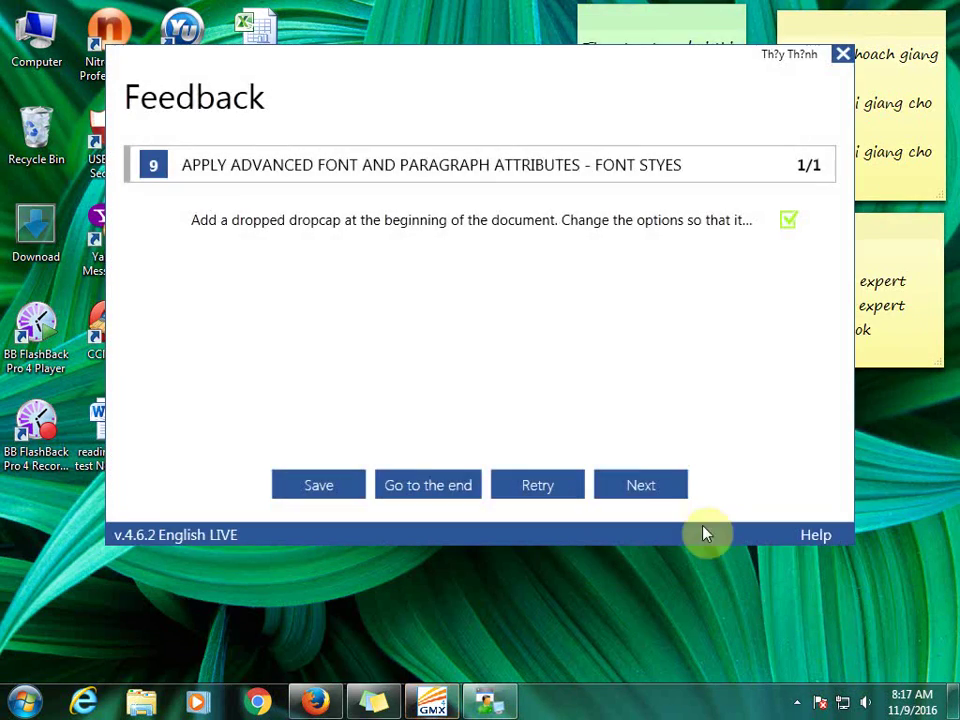
left_click(664, 483)
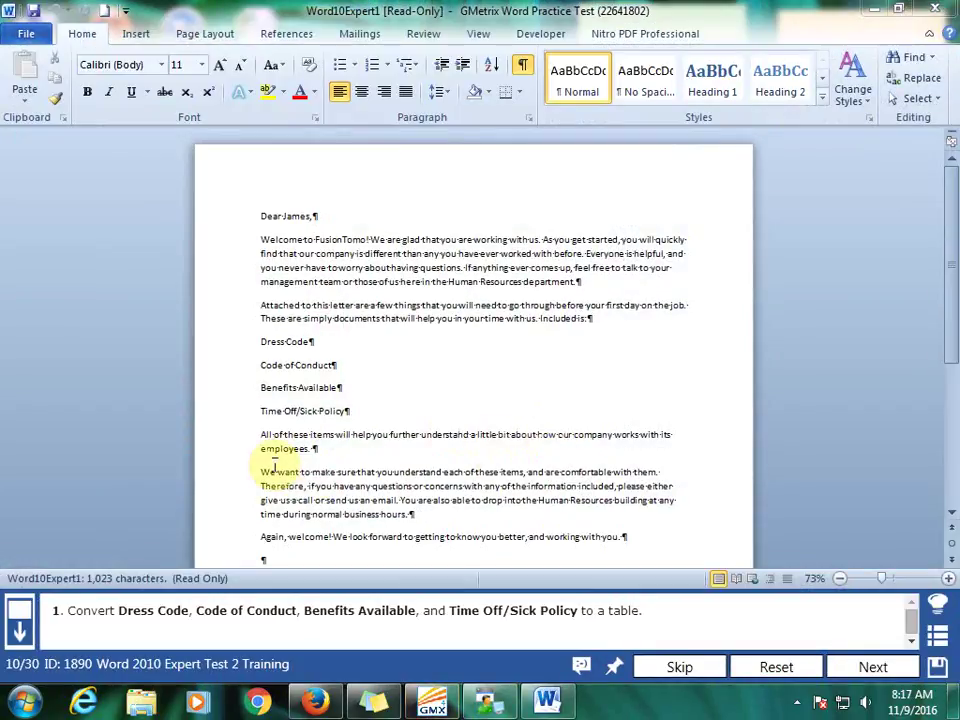
- Convert the four lines from Dress Code to Time Off/Sick Policy into a table, then submit and advance
left_click(260, 341)
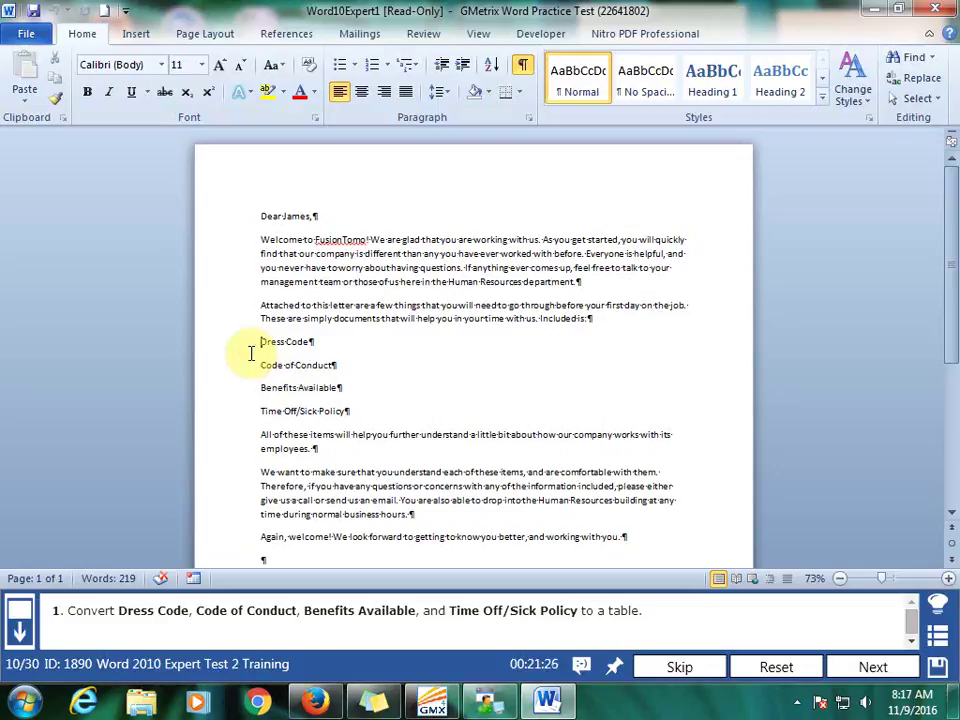
left_click_drag(258, 342, 352, 410)
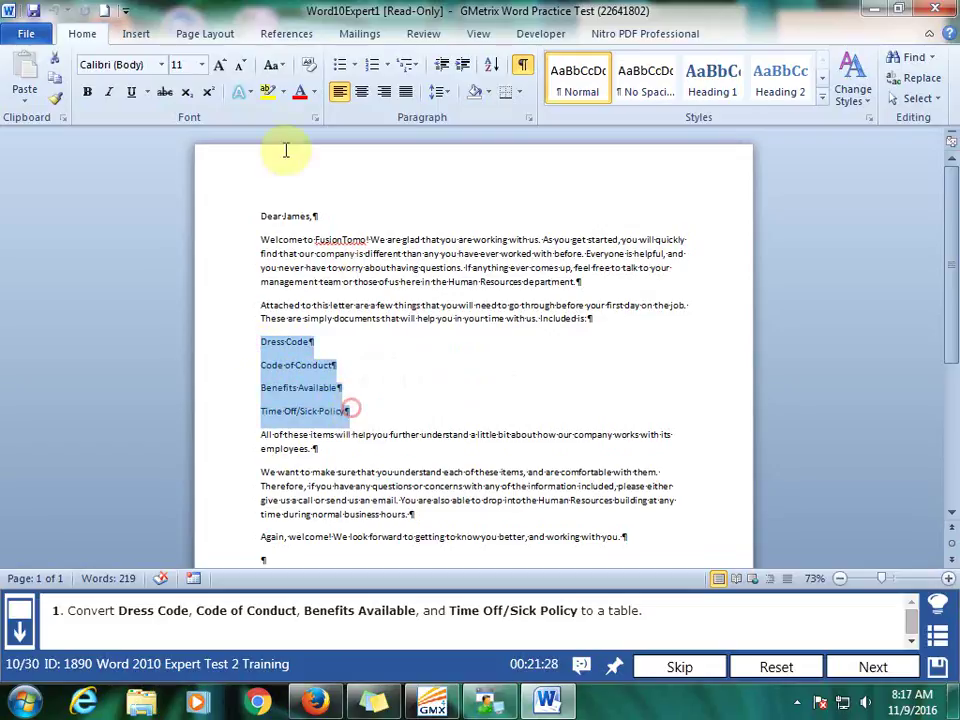
left_click(134, 30)
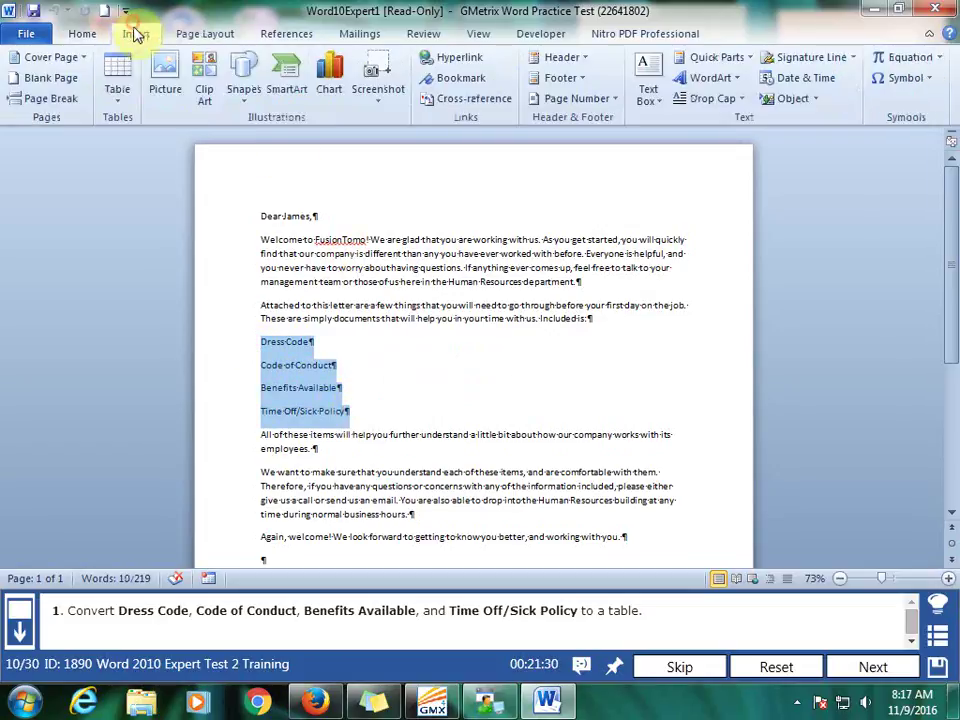
left_click(120, 100)
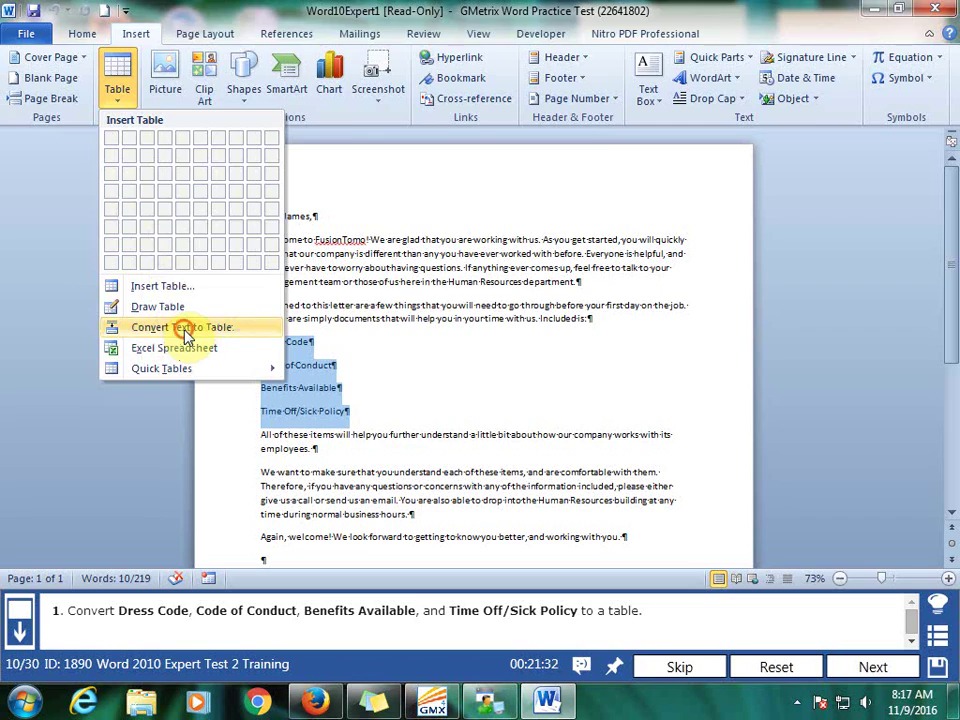
left_click(185, 337)
left_click(474, 403)
left_click(518, 478)
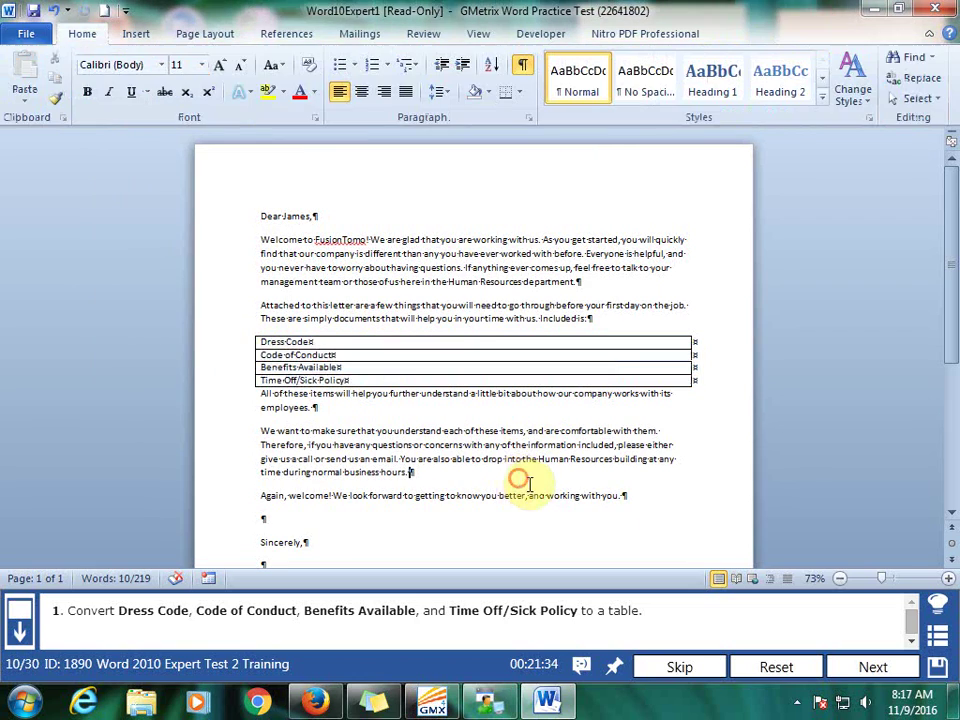
left_click(870, 667)
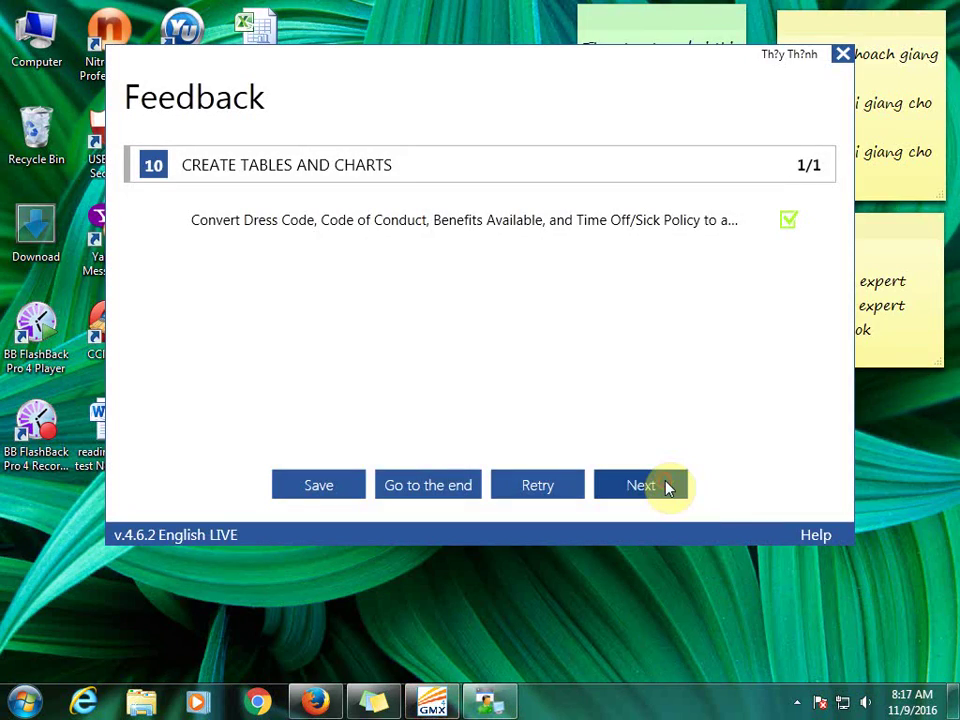
left_click(665, 486)
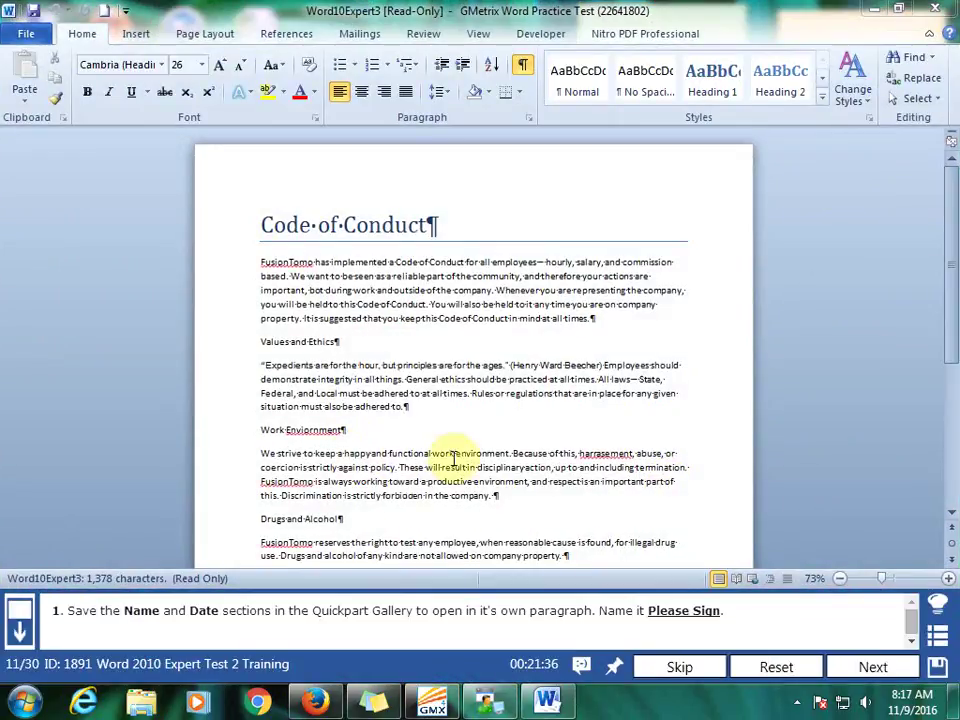
- Select the Name and Date lines and save them to the Quick Part Gallery
scroll(530, 450, "down", 4)
scroll(510, 451, "down", 1)
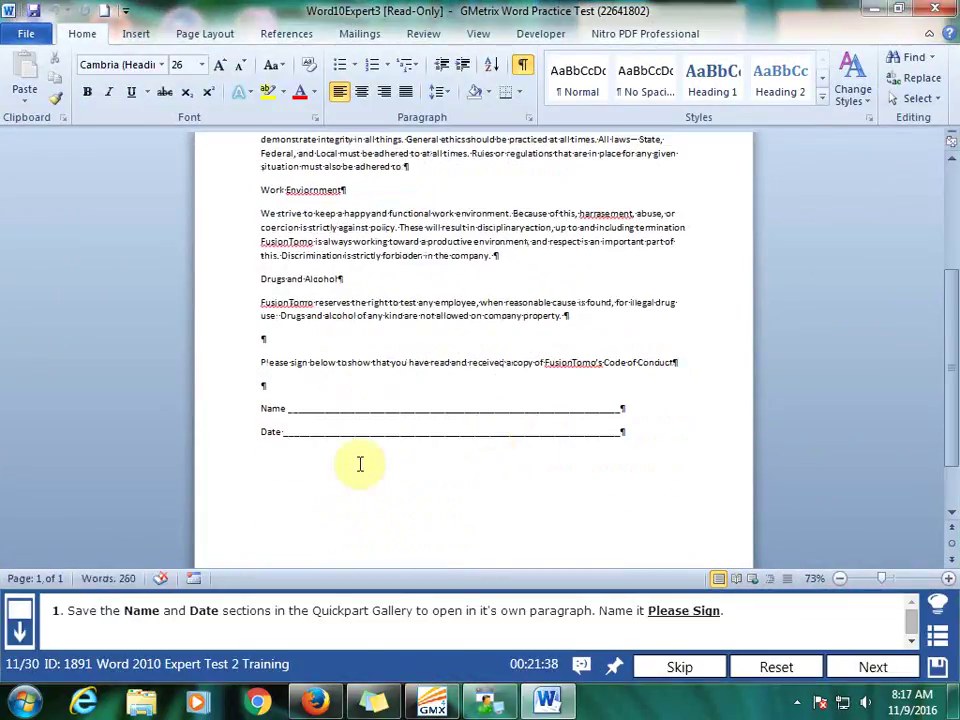
left_click_drag(255, 407, 622, 427)
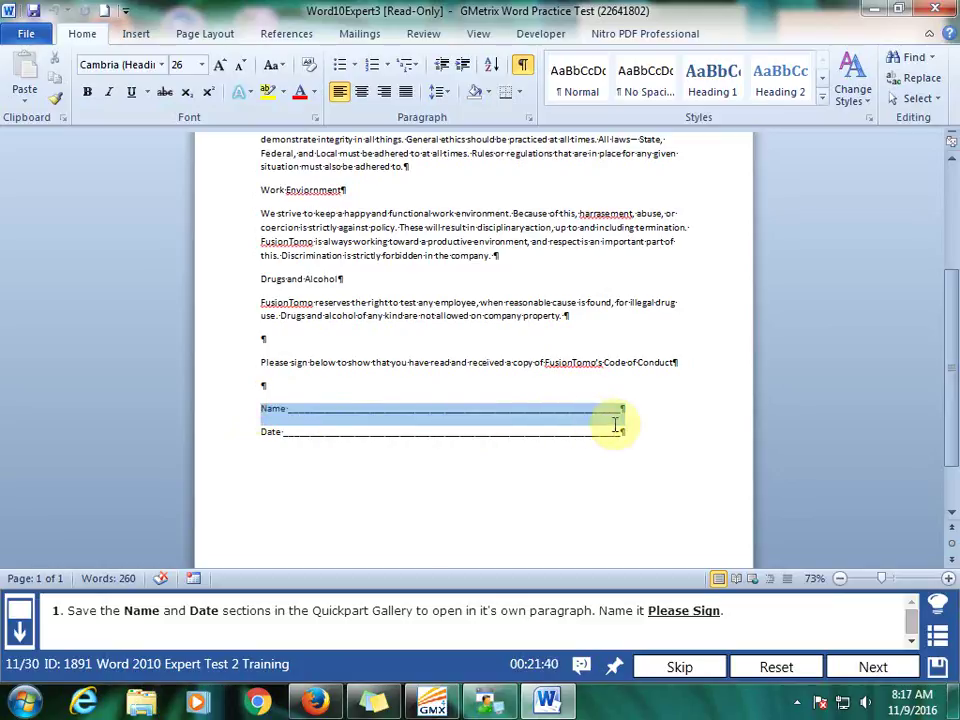
left_click(136, 34)
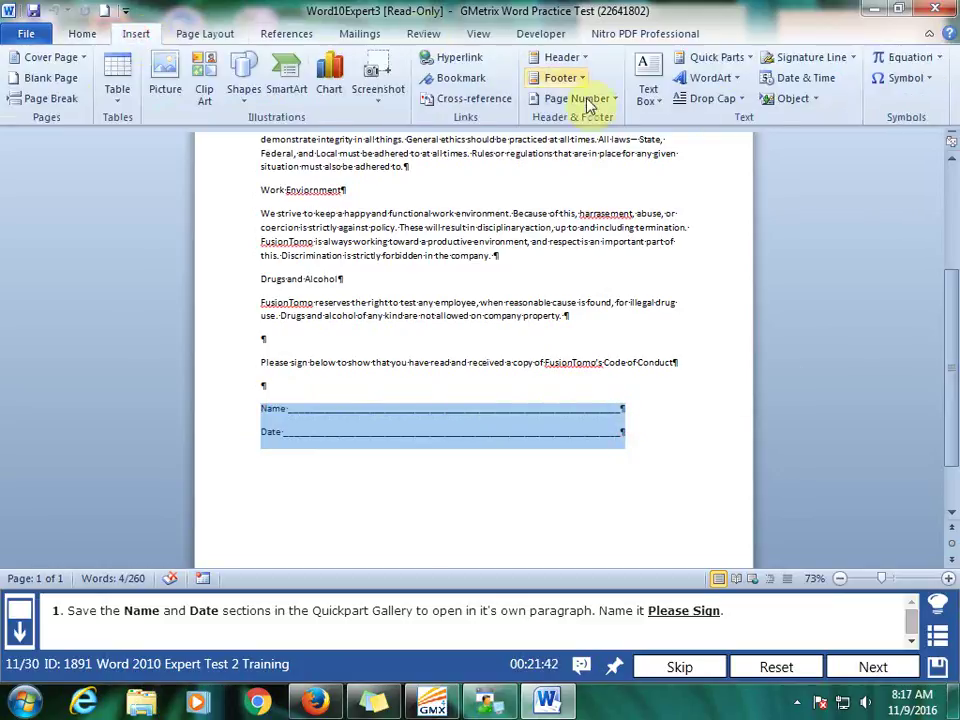
left_click(748, 54)
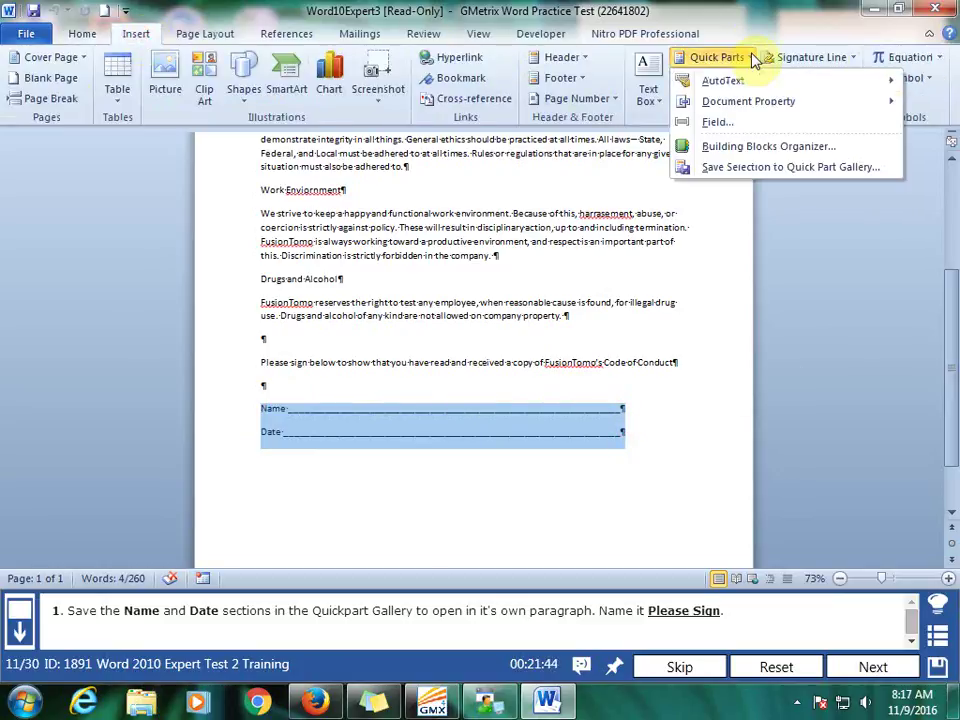
left_click(767, 172)
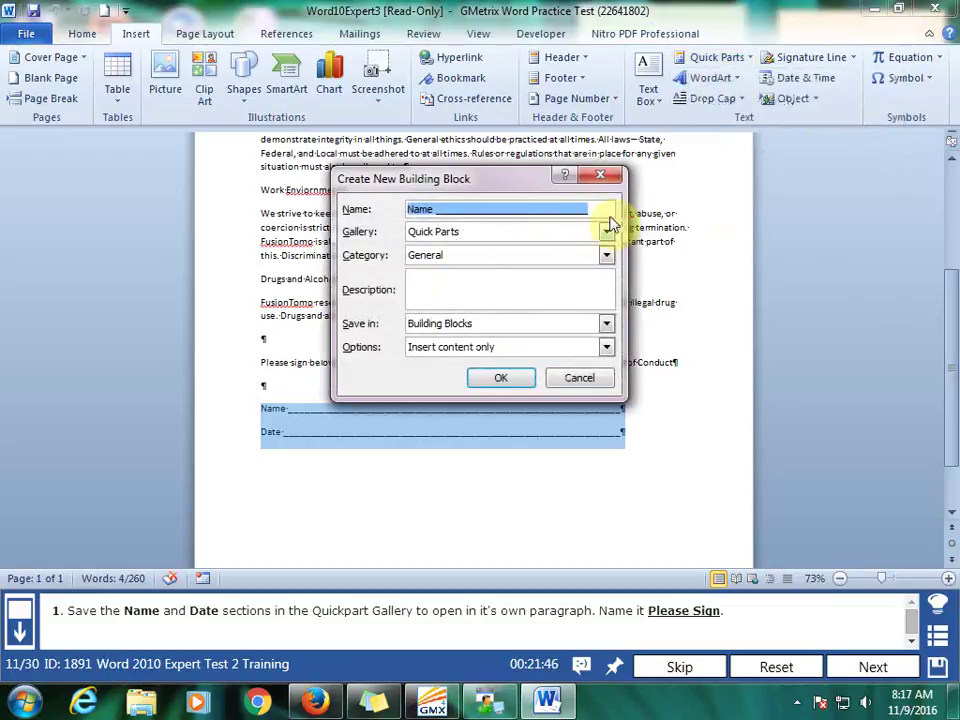
- Name the Quick Part 'Please Sign', set it to insert in its own paragraph, and submit
type("Please Sign")
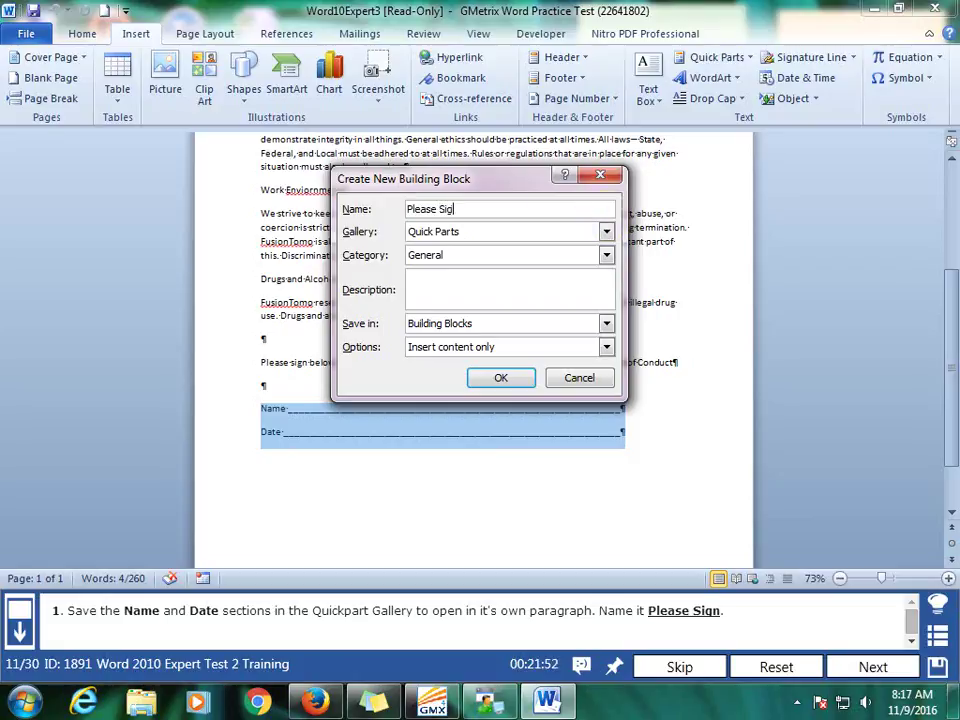
left_click(557, 349)
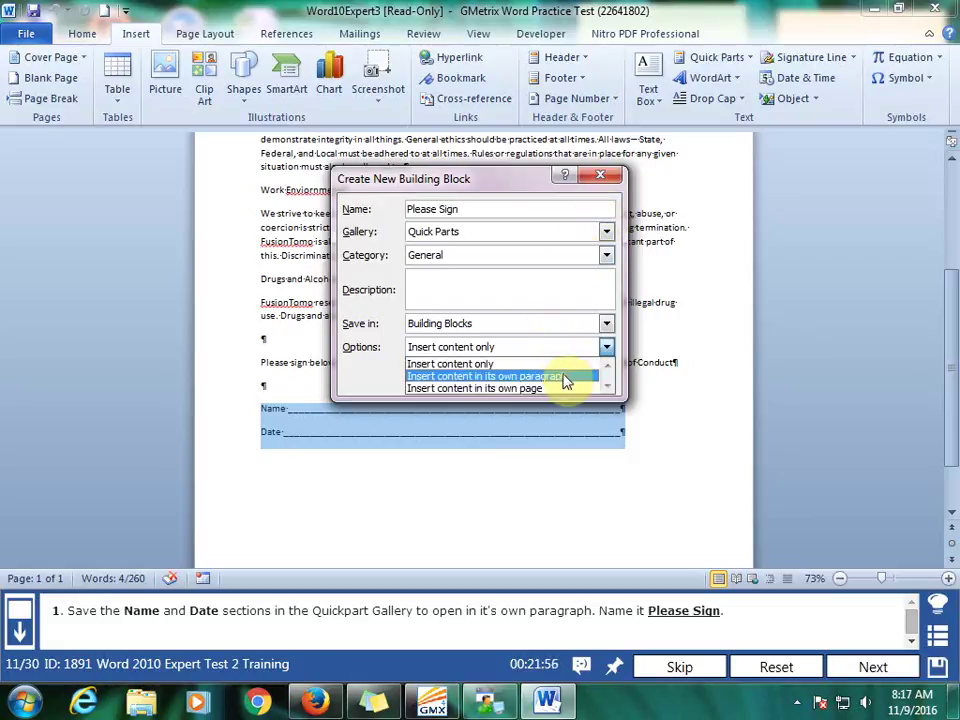
left_click(563, 377)
left_click(501, 377)
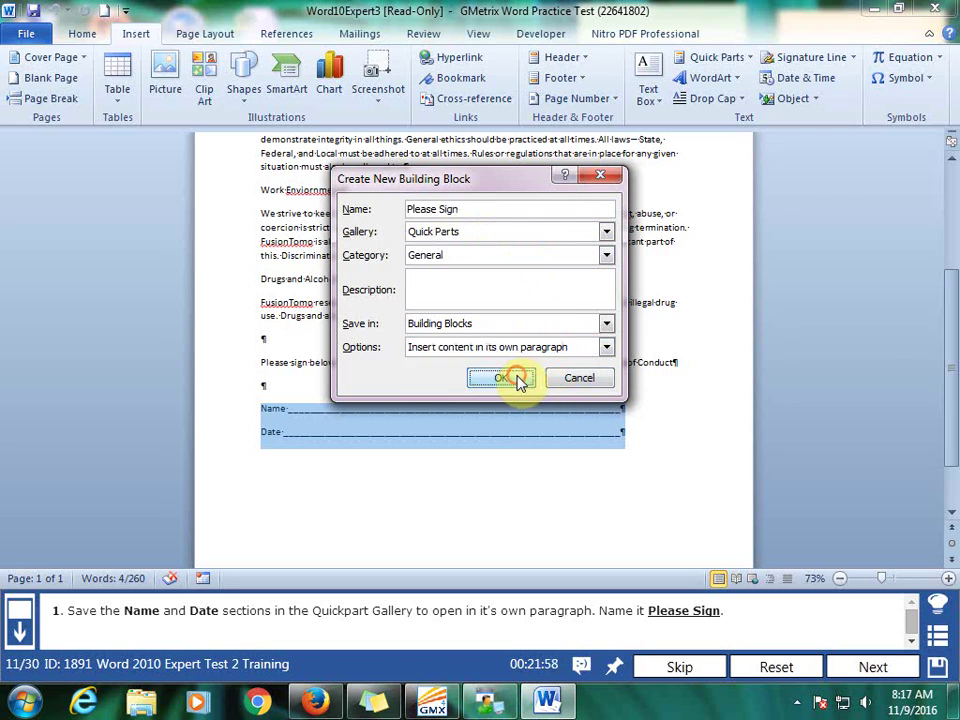
left_click(874, 666)
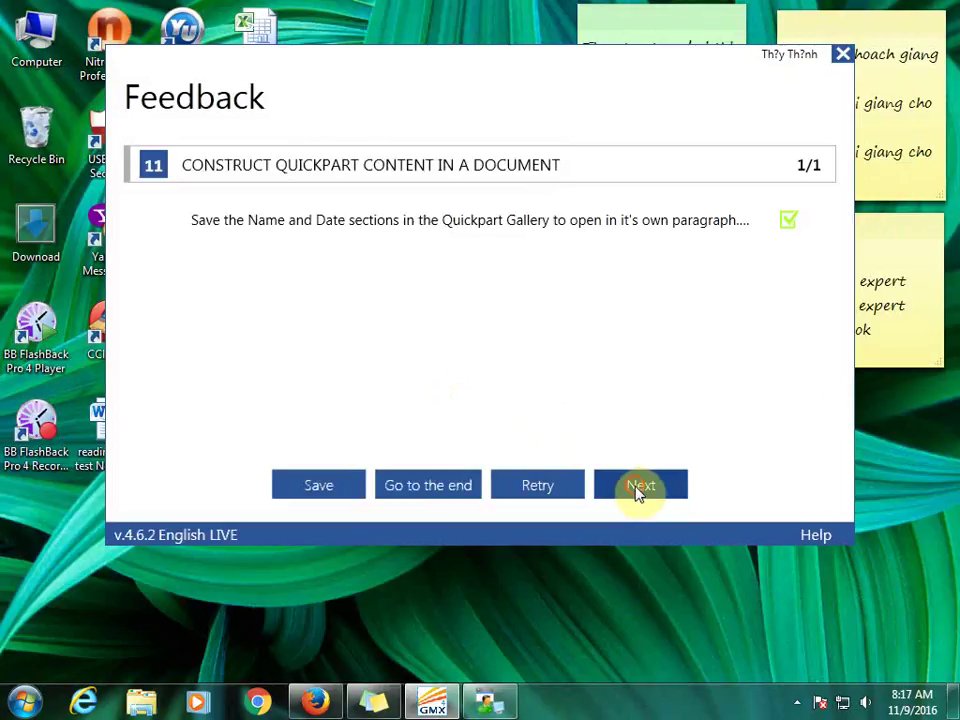
left_click(650, 500)
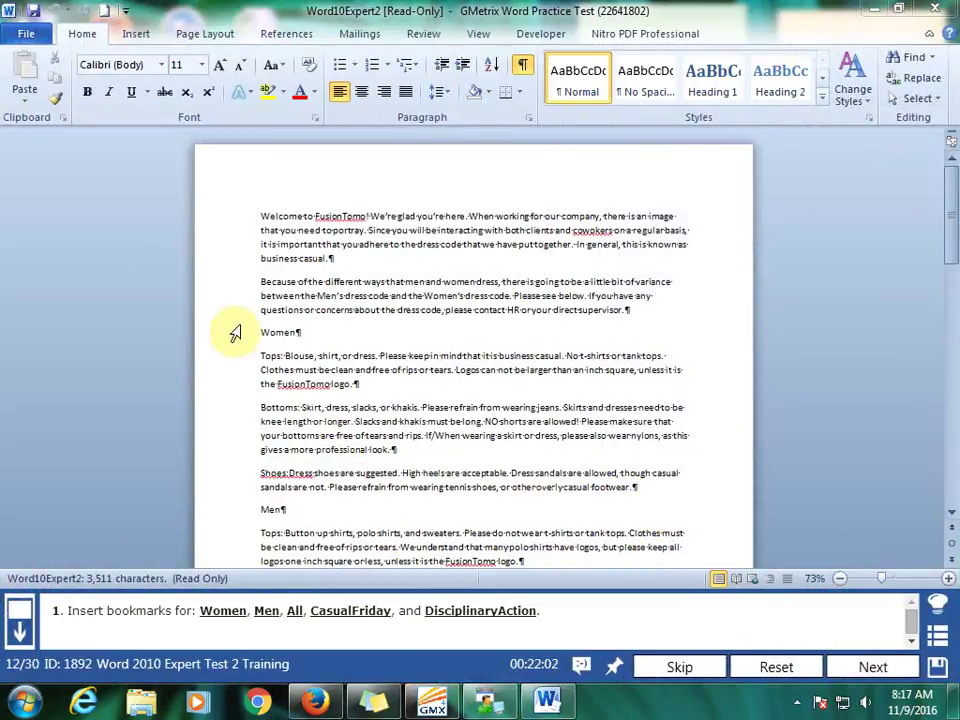
- Bookmark the Women heading as 'Women'
left_click_drag(260, 332, 281, 333)
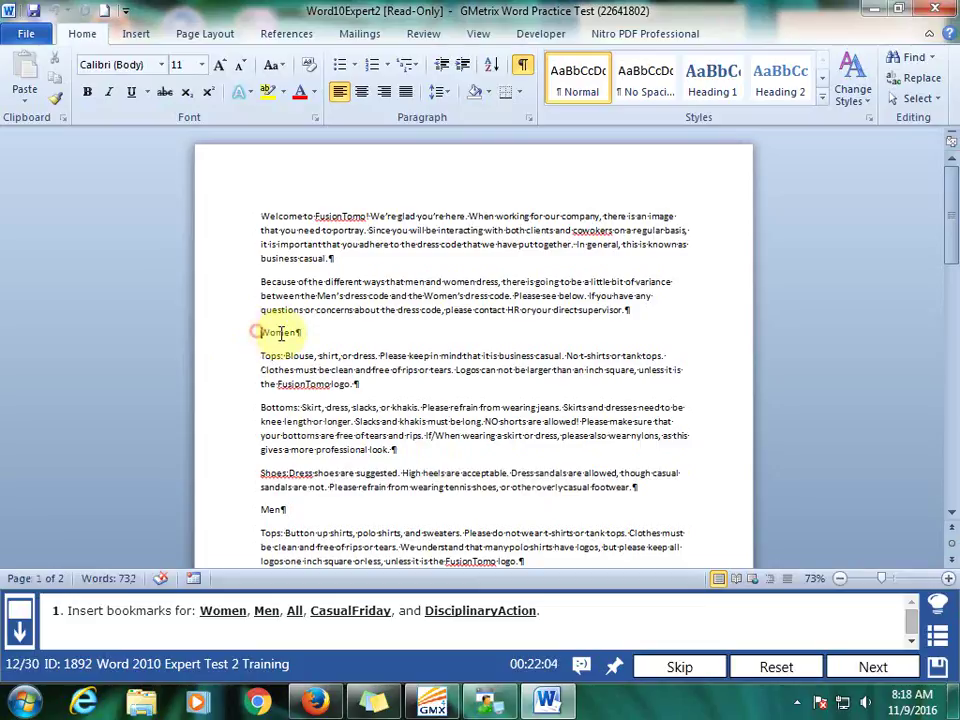
double_click(296, 332)
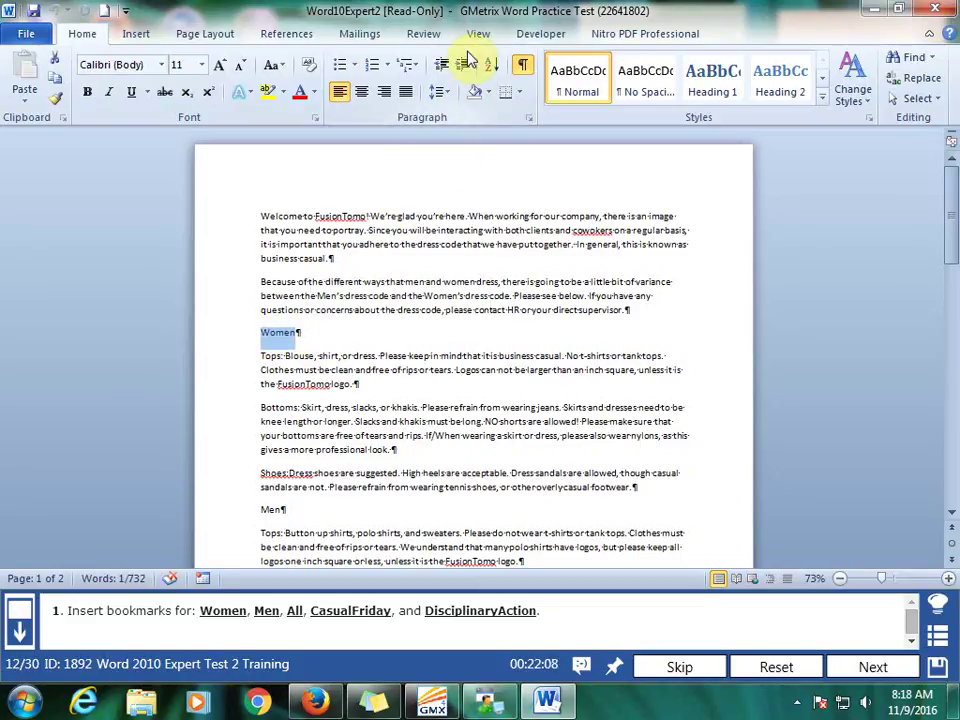
left_click(136, 33)
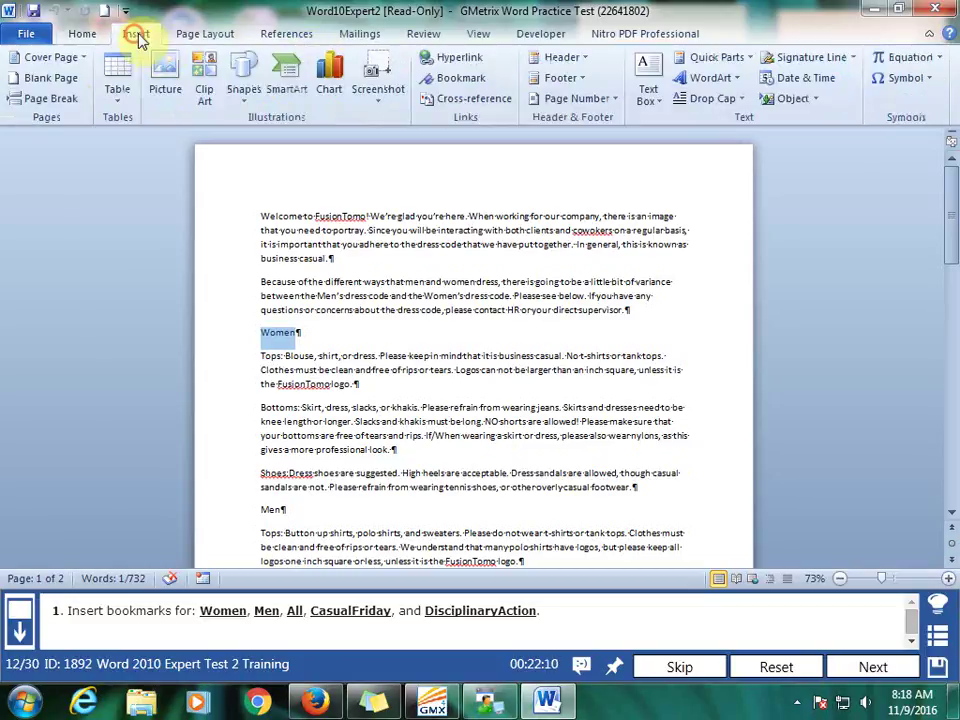
left_click(461, 78)
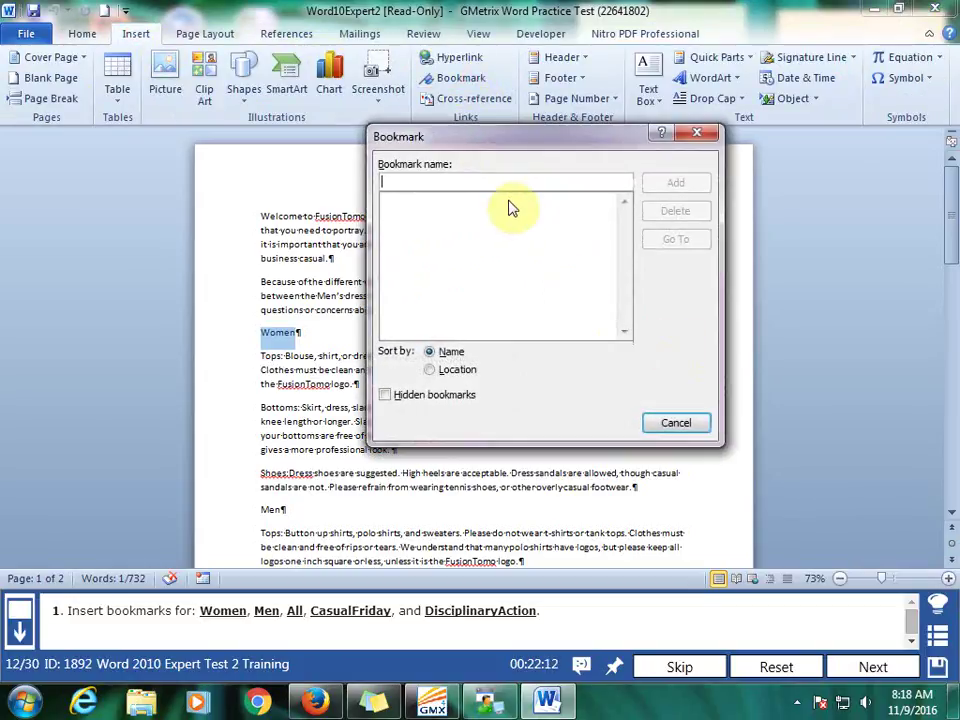
type("Wo")
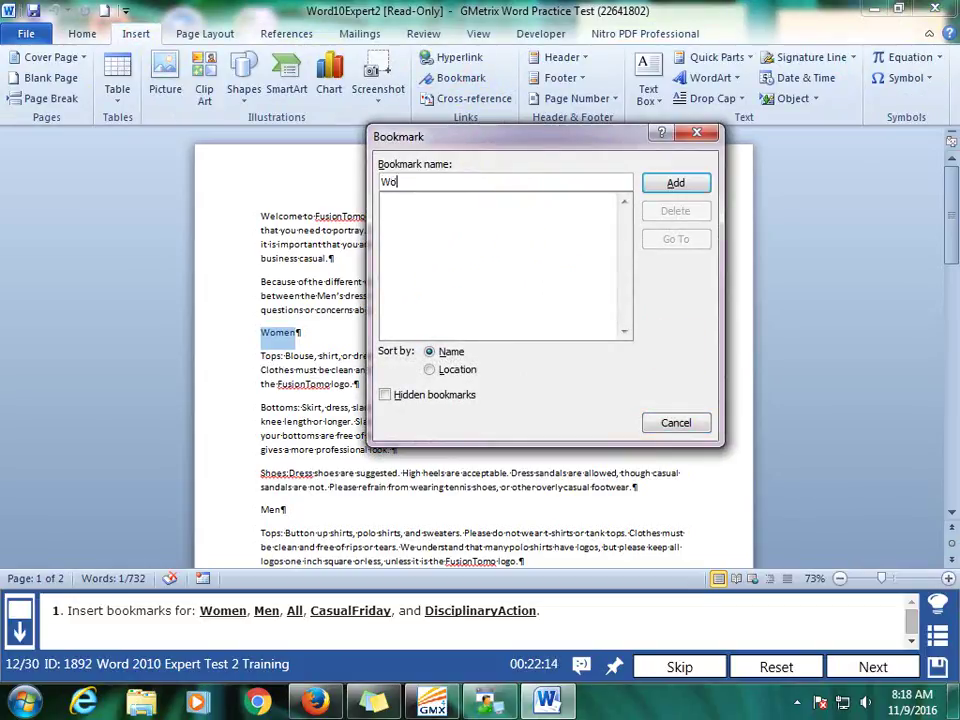
type("men")
left_click(704, 182)
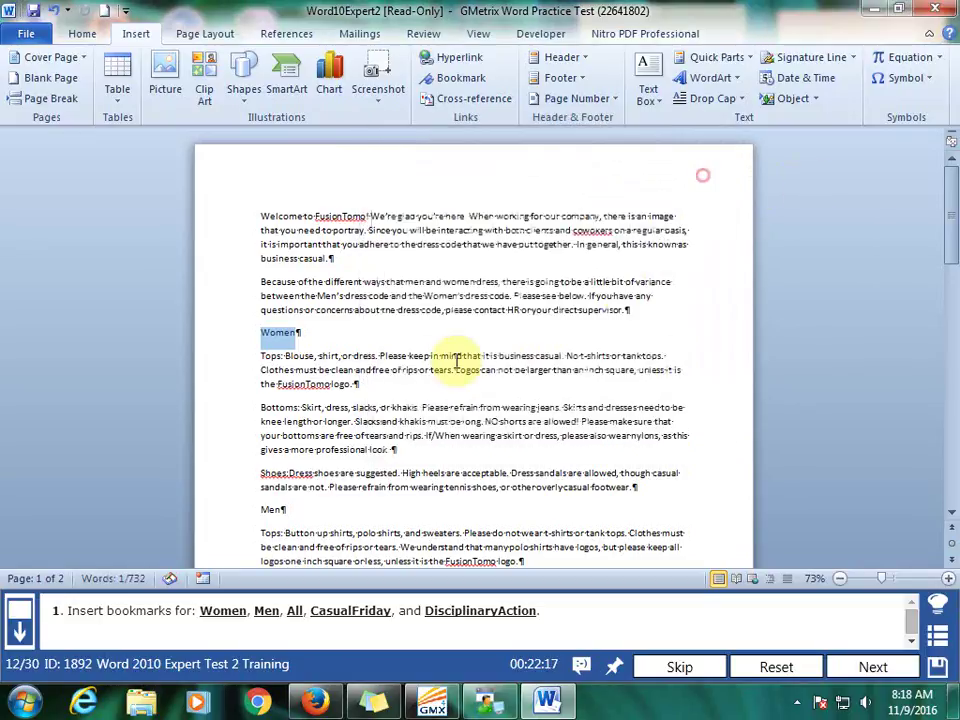
- Bookmark the Men heading as 'Men'
left_click(264, 510)
triple_click(283, 510)
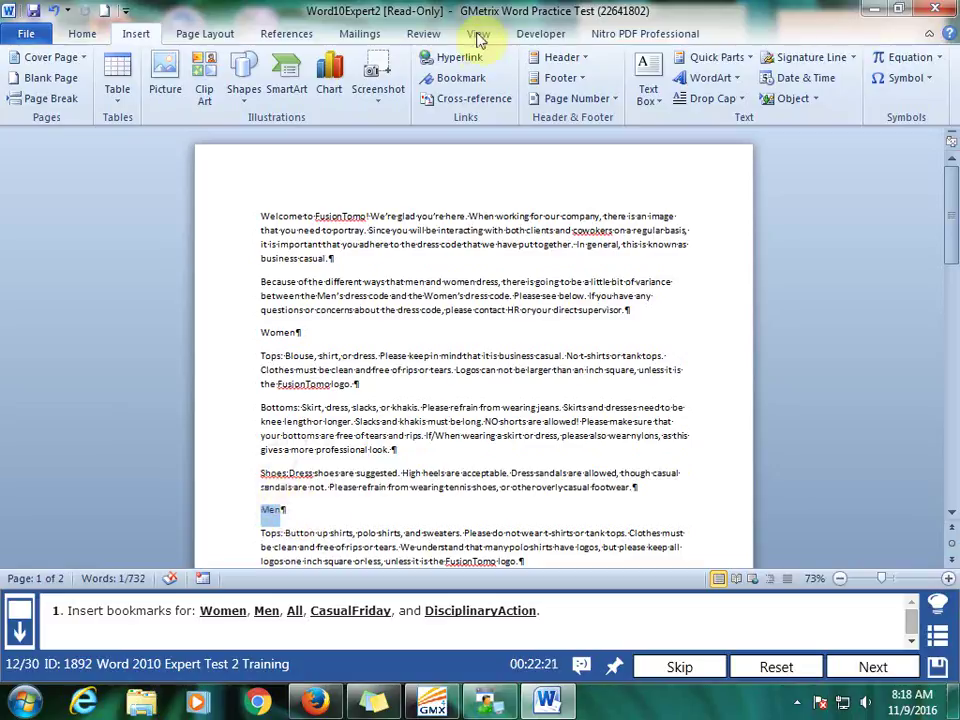
left_click(460, 57)
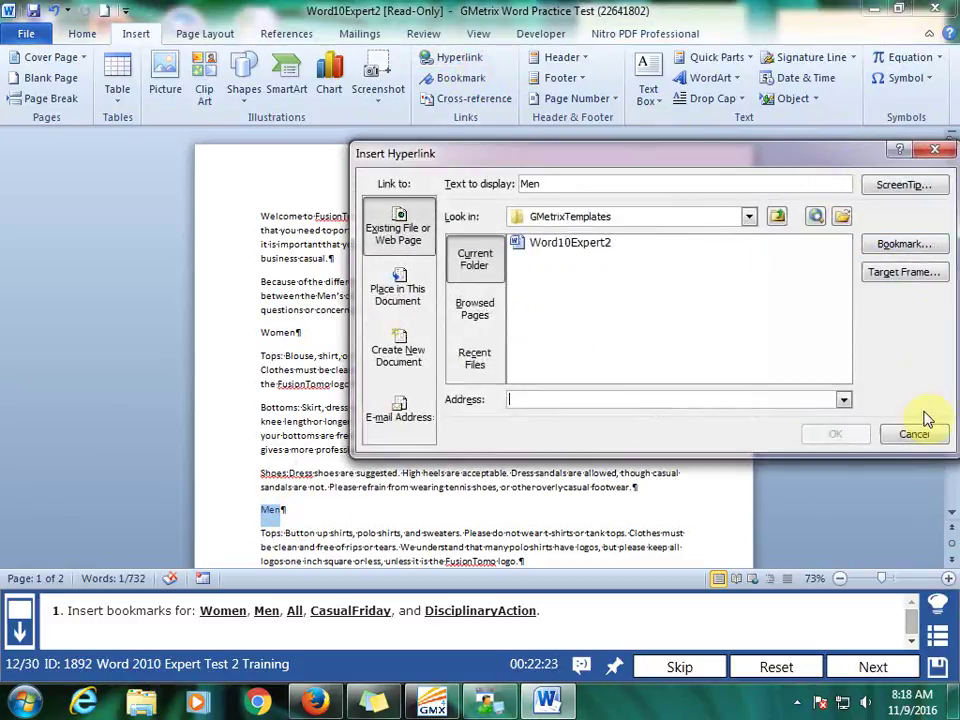
left_click(926, 434)
left_click(476, 87)
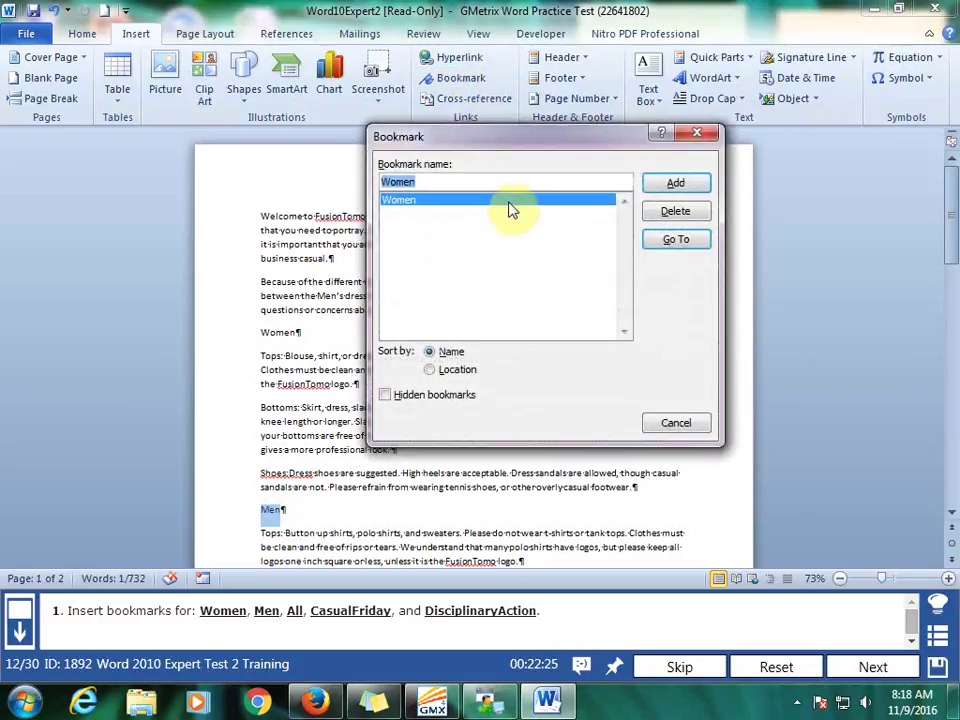
type("M")
type("en")
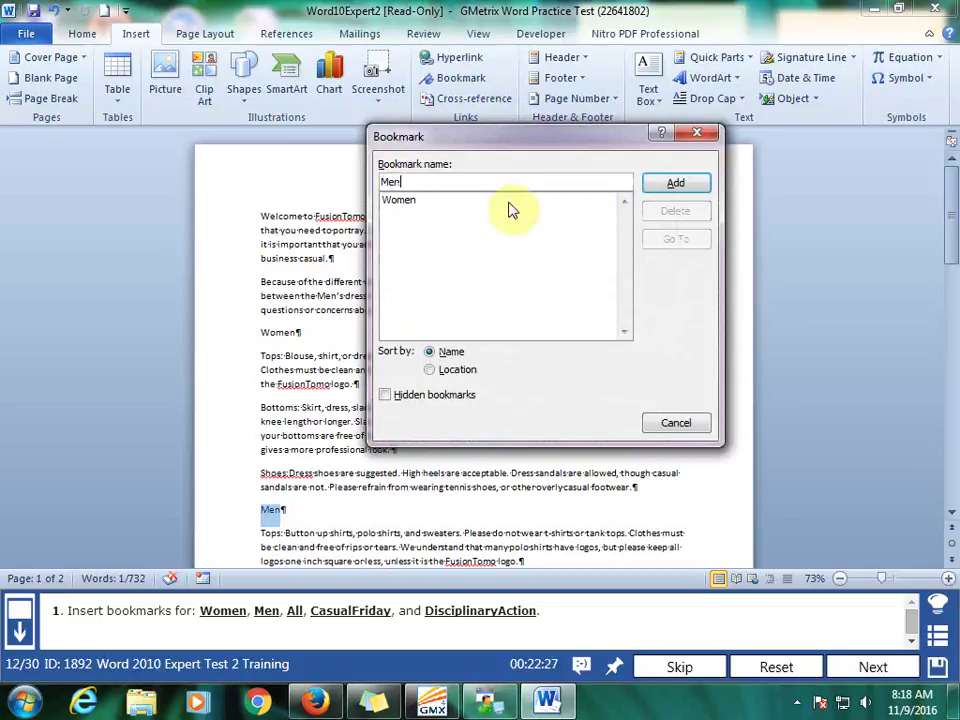
left_click(676, 182)
- Bookmark the All heading as 'All'
scroll(428, 489, "down", 2)
scroll(428, 489, "down", 3)
left_click(261, 417)
left_click(267, 418)
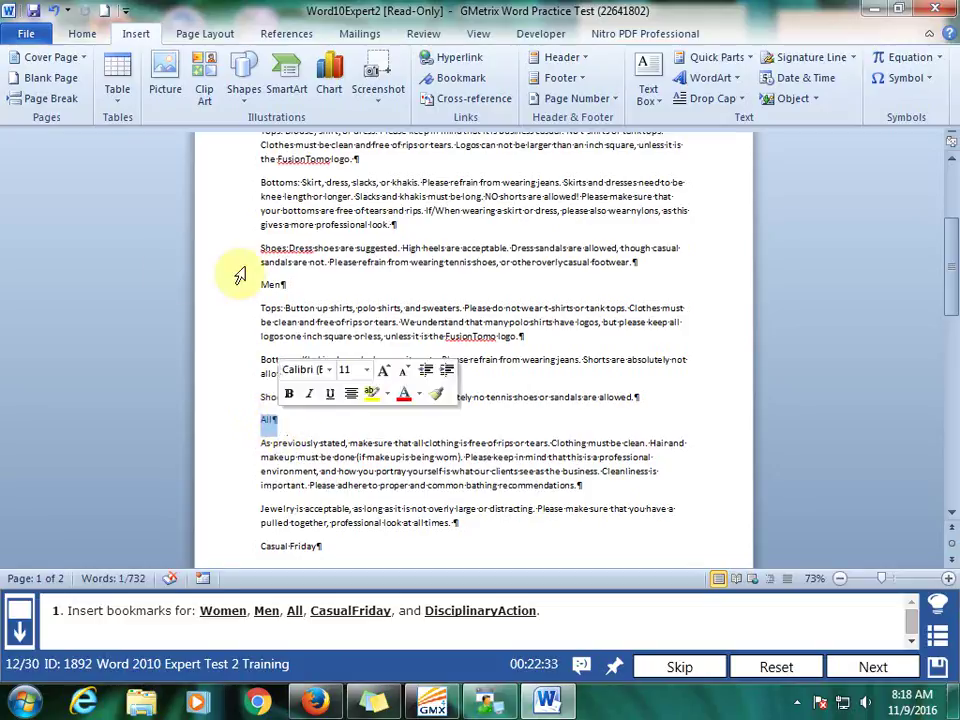
left_click(463, 77)
type("All")
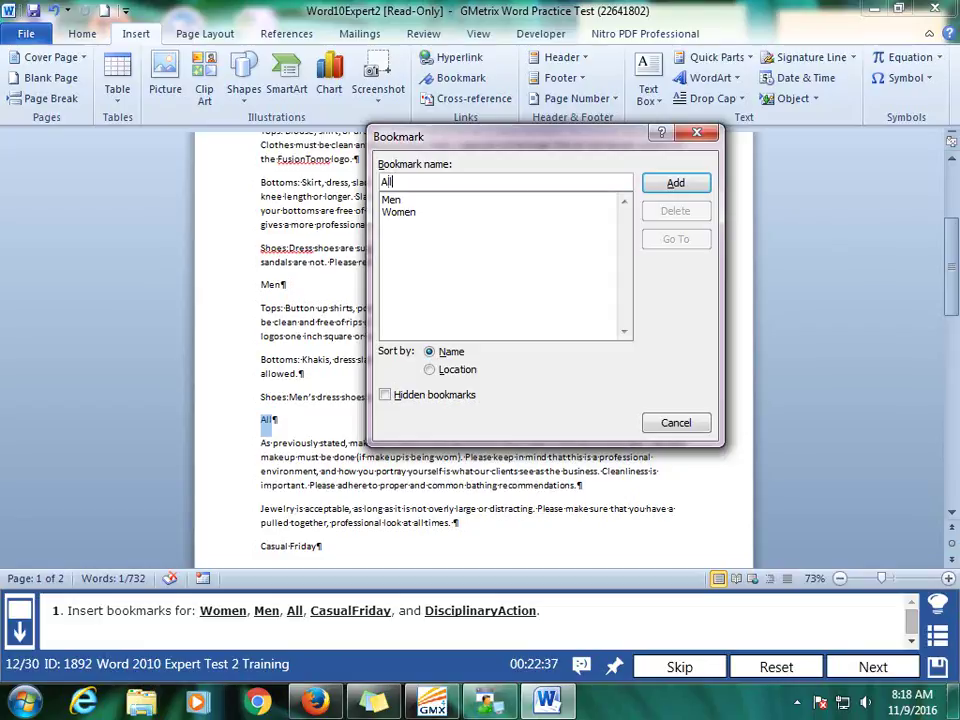
key("Return")
- Bookmark the Casual Friday heading as 'CasualFriday'
scroll(508, 206, "down", 3)
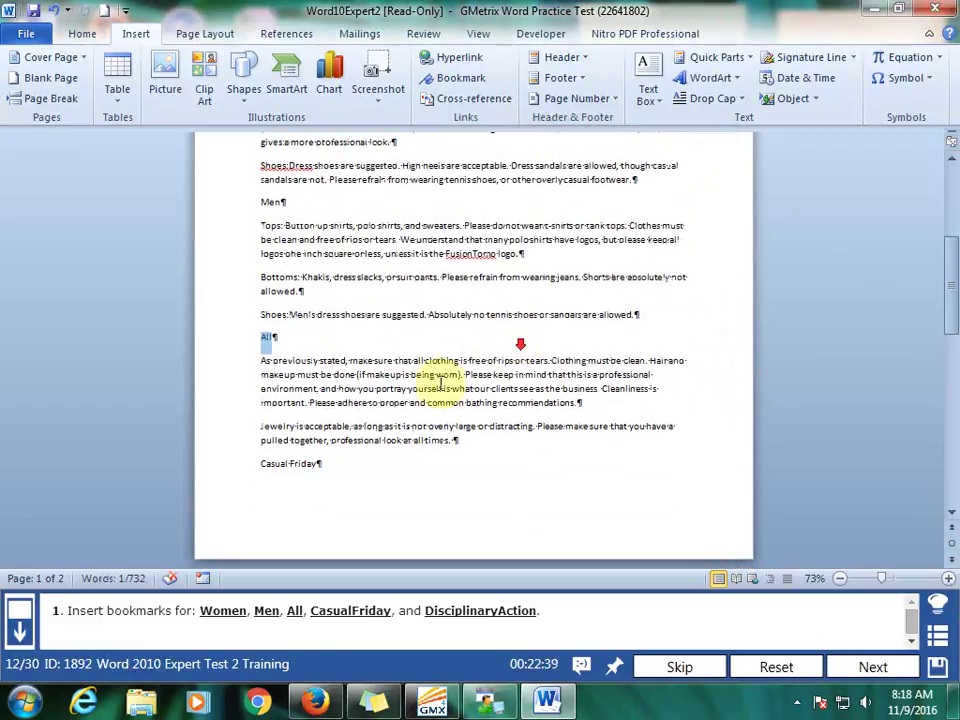
left_click(259, 462)
left_click(318, 460, "shift")
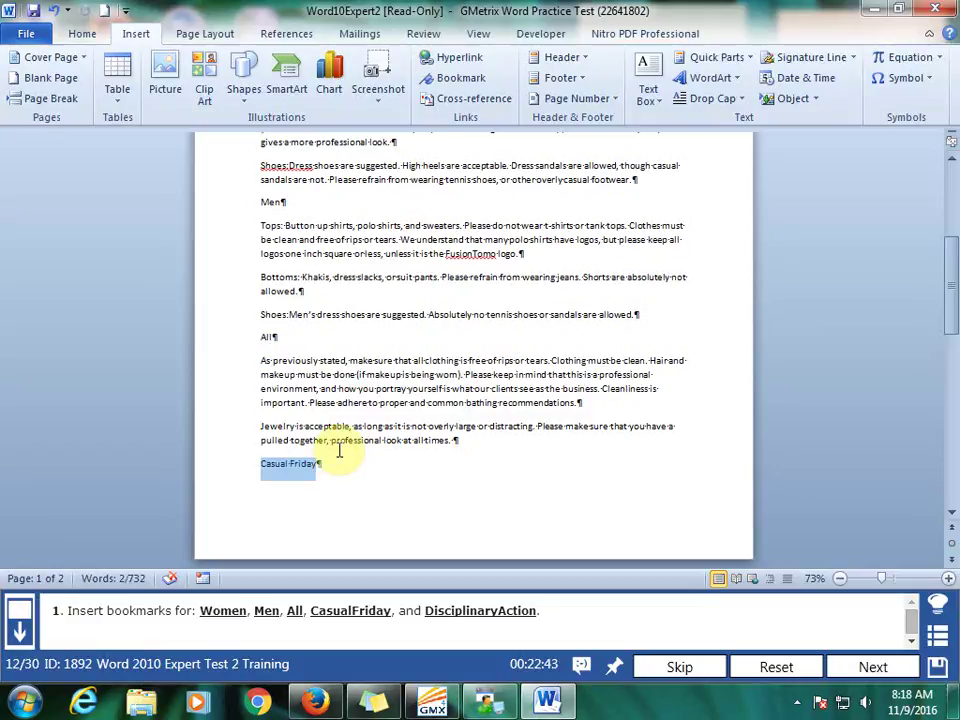
left_click(458, 77)
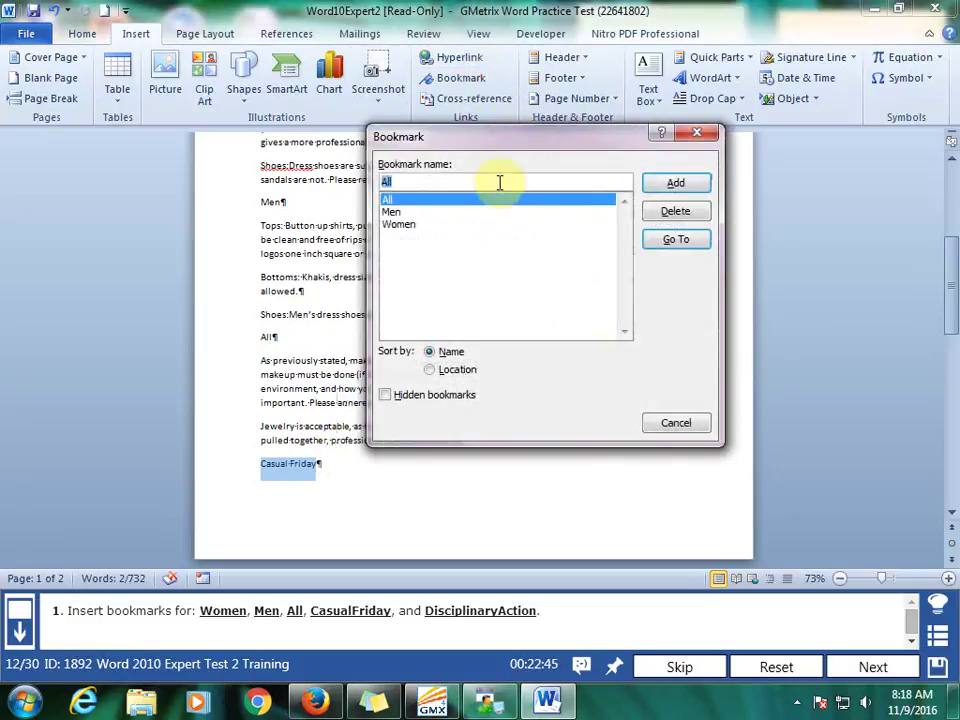
type("Ca")
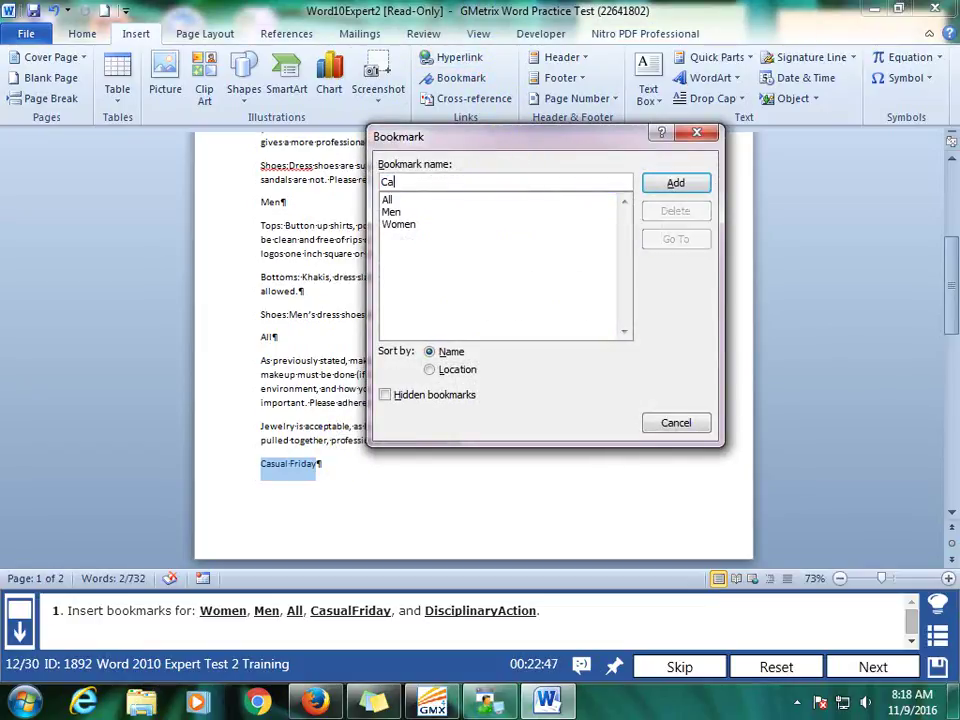
type("sualF")
type("riday")
left_click(673, 185)
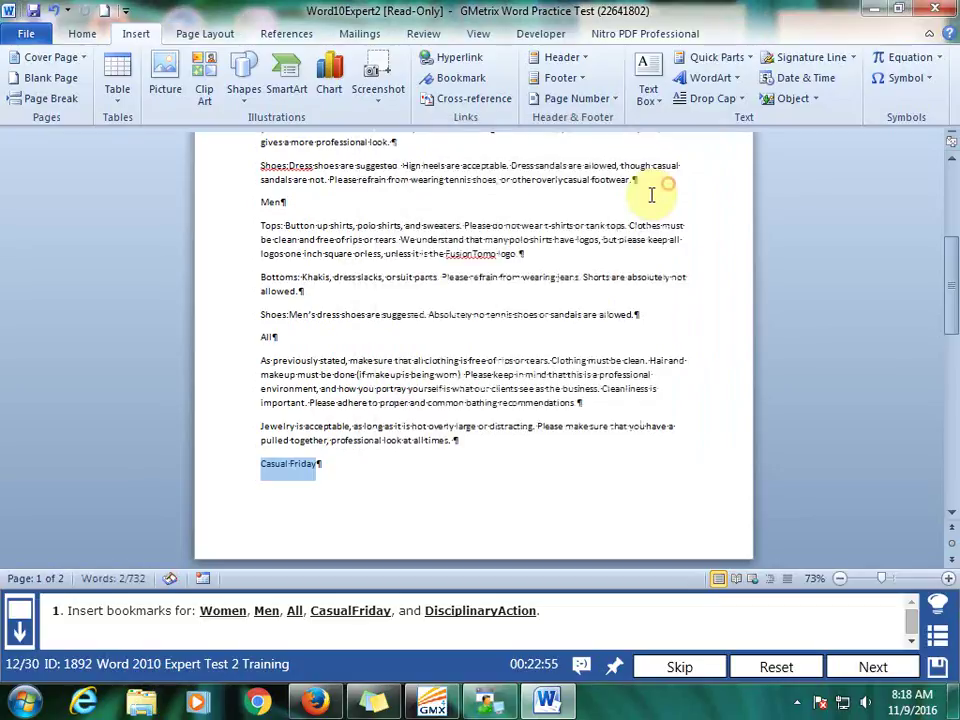
left_click(415, 489)
- Bookmark the Disciplinary Action heading as 'DisciplinaryAction', then submit and continue
scroll(420, 488, "down", 4)
scroll(390, 488, "down", 2)
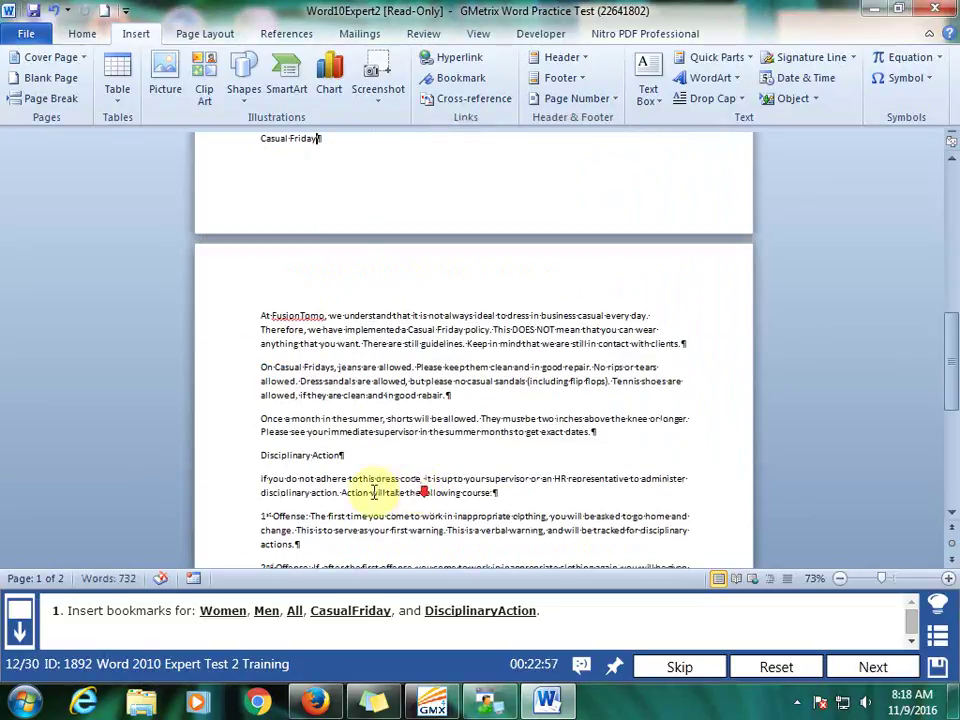
left_click_drag(262, 457, 345, 456)
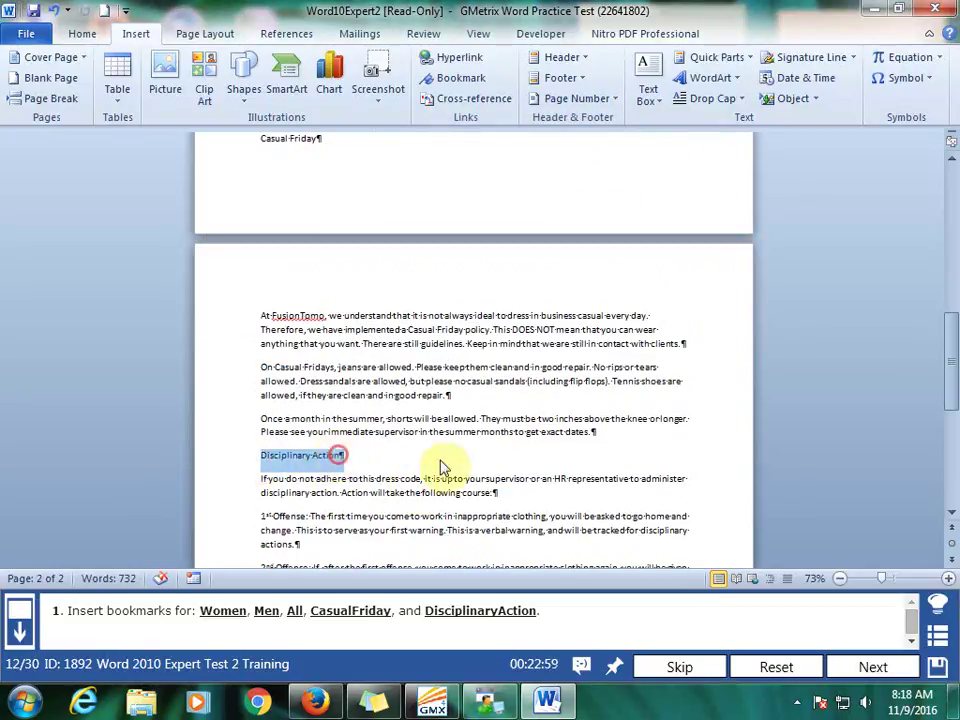
left_click(455, 77)
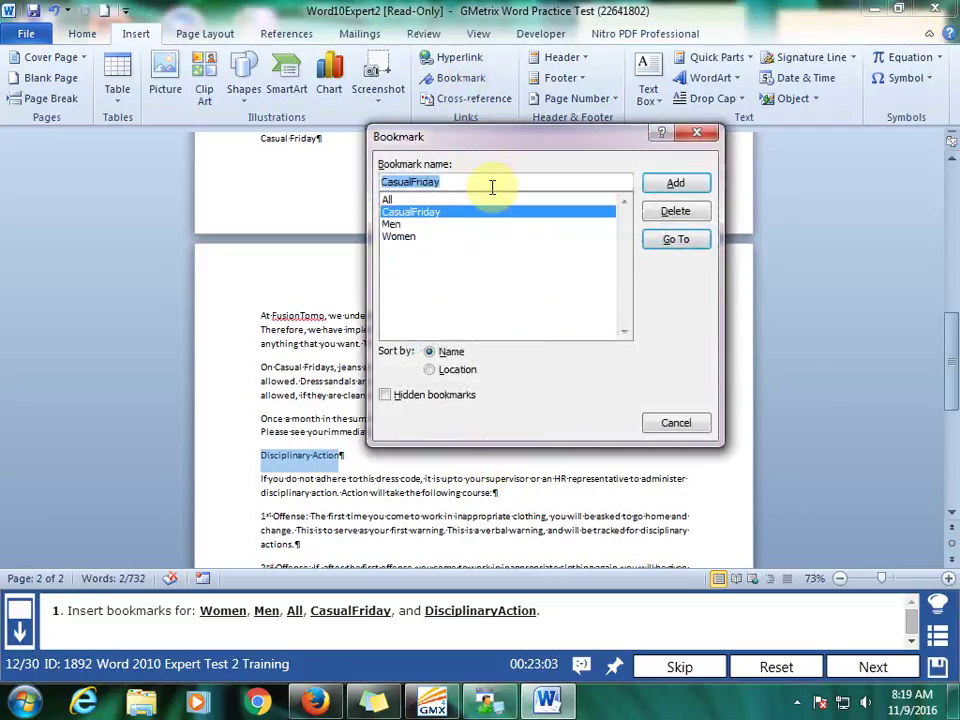
type("Disc")
key("BackSpace")
type("c")
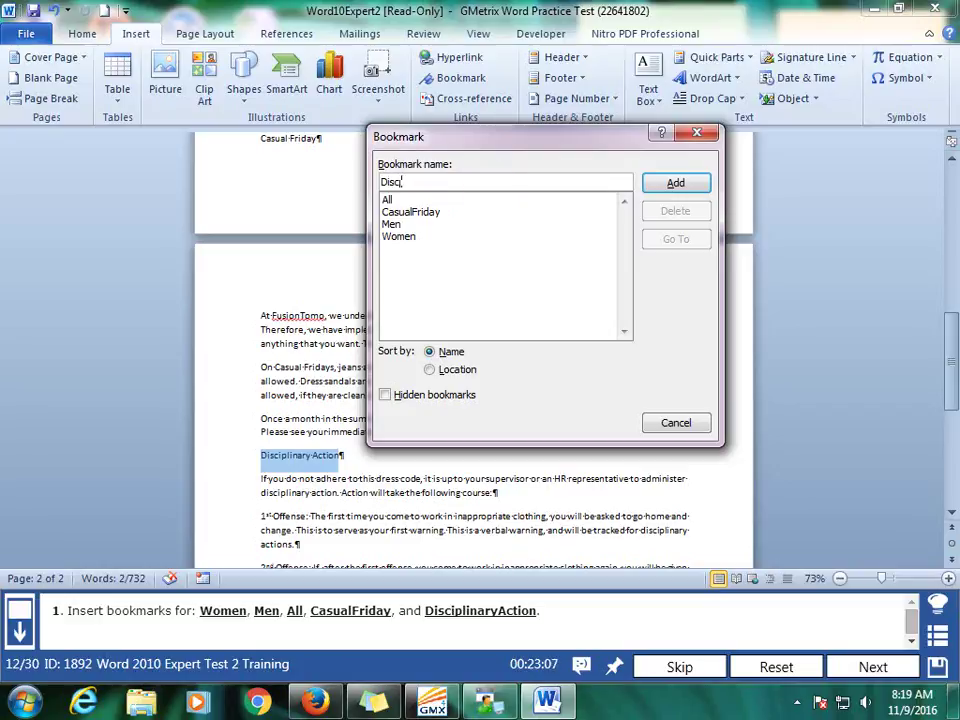
type("ipli")
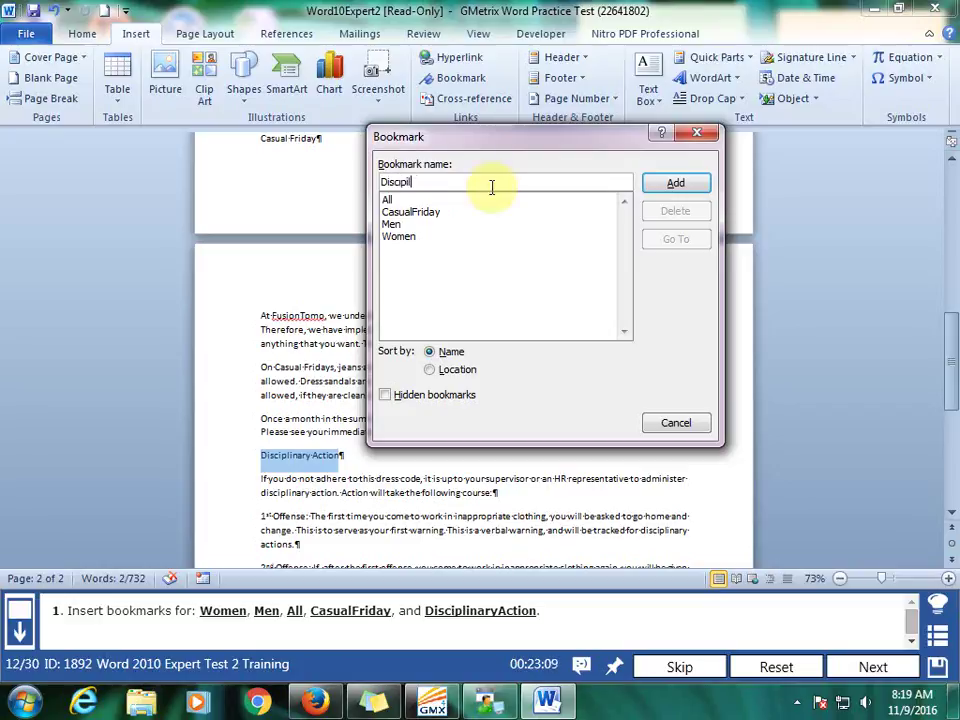
type("naryAction")
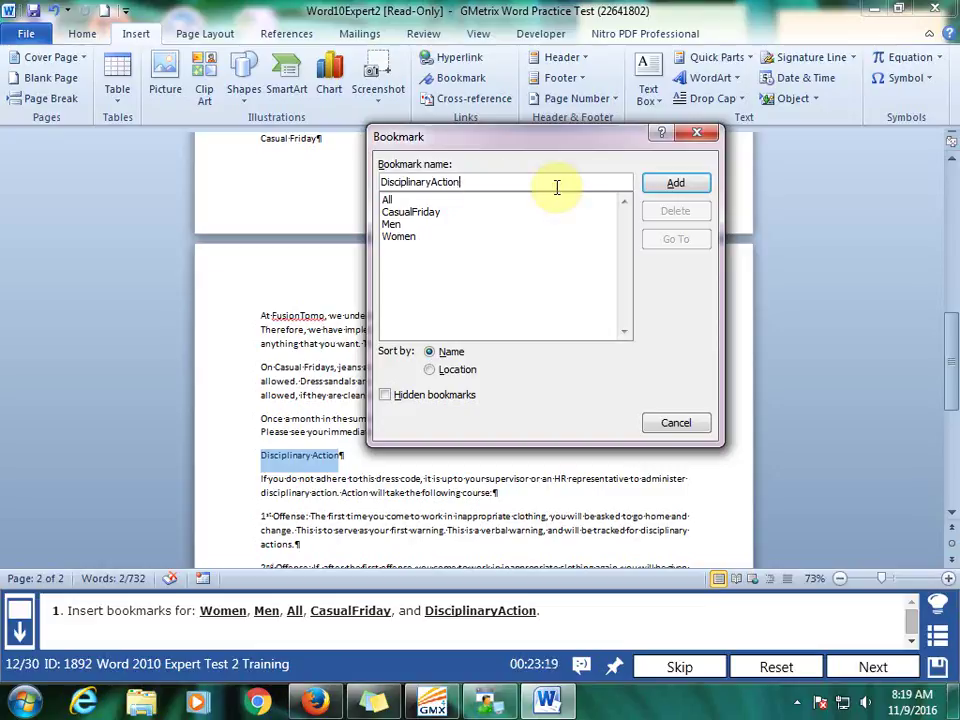
left_click(668, 186)
left_click(557, 483)
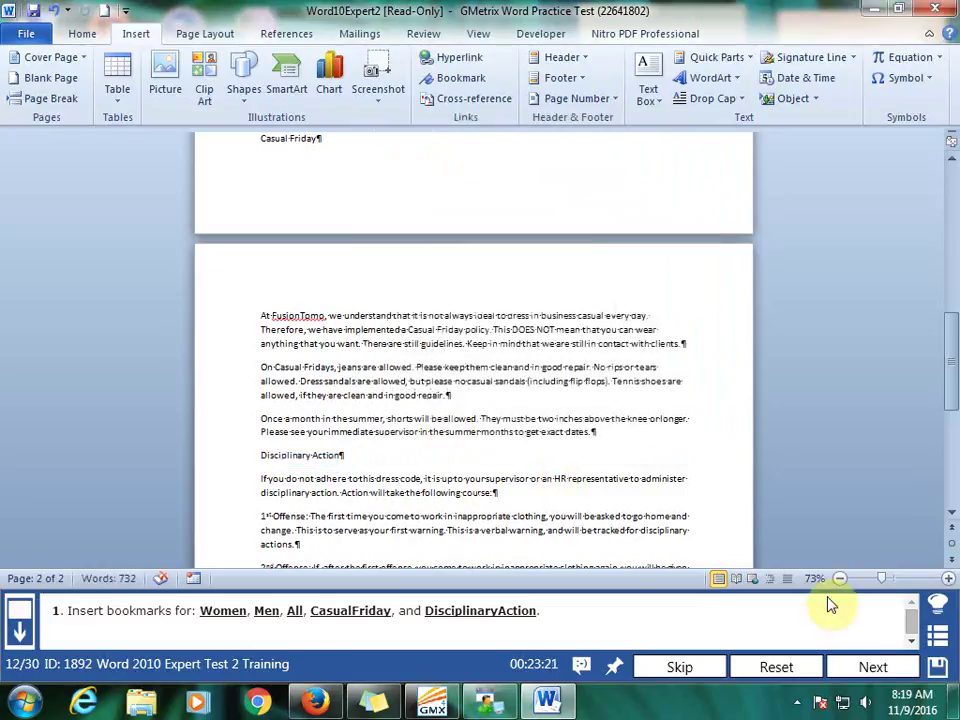
left_click(876, 670)
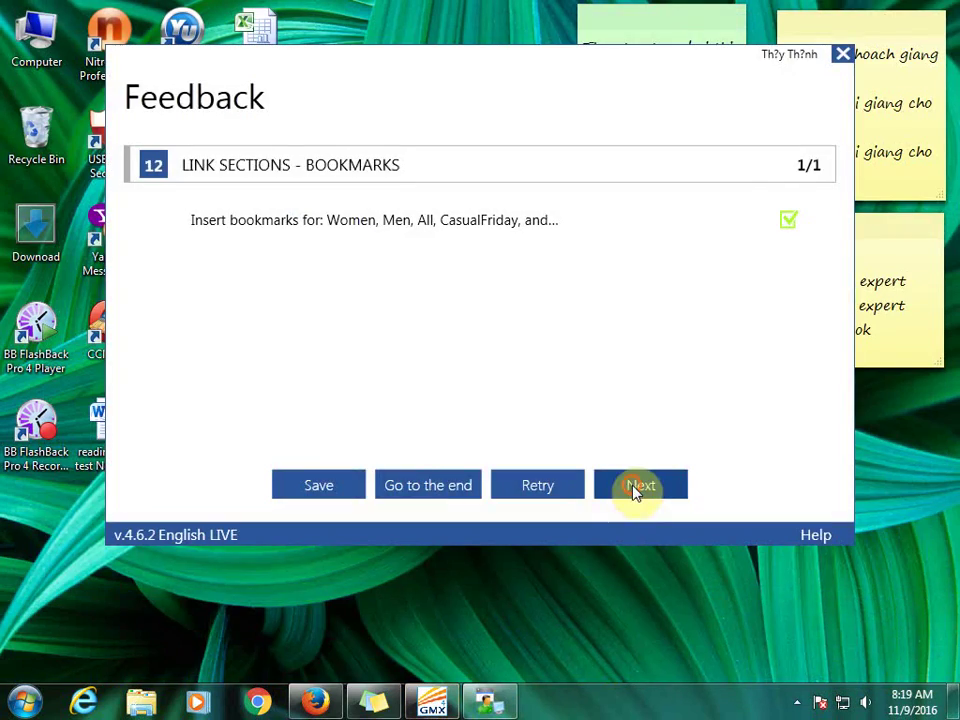
left_click(636, 487)
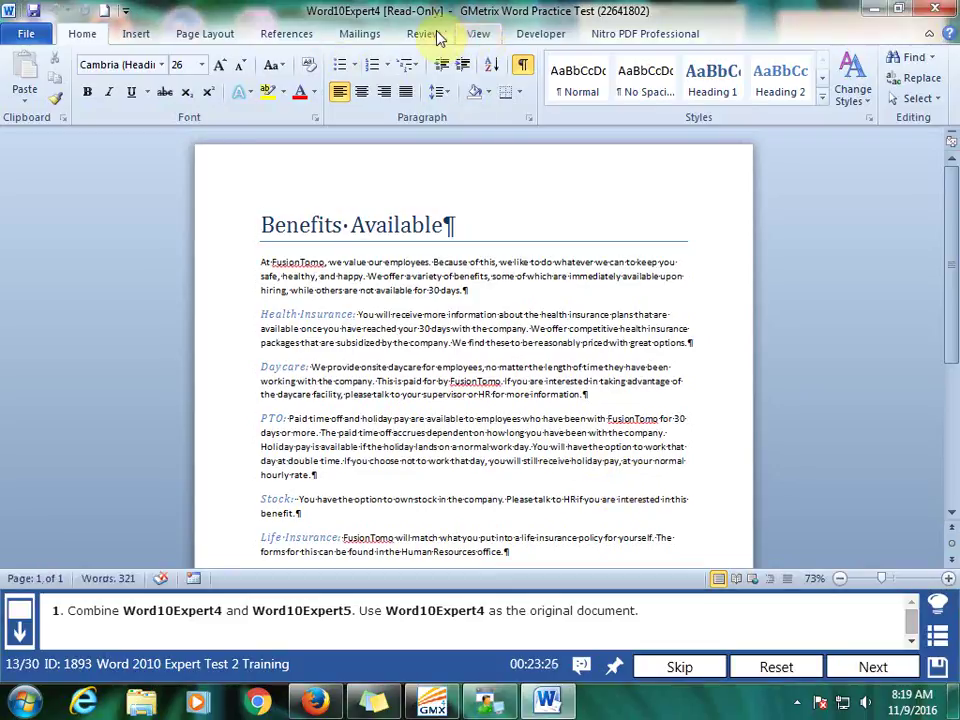
- Start a Combine with Word10Expert4 from GMetrixTemplates as the original document
left_click(478, 38)
left_click(423, 34)
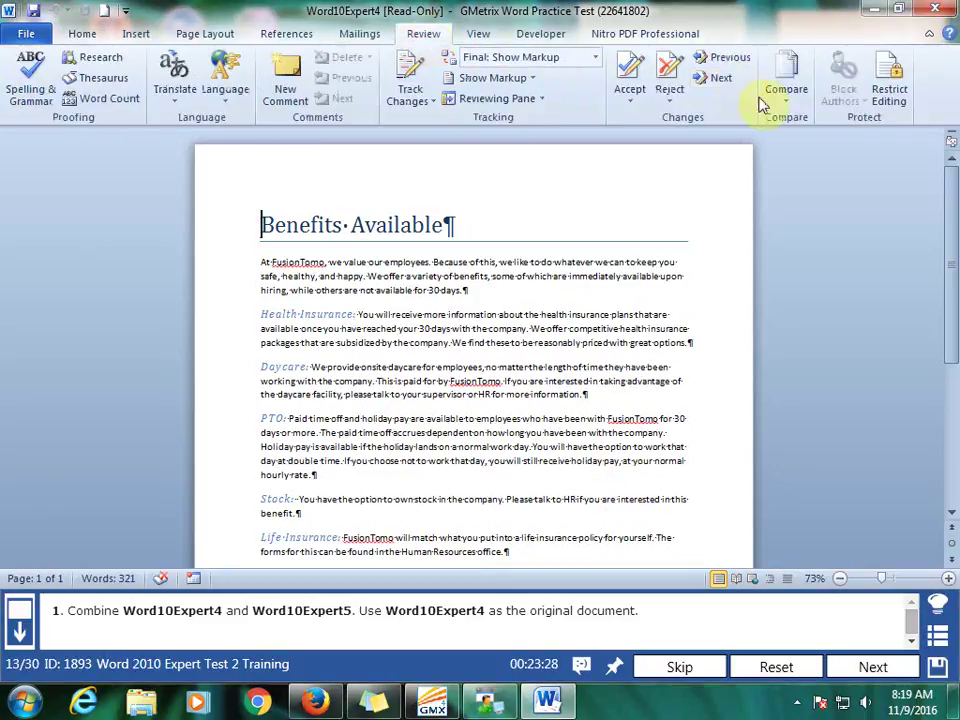
left_click(790, 90)
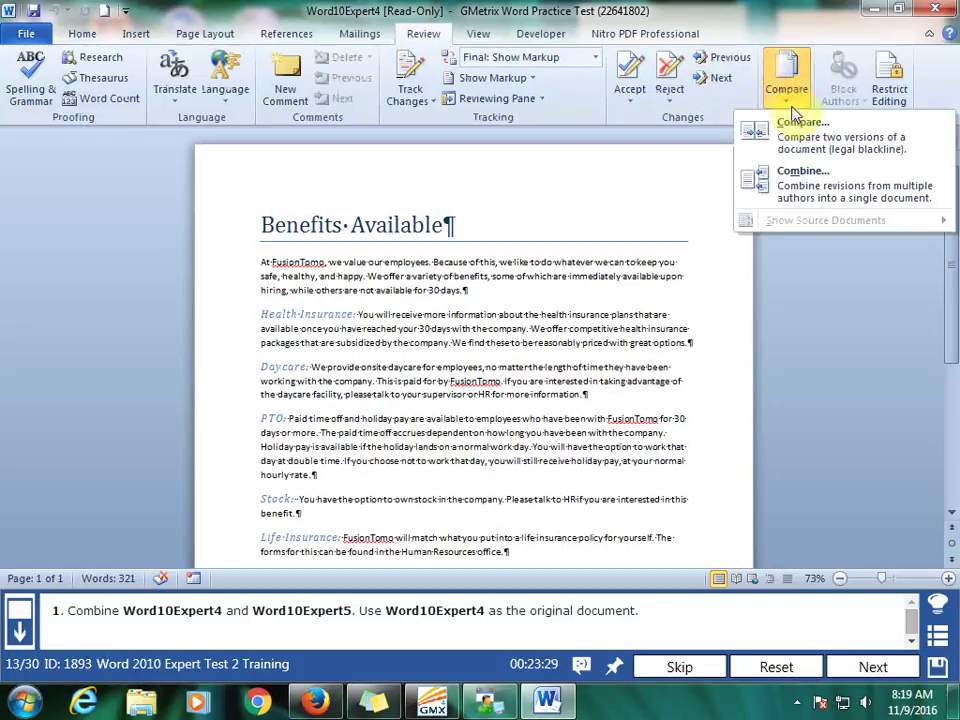
left_click(815, 190)
left_click(263, 124)
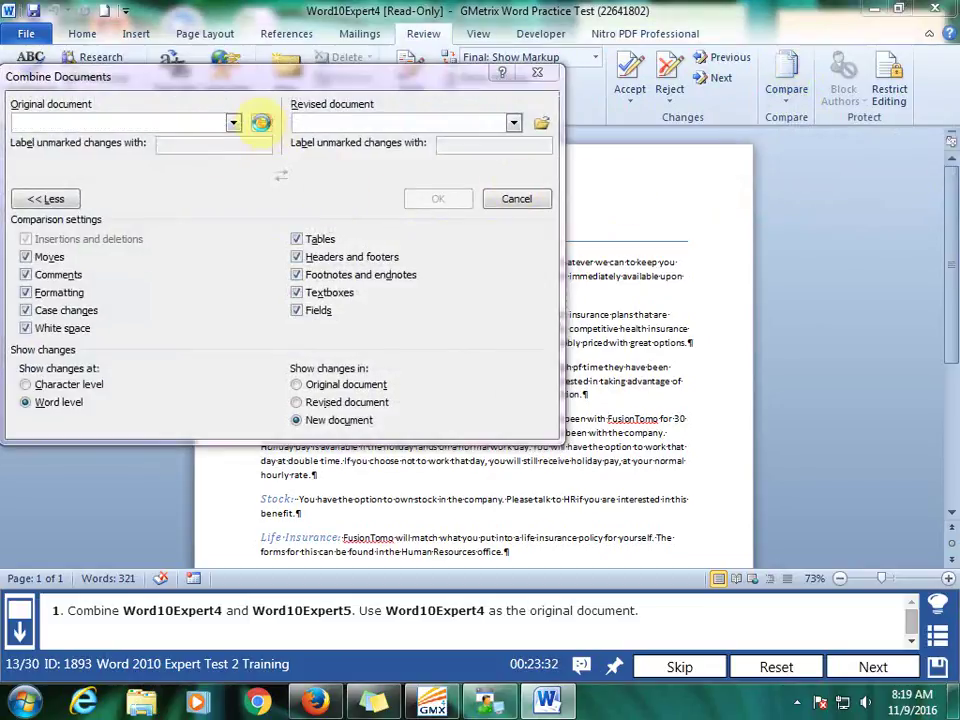
double_click(240, 297)
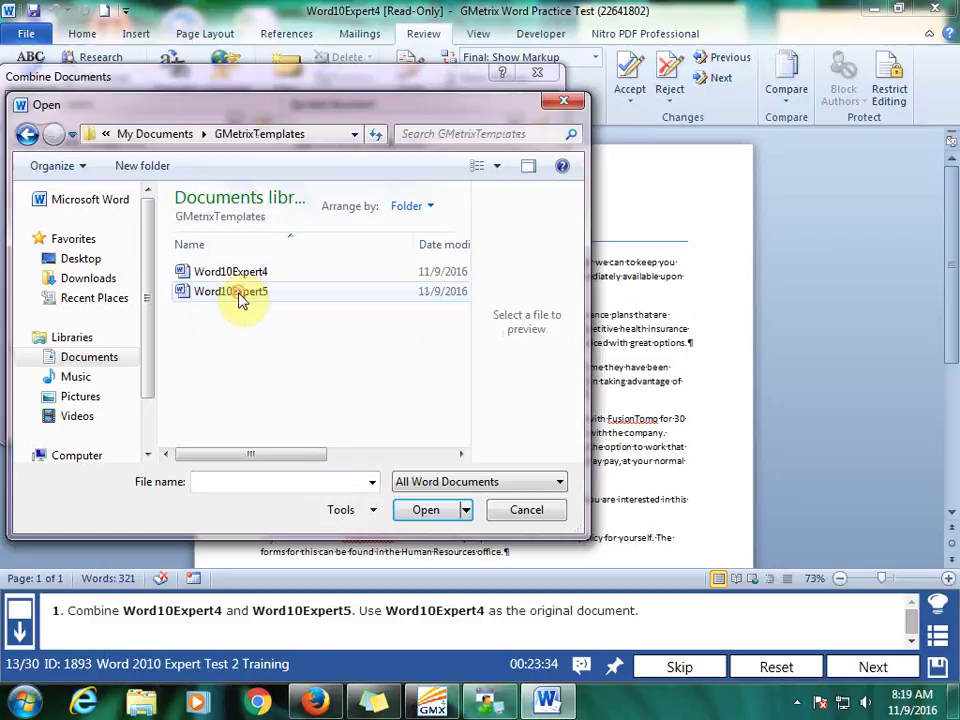
double_click(245, 272)
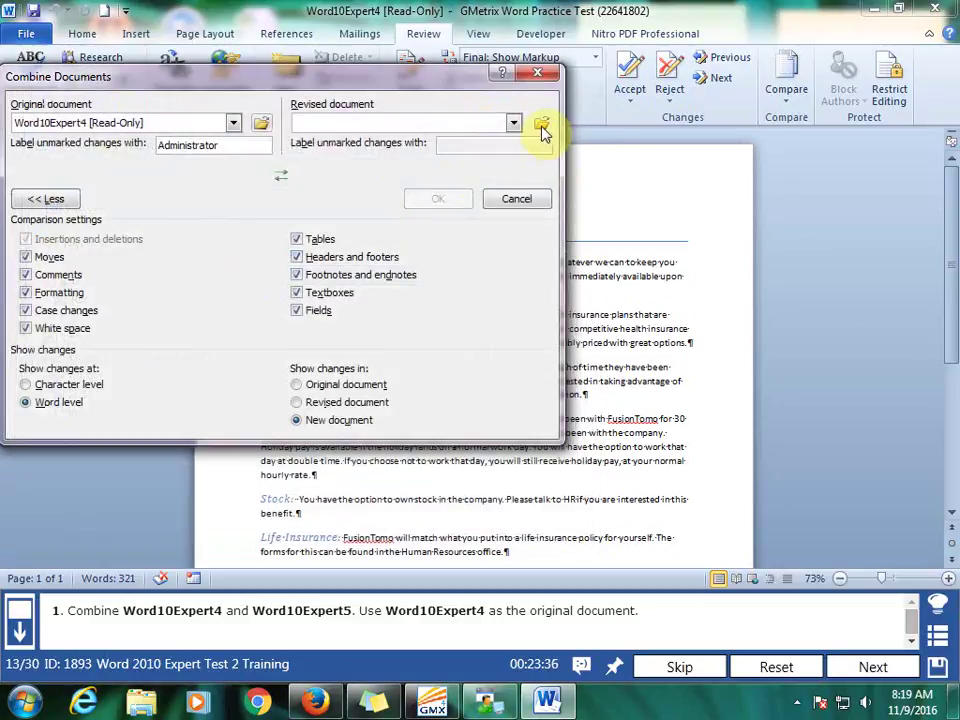
- Add Word10Expert5 as the revised document, combine into a new document, and submit
left_click(541, 124)
double_click(246, 292)
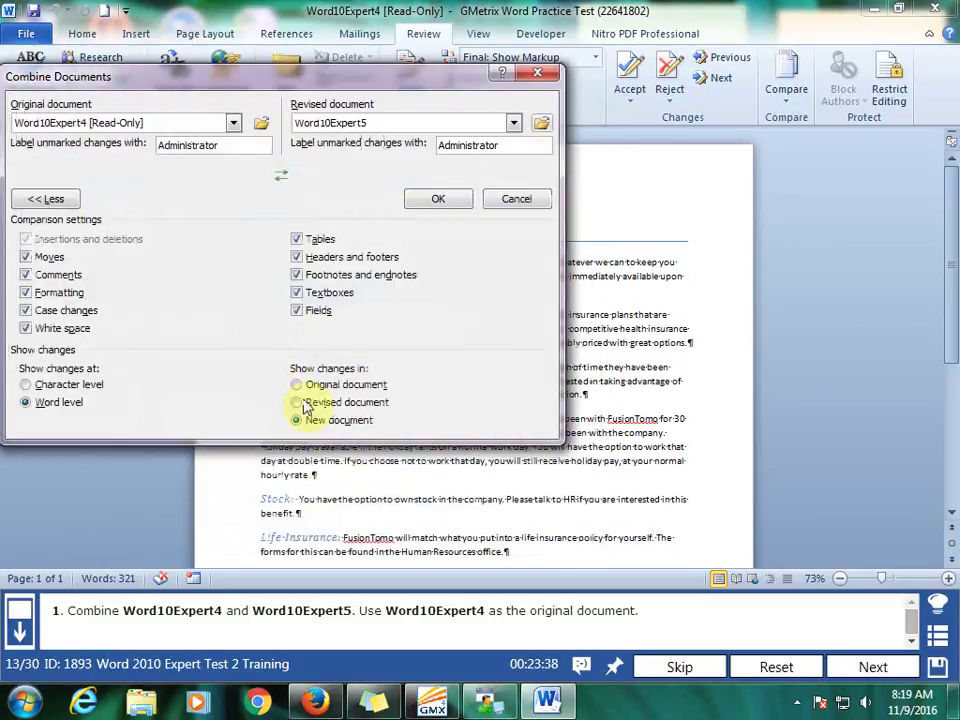
left_click(440, 200)
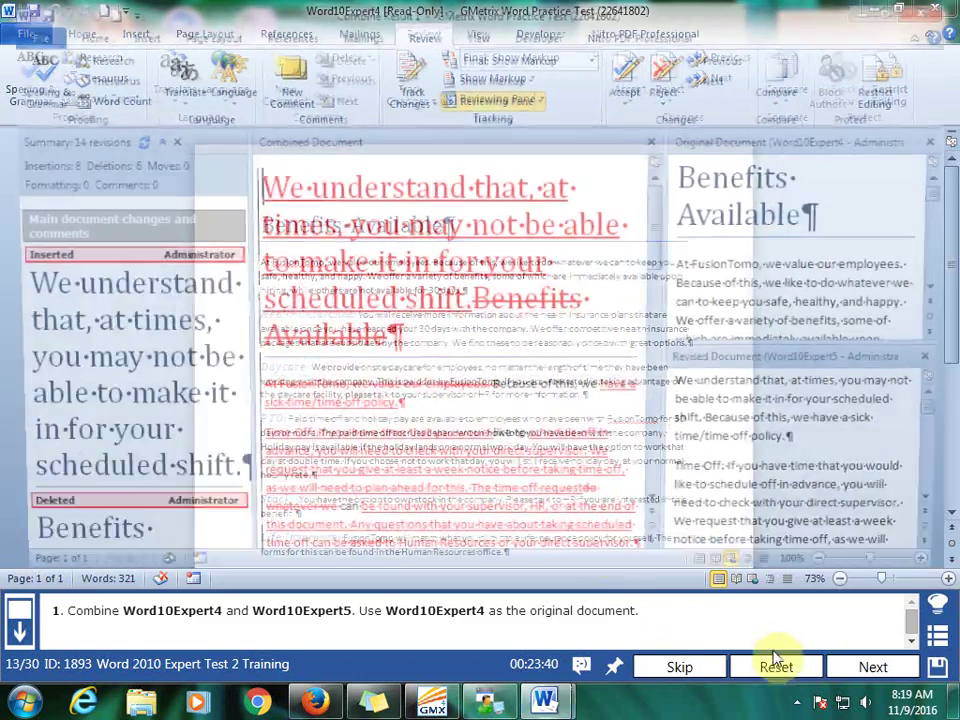
left_click(893, 667)
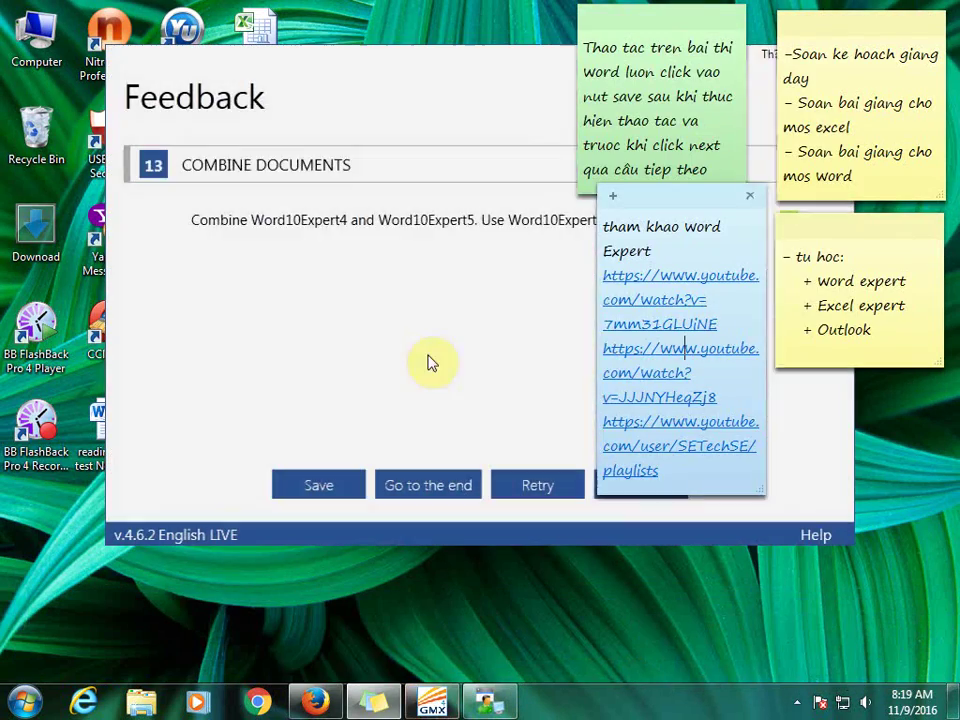
left_click(430, 362)
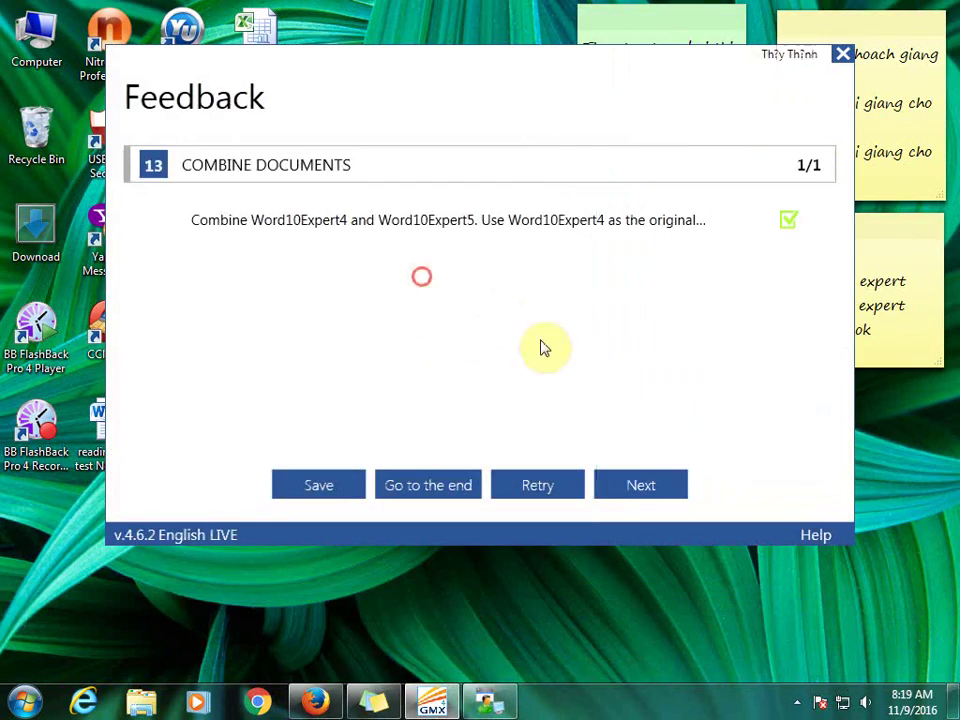
left_click(645, 490)
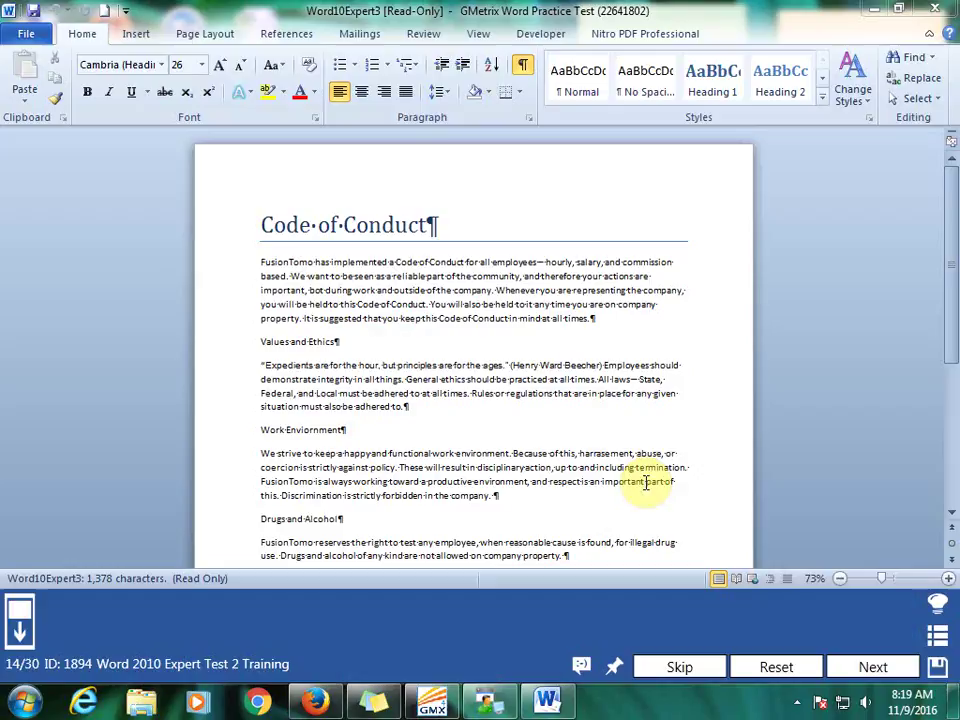
- Start a Compare with Word10Expert3 from GMetrixTemplates as the original document
left_click(437, 37)
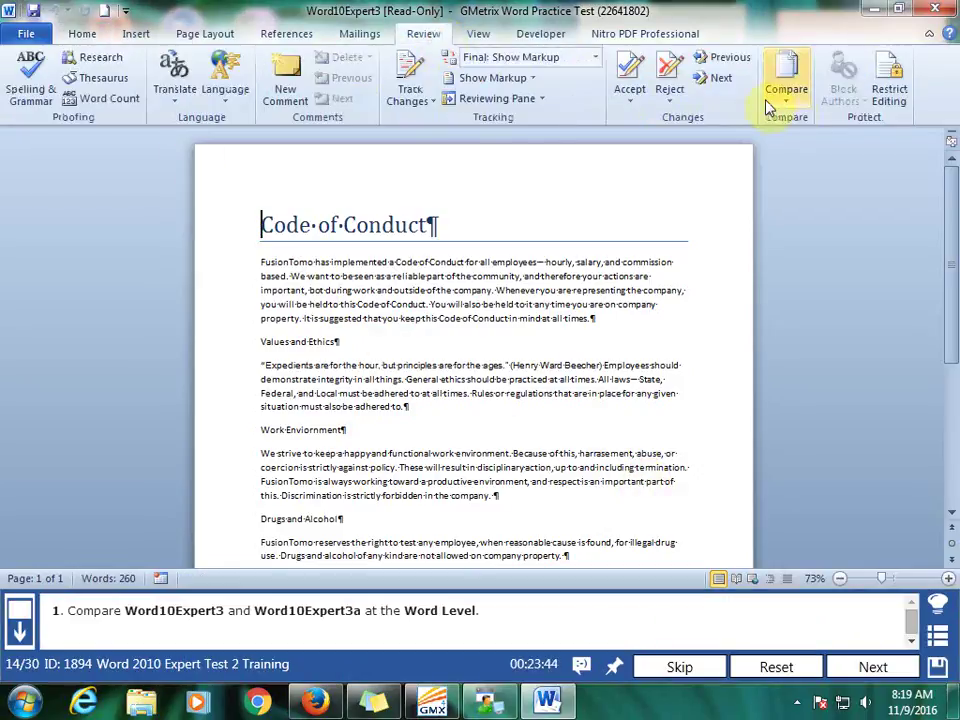
left_click(800, 105)
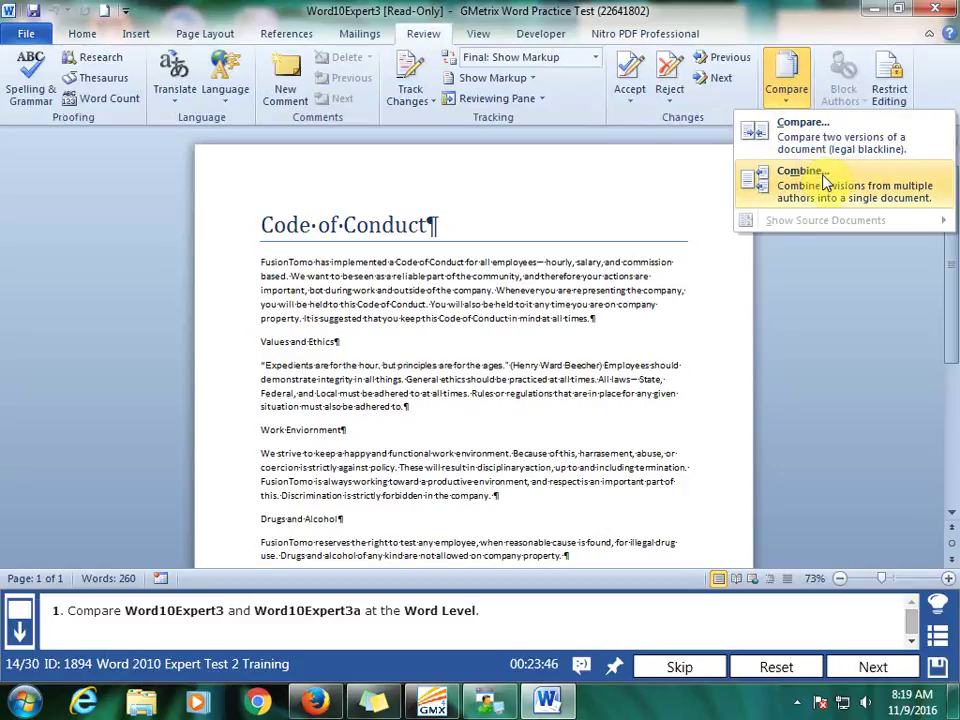
left_click(826, 152)
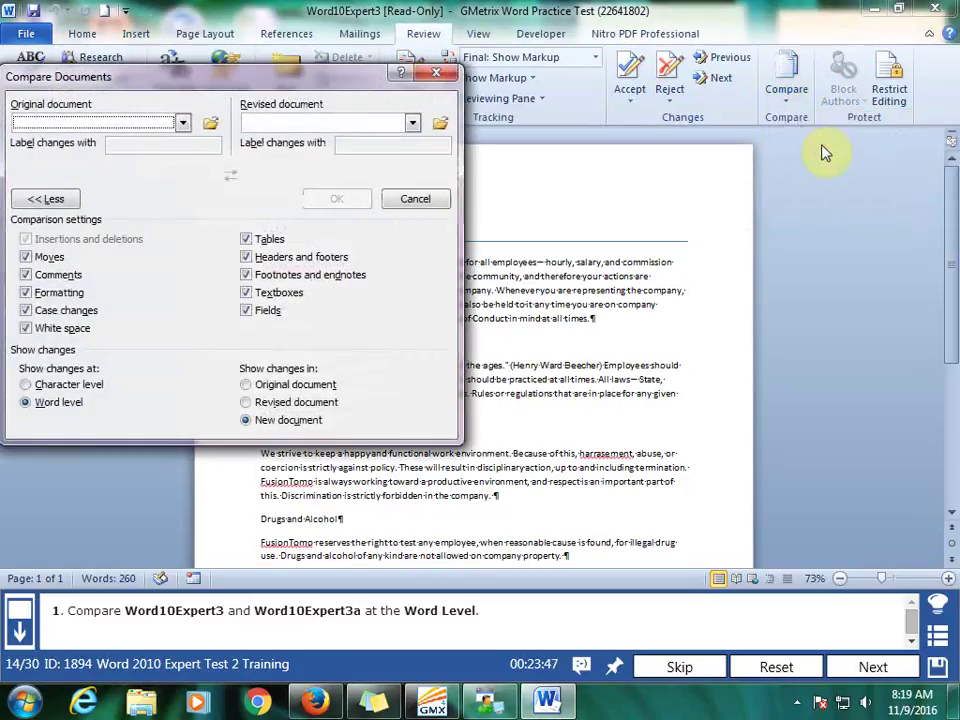
left_click(210, 124)
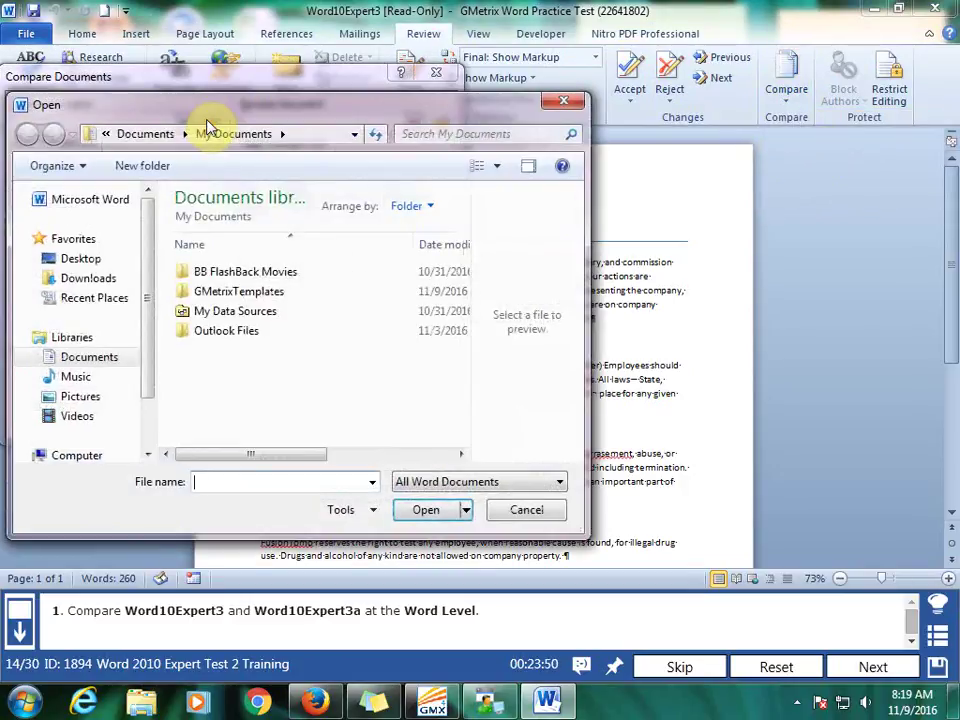
double_click(274, 292)
double_click(266, 274)
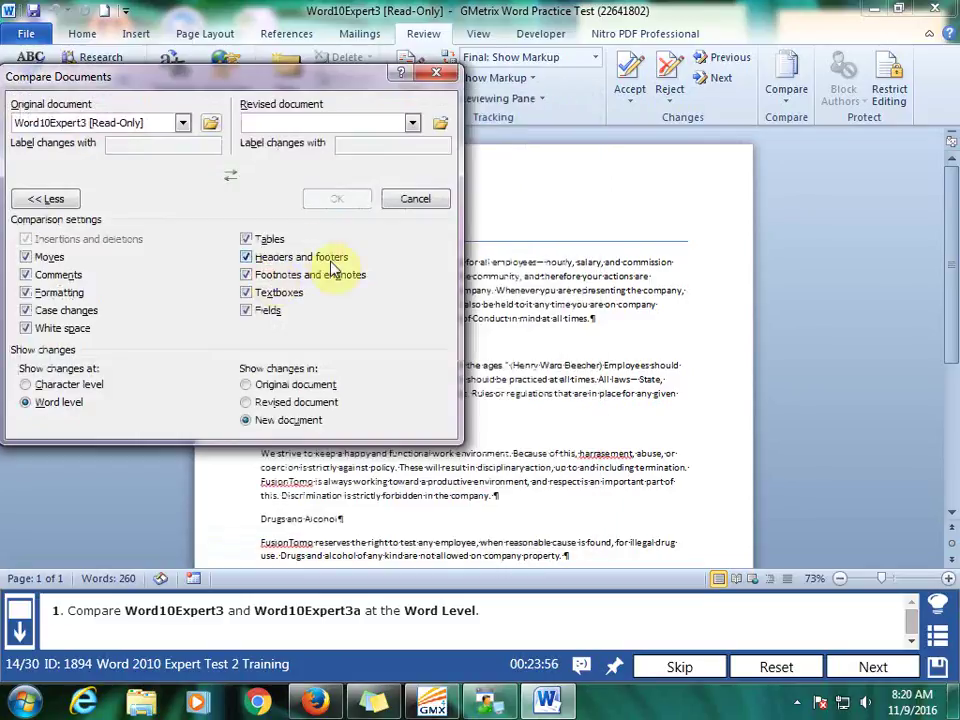
- Compare against Word10Expert3a at word level into a new document, then submit
left_click(437, 122)
double_click(249, 291)
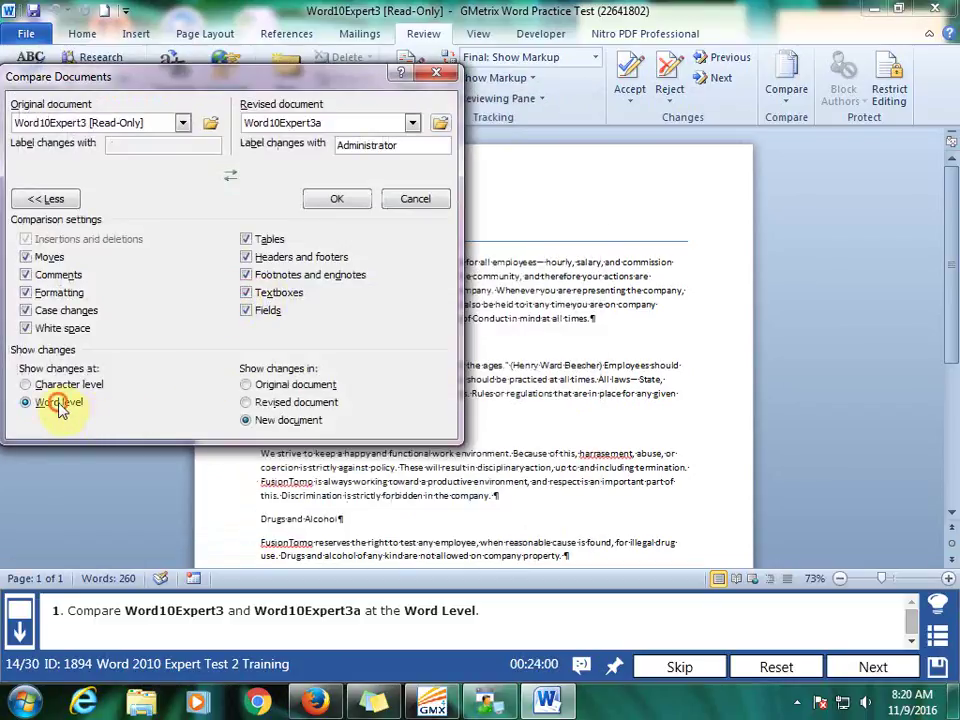
left_click(345, 198)
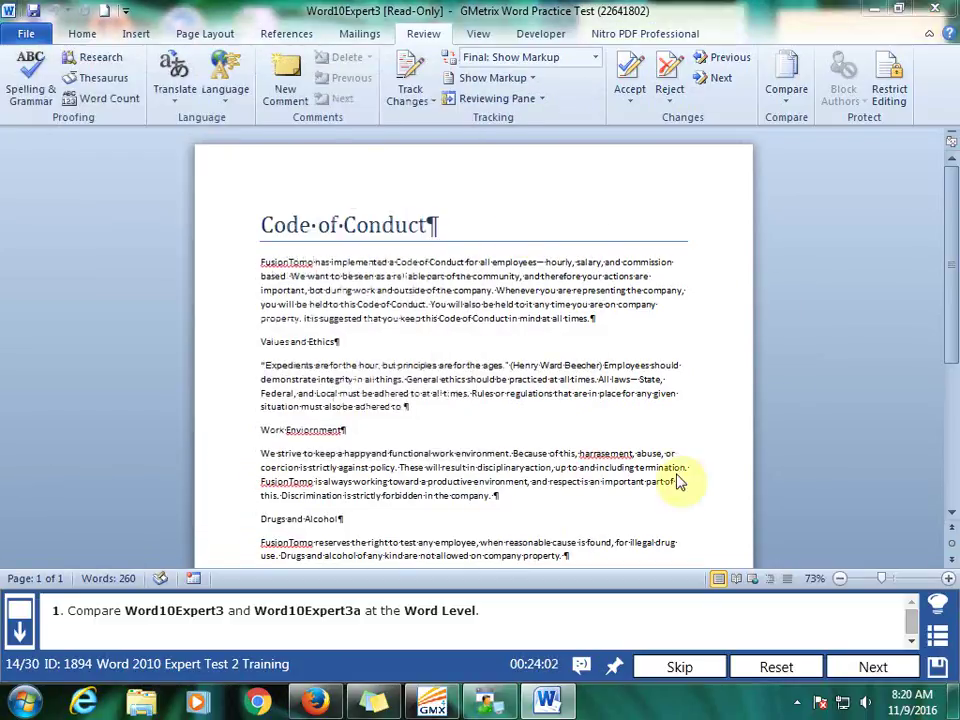
left_click(879, 666)
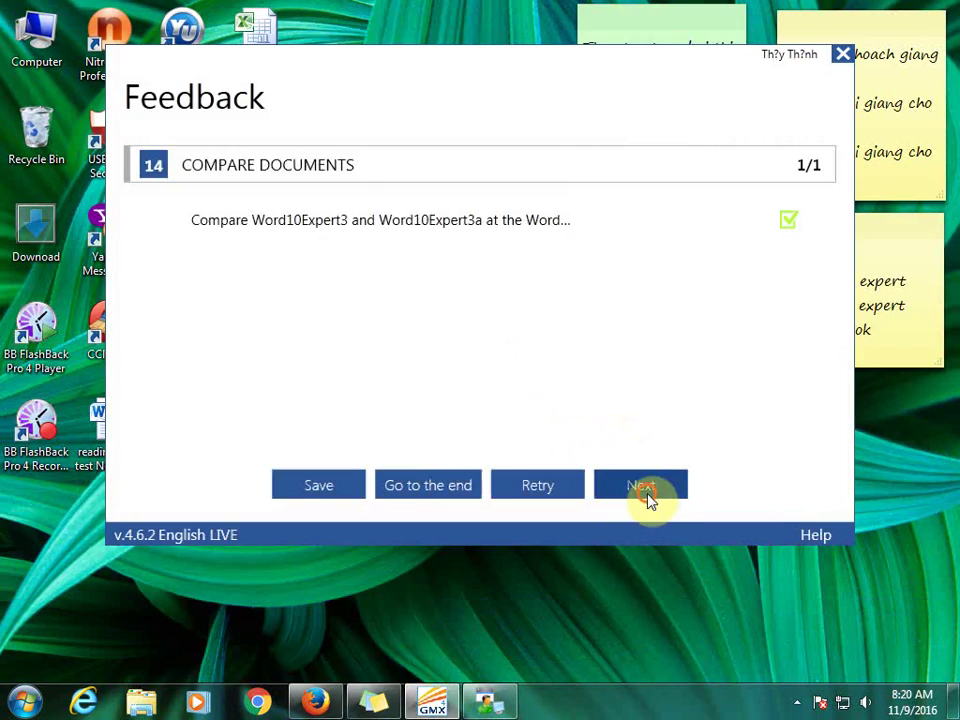
left_click(643, 488)
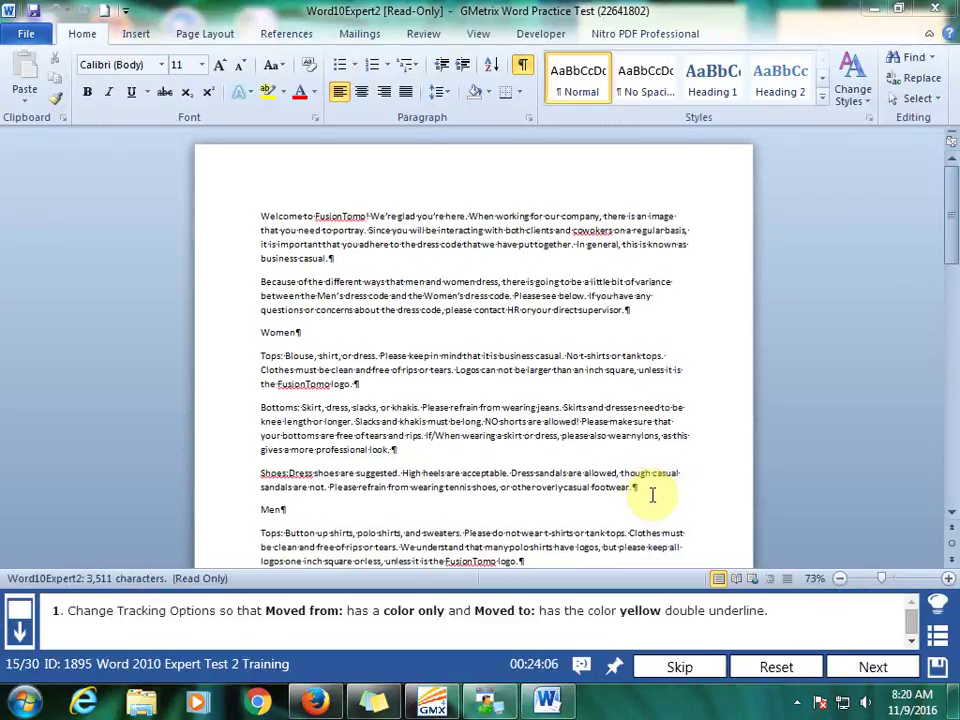
- In Track Changes Options, set moved-from text to color only
left_click(435, 36)
left_click(412, 100)
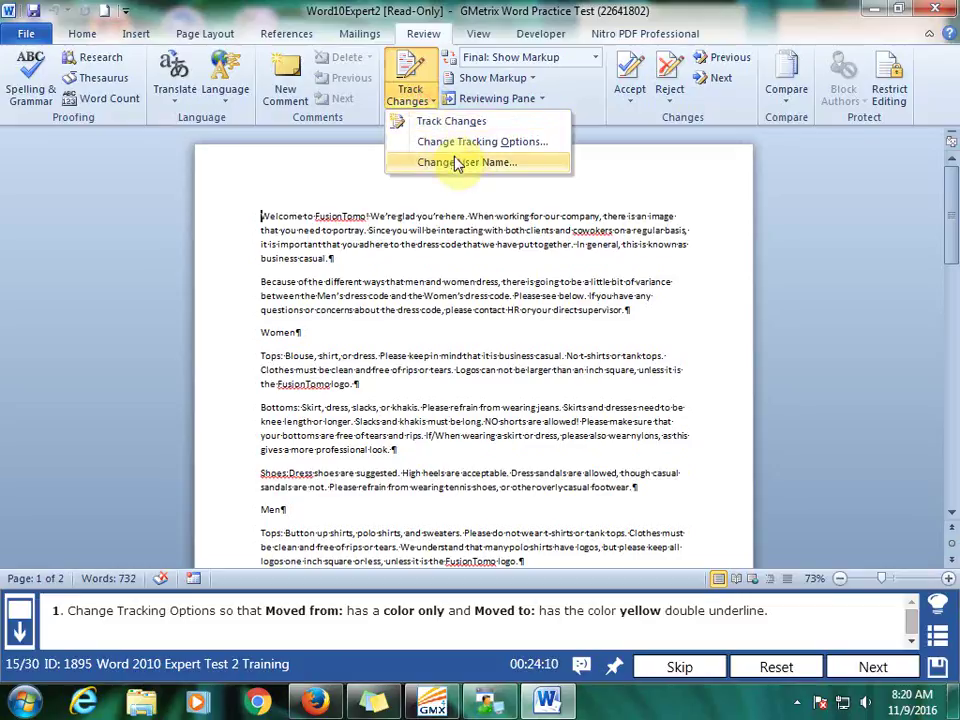
left_click(462, 145)
left_click(279, 238)
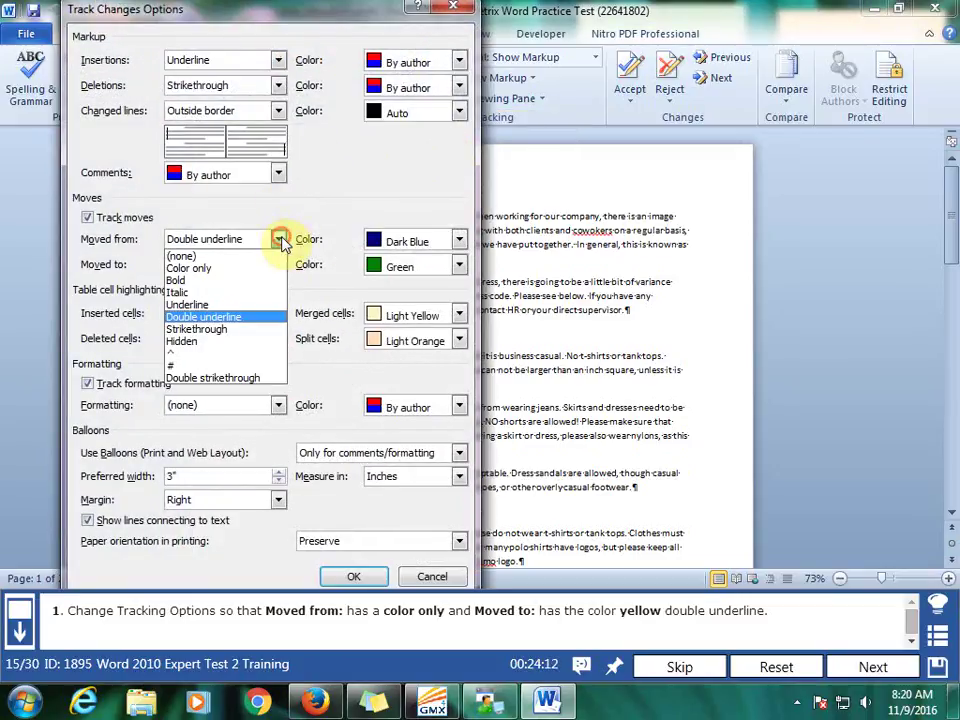
left_click(284, 241)
left_click(278, 241)
left_click(252, 267)
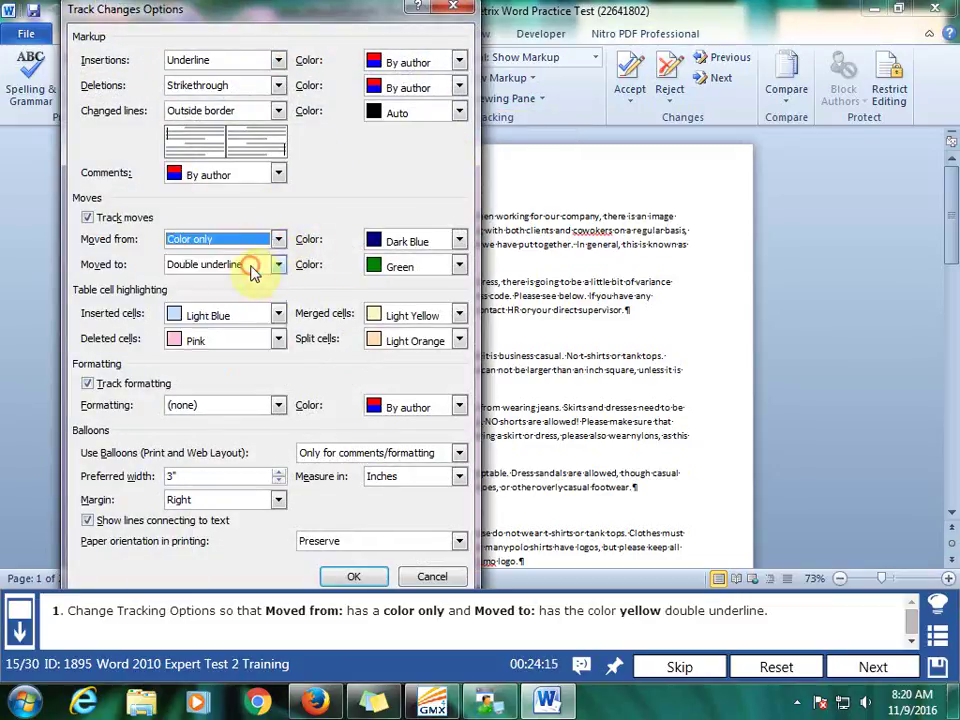
- Make moved-to text yellow, confirm the options, and submit the task
left_click(460, 267)
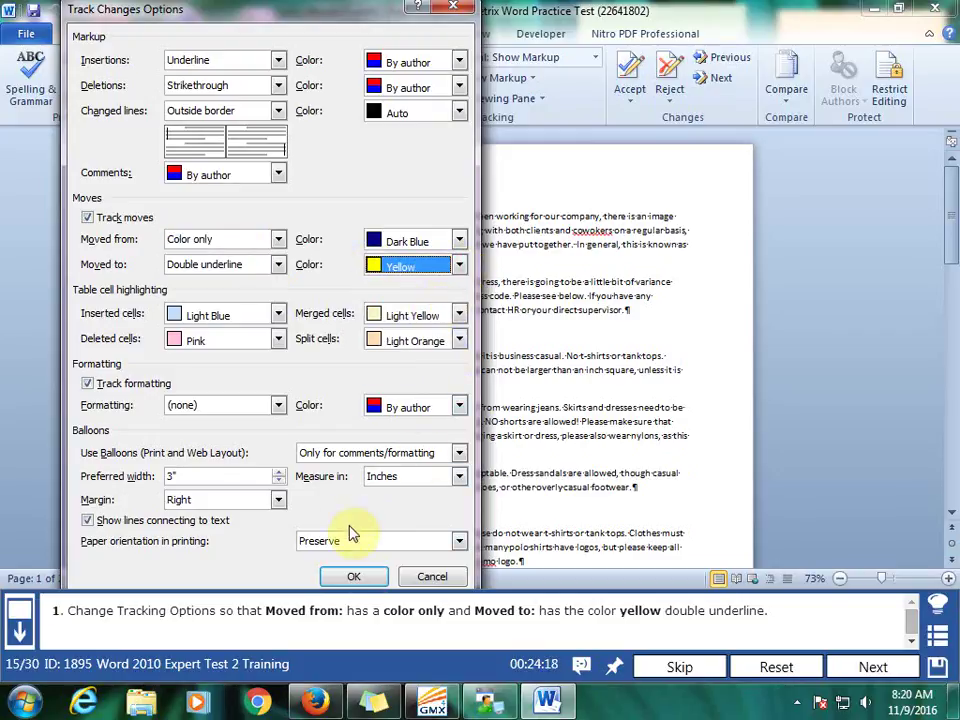
left_click(355, 576)
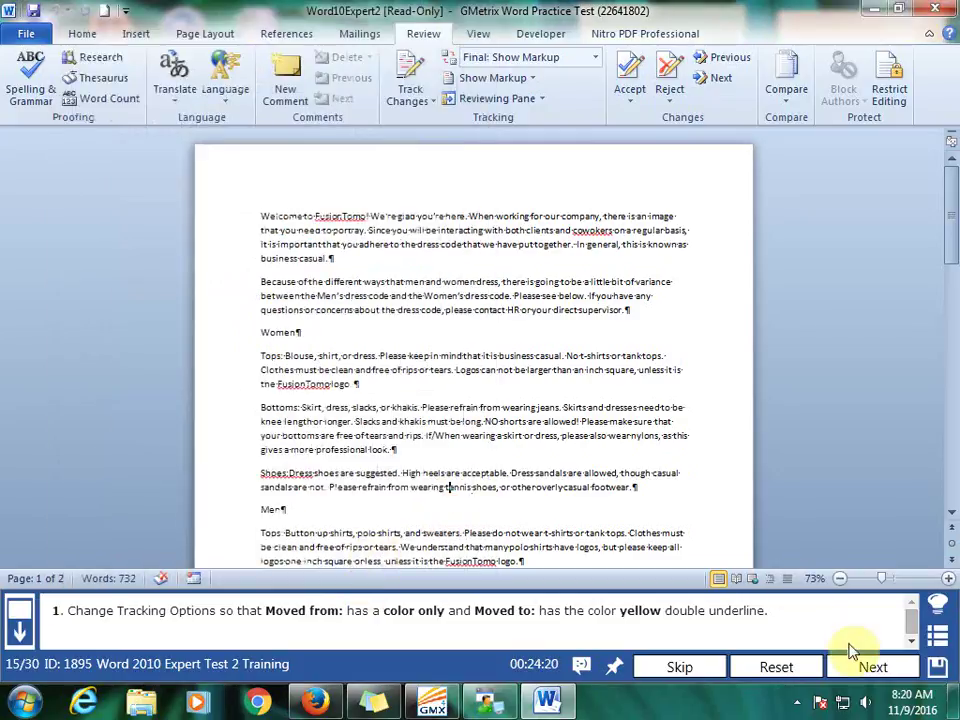
left_click(858, 665)
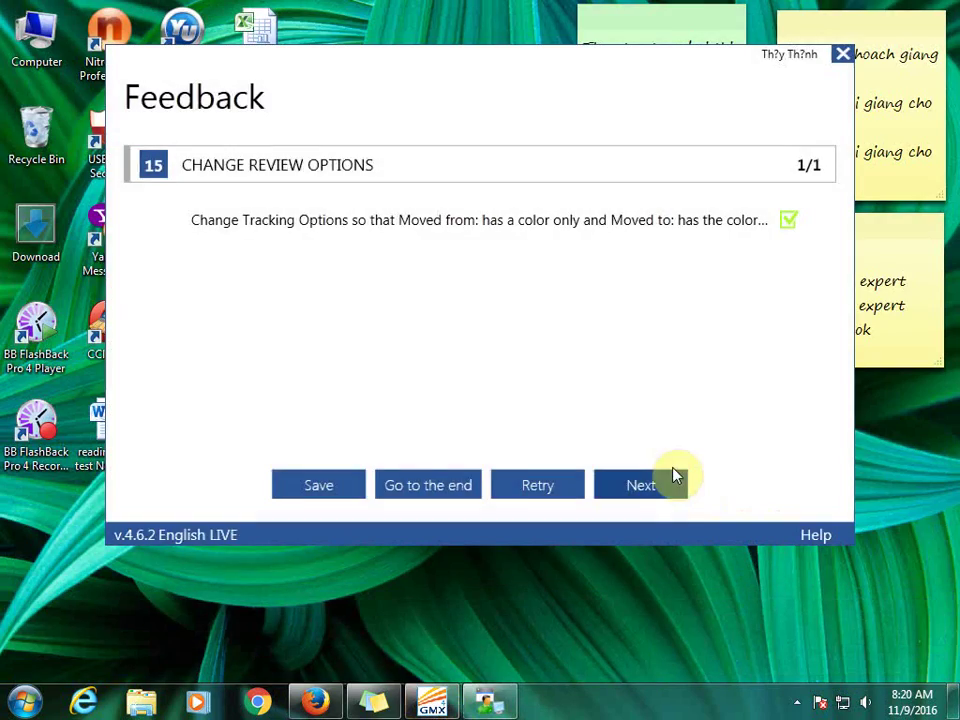
left_click(672, 484)
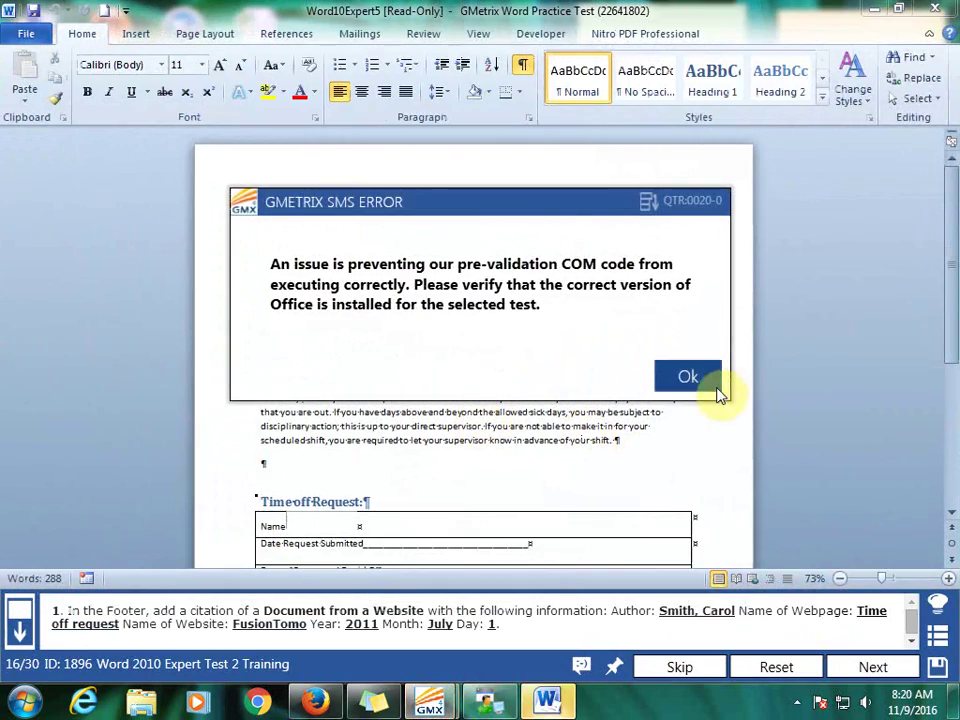
- Dismiss the error, open the footer for editing, and begin adding a new citation source
left_click(688, 374)
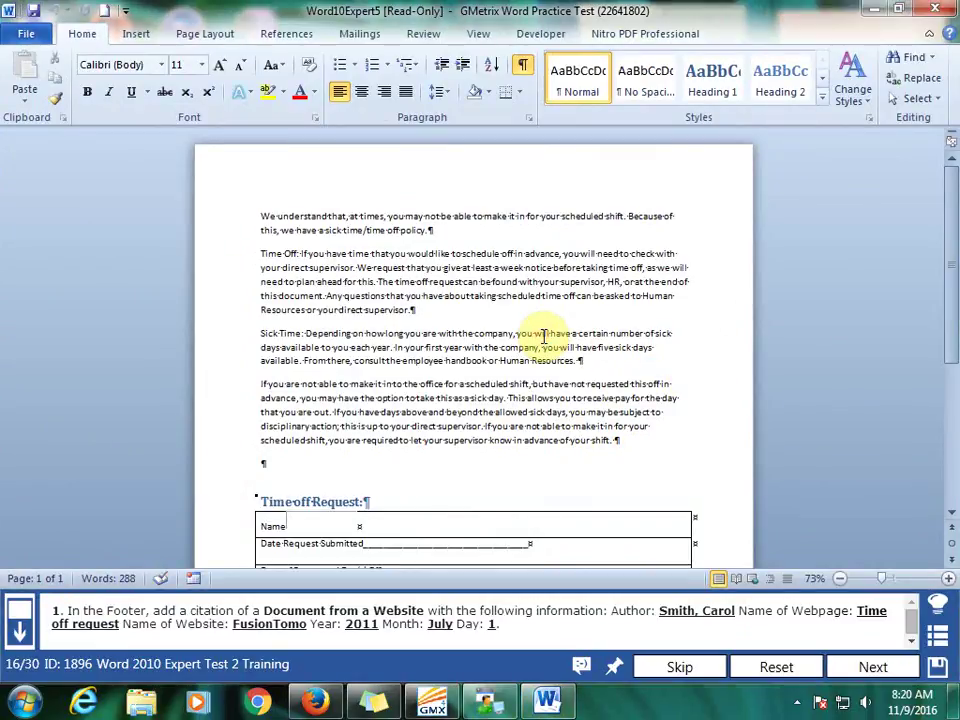
scroll(530, 370, "down", 3)
scroll(519, 376, "down", 3)
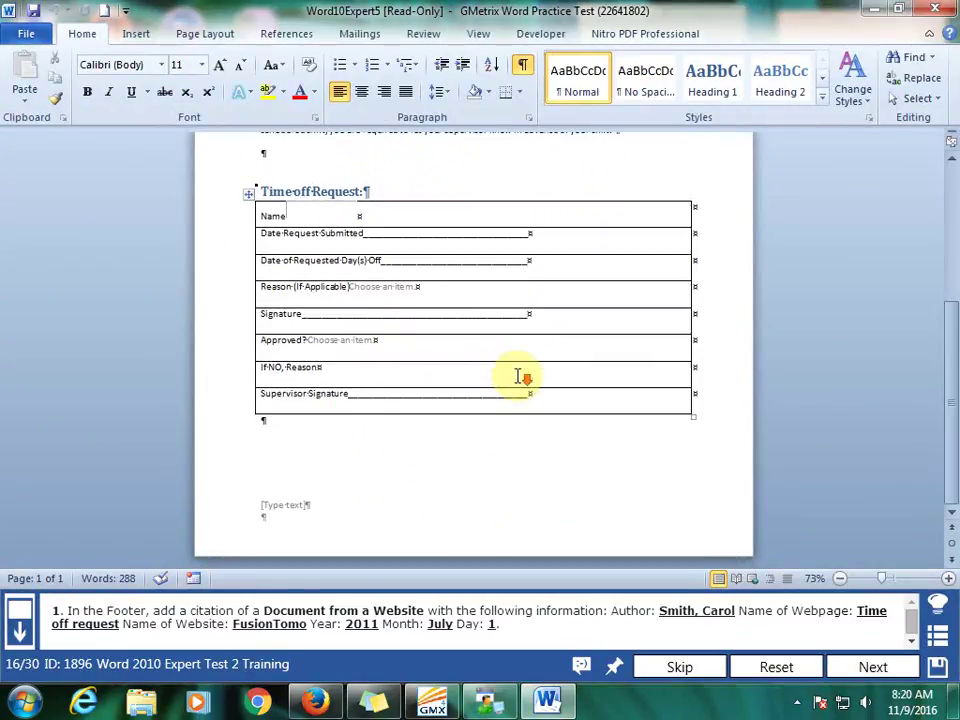
double_click(301, 507)
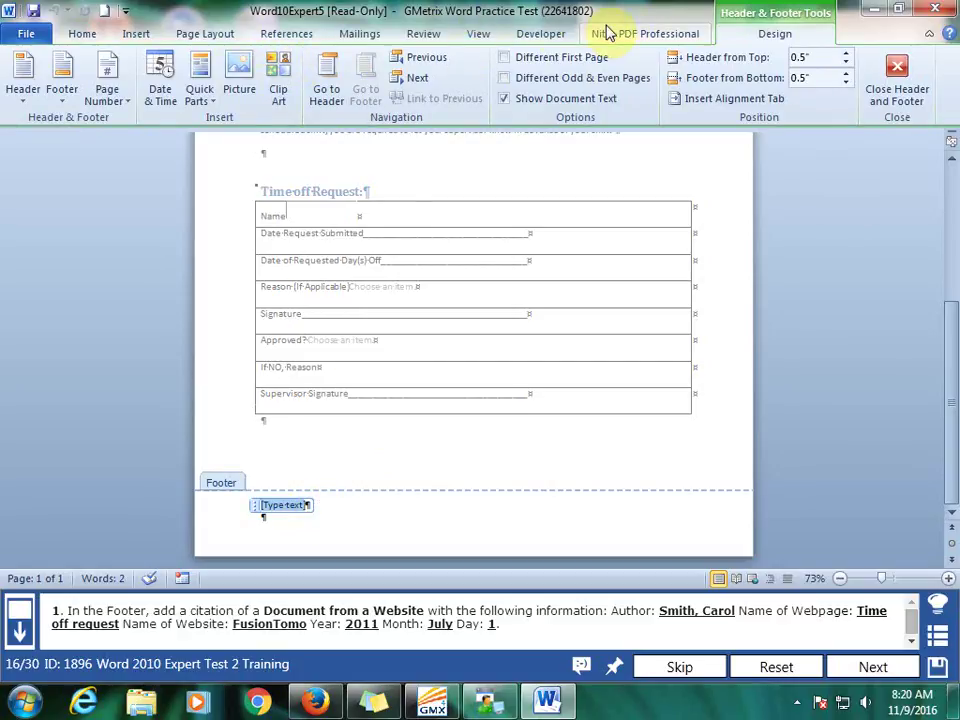
left_click(287, 33)
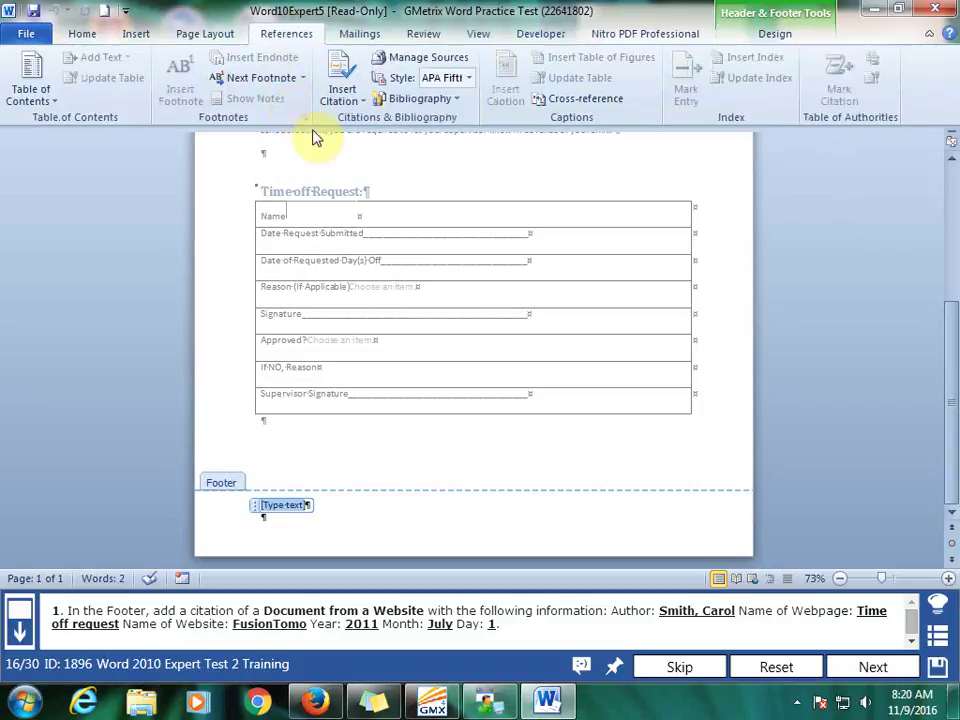
left_click(343, 95)
left_click(385, 127)
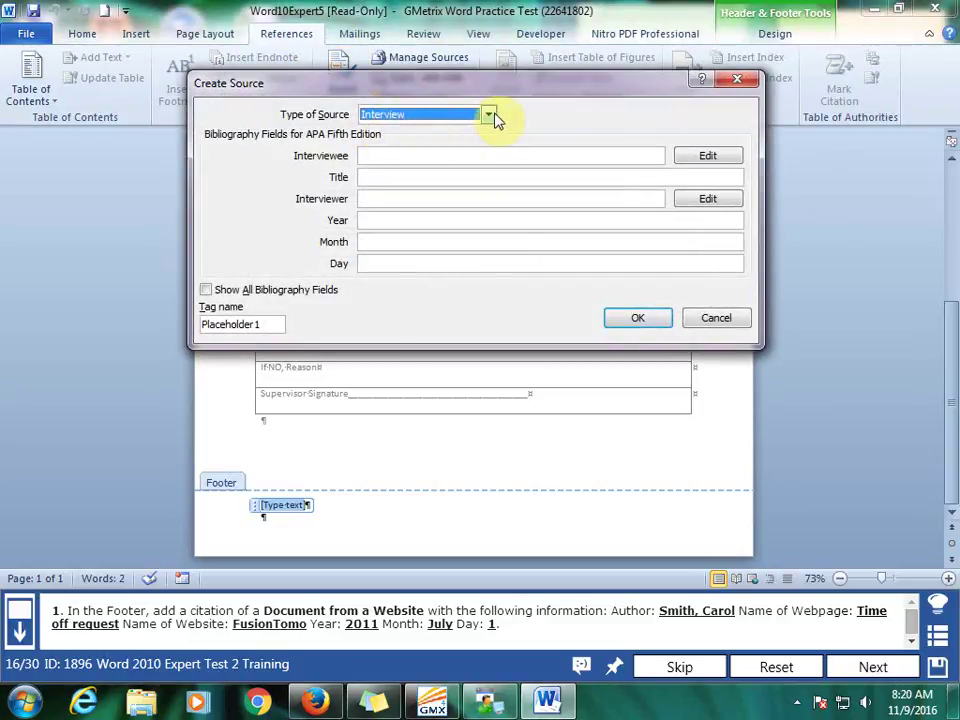
- Set the new source's type to Web site
left_click(489, 115)
mouse_move(490, 178)
left_mouse_down()
mouse_move(490, 190)
mouse_move(490, 155)
left_mouse_up()
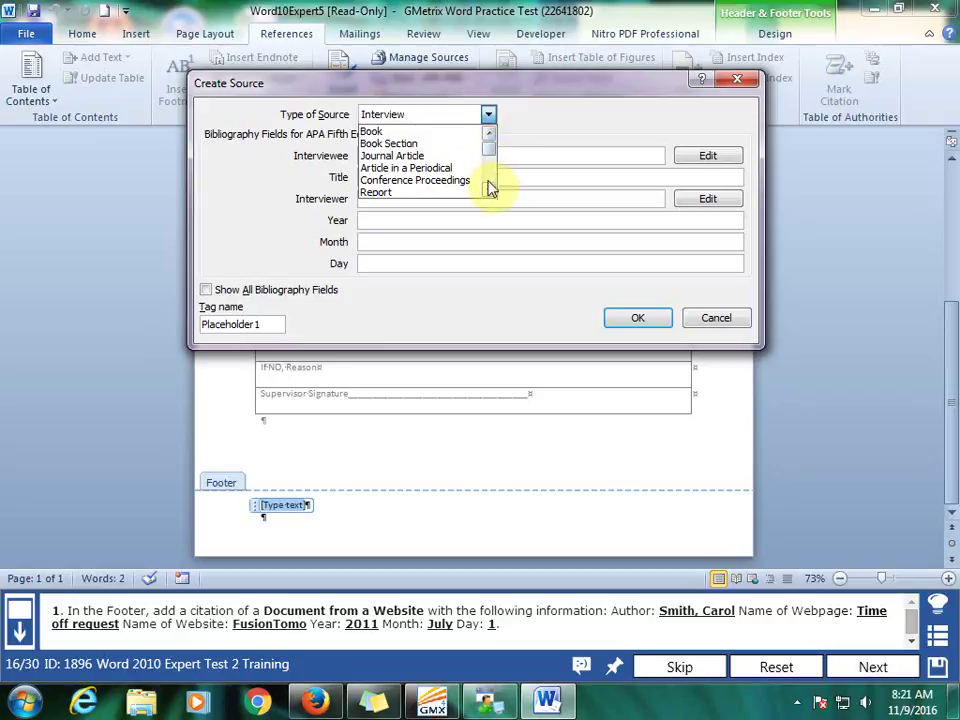
left_click(489, 189)
left_click(489, 189)
left_click(489, 189)
left_click(489, 190)
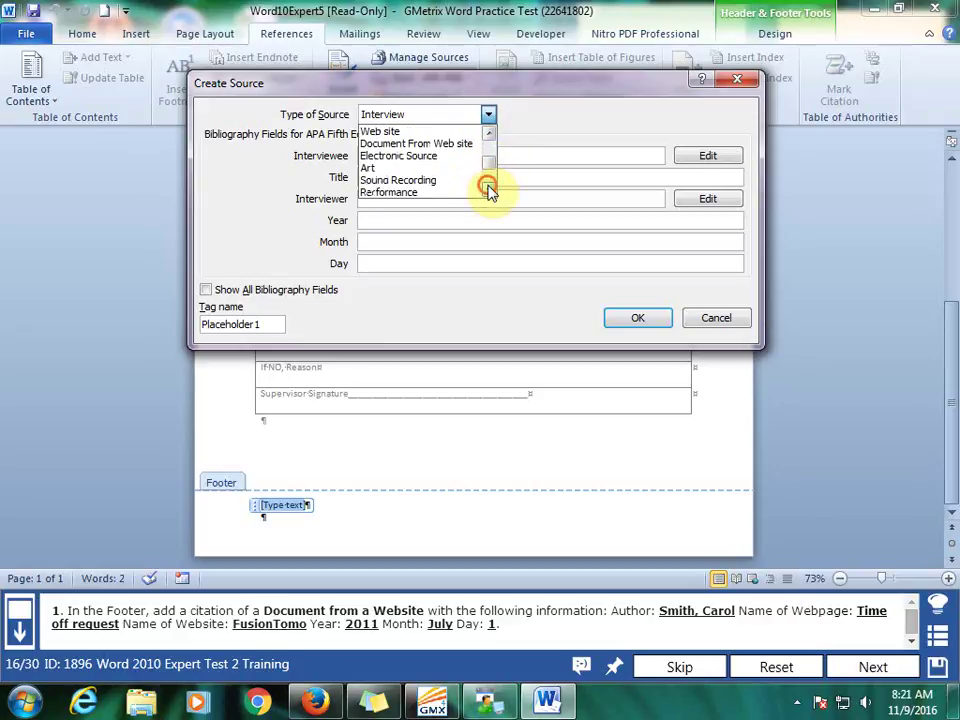
left_click(426, 129)
- Enter the author's name, page name 'Time off resq' and website name 'FusionTomo'
left_click(440, 150)
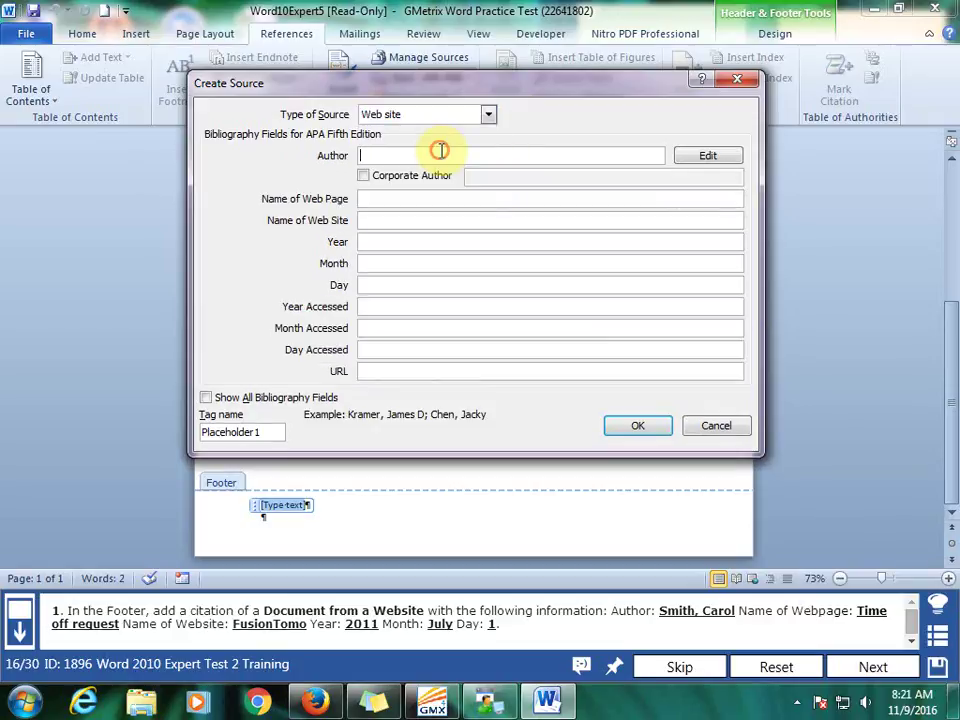
type("Smith, Carol")
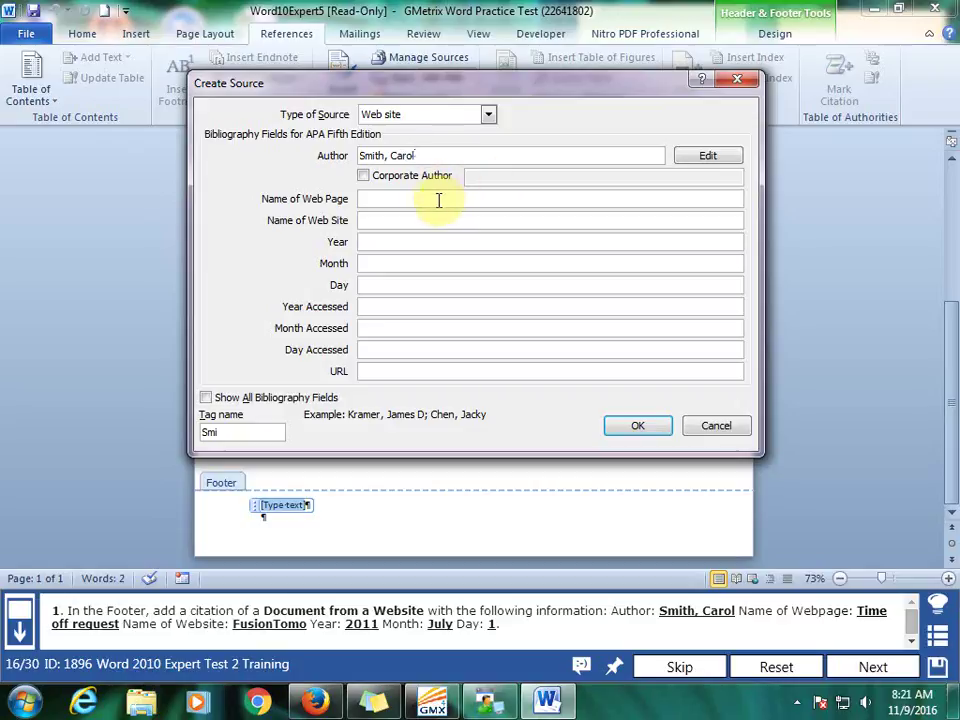
left_click(435, 200)
type("Time")
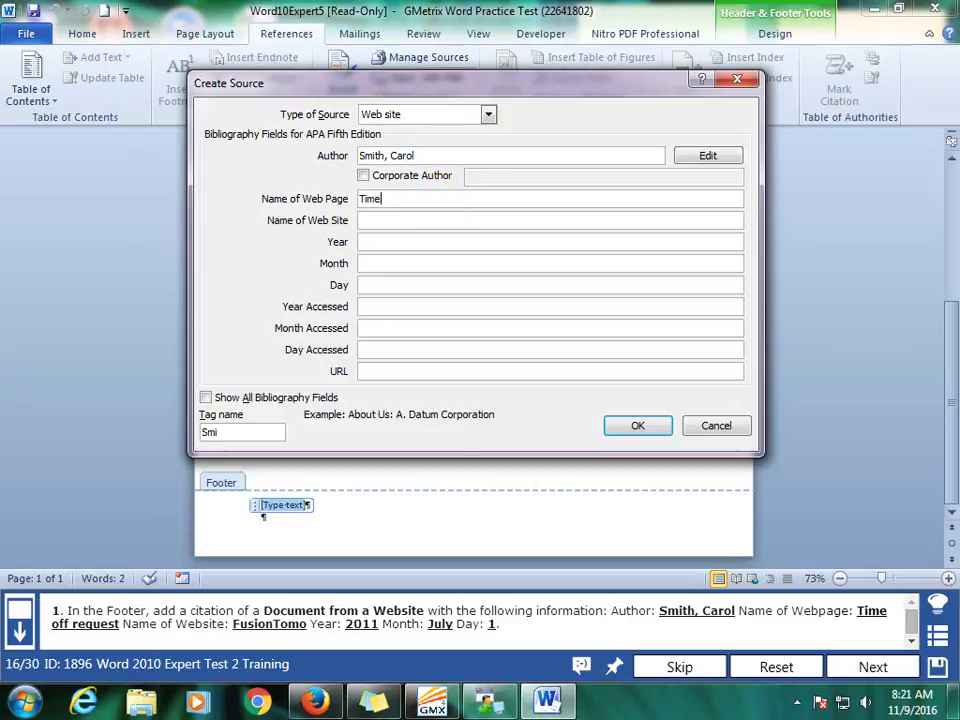
type(" off requ")
type("es")
type("q")
left_click(424, 218)
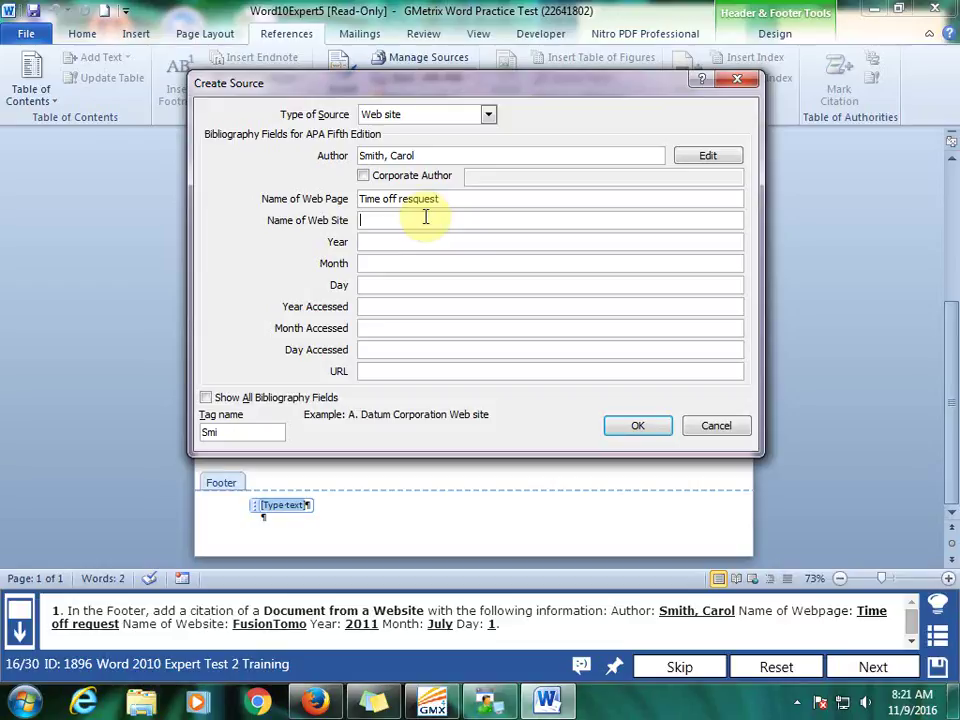
type("FusionTomo")
- Date the source July 1, 2011, insert the citation, and submit
left_click(424, 245)
type("2011")
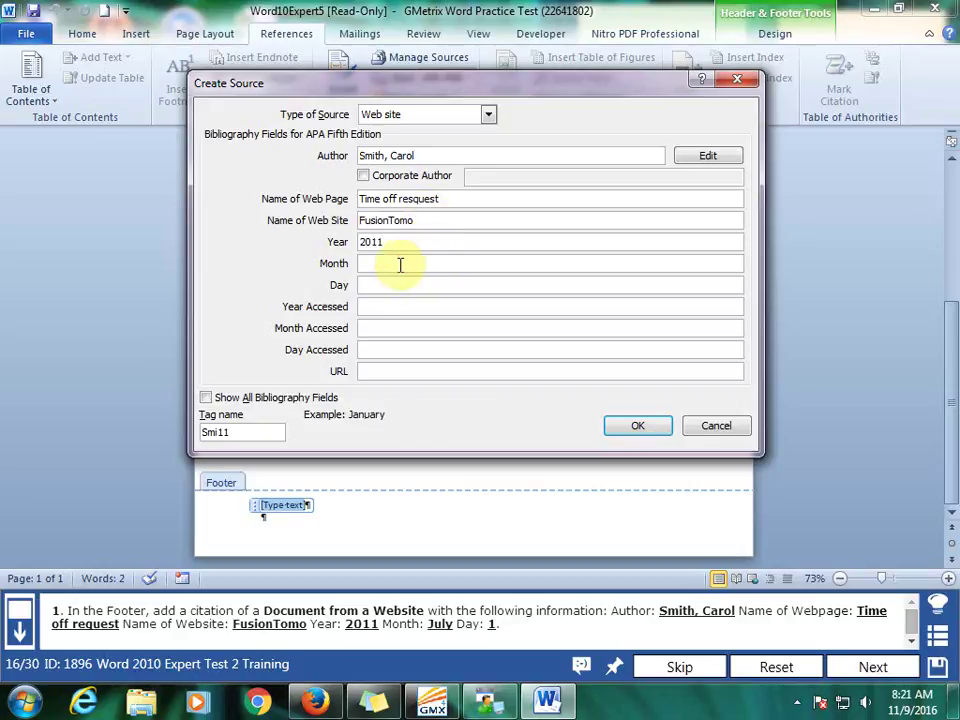
type("July")
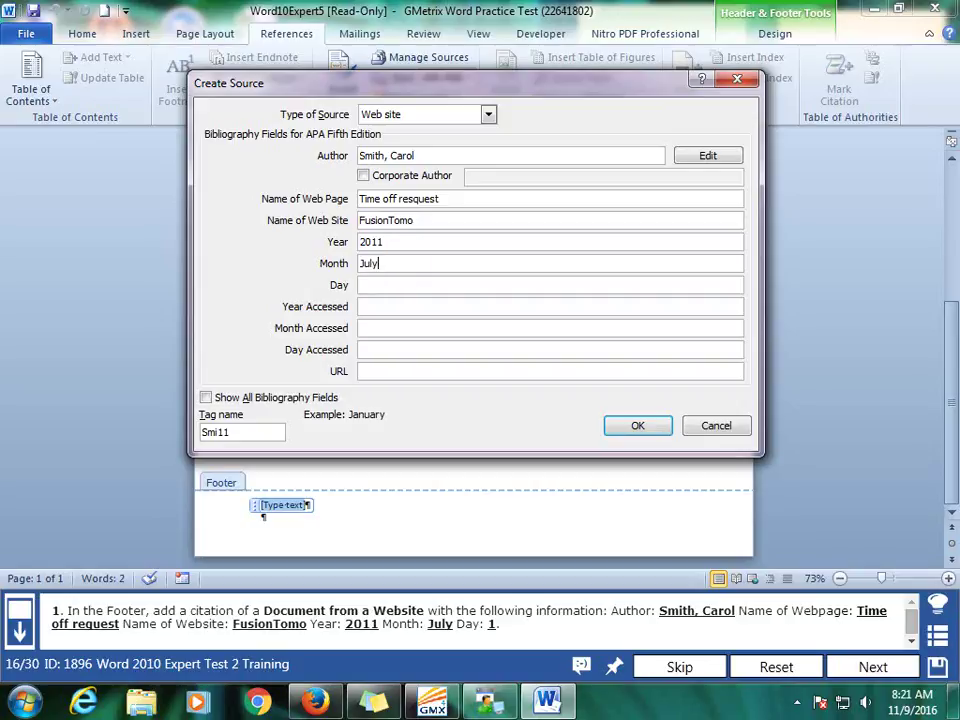
left_click(400, 284)
type("1")
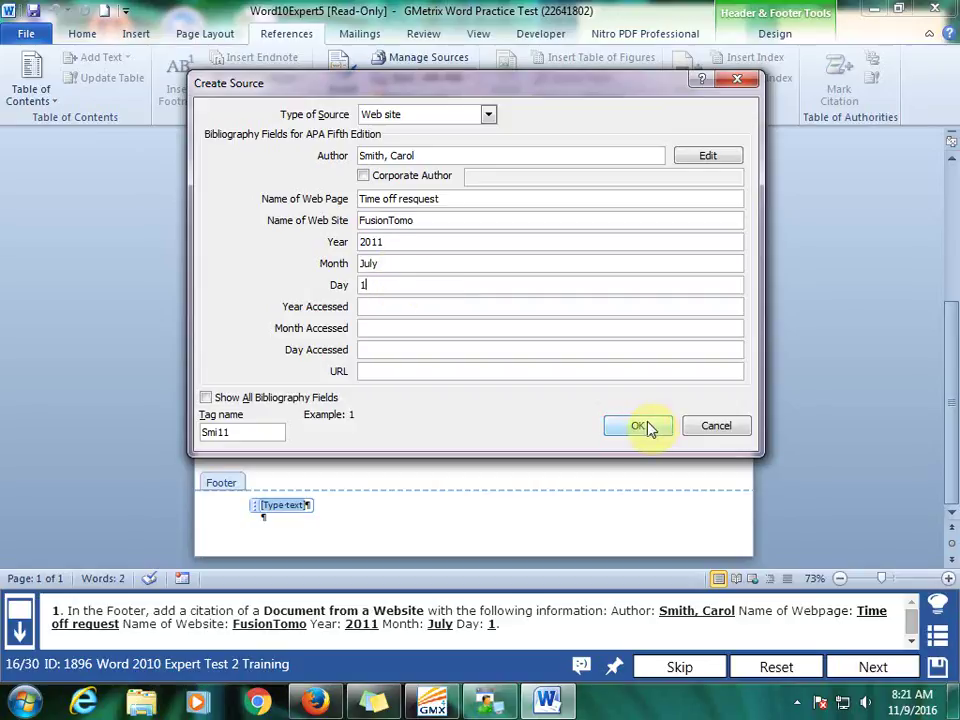
left_click(645, 426)
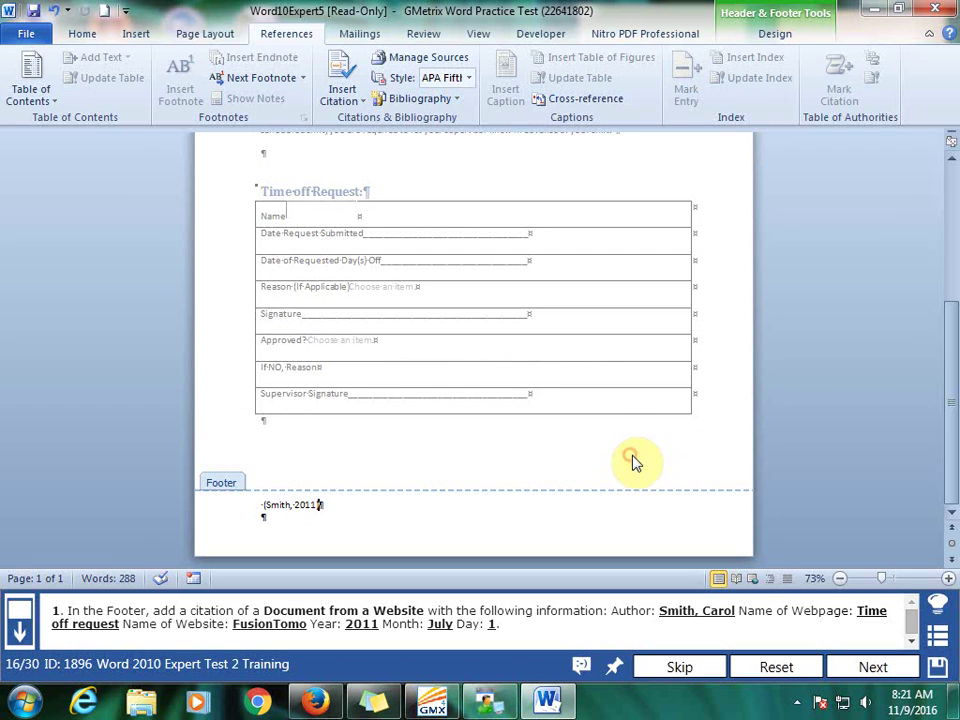
left_click(906, 667)
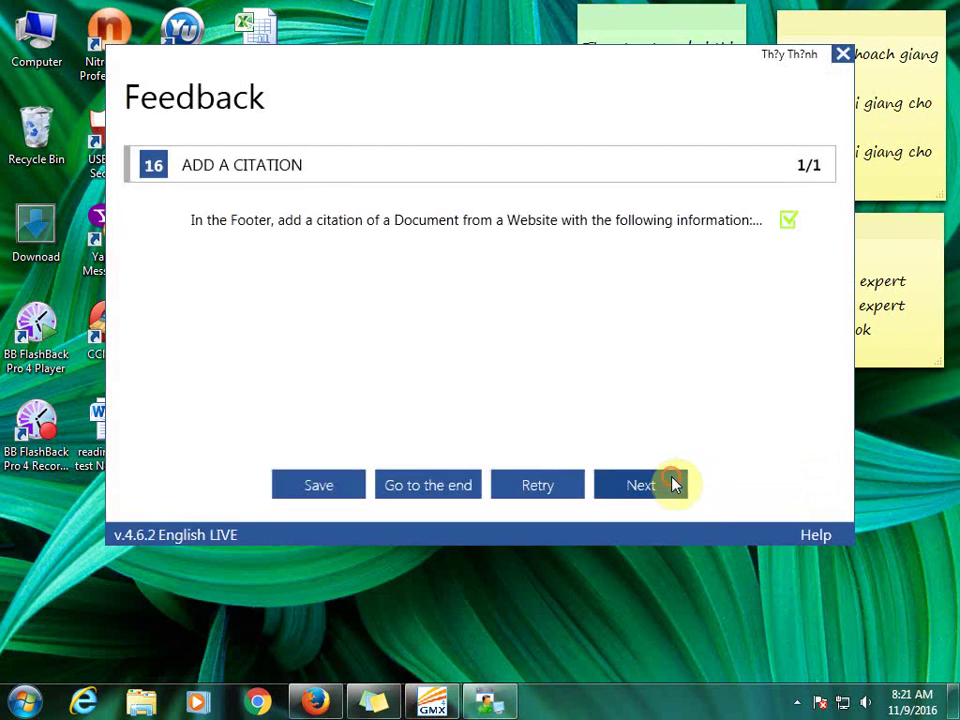
- Continue to the next task, dismiss the error, and open Manage Sources
left_click(672, 484)
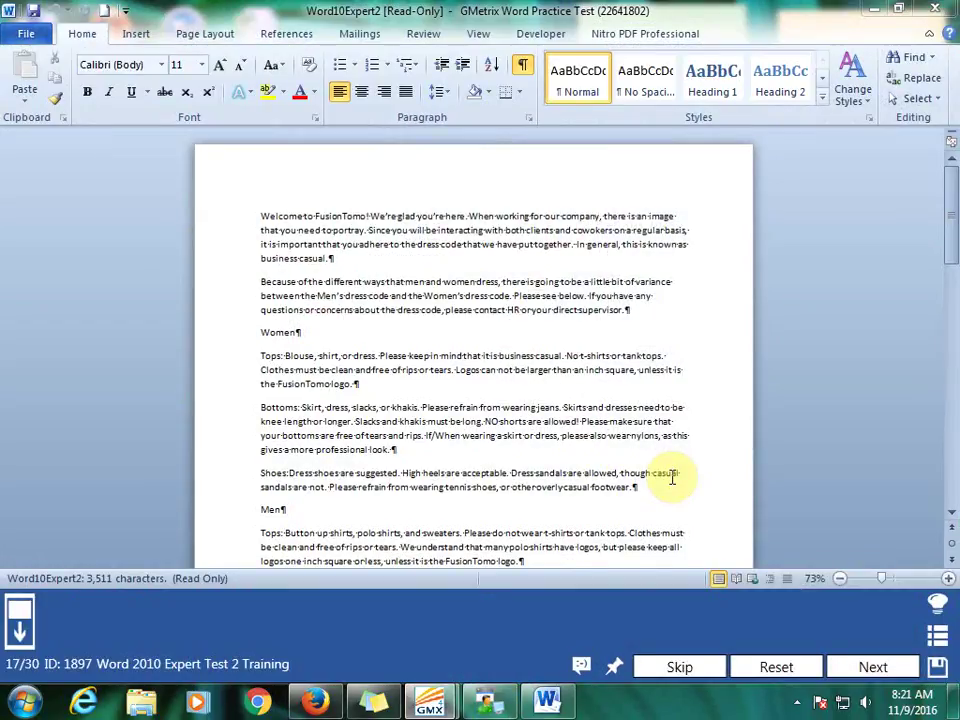
left_click(690, 380)
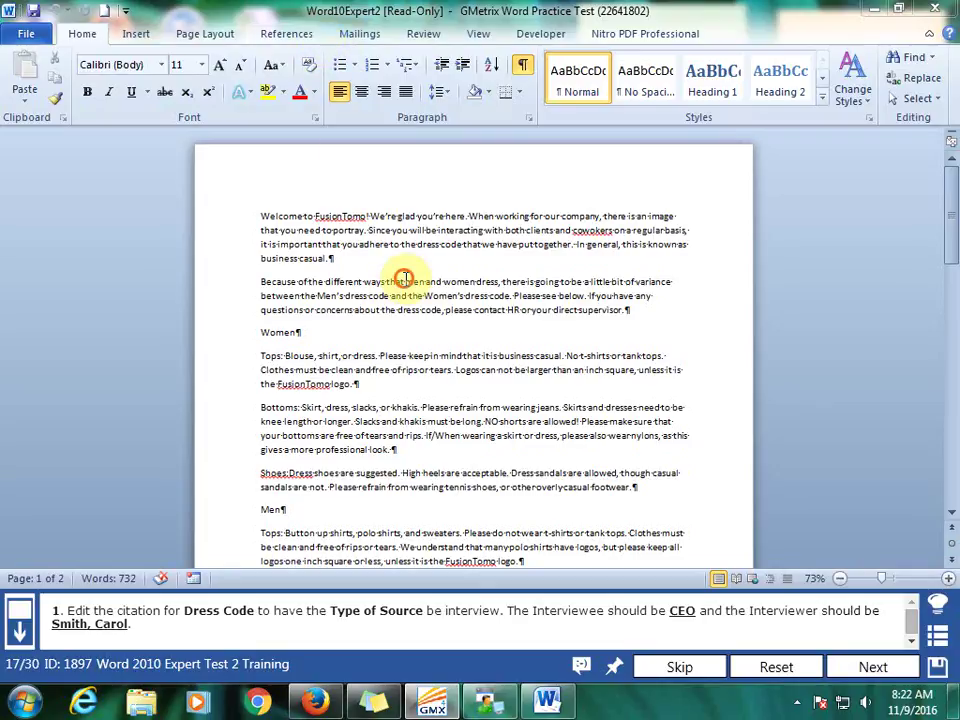
left_click(287, 34)
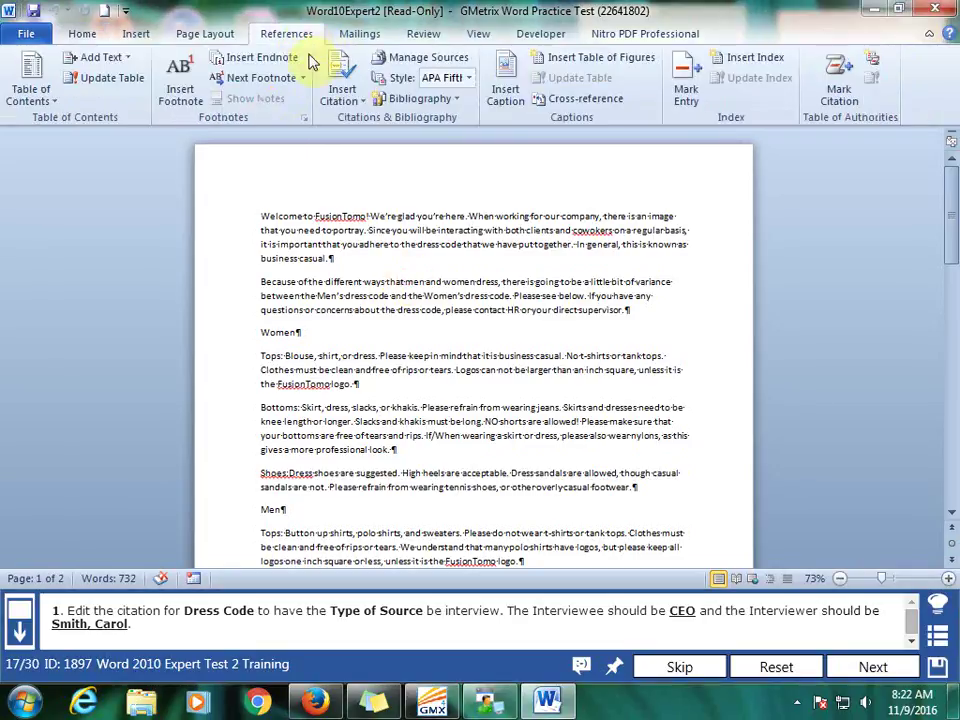
left_click(428, 57)
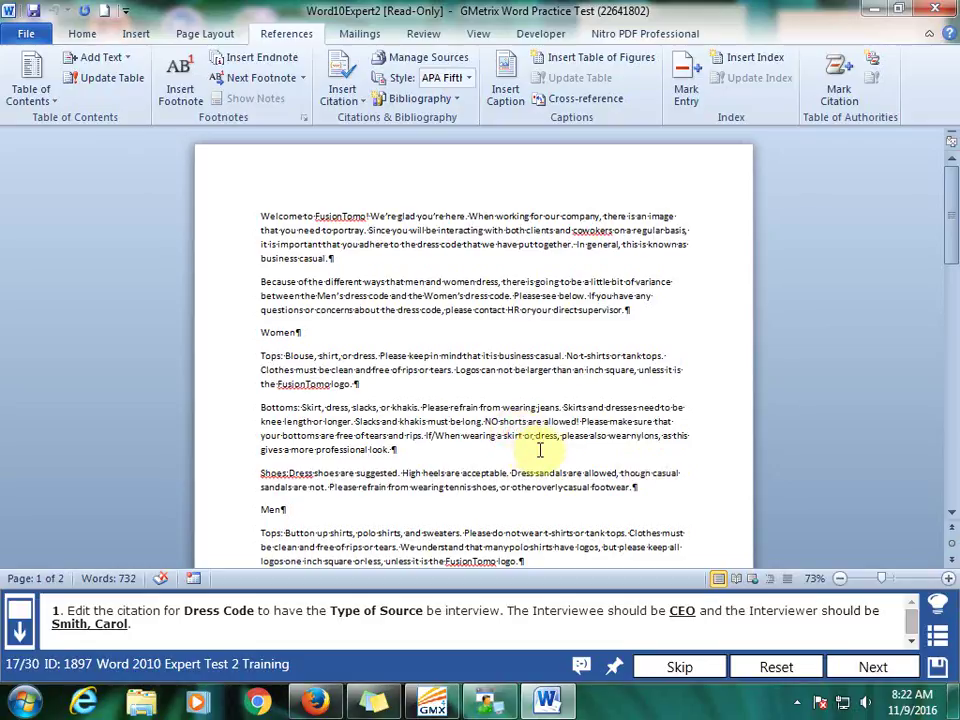
- Place the insertion point at the end of the first paragraph and reopen the Source Manager
scroll(540, 450, "down", 2)
scroll(540, 450, "down", 2)
scroll(545, 450, "up", 2)
scroll(540, 450, "up", 1)
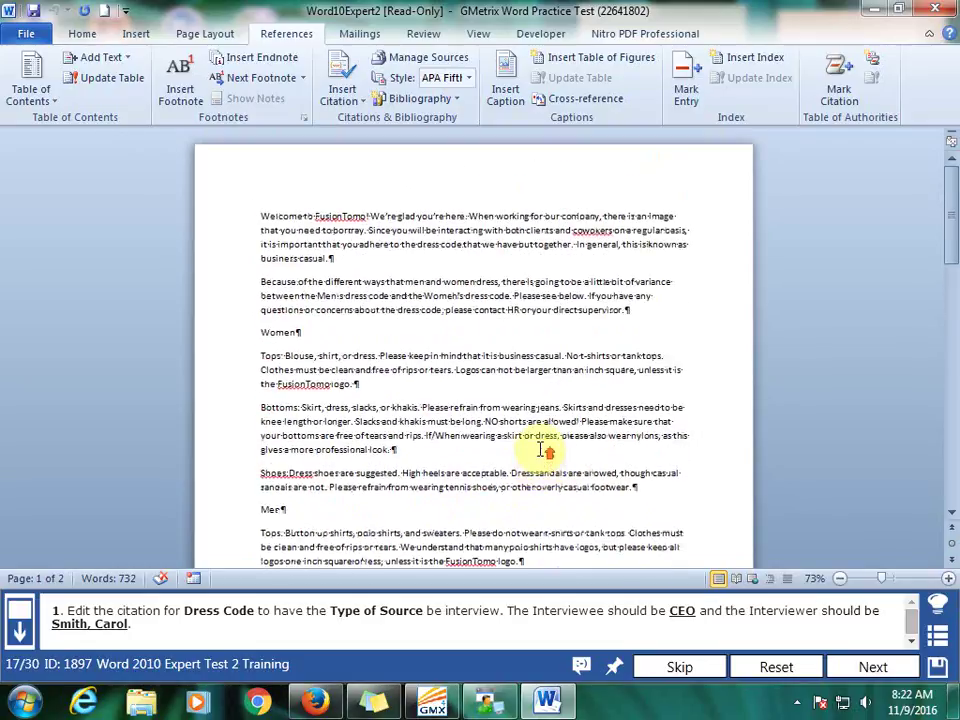
left_click(348, 194)
left_click(340, 258)
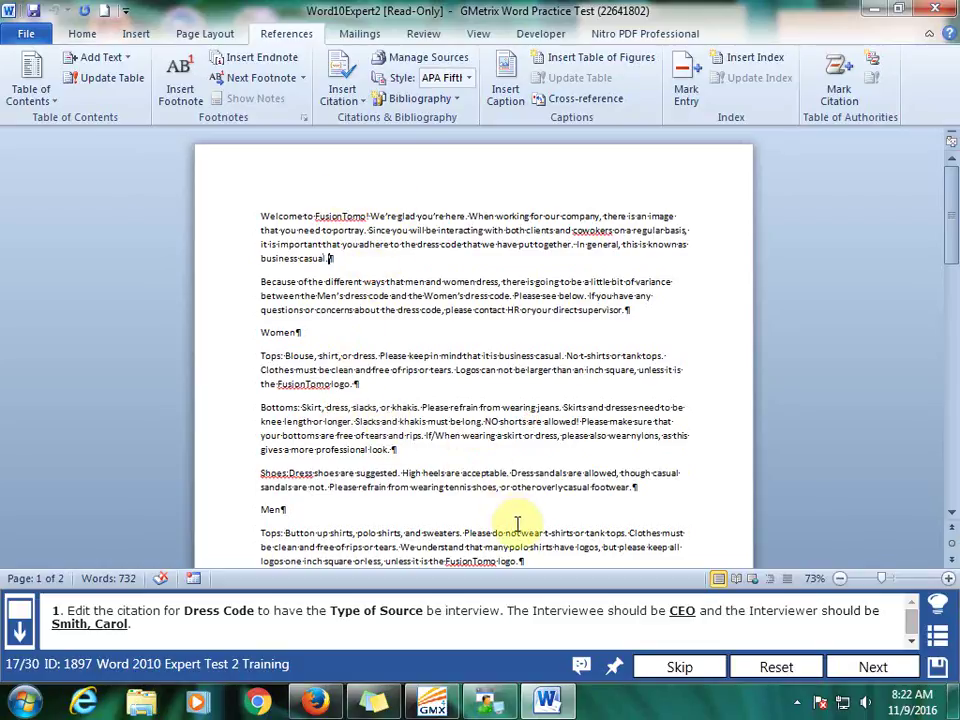
scroll(517, 523, "down", 4)
scroll(505, 525, "down", 4)
scroll(500, 520, "down", 2)
scroll(499, 512, "down", 4)
scroll(497, 511, "down", 5)
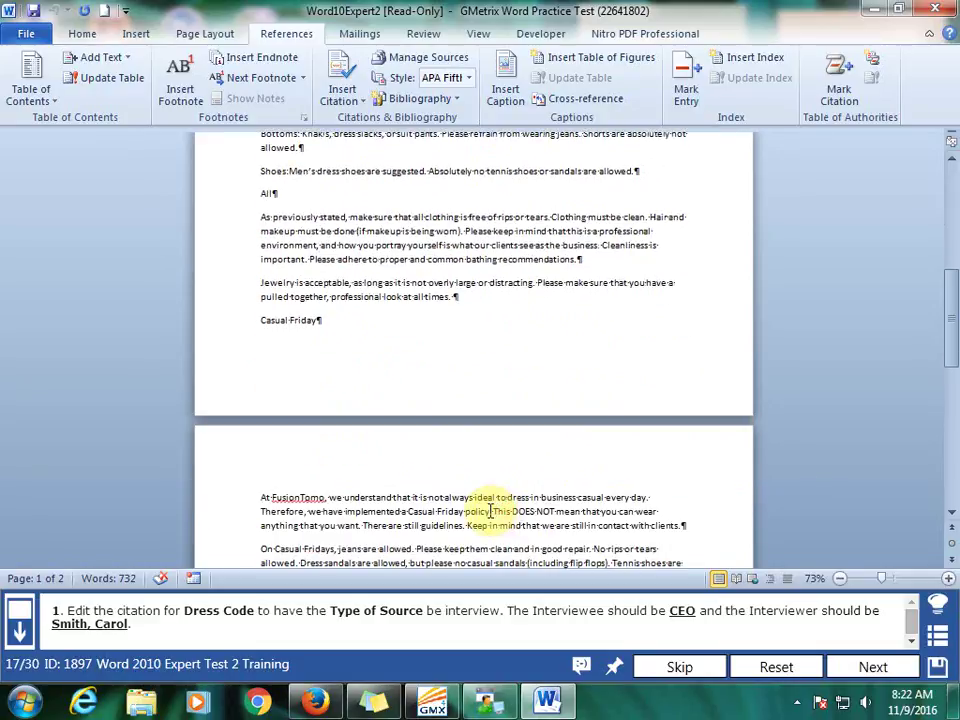
scroll(492, 512, "down", 3)
scroll(491, 514, "down", 3)
scroll(493, 510, "down", 2)
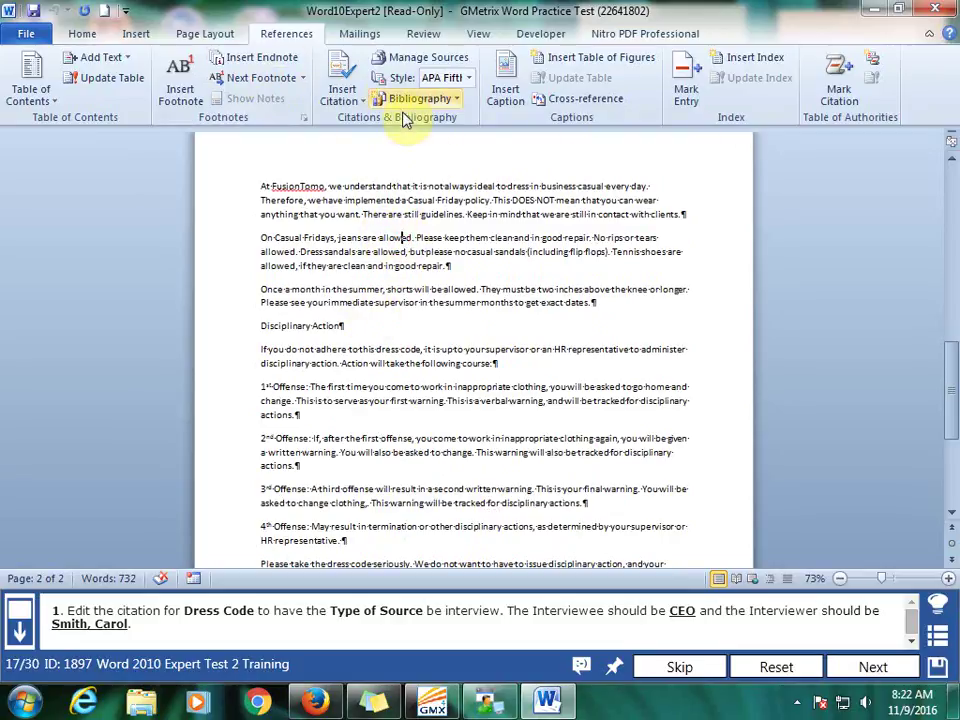
left_click(421, 57)
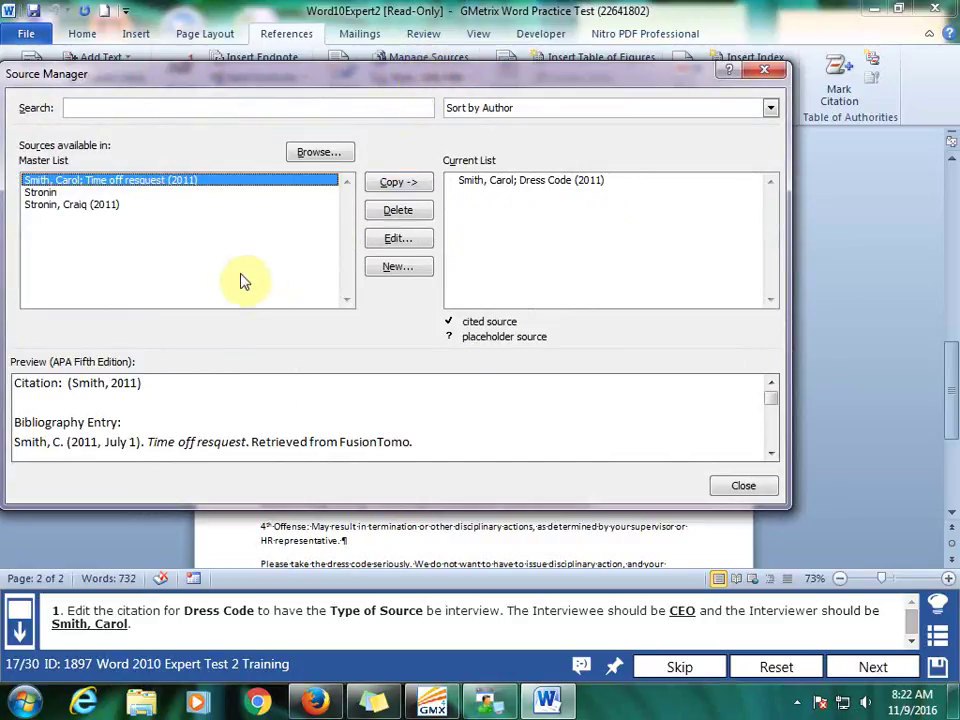
left_click(549, 182)
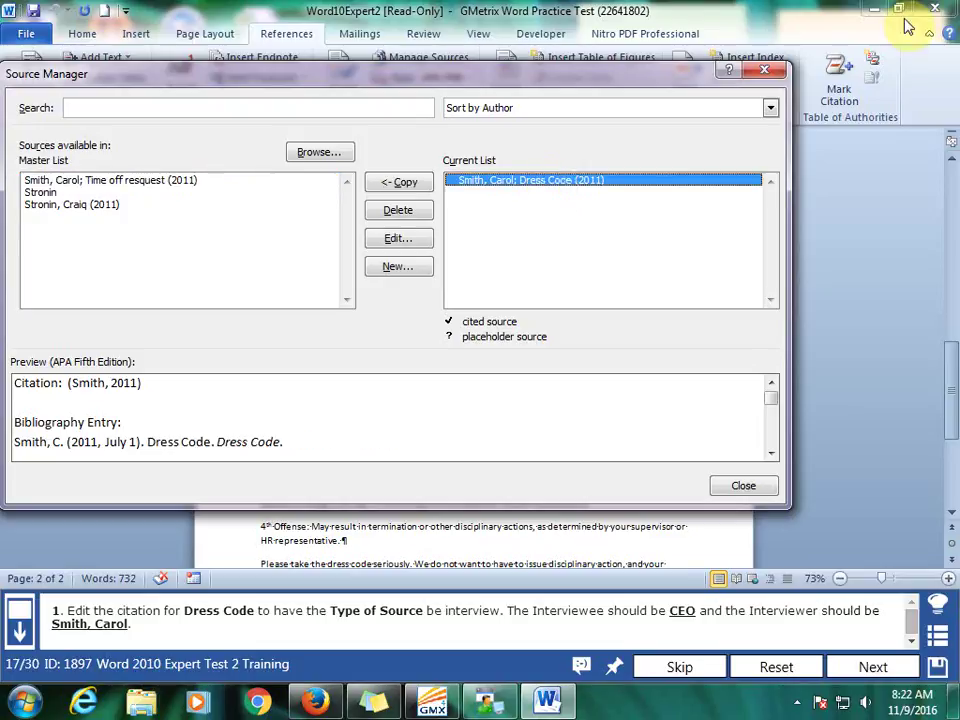
left_click(773, 78)
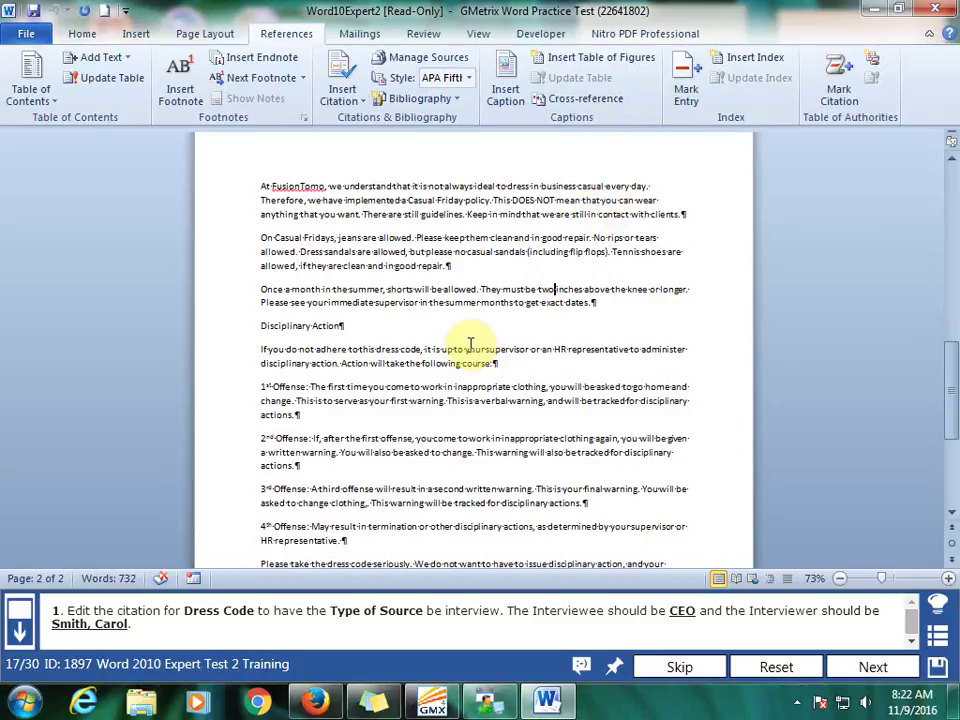
scroll(470, 345, "down", 2)
scroll(470, 345, "down", 3)
scroll(466, 345, "down", 4)
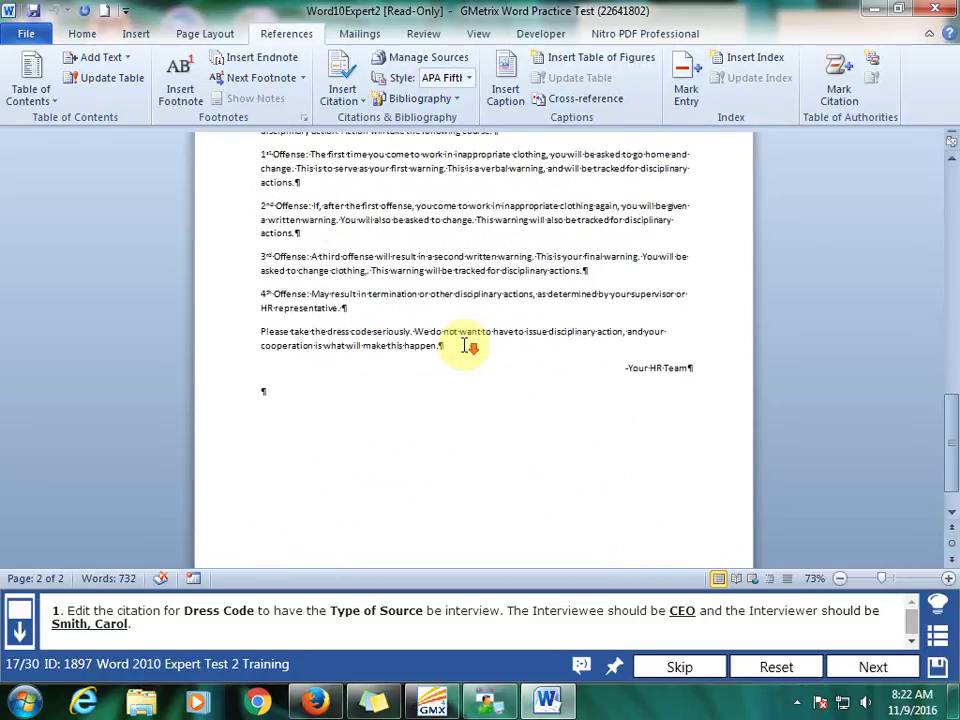
scroll(468, 345, "down", 2)
scroll(480, 335, "up", 9)
scroll(500, 340, "up", 6)
scroll(507, 340, "up", 2)
scroll(460, 430, "up", 5)
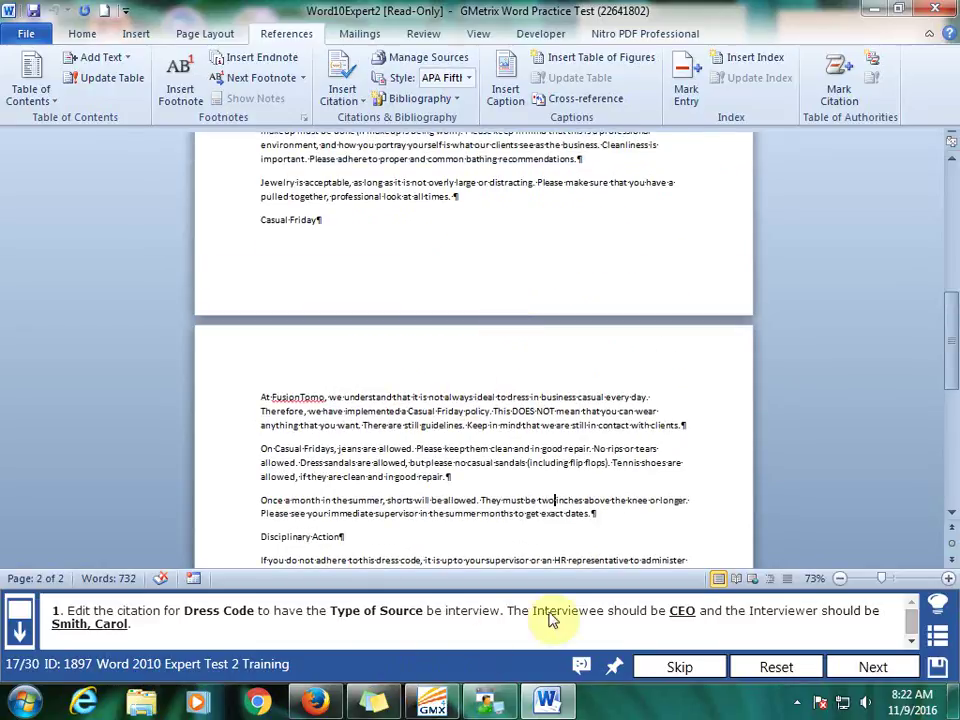
left_click(257, 617)
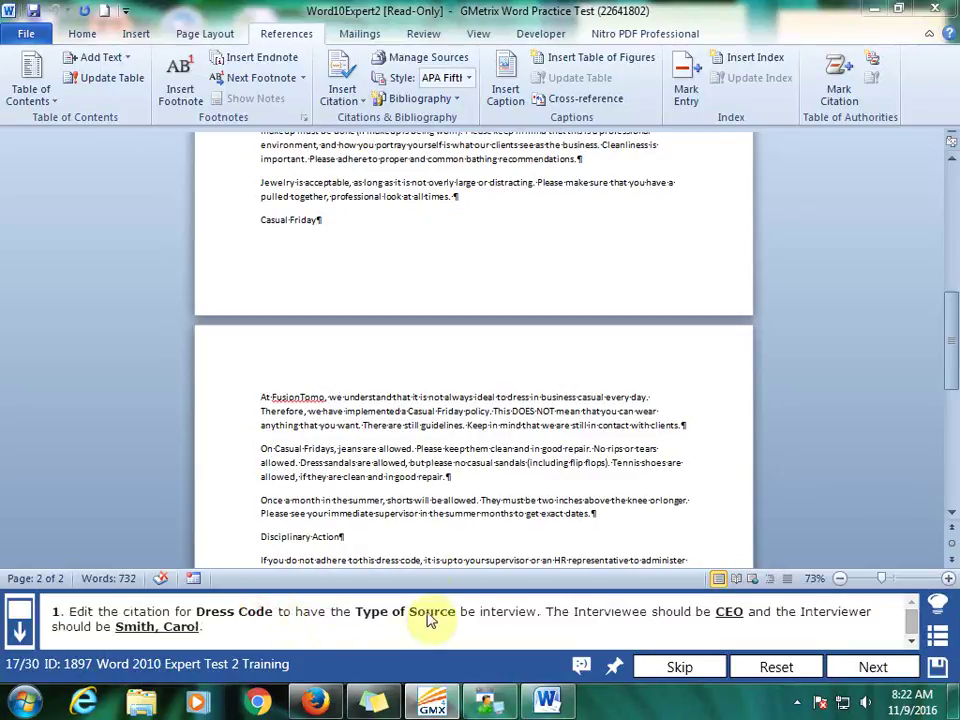
scroll(470, 440, "up", 4)
scroll(490, 404, "up", 4)
scroll(500, 395, "up", 6)
scroll(507, 390, "up", 2)
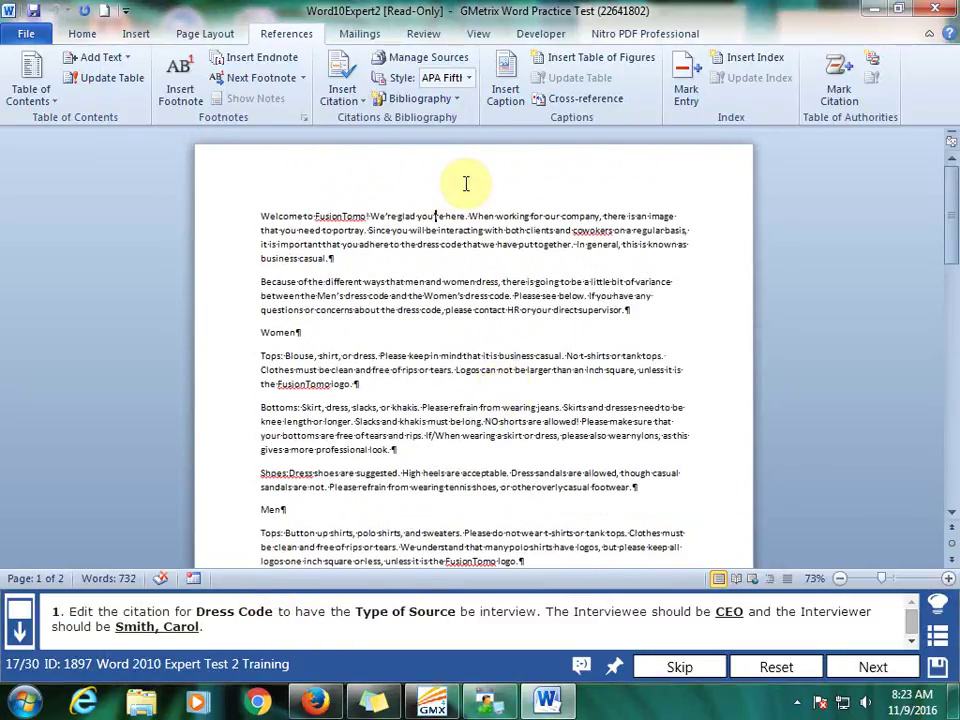
left_click(437, 61)
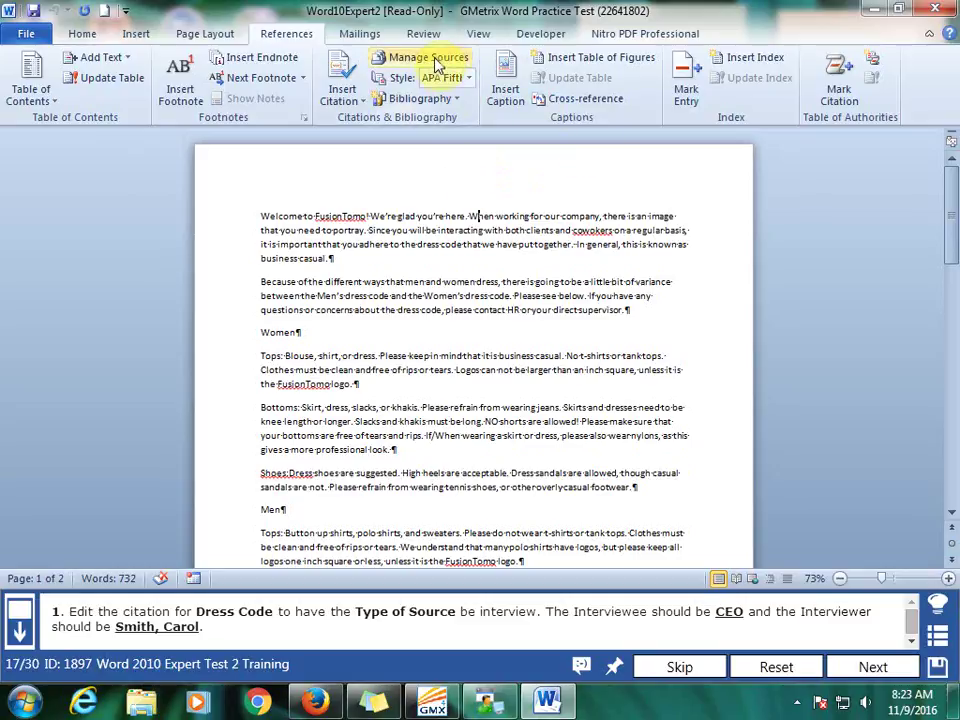
left_click(442, 58)
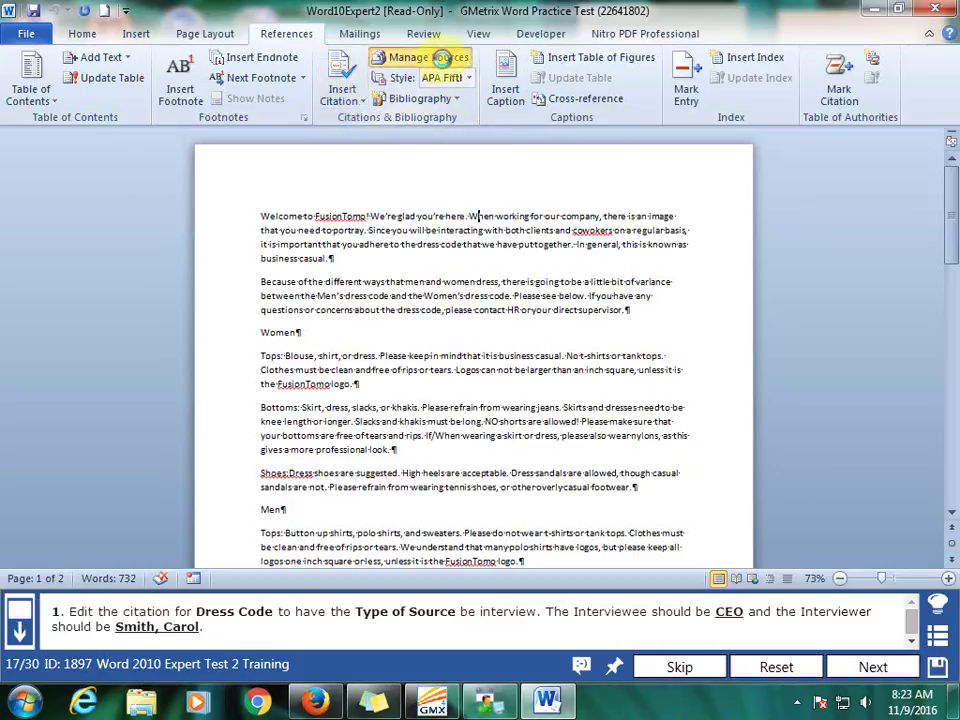
left_click(441, 58)
left_click(90, 204)
left_click(60, 183)
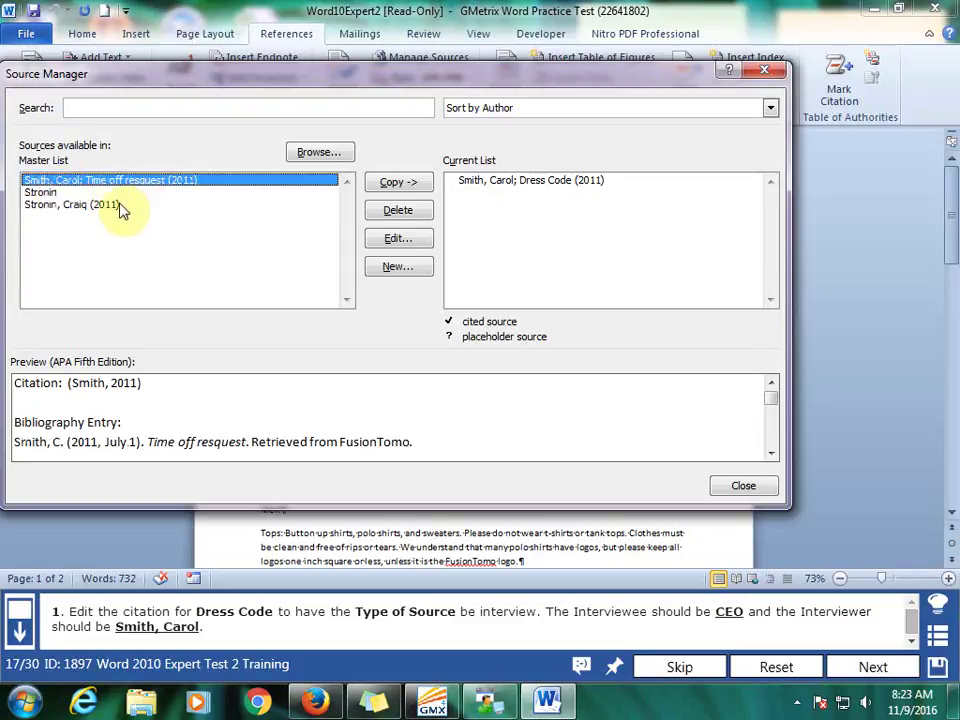
left_click(106, 204)
left_click(76, 193)
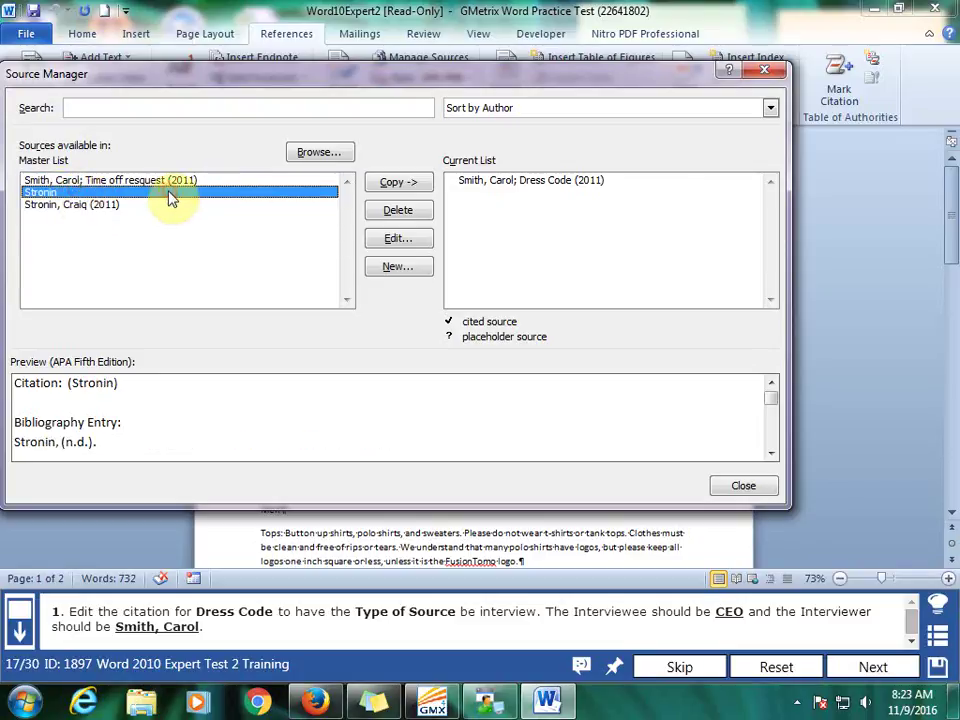
left_click(192, 181)
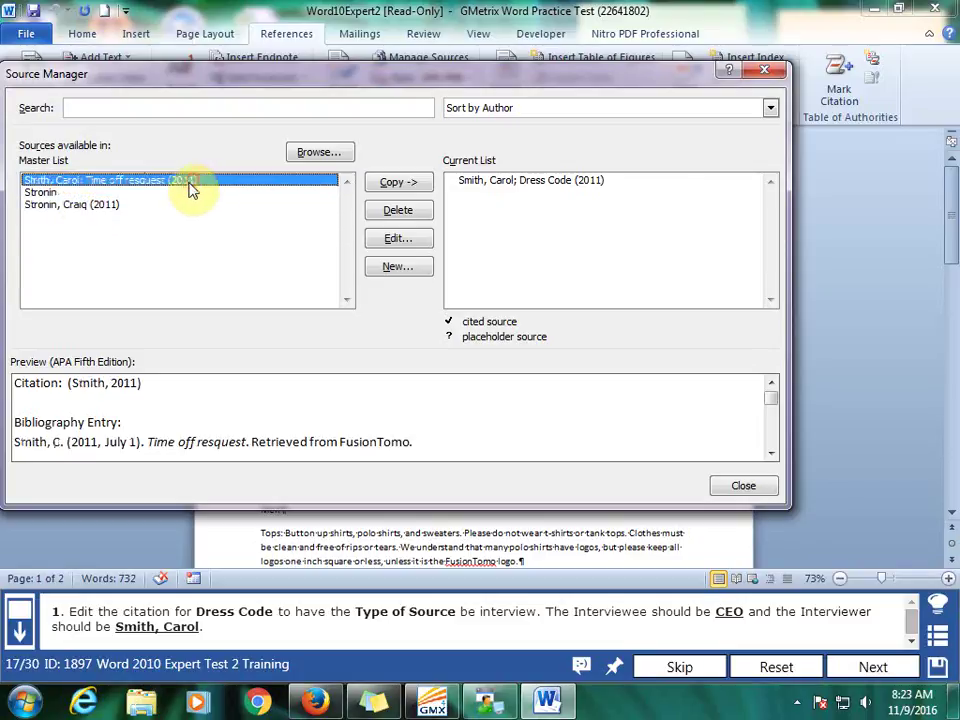
left_click(414, 240)
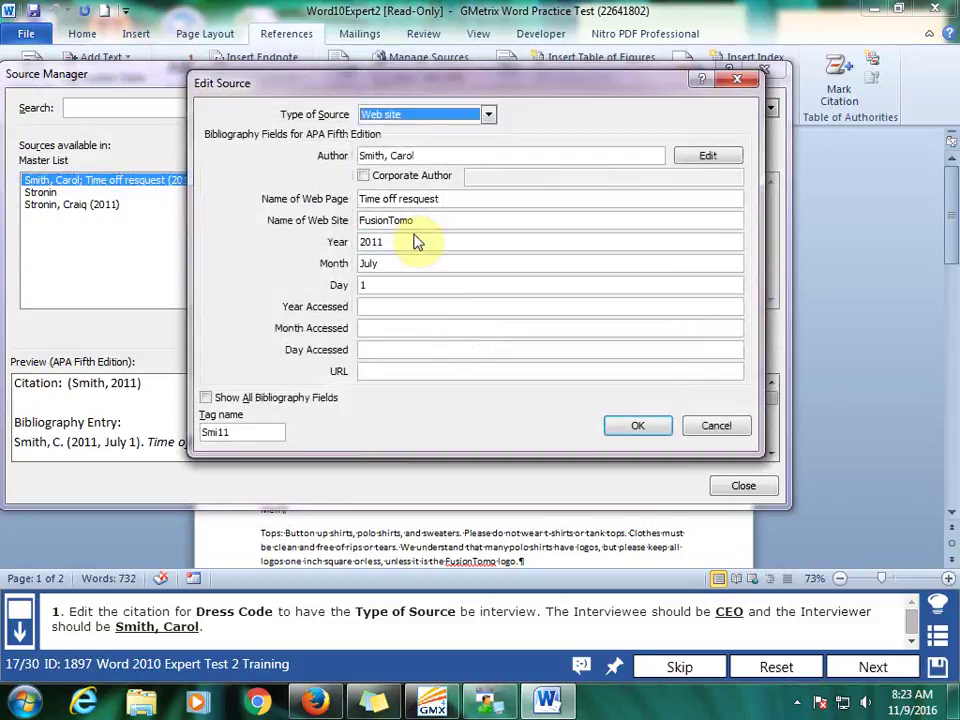
left_click(714, 426)
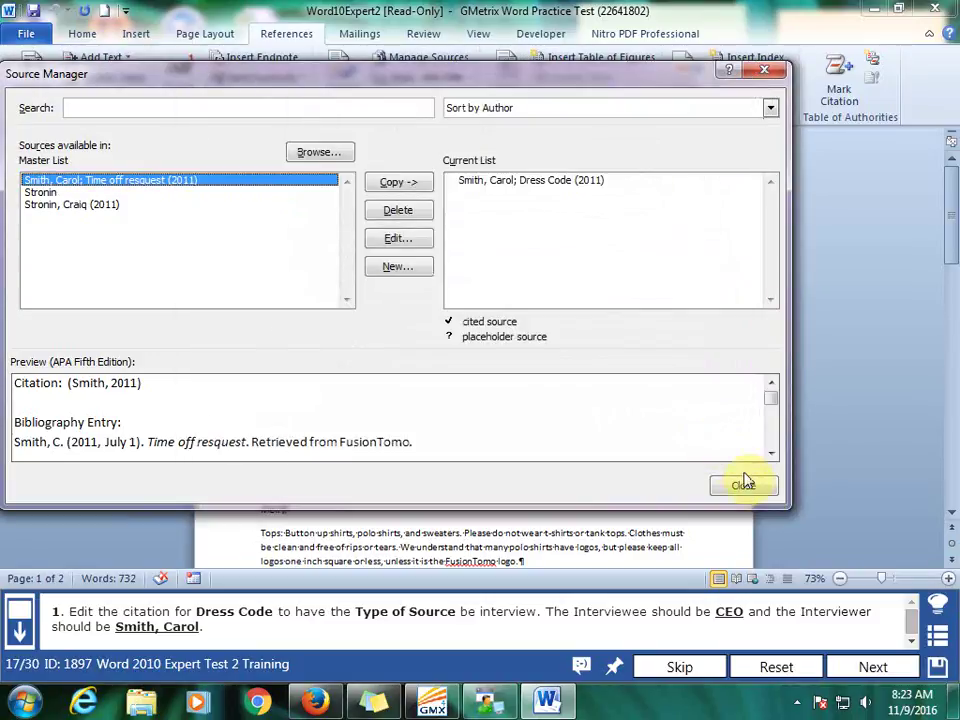
left_click(750, 488)
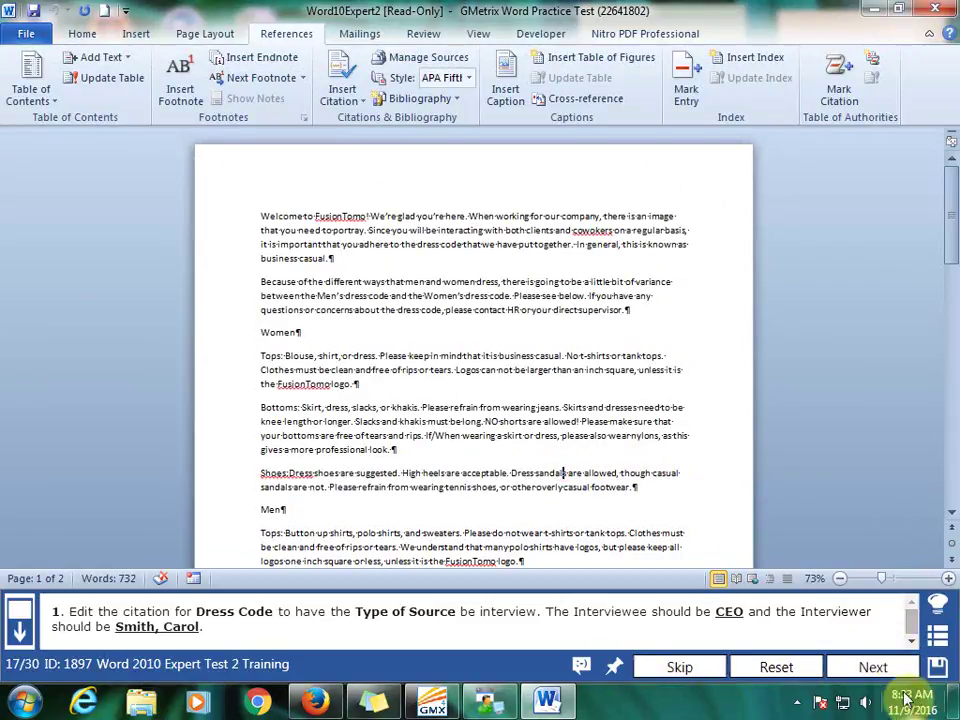
left_click(799, 704)
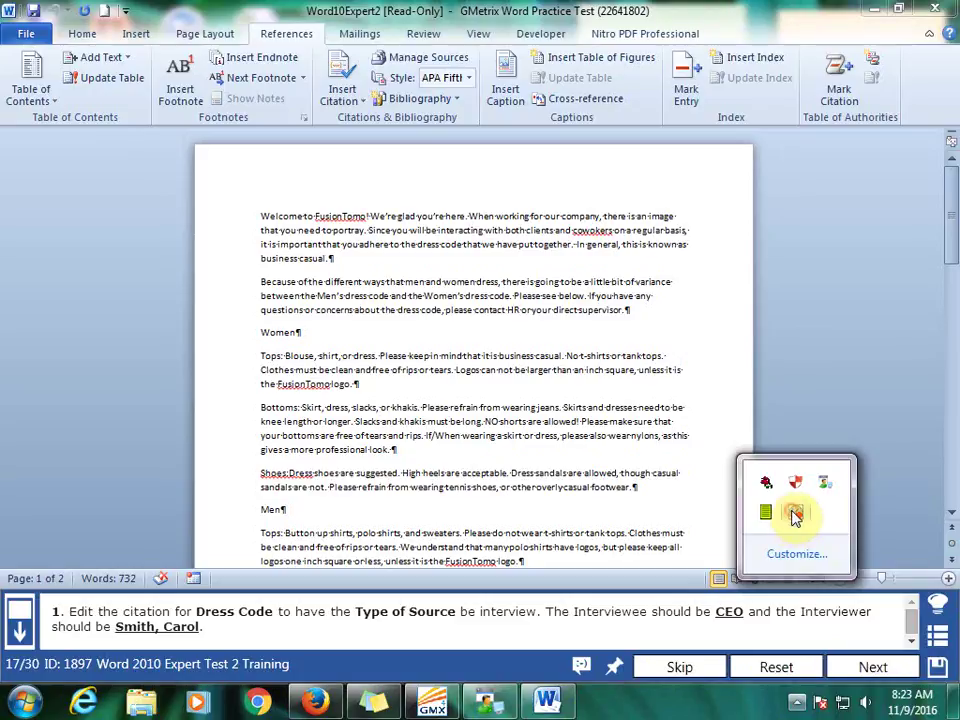
- Open the Dress Code source for editing from the source list
right_click(795, 516)
left_click(791, 274)
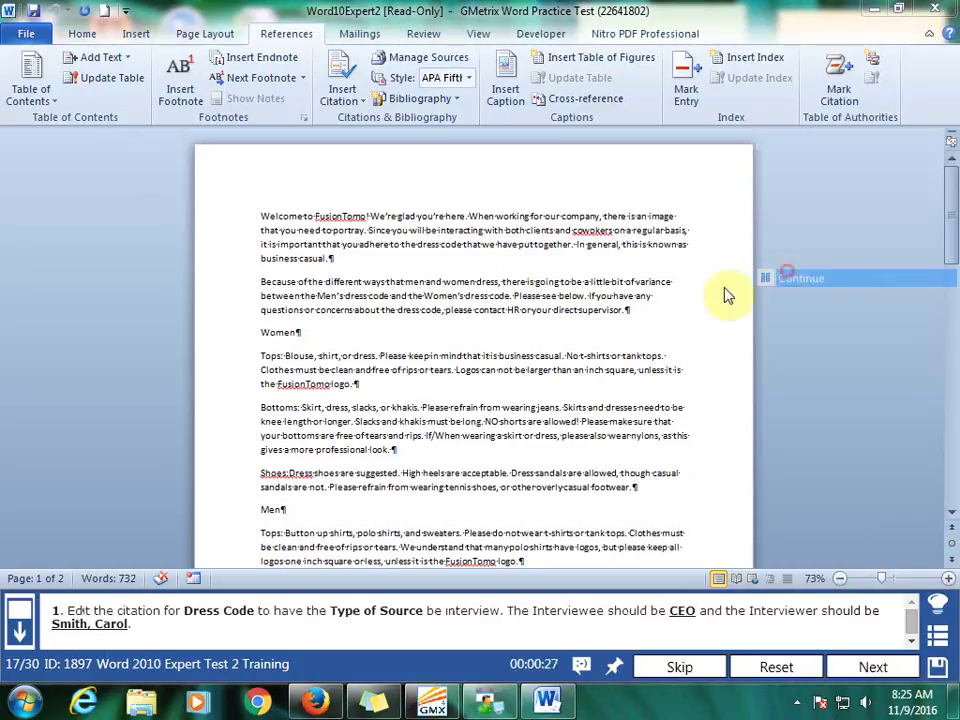
left_click(248, 214)
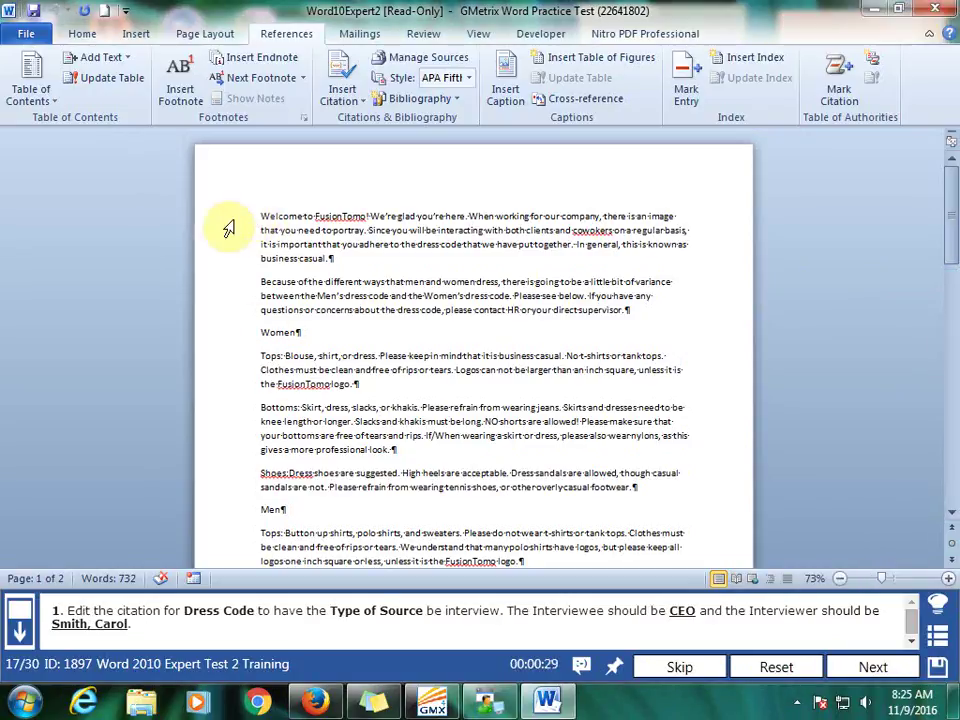
left_click(400, 58)
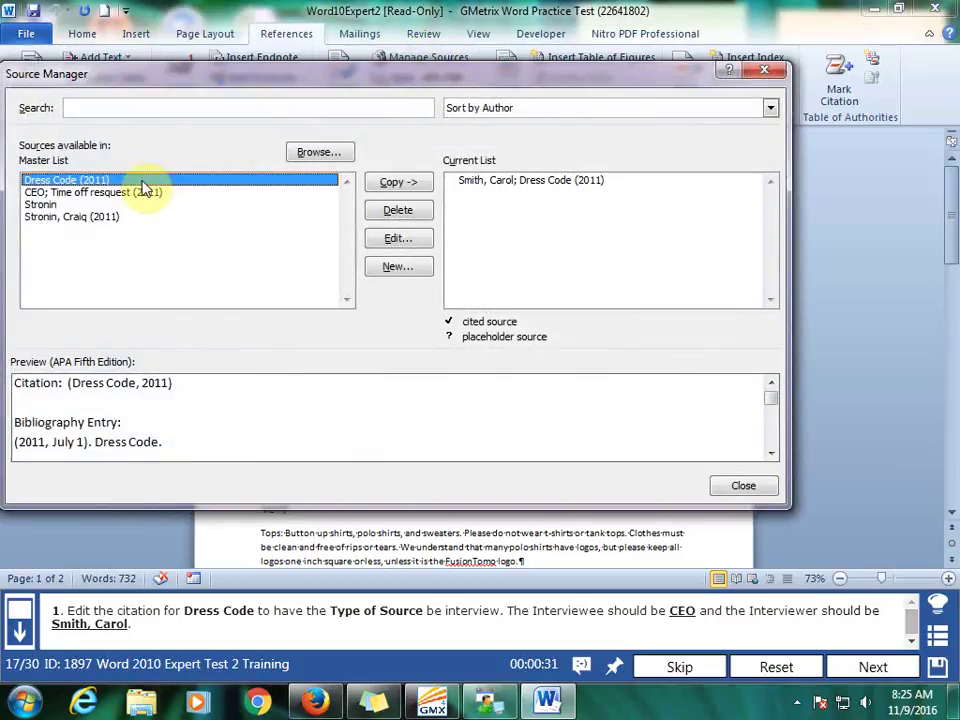
left_click(408, 239)
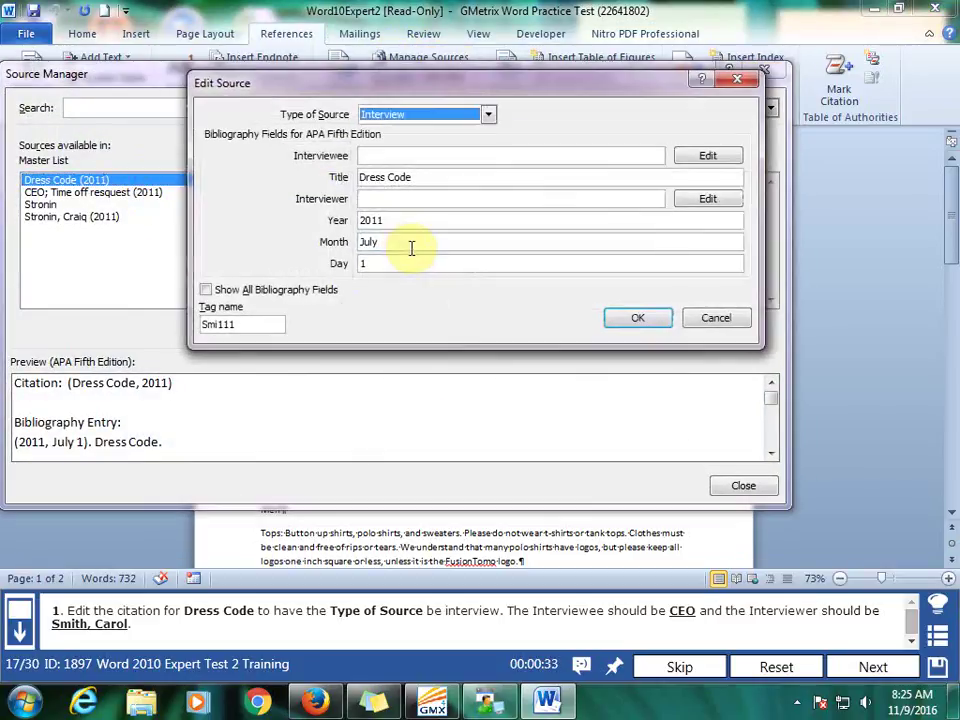
- Enter CEO as interviewee and the task's named person as interviewer, then confirm
left_click(418, 158)
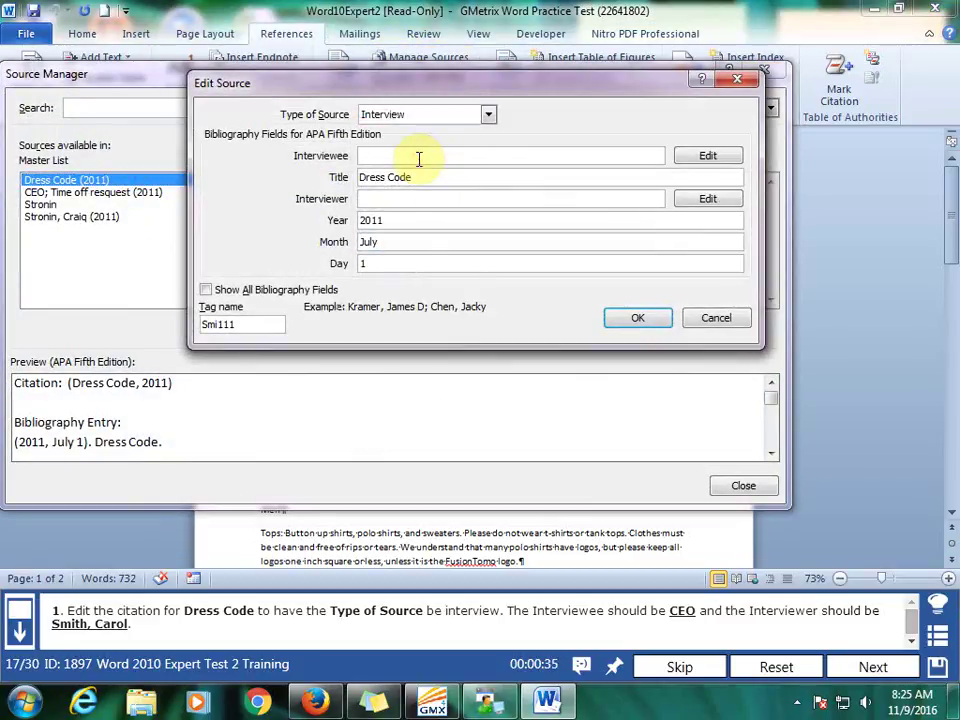
type("E")
key("BackSpace")
type("CEO")
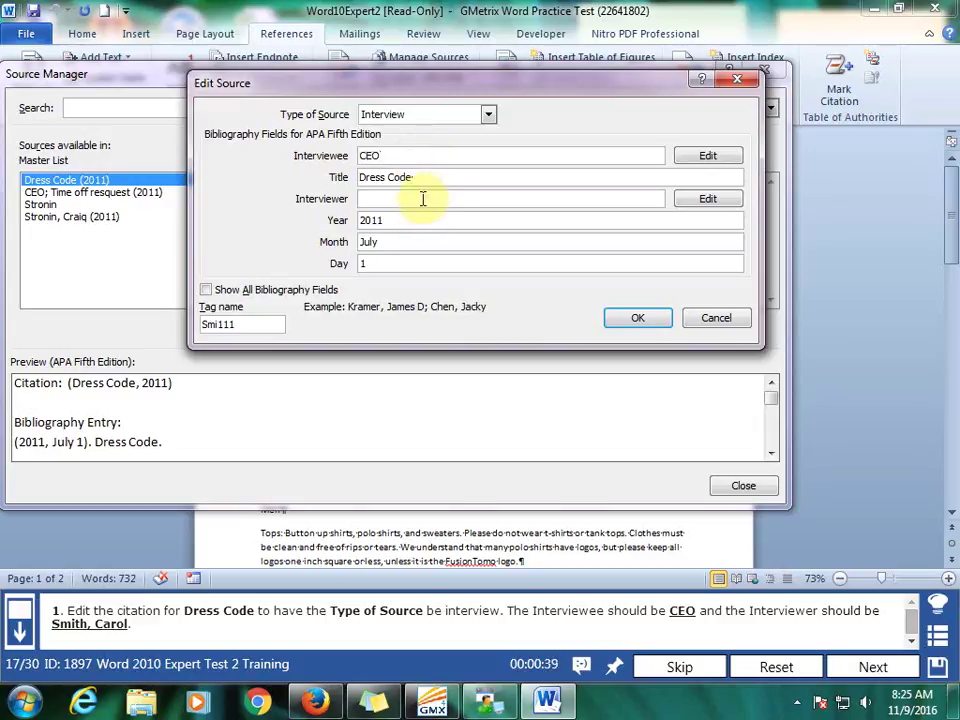
left_click(419, 197)
type("m")
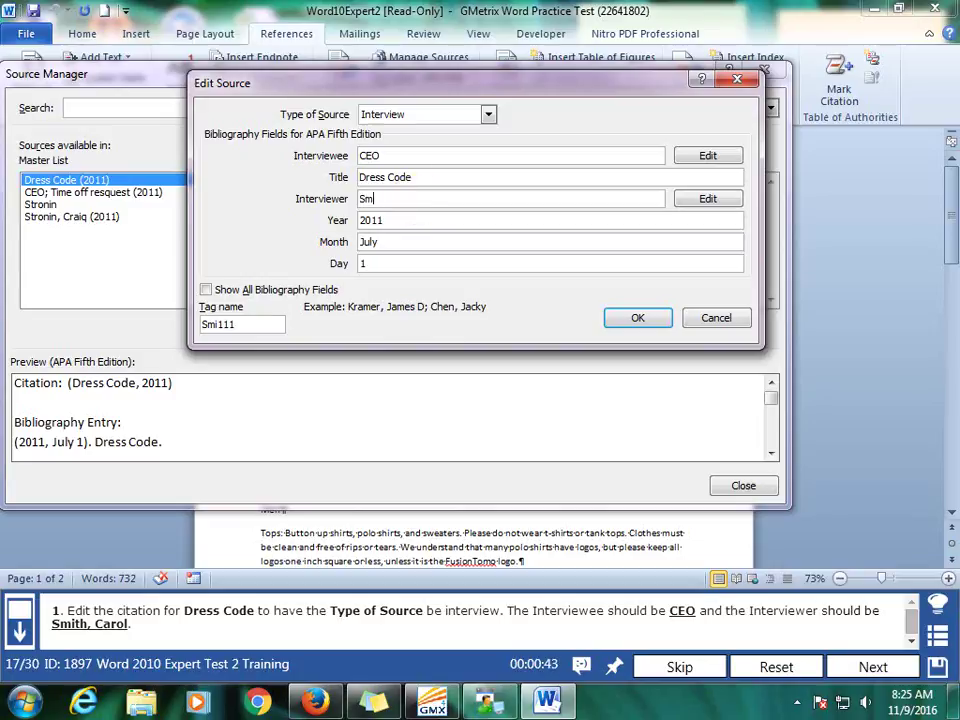
type("ith,")
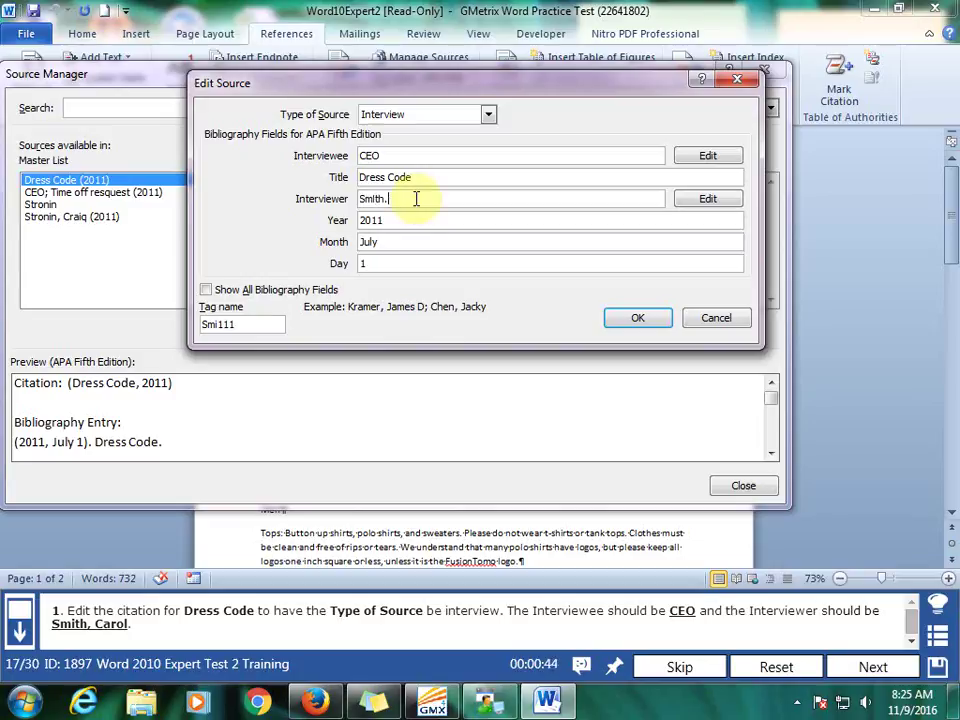
key("BackSpace")
type(",")
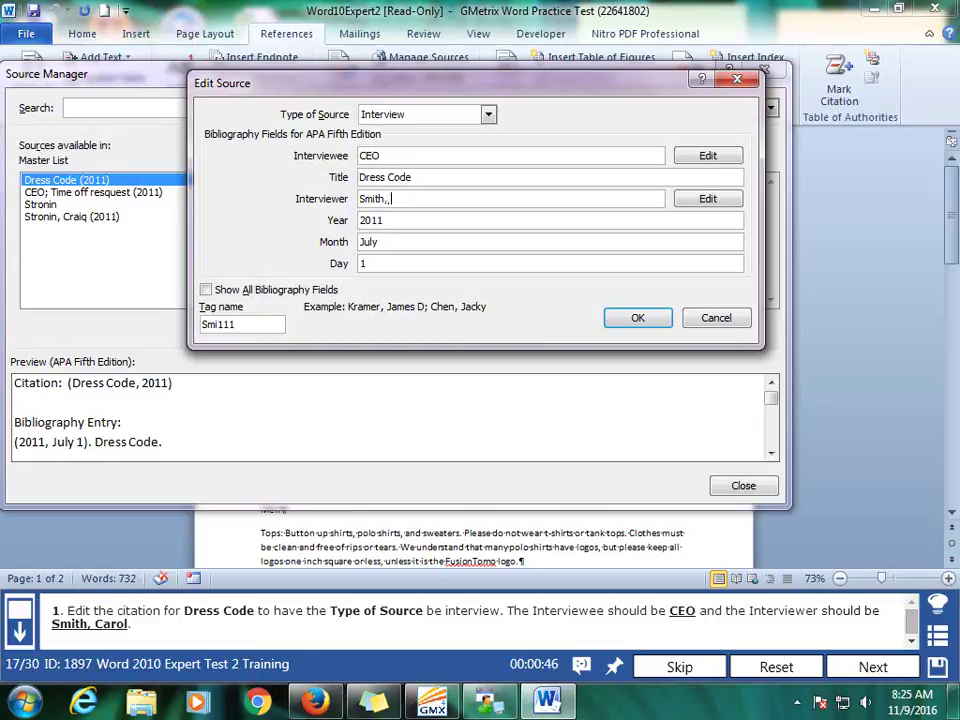
type(" Caro")
type("l")
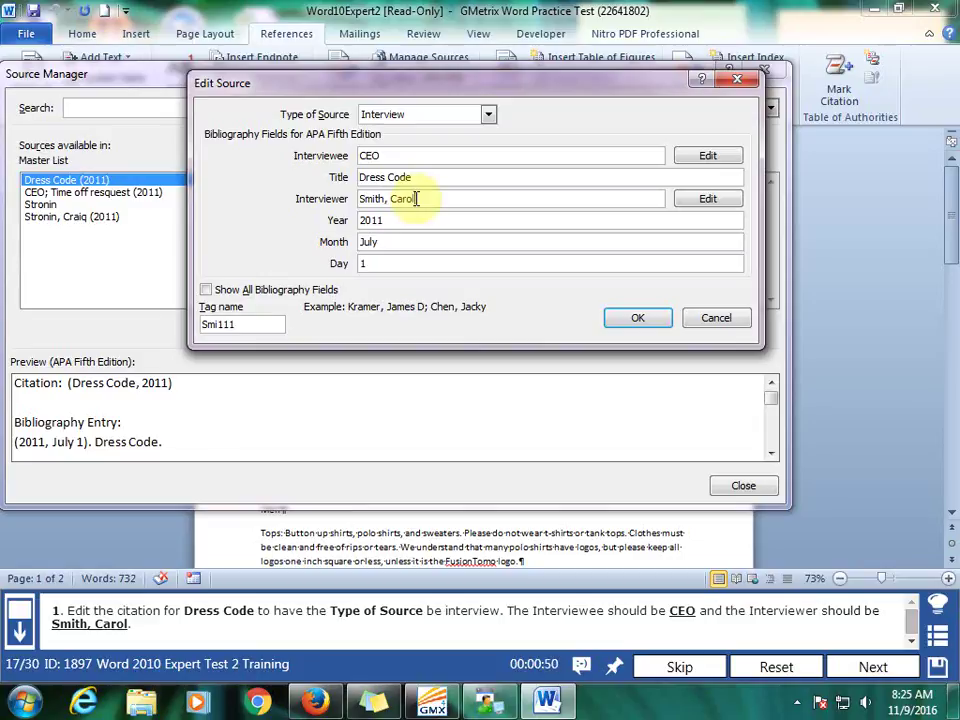
left_click(640, 320)
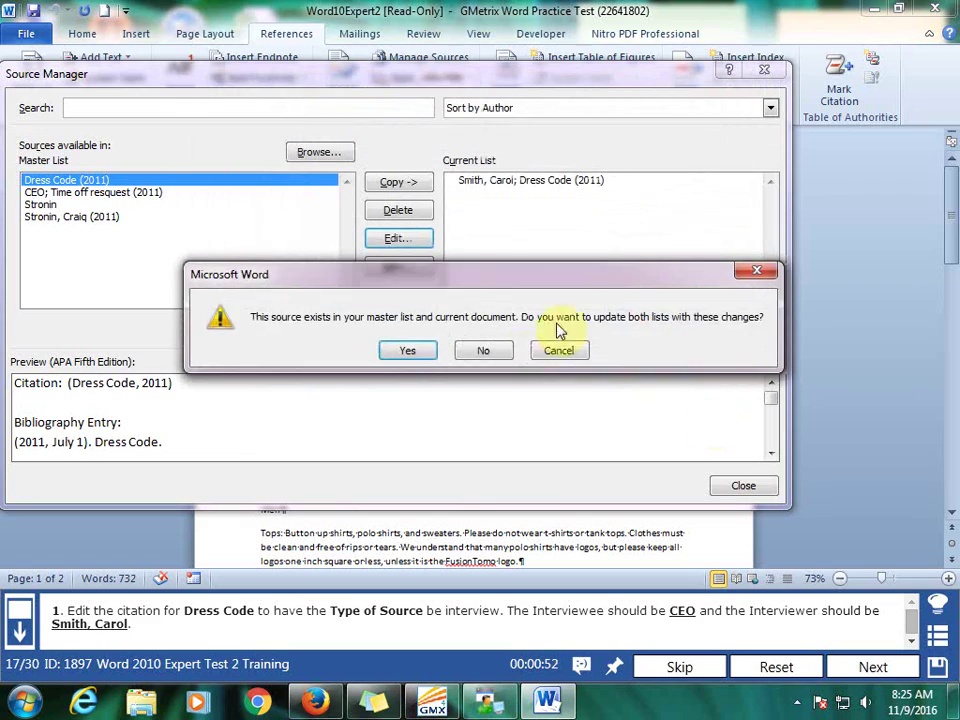
- Apply the source update to both lists, close Manage Sources, and submit the task
left_click(405, 350)
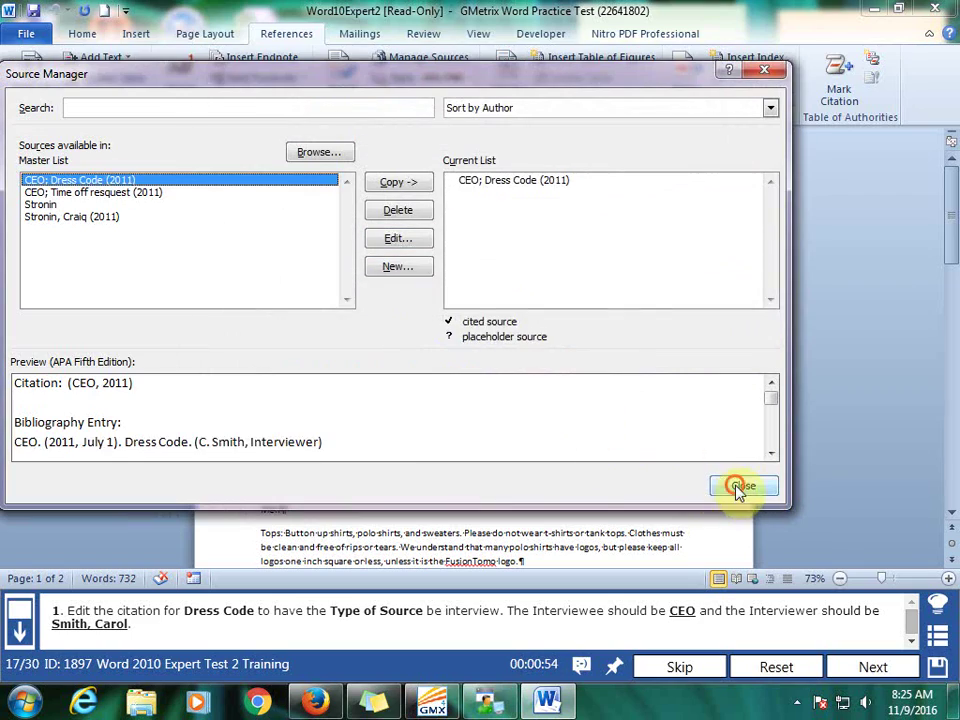
left_click(738, 488)
left_click(868, 666)
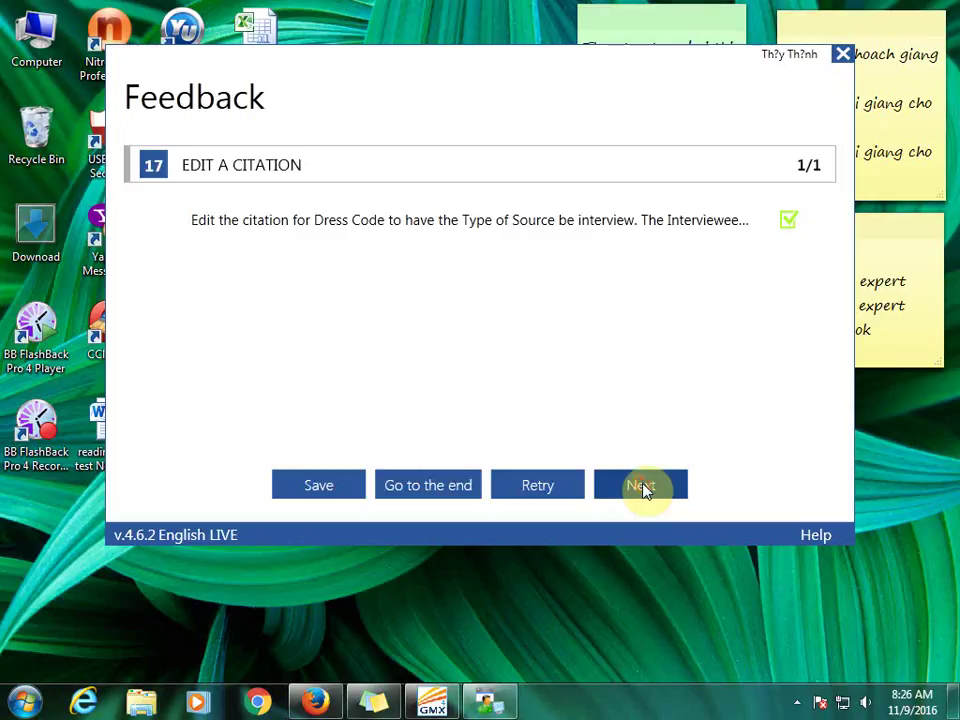
left_click(641, 487)
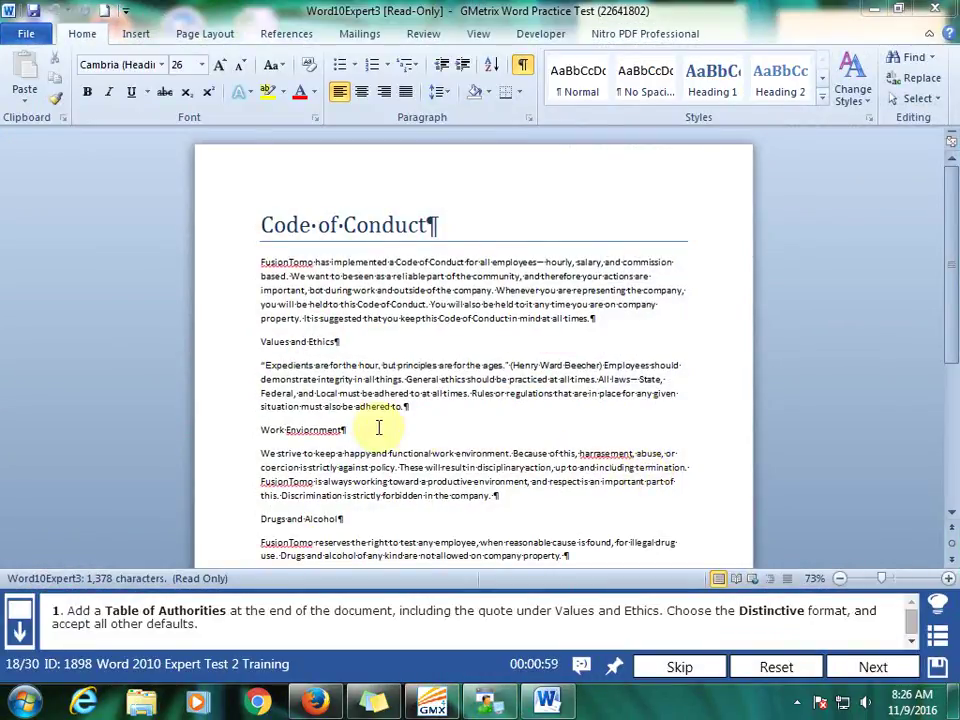
- Mark the Values and Ethics quote as an Other Authorities citation
left_click(260, 365)
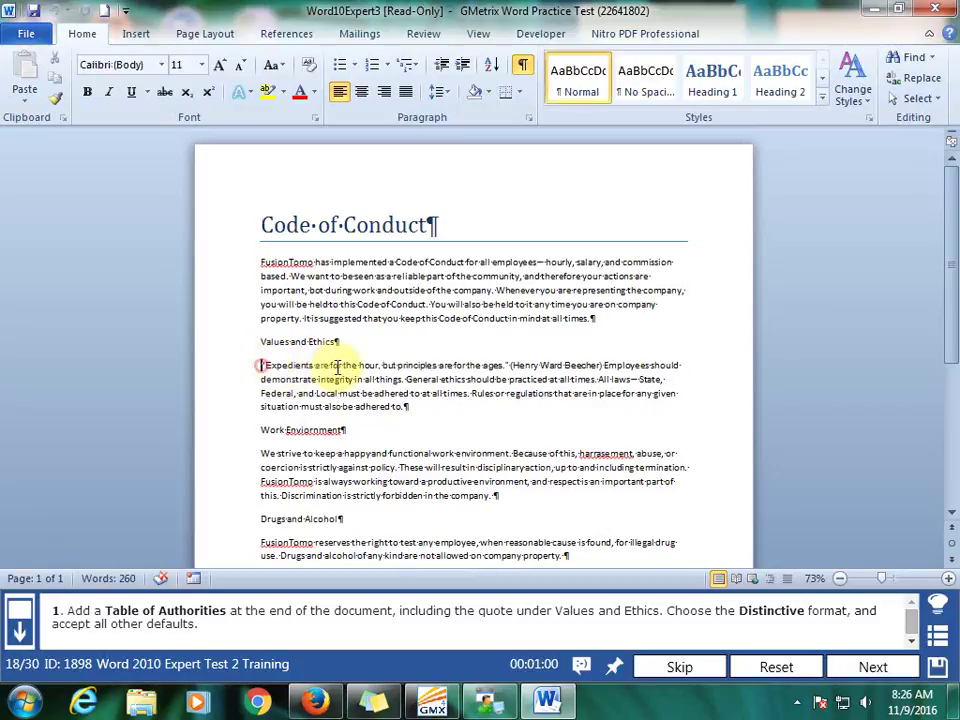
left_click(603, 365, "shift")
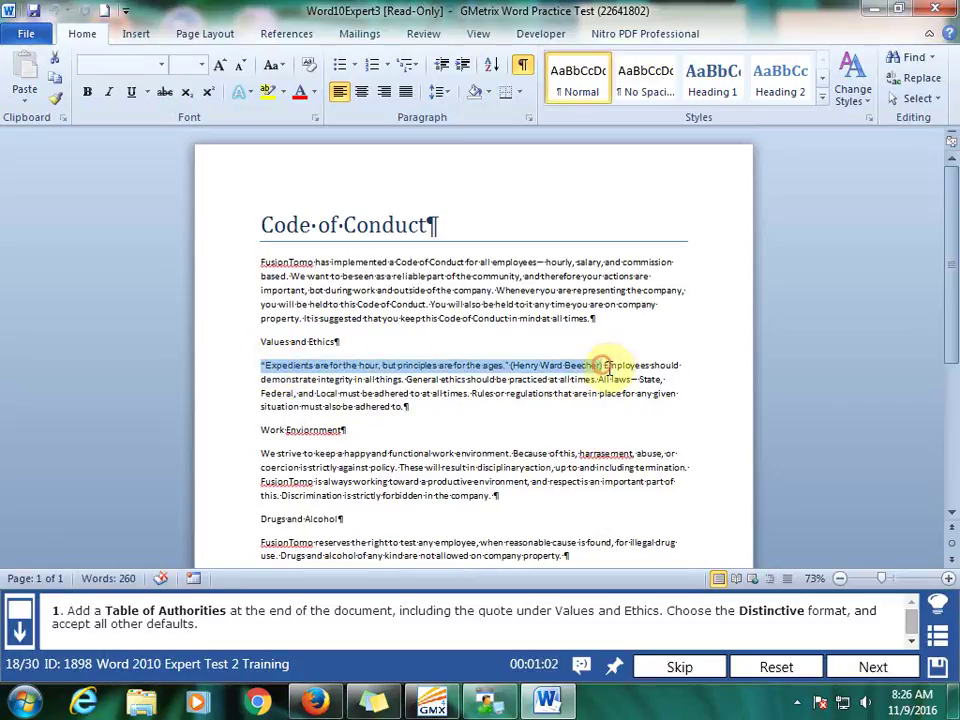
left_click(300, 33)
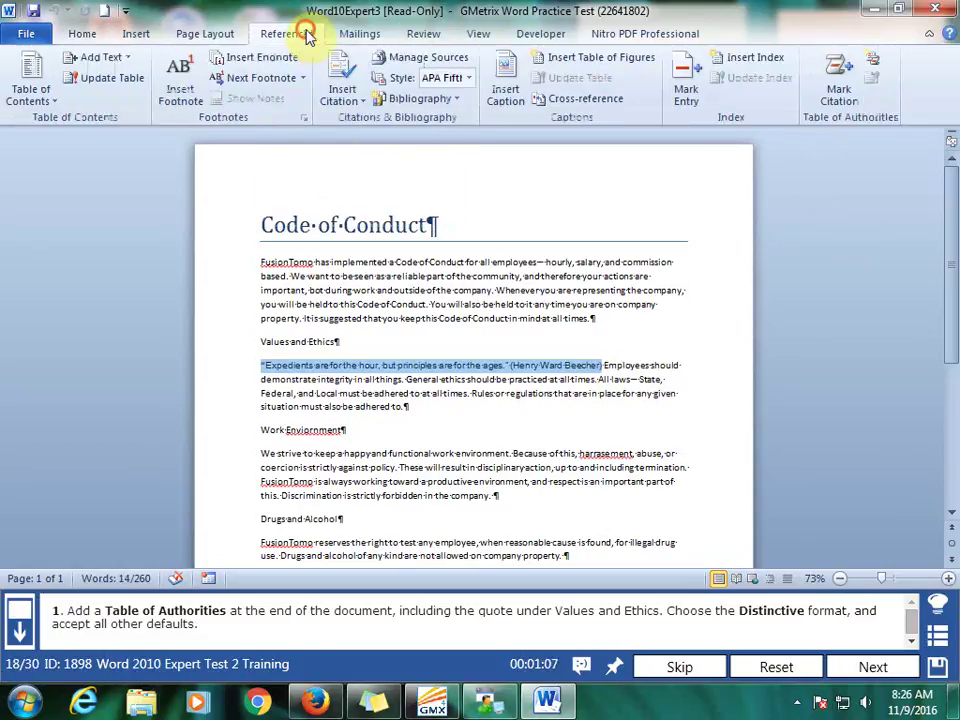
left_click(845, 66)
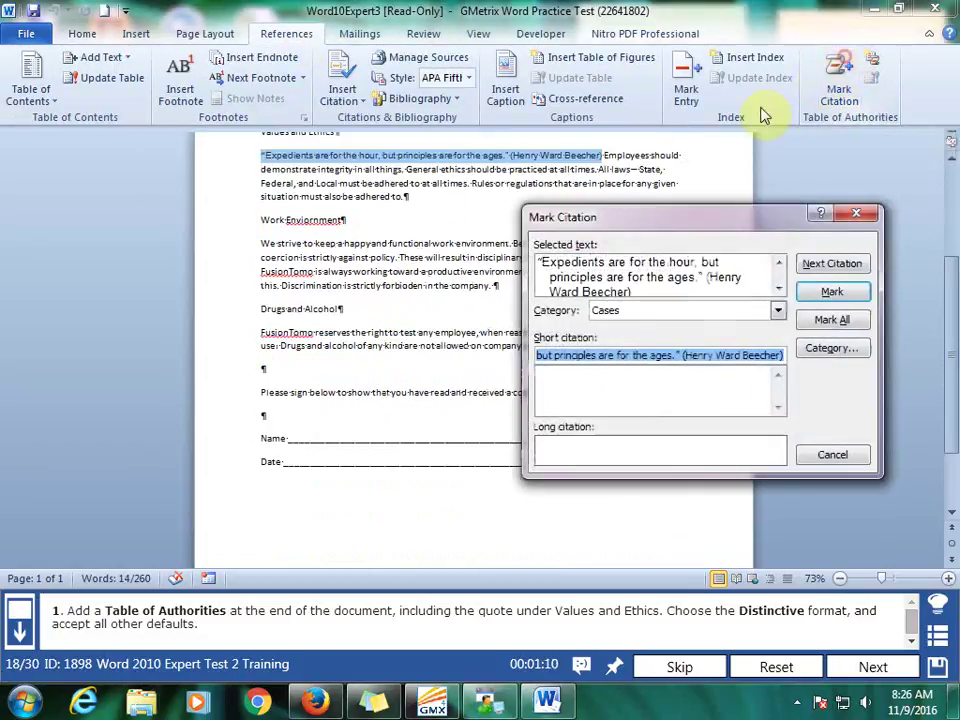
left_click(778, 312)
left_click(705, 348)
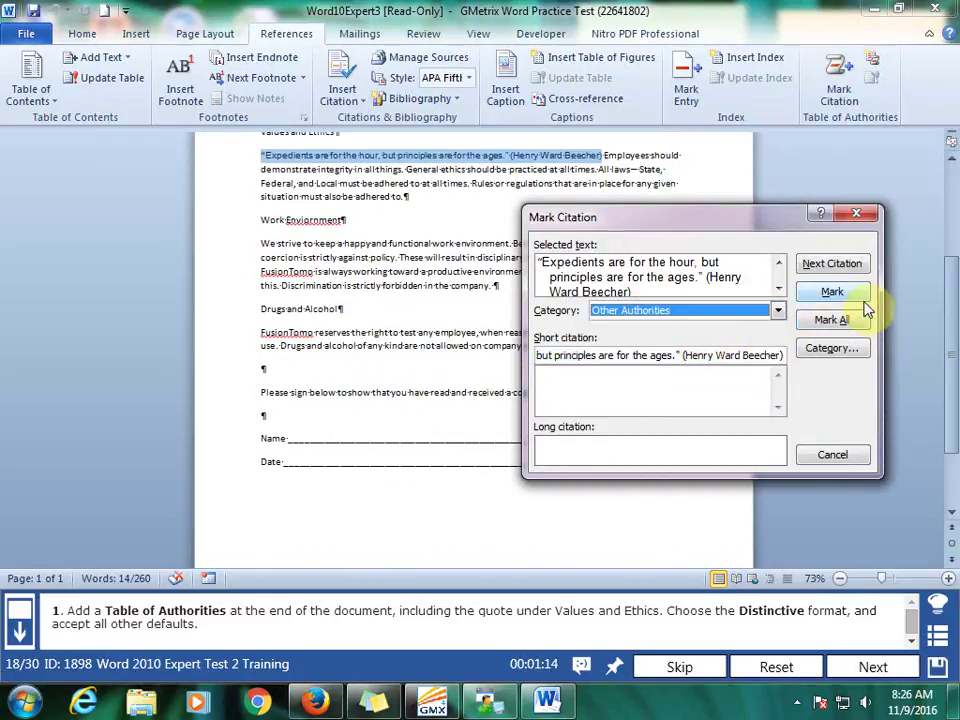
left_click(840, 292)
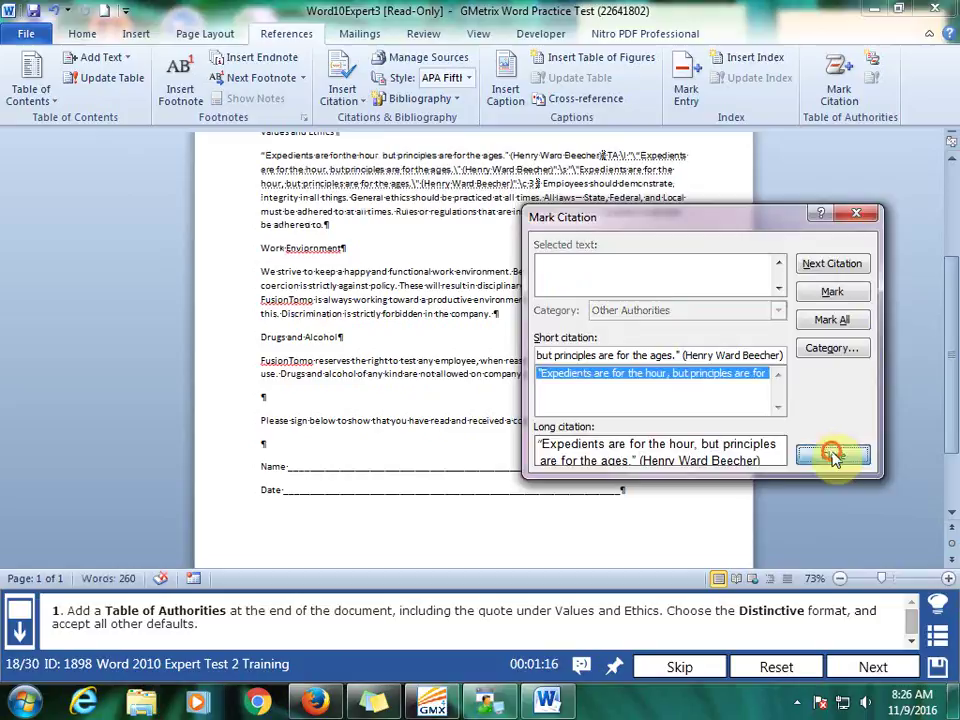
left_click(833, 456)
- Add an empty paragraph below the Date line
left_click(555, 522)
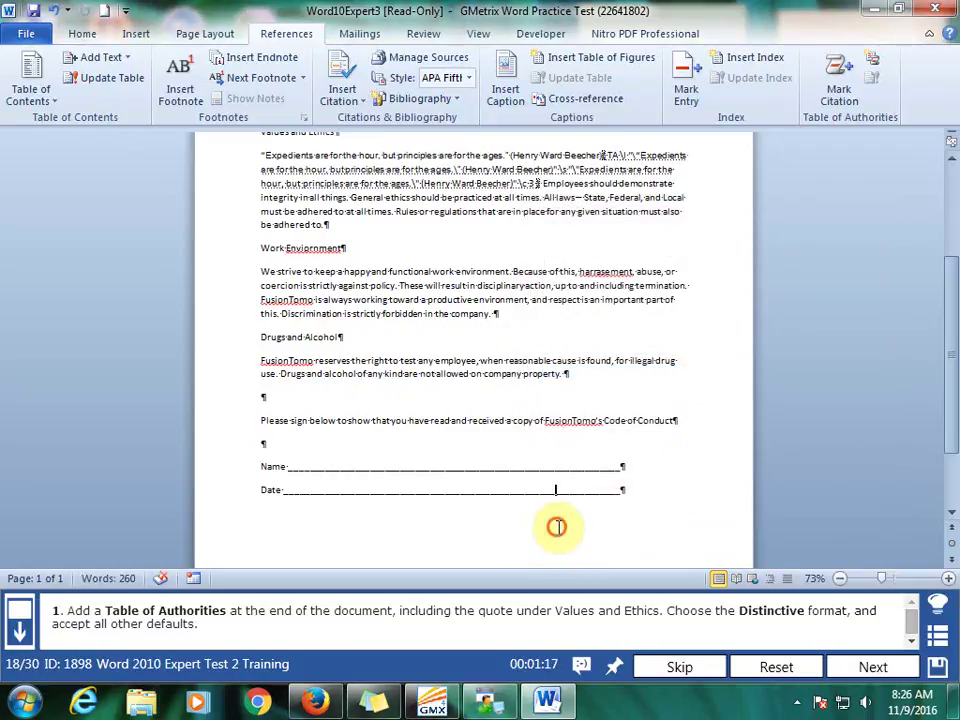
left_click(638, 490)
key("Return")
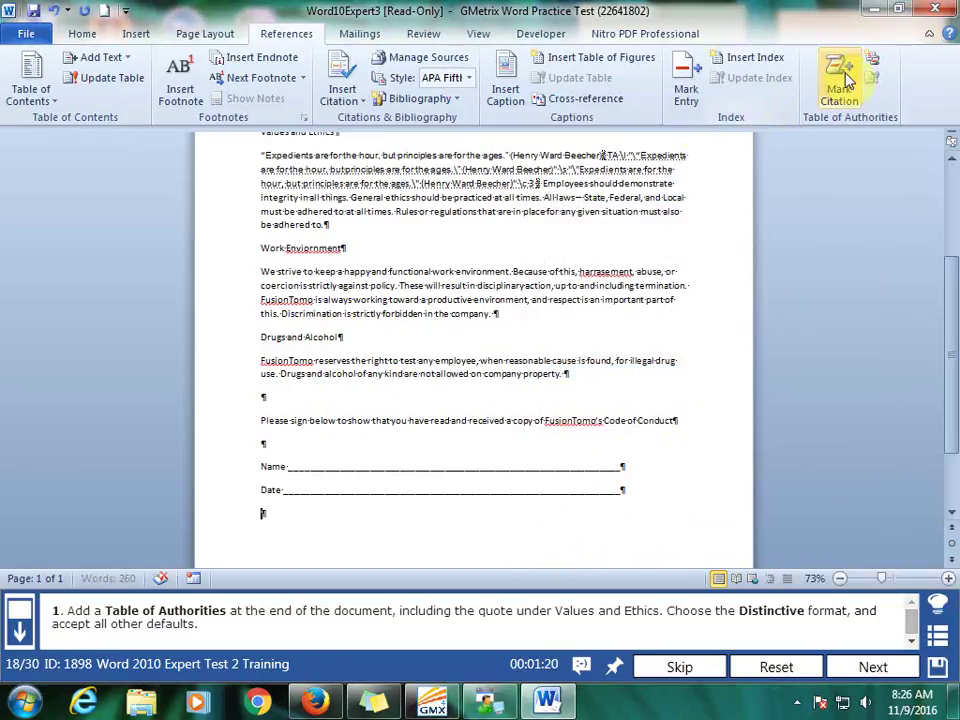
- Insert a Distinctive-format Table of Authorities at the document end and submit the task
left_click(871, 58)
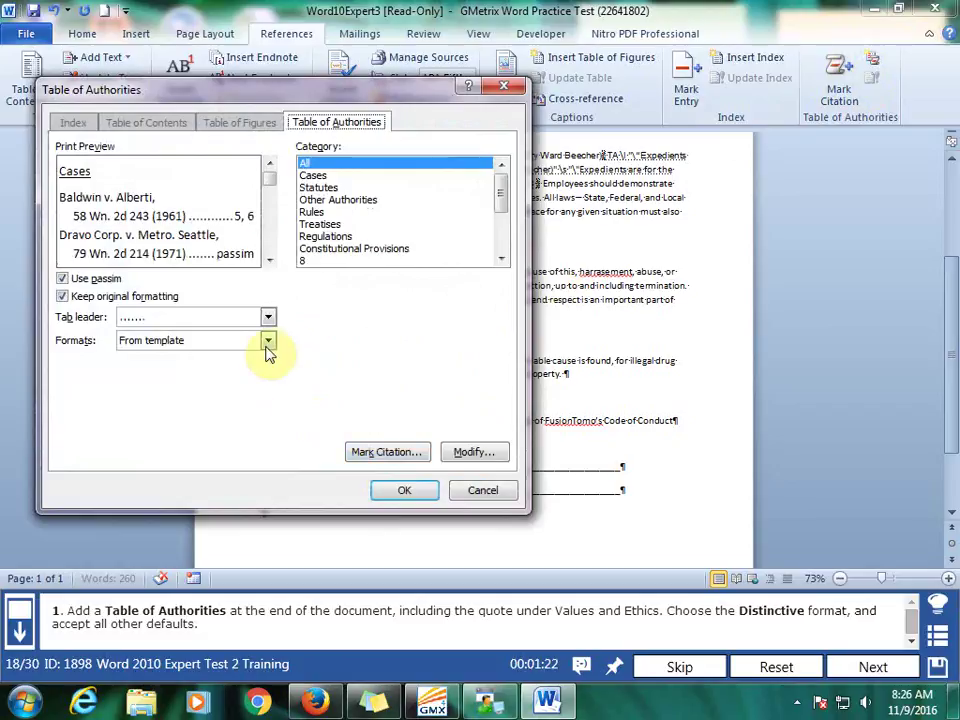
left_click(268, 341)
left_click(195, 380)
left_click(404, 490)
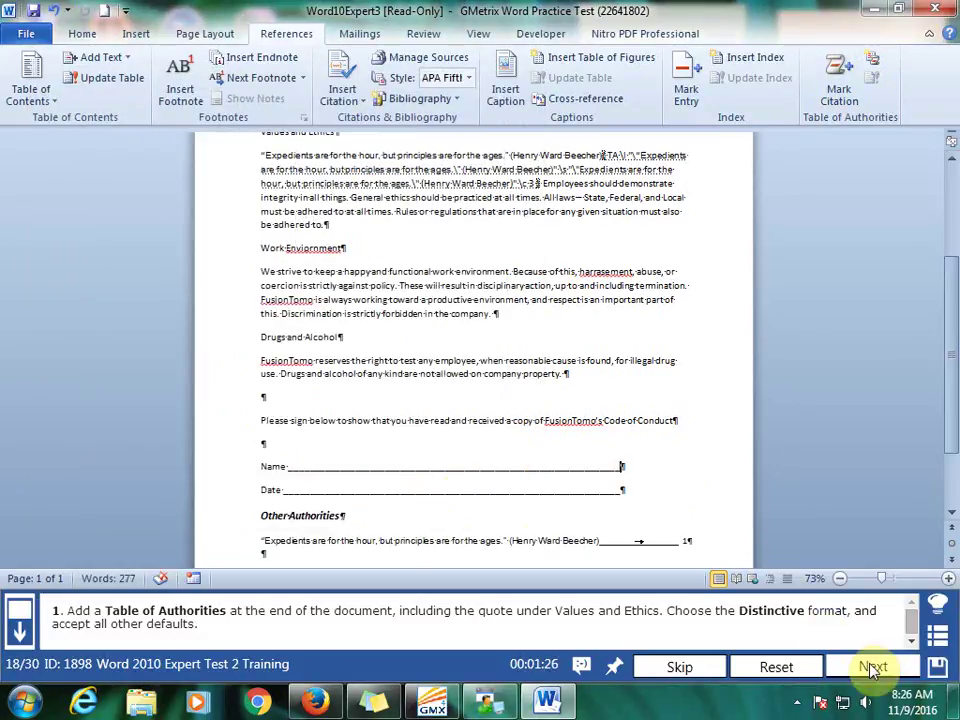
left_click(873, 668)
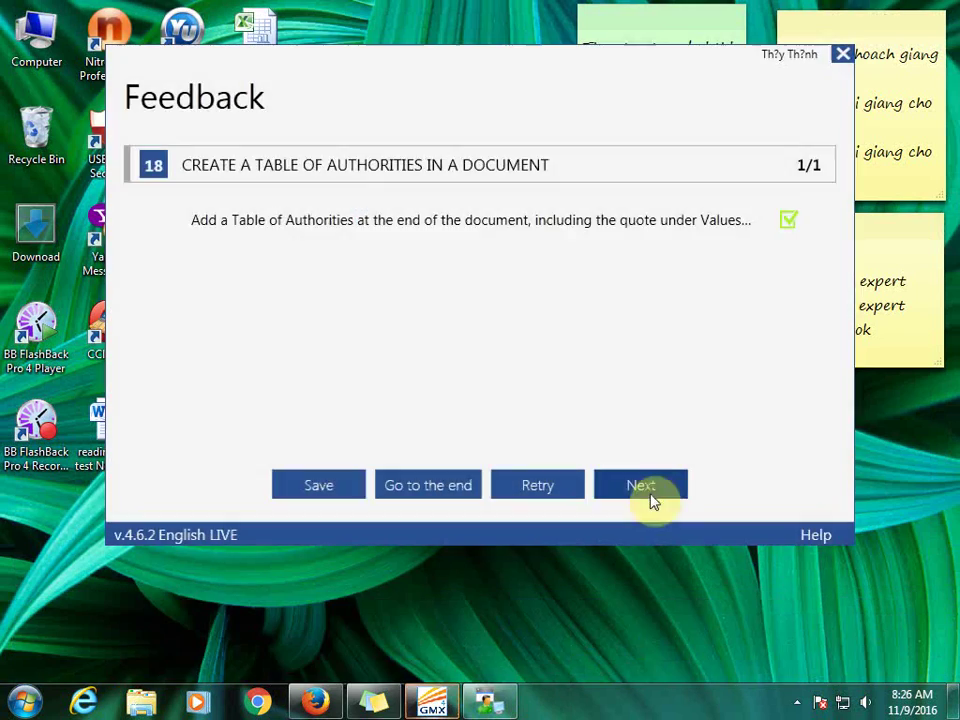
- Load the next task and show formatting marks at a larger zoom
left_click(648, 493)
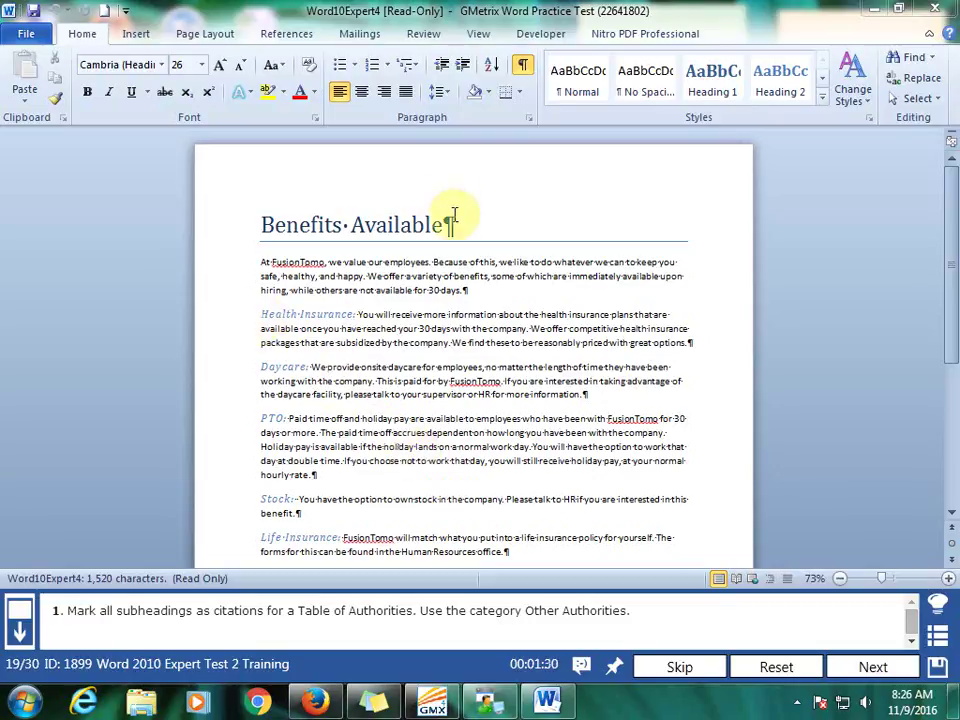
left_click(521, 72)
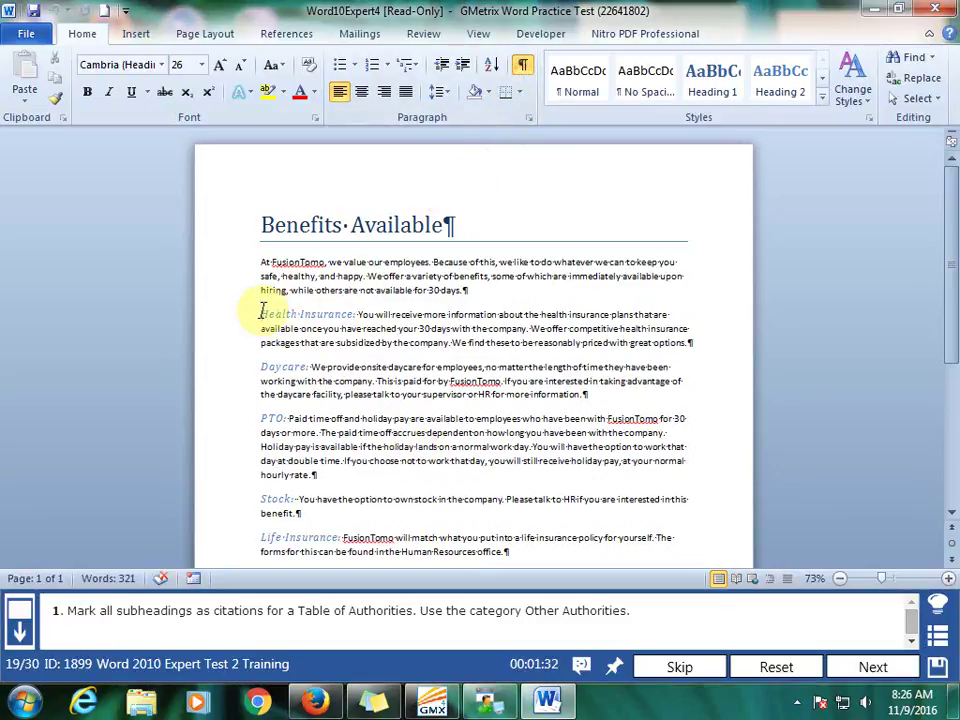
left_click(948, 578)
left_click(948, 578)
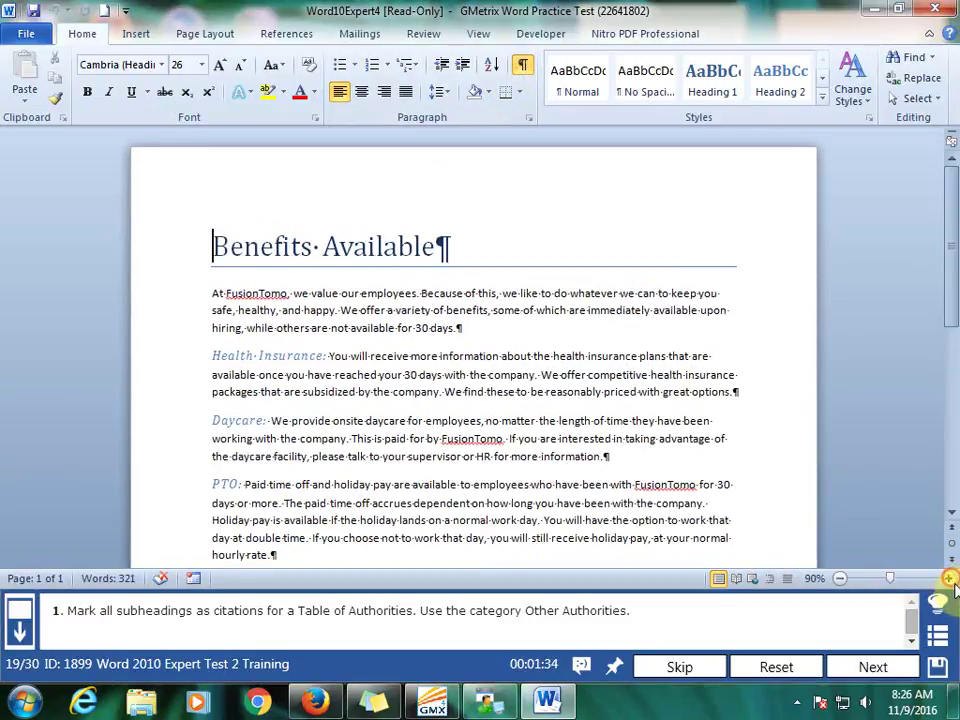
- Mark the Health Insurance and Daycare subheadings as citations
left_click_drag(213, 352, 319, 355)
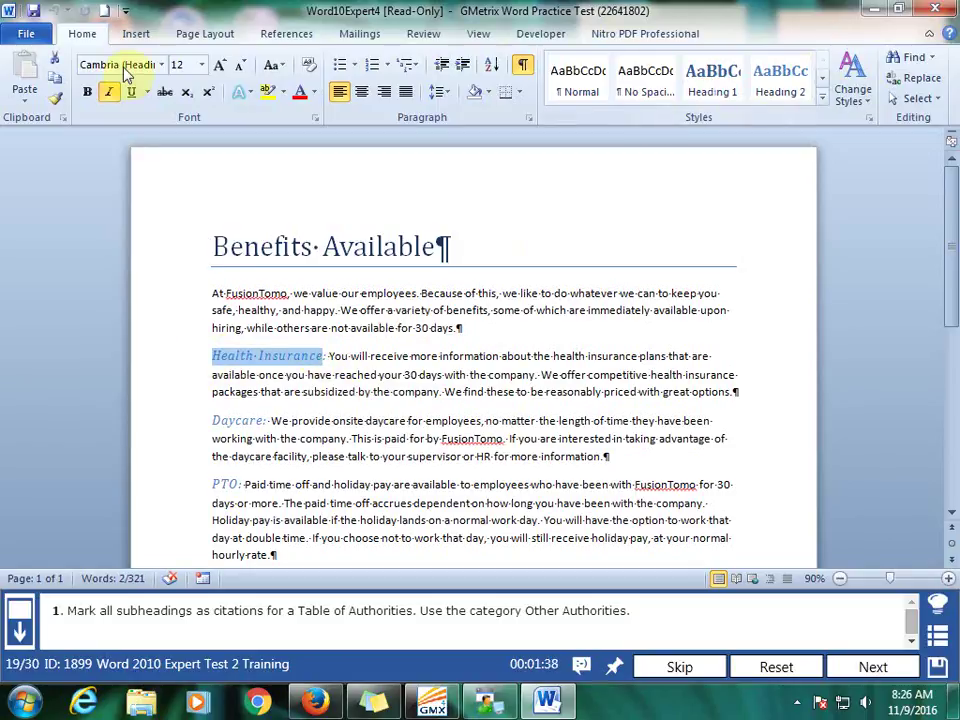
left_click(276, 30)
left_click(845, 66)
left_click(831, 292)
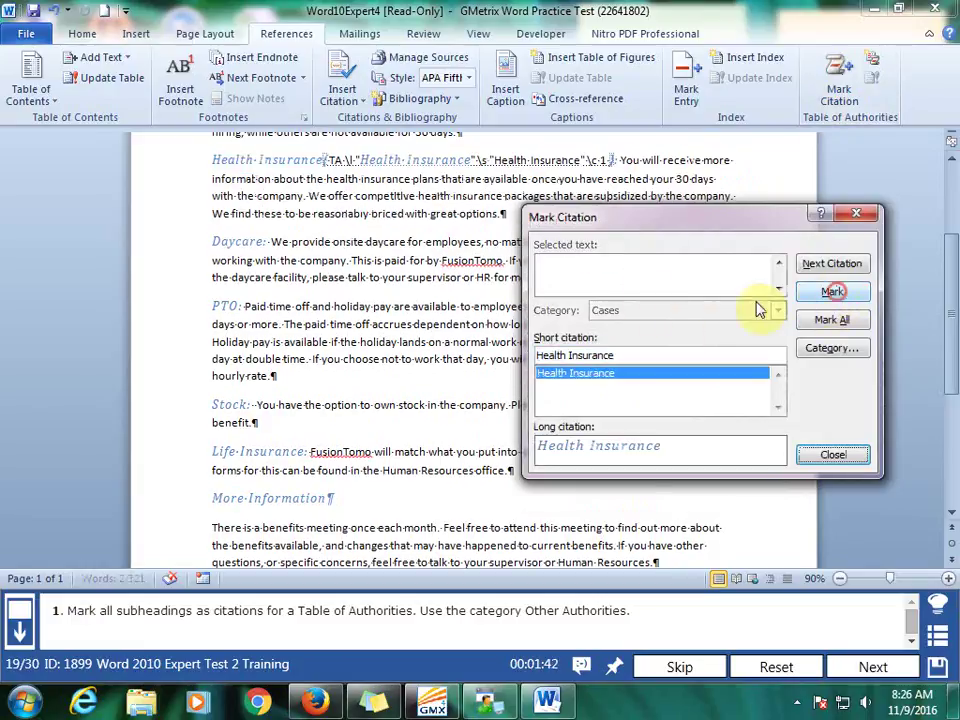
left_click(216, 240)
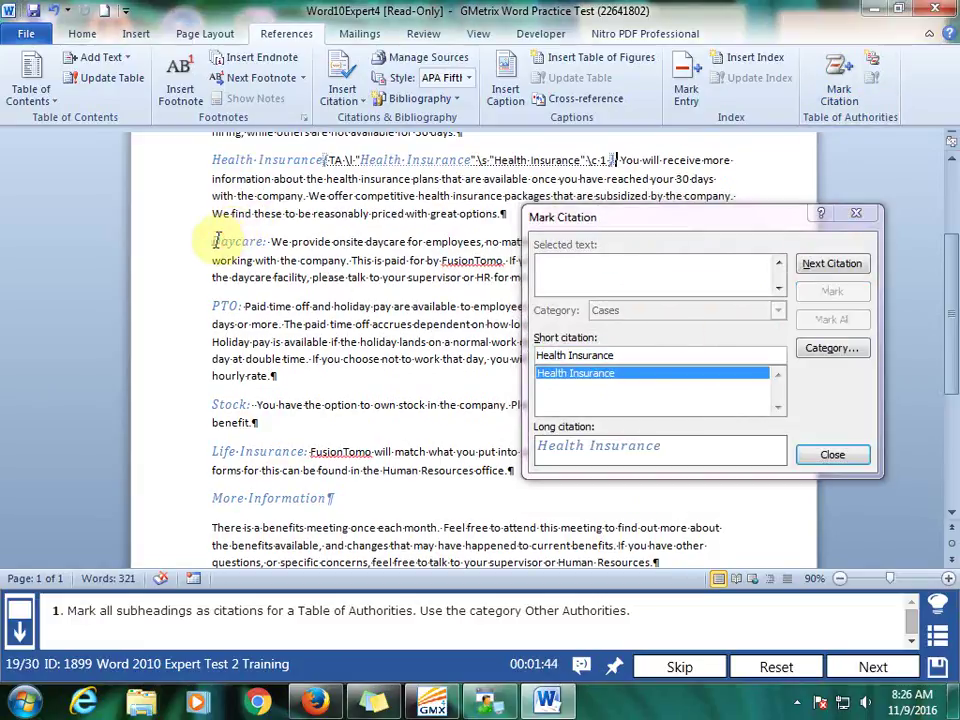
double_click(263, 240)
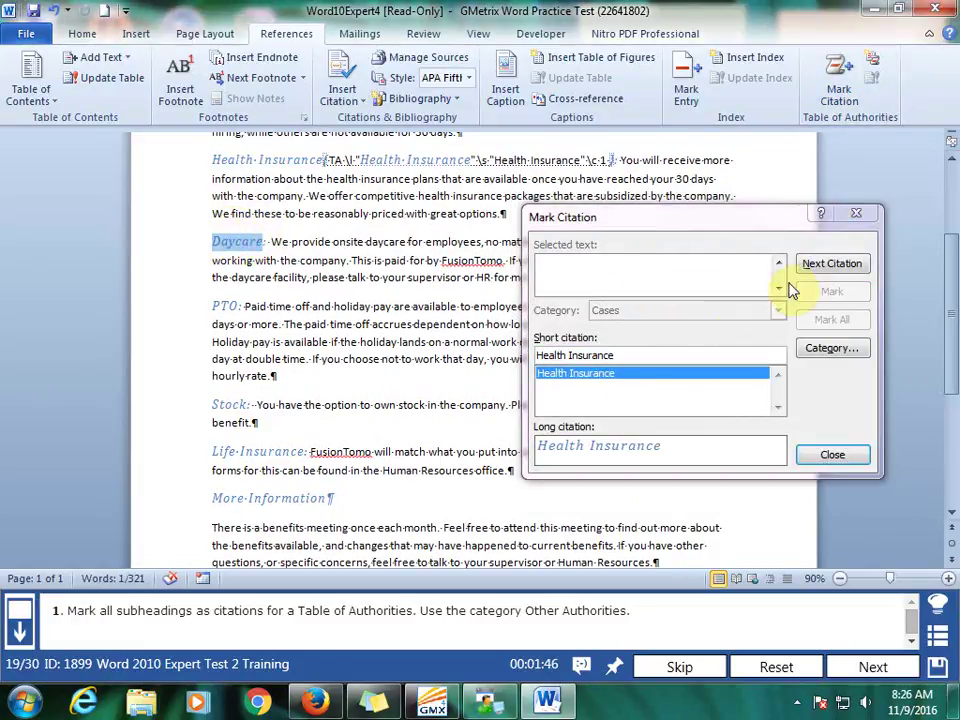
left_click(714, 268)
left_click(840, 296)
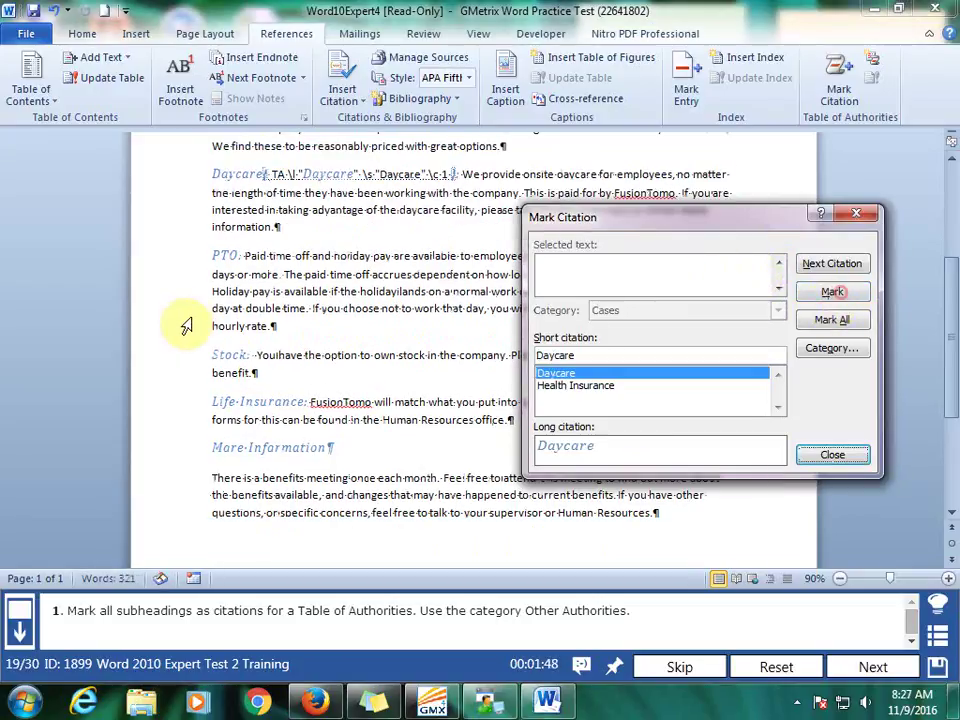
- Mark the PTO and Stock subheadings as citations
left_click(216, 255)
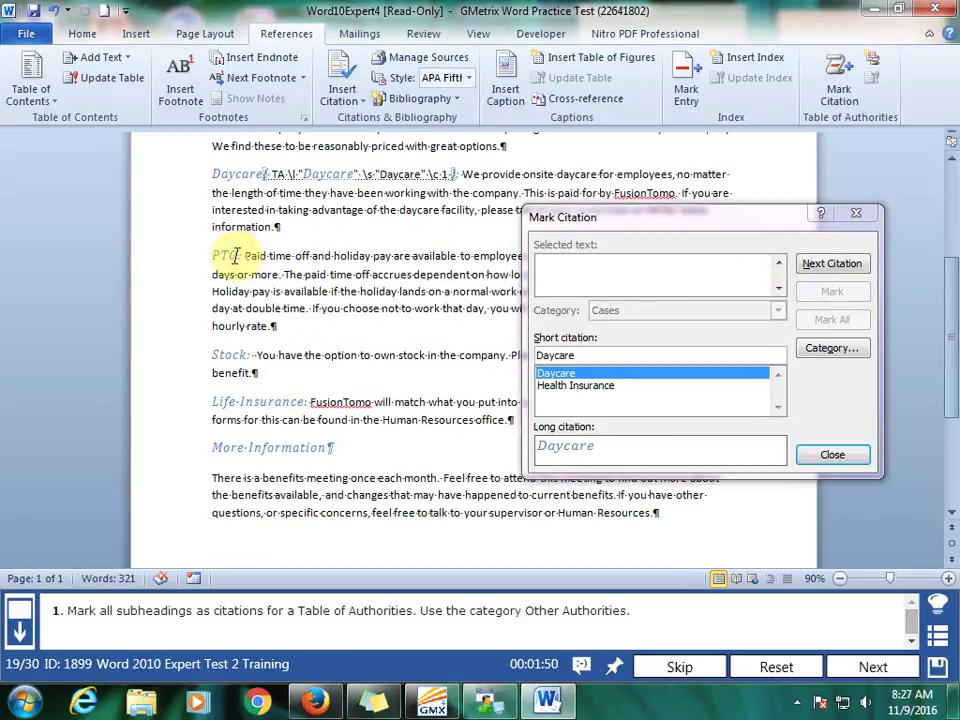
left_click(677, 284)
left_click(830, 295)
left_click(214, 275)
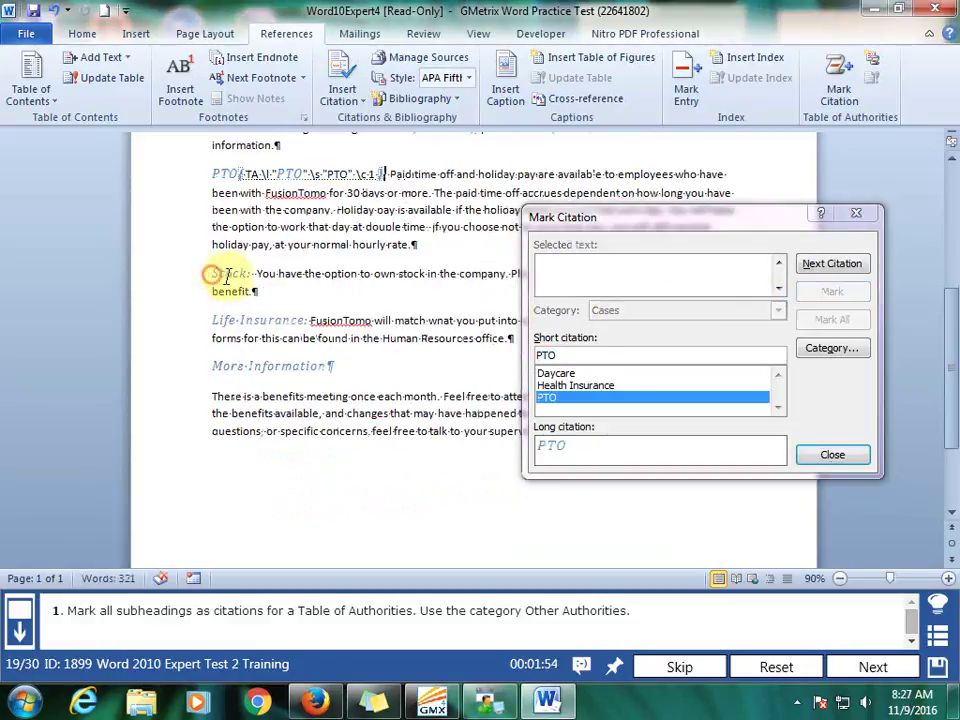
left_click_drag(214, 272, 265, 277)
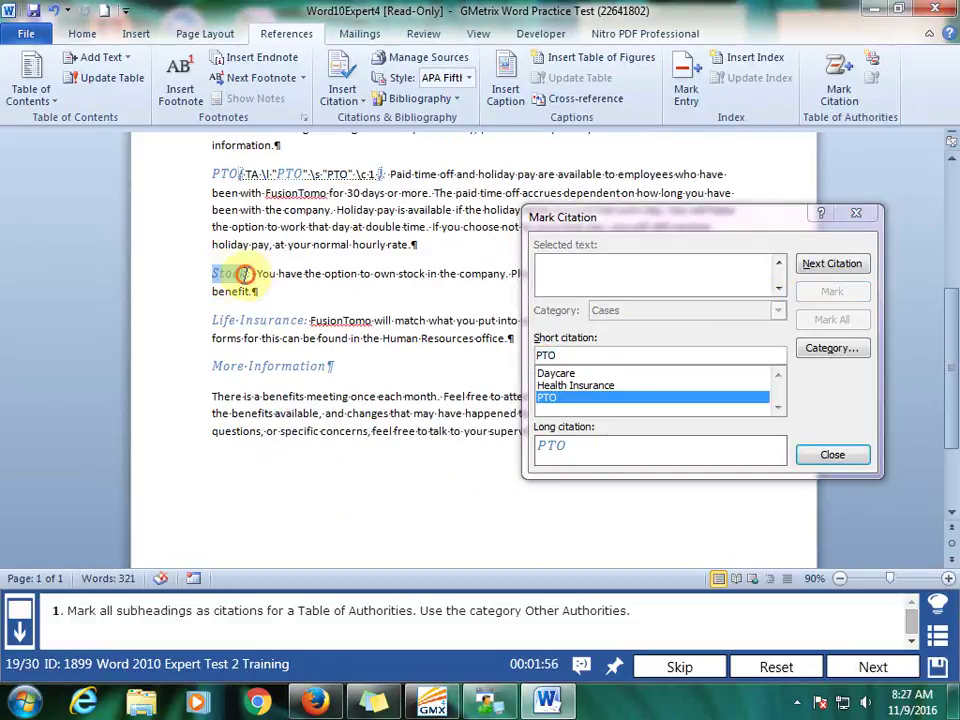
left_click(710, 275)
left_click(833, 292)
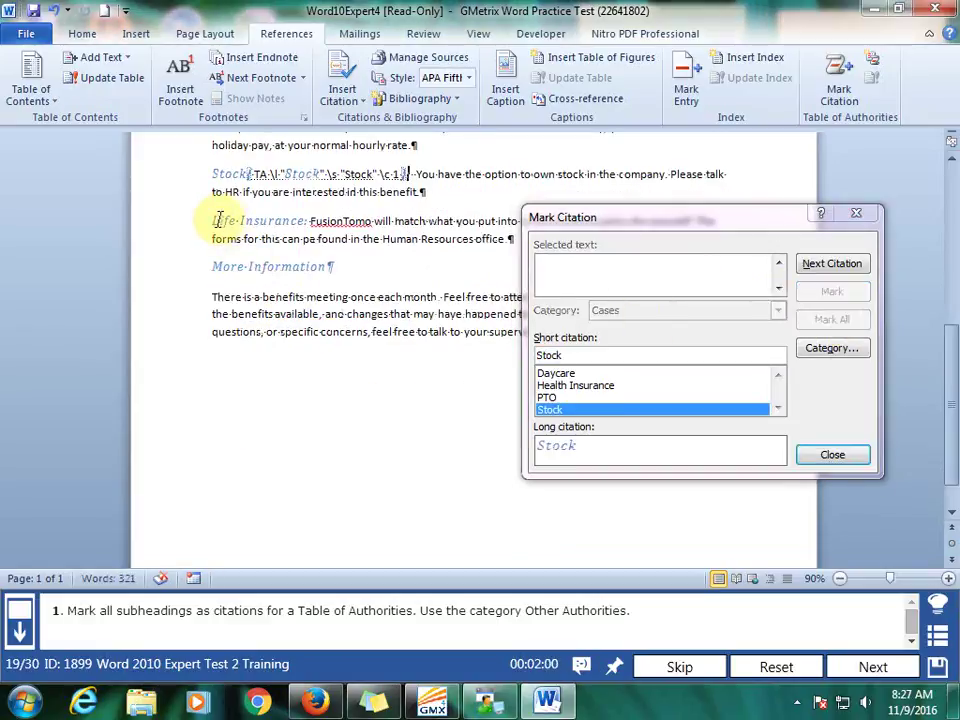
- Mark the Life Insurance and More Information subheadings as citations
left_click_drag(214, 219, 299, 222)
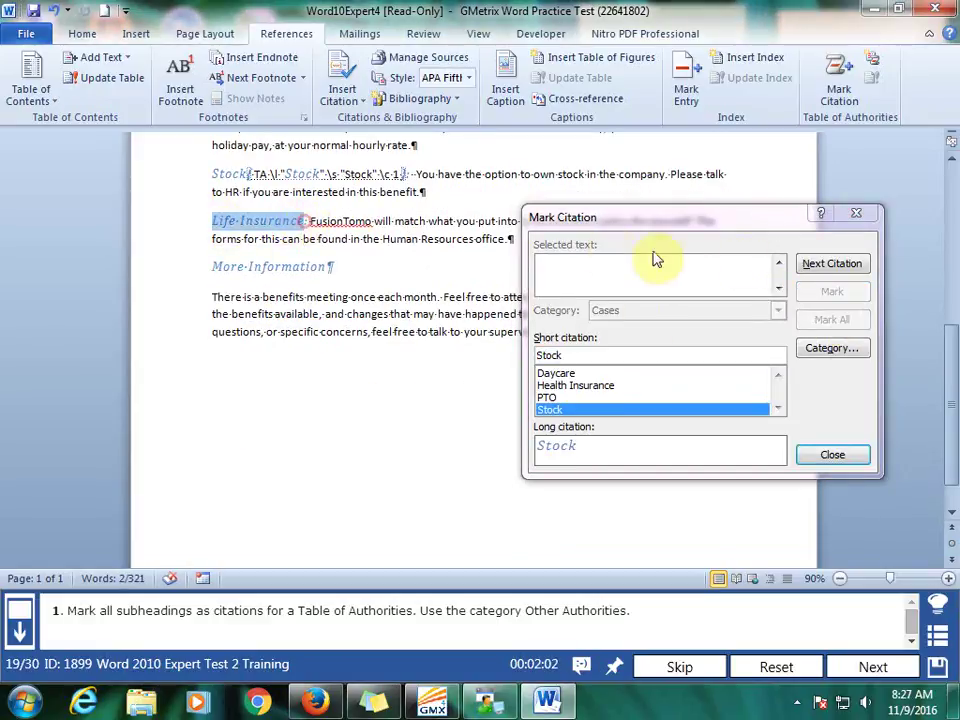
left_click(729, 285)
left_click(832, 292)
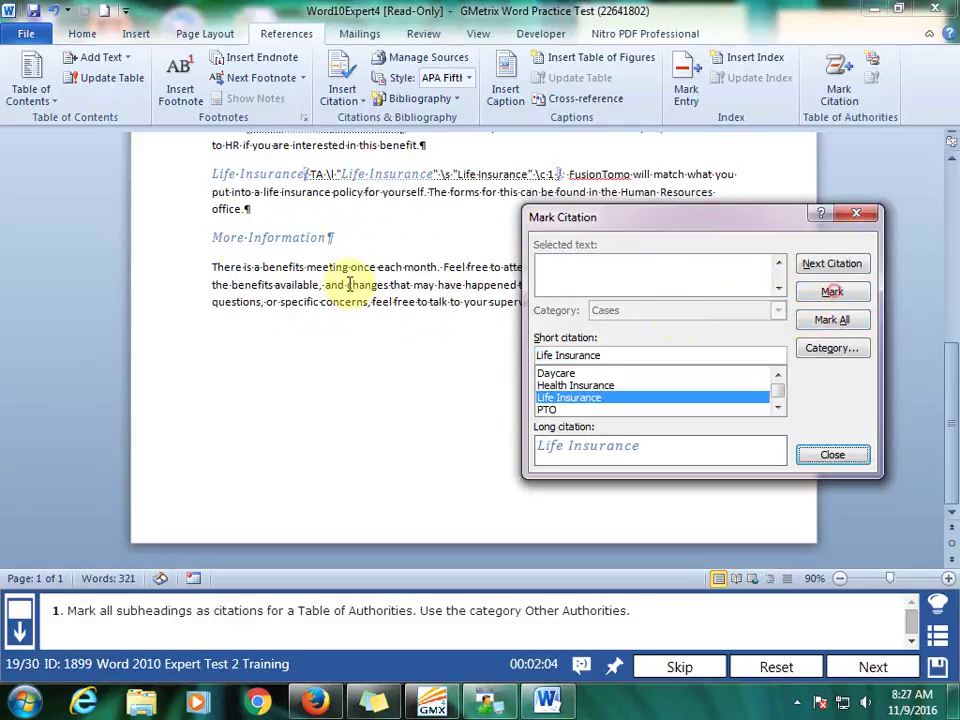
left_click(215, 237)
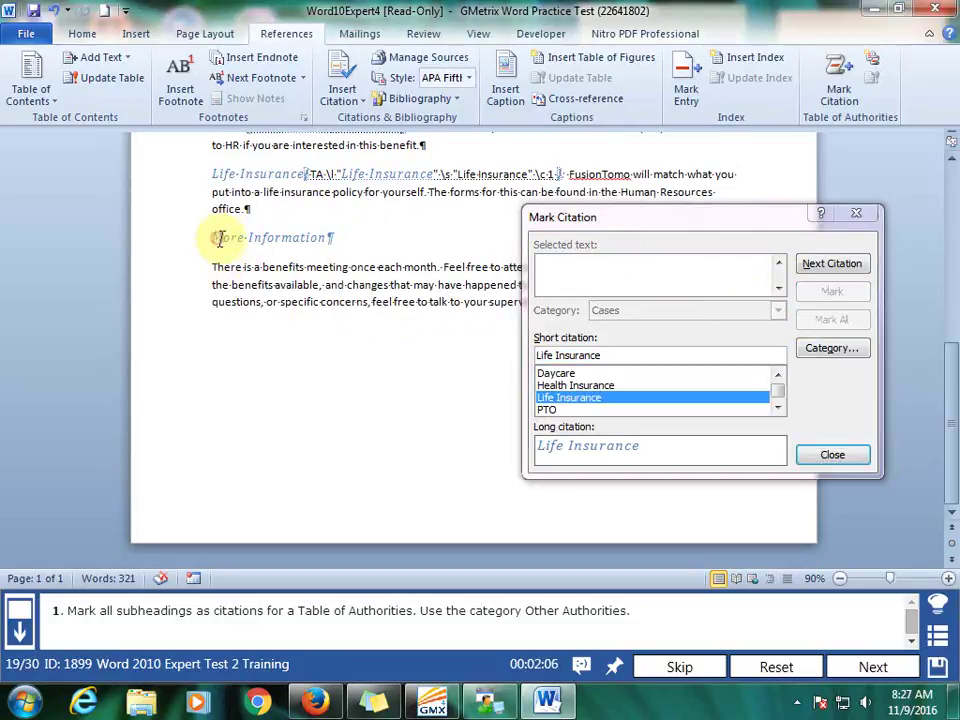
left_click_drag(218, 237, 378, 247)
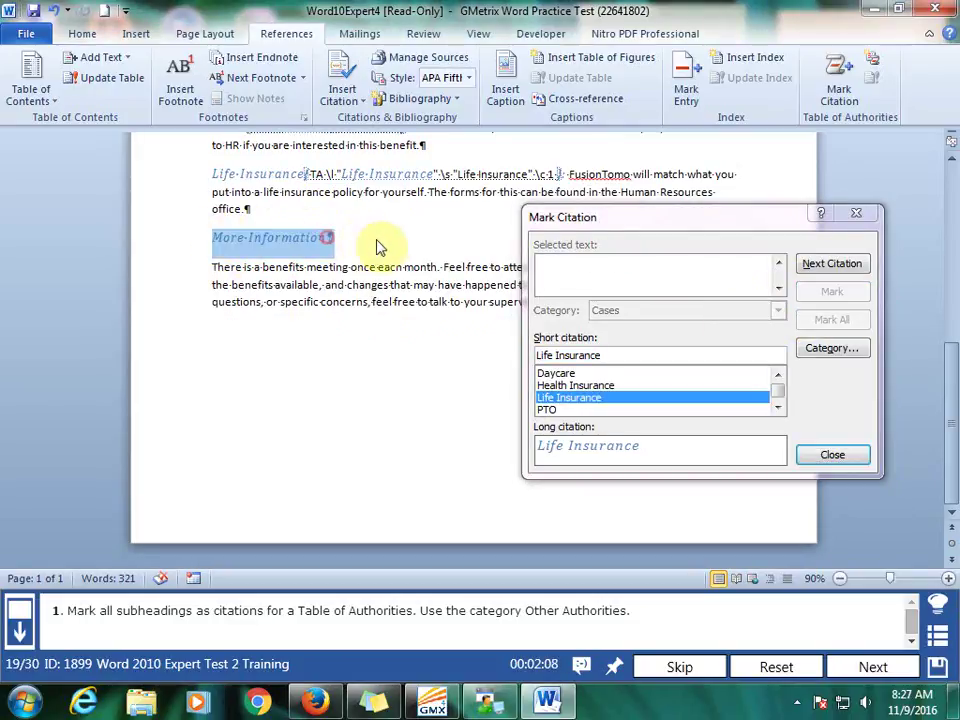
left_click(669, 268)
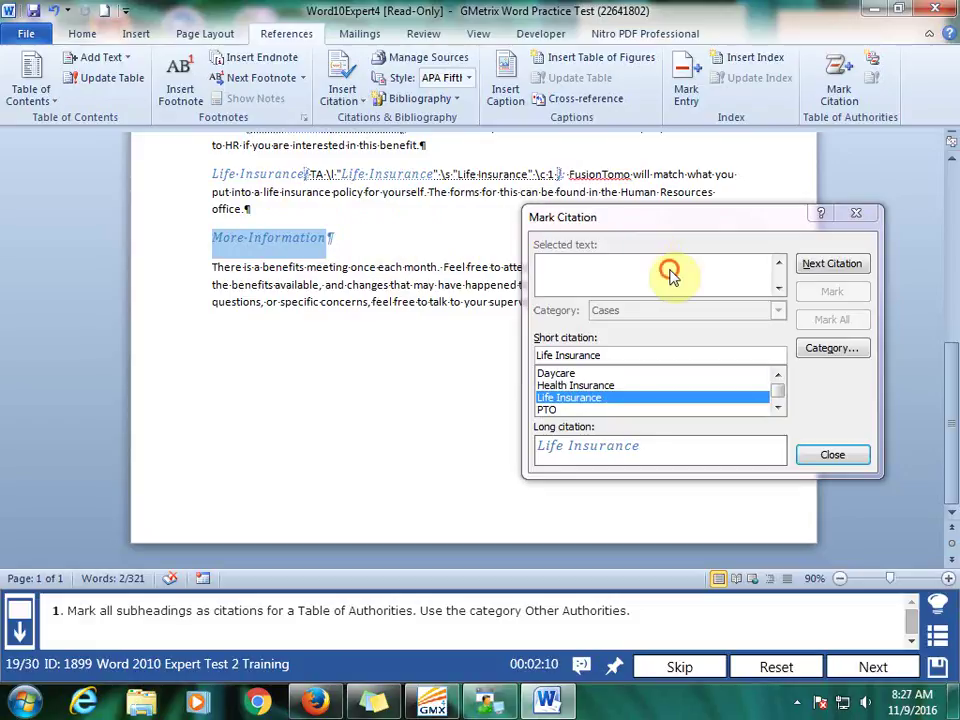
left_click(833, 292)
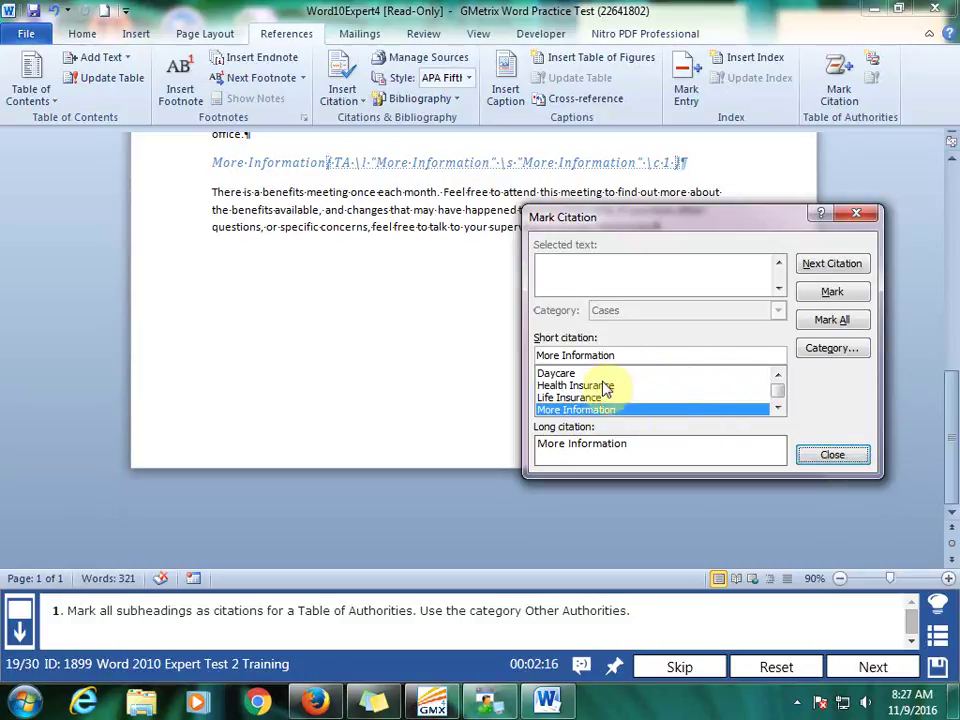
- Set the More Information and Life Insurance citations to Other Authorities
left_click(681, 405)
left_click(589, 398)
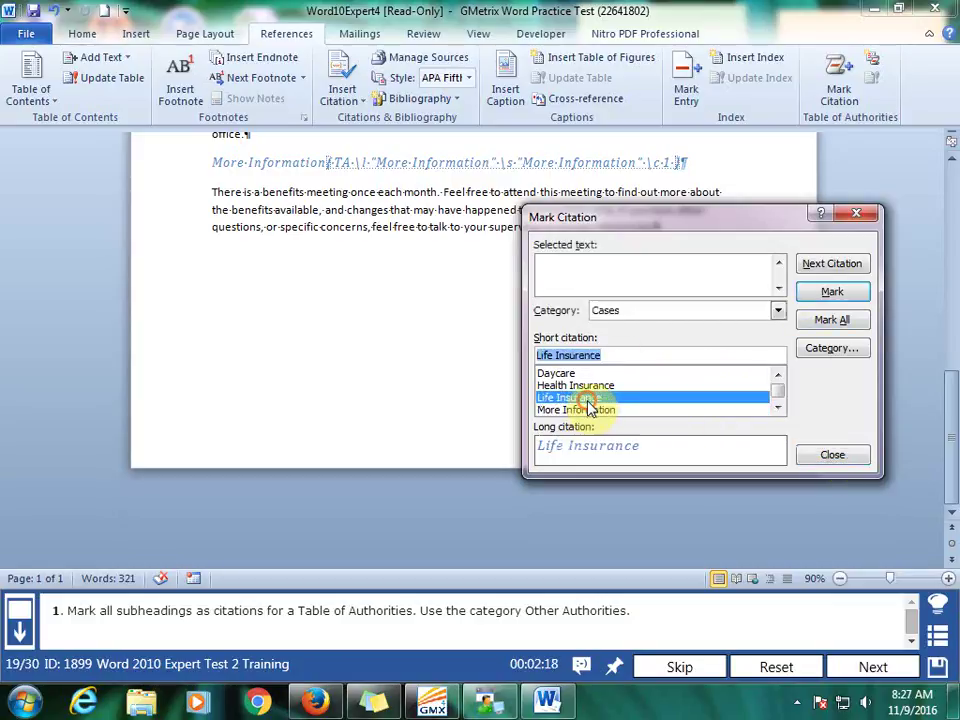
left_click(595, 411)
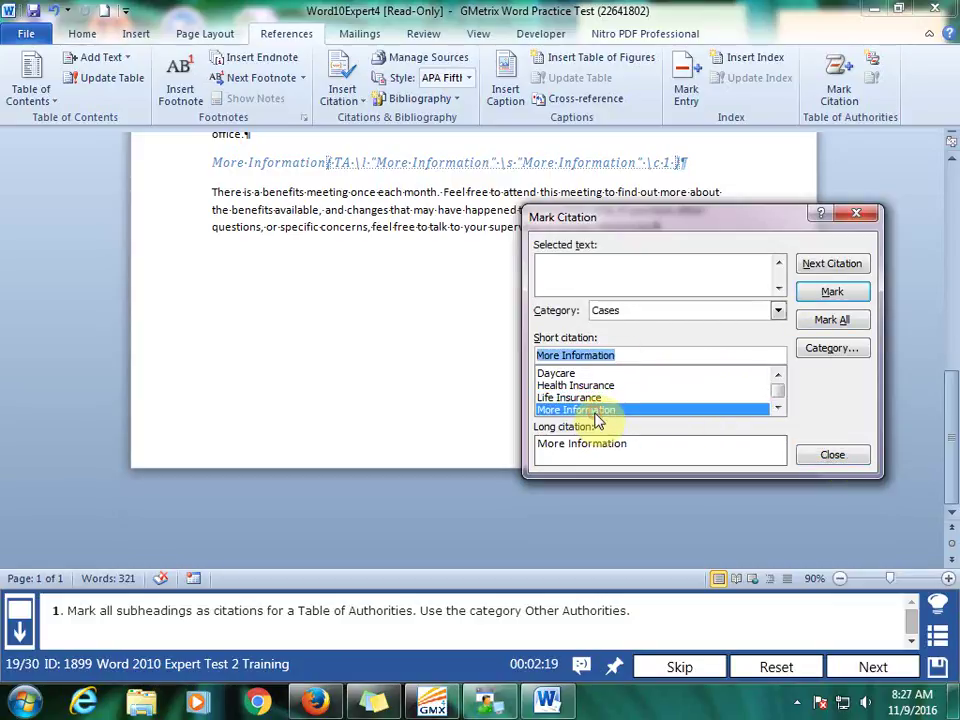
left_click(777, 312)
left_click(663, 355)
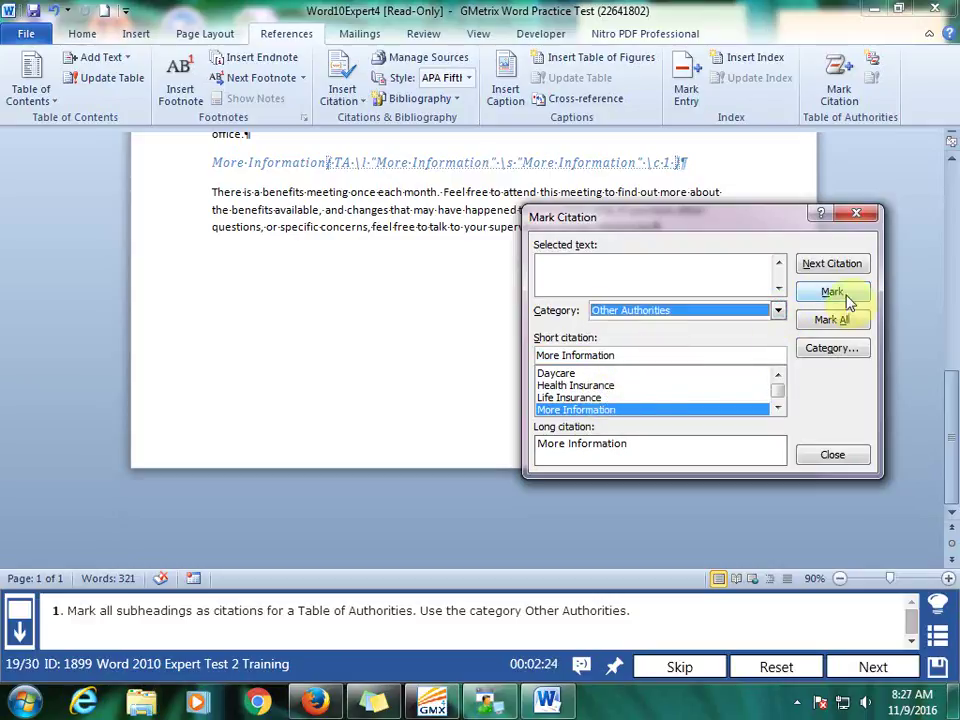
left_click(572, 397)
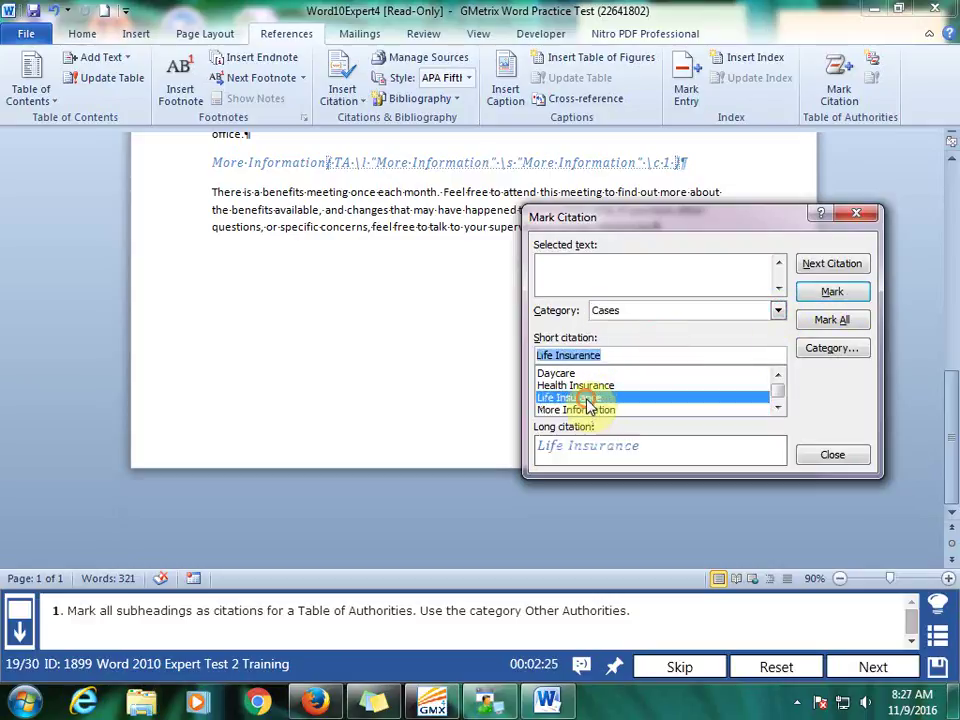
left_click(777, 311)
left_click(660, 351)
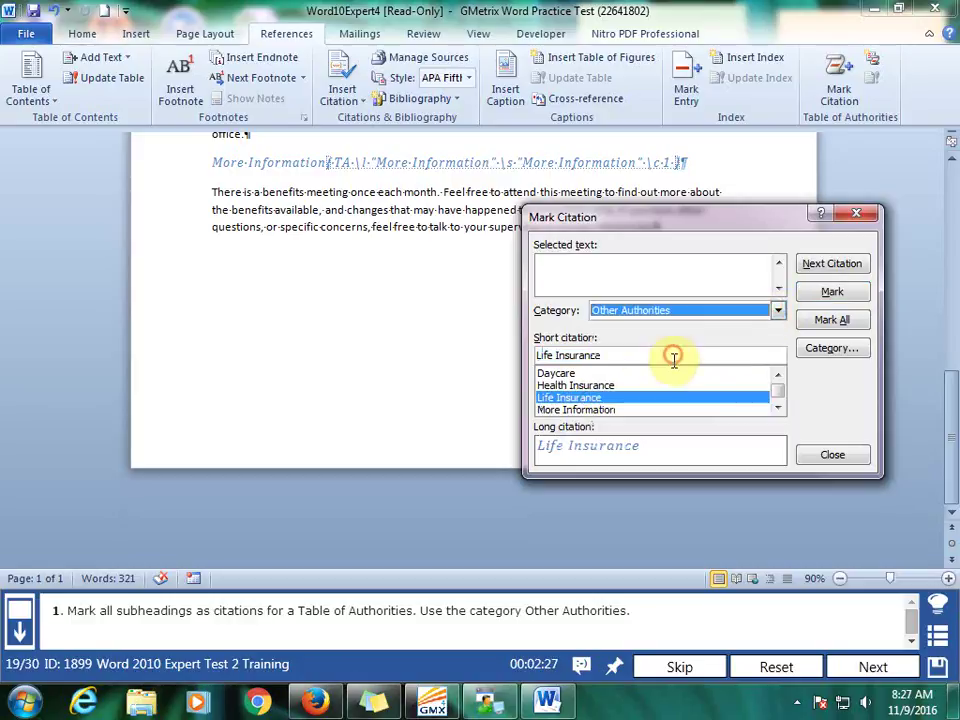
- Set the Health Insurance and Daycare citations to Other Authorities
left_click(585, 385)
left_click(780, 311)
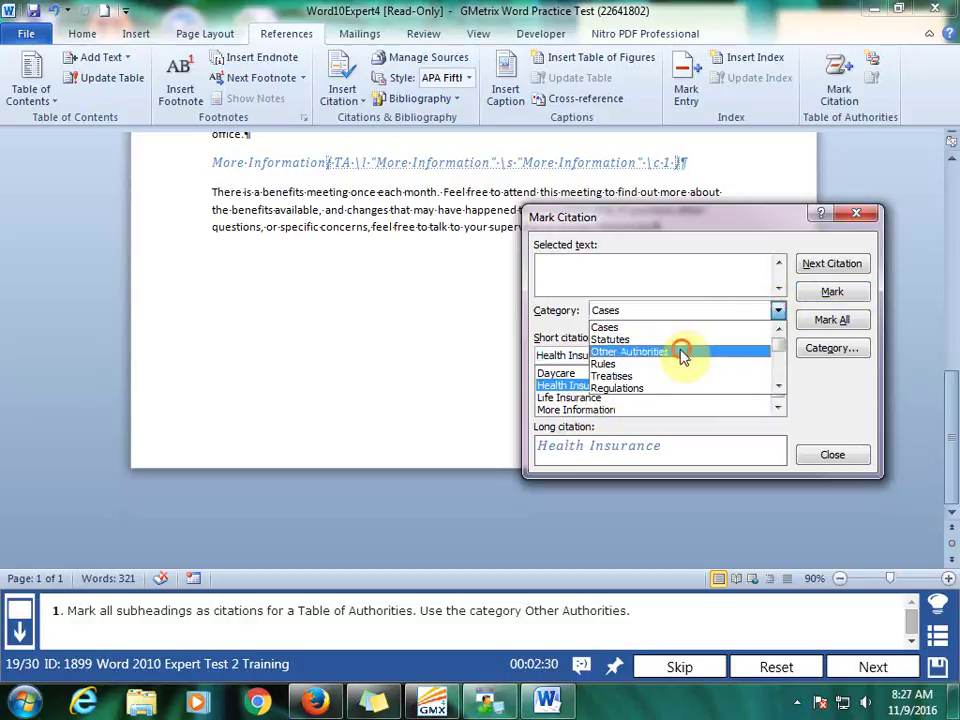
left_click(681, 349)
left_click(575, 373)
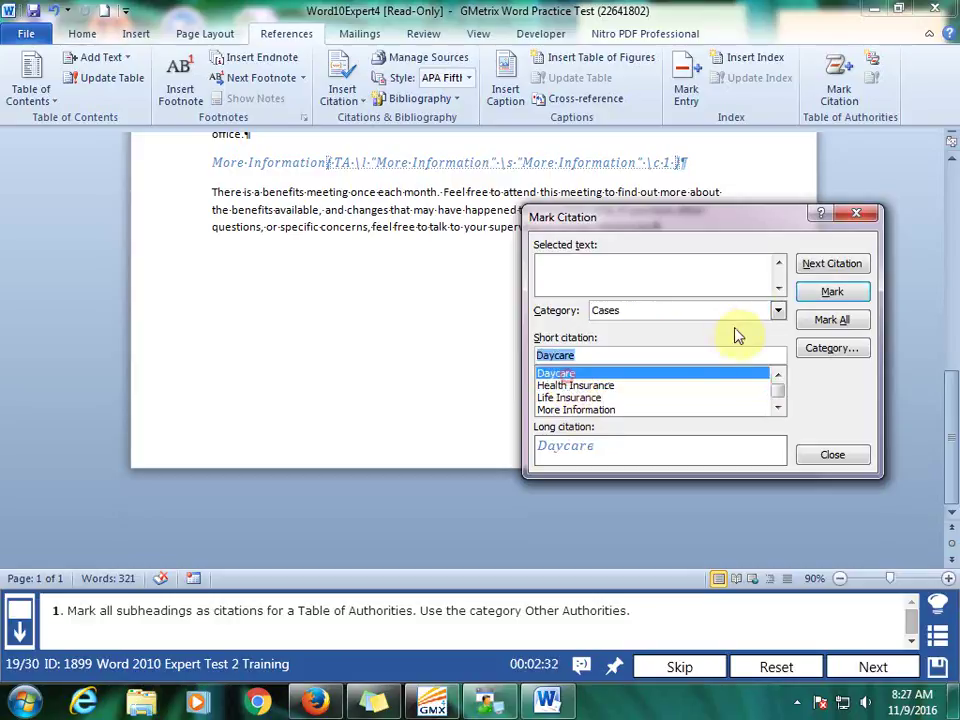
left_click(779, 310)
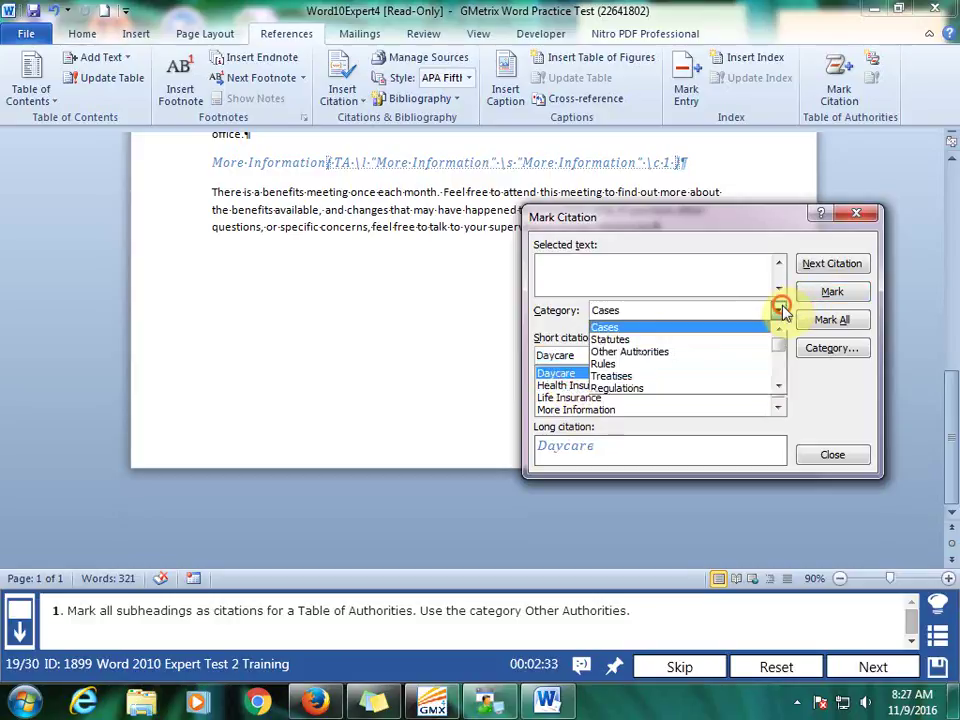
left_click(668, 352)
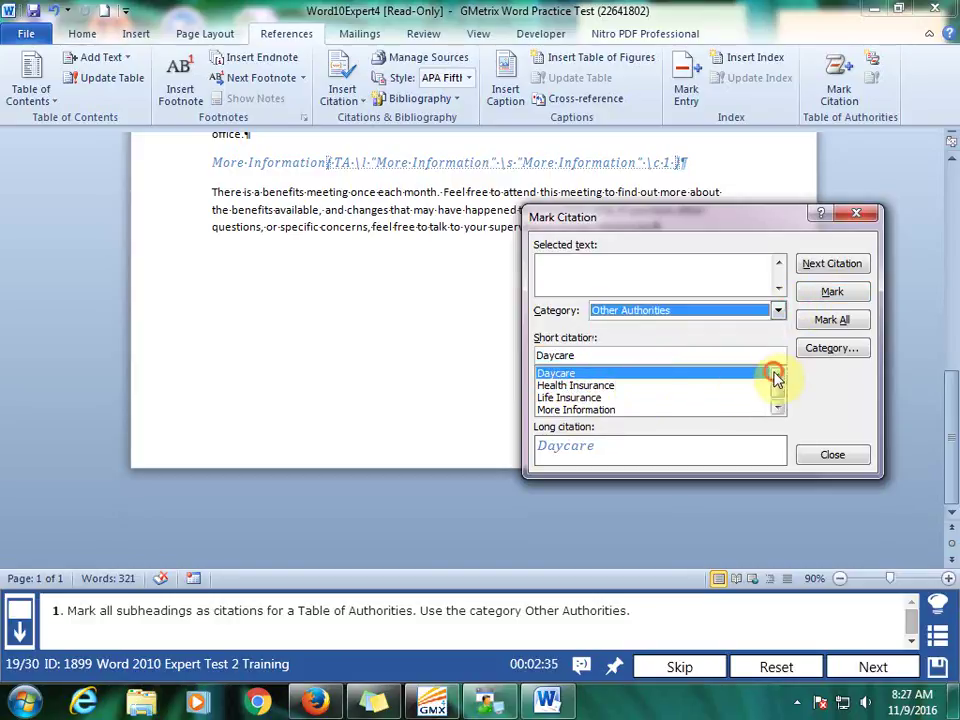
left_click(778, 409)
left_click(778, 409)
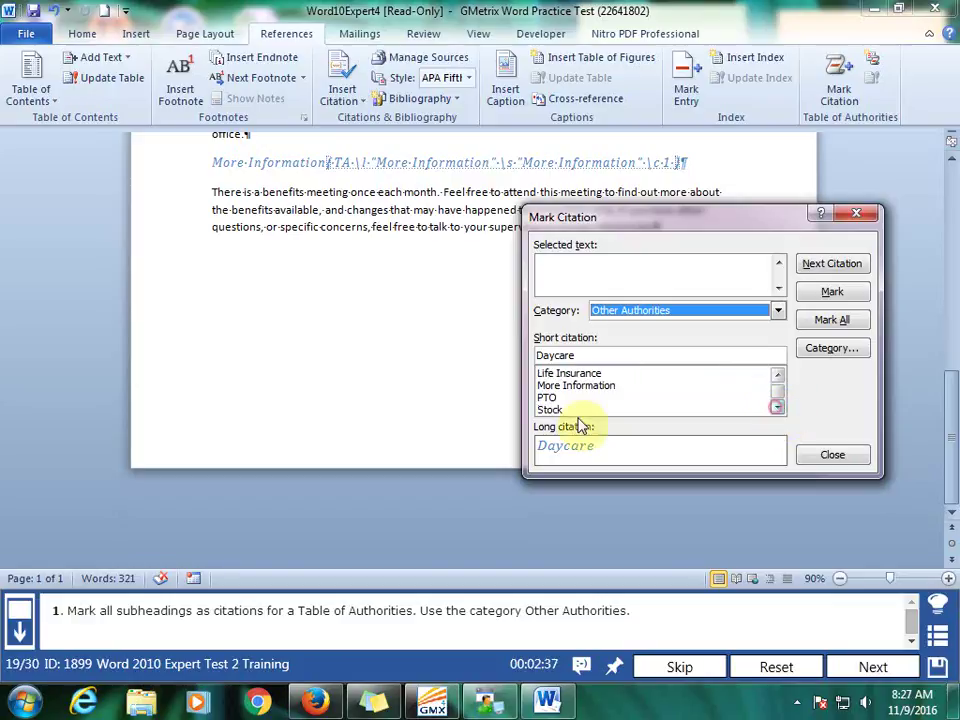
- Set the PTO and Stock citations to Other Authorities
left_click(547, 397)
left_click(778, 311)
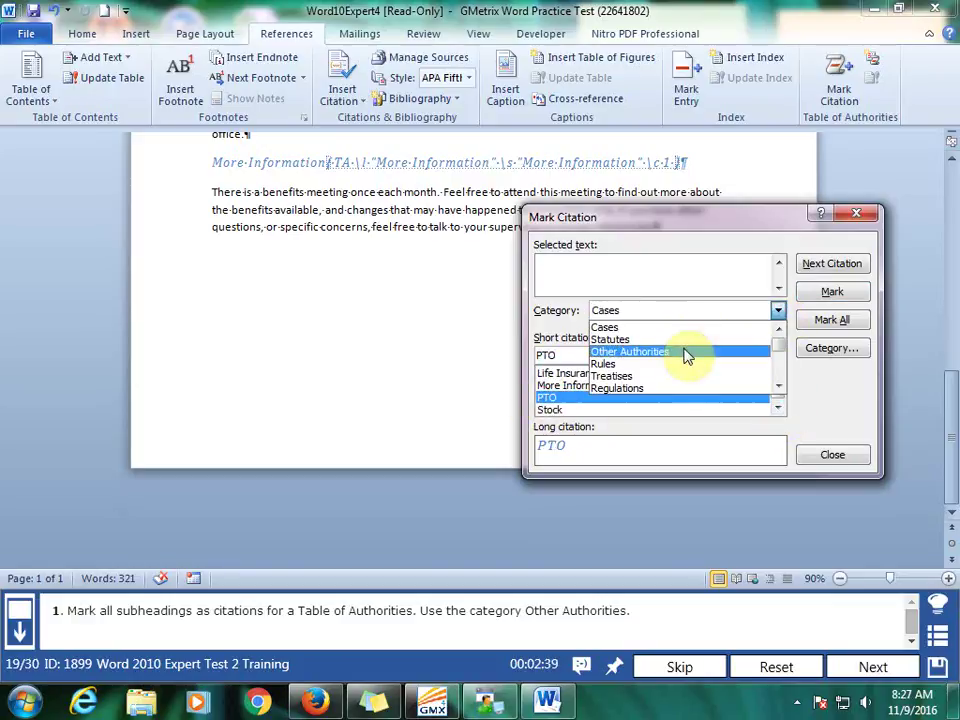
left_click(688, 354)
left_click(550, 410)
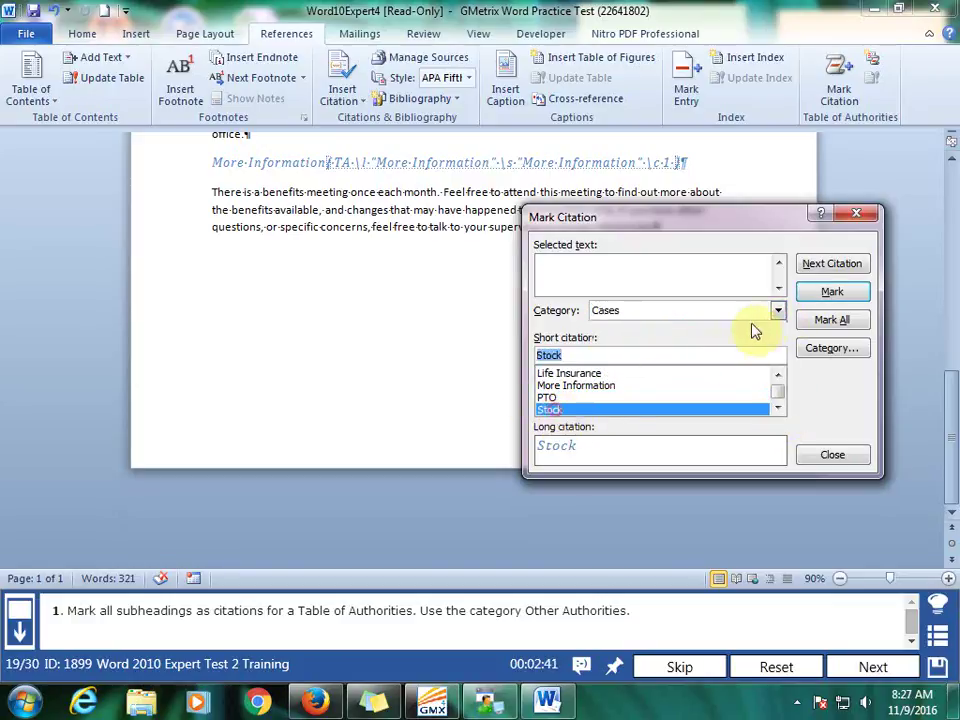
left_click(777, 312)
left_click(660, 353)
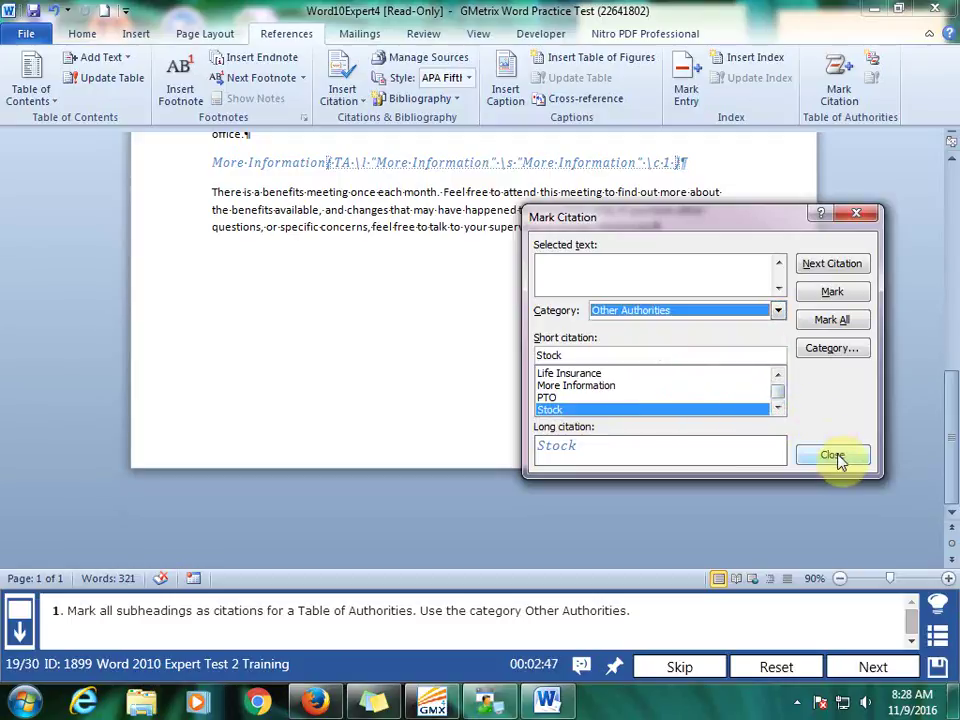
- Mark Daycare again under Other Authorities and set Health Insurance to Other Authorities
left_click(617, 386)
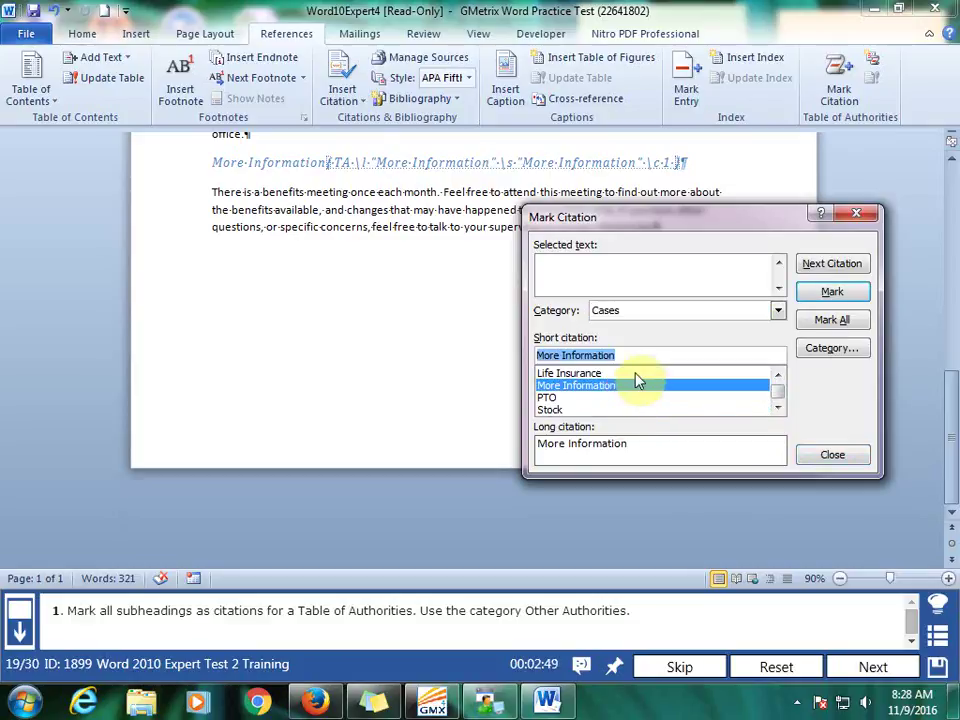
left_click(615, 373)
scroll(777, 381, "up", 2)
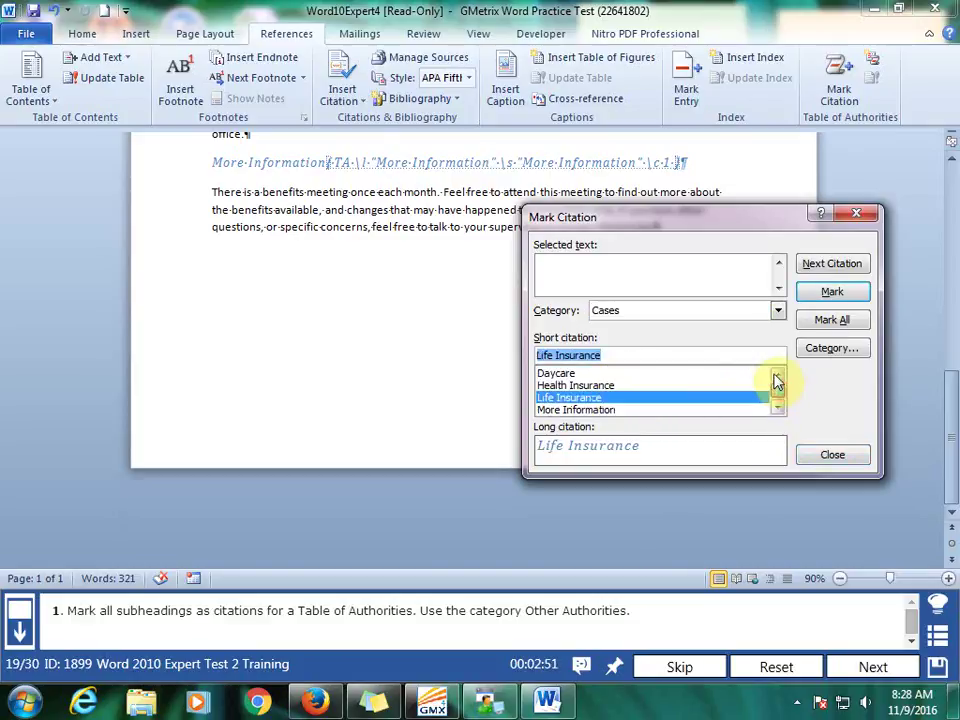
left_click(638, 373)
left_click(832, 296)
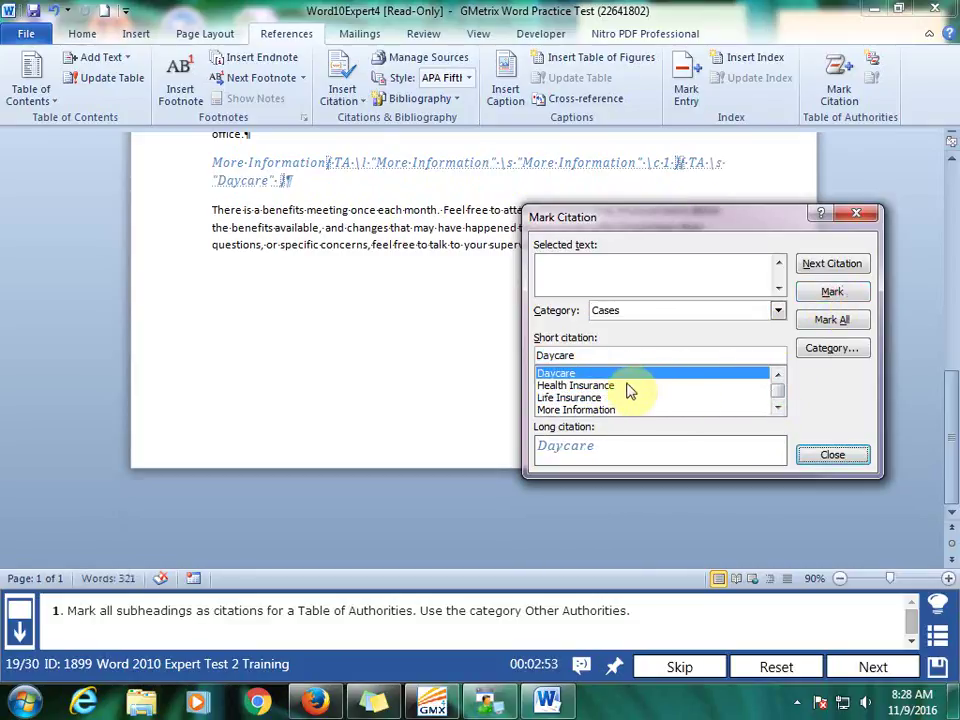
left_click(777, 312)
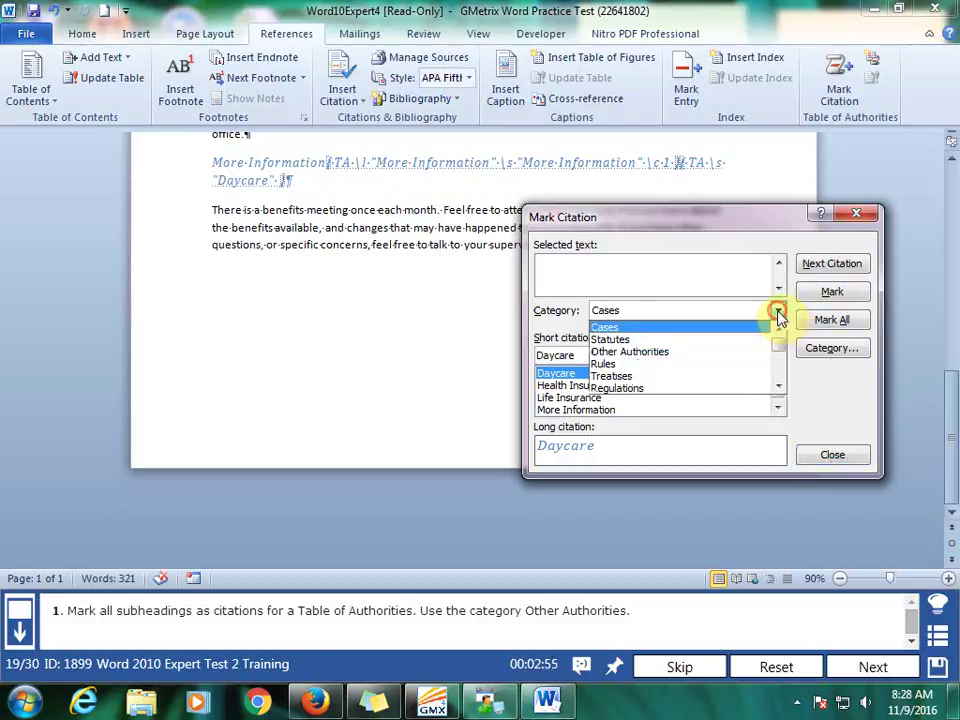
left_click(652, 350)
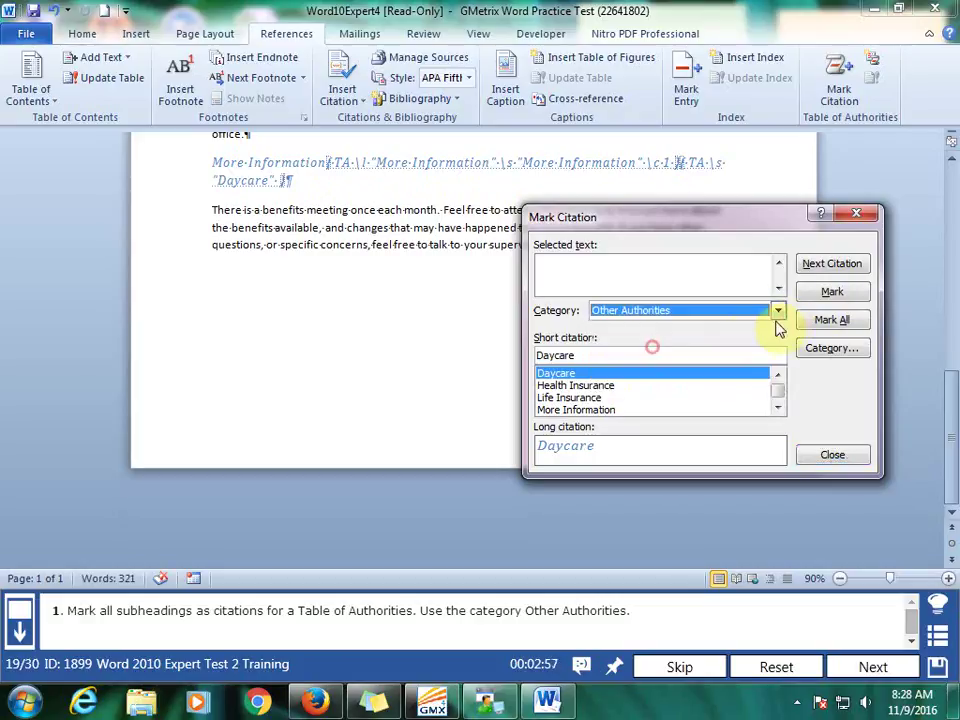
left_click(850, 293)
left_click(603, 388)
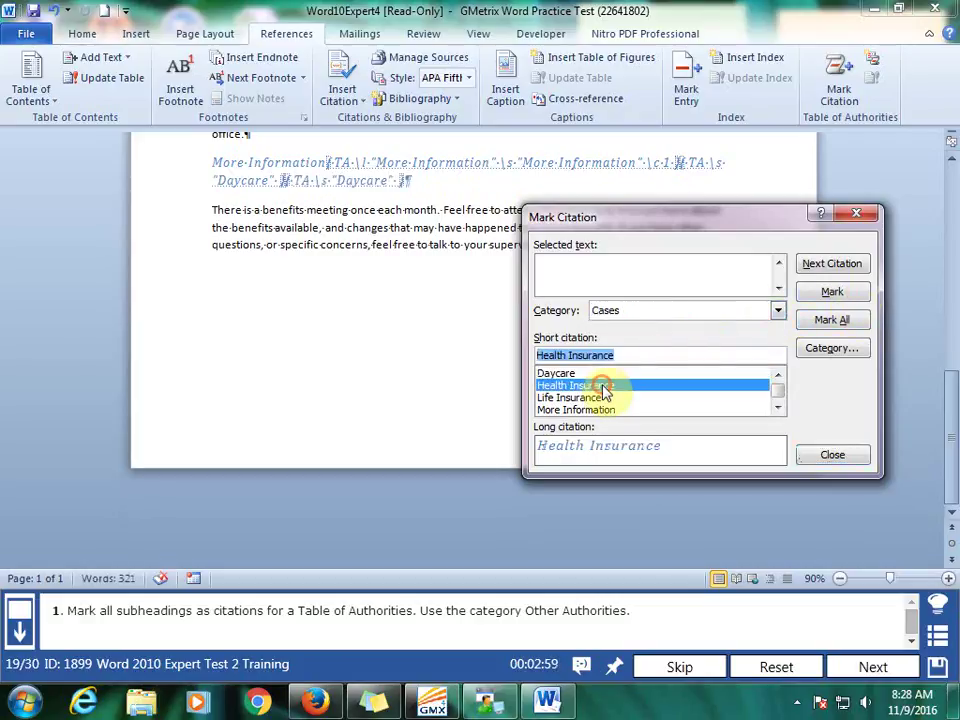
left_click(724, 316)
left_click(658, 351)
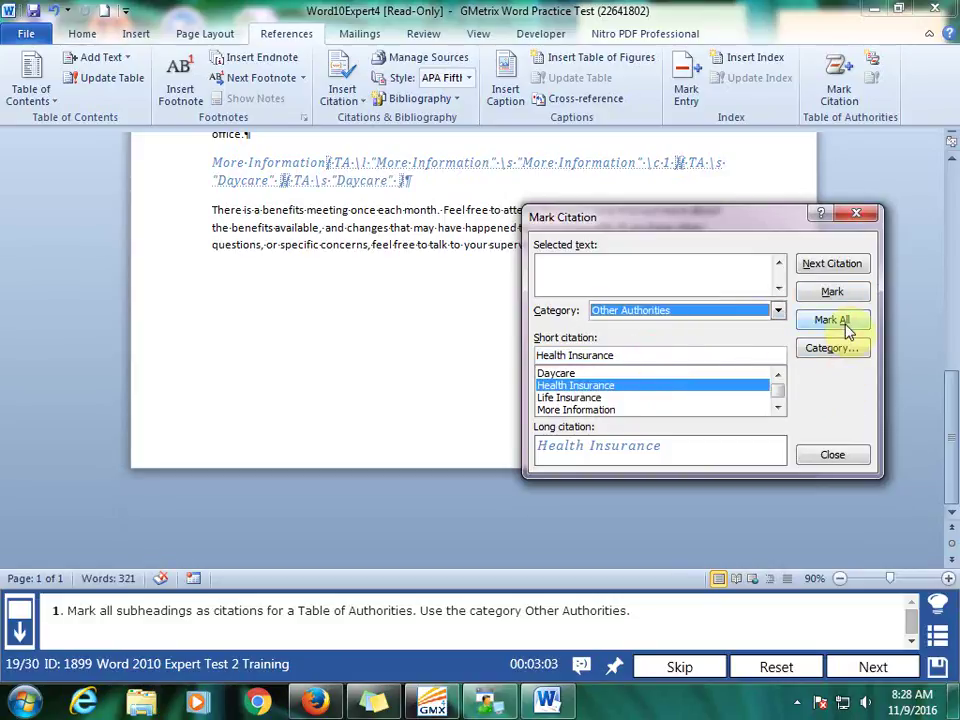
- Close Mark Citation and reload question 19, Mark Citations, from the GMetrix question list
left_click(833, 457)
left_click(937, 642)
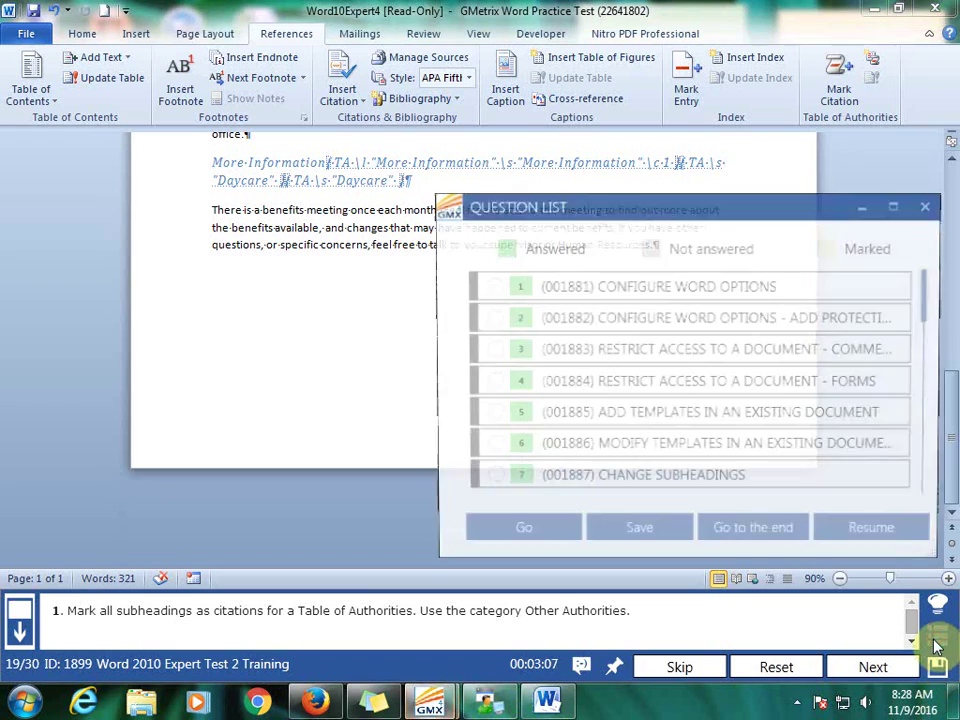
left_click(737, 538)
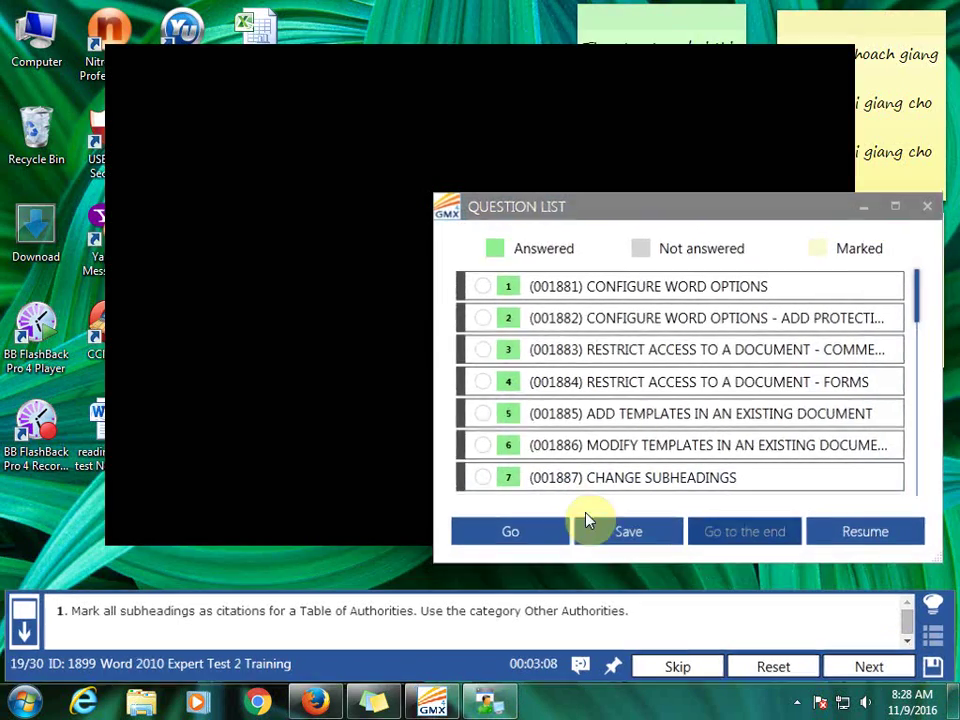
scroll(274, 407, "down", 4)
scroll(313, 394, "down", 3)
scroll(310, 395, "up", 2)
scroll(311, 392, "up", 2)
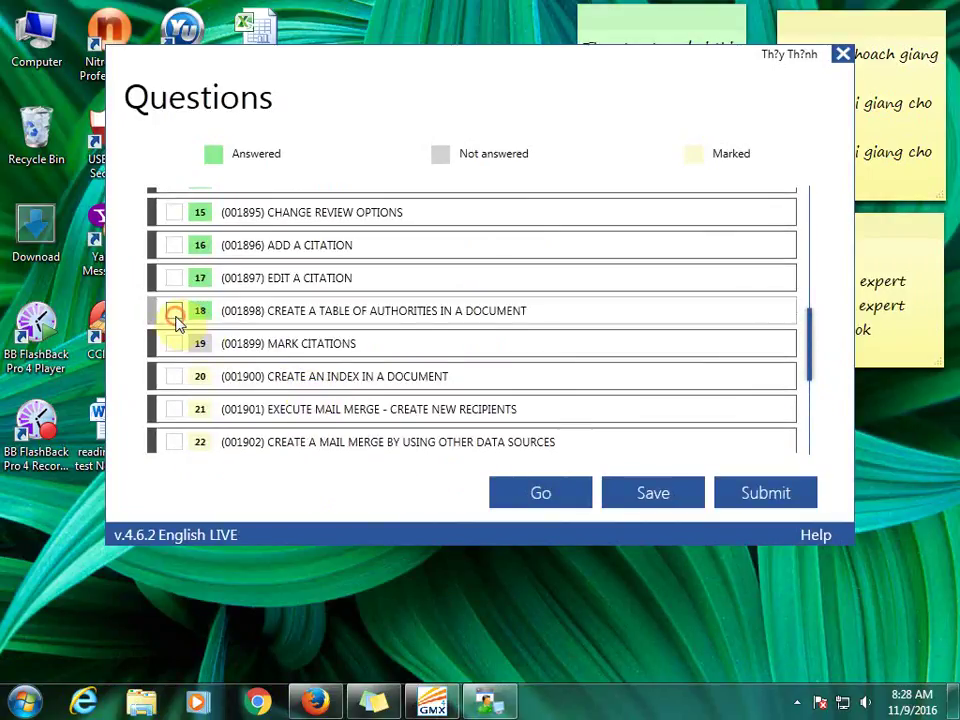
left_click(174, 342)
left_click(530, 500)
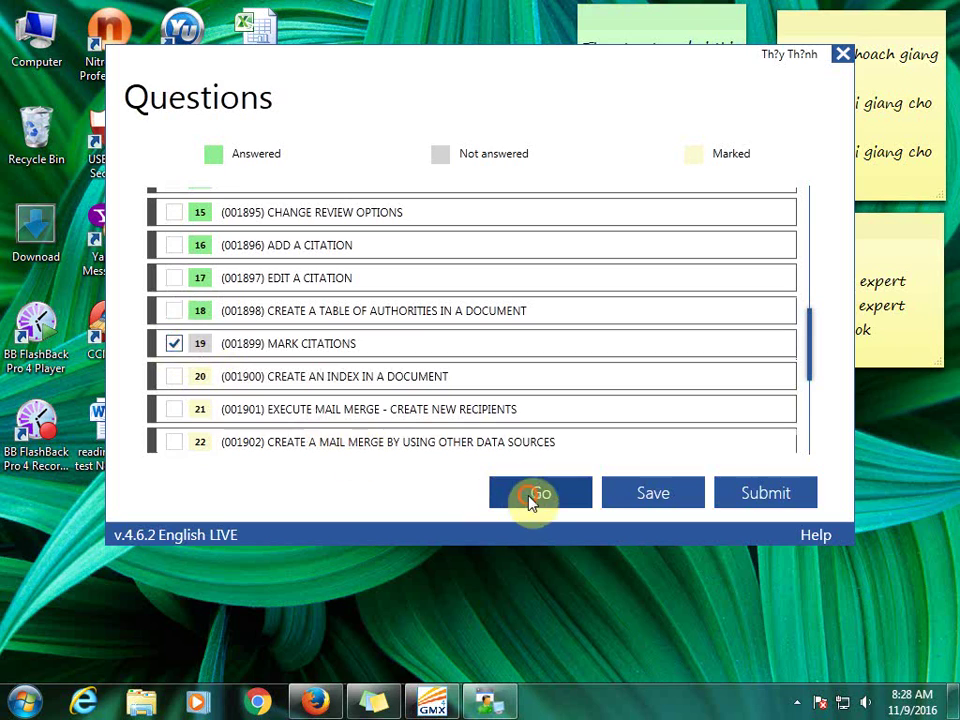
left_click(533, 500)
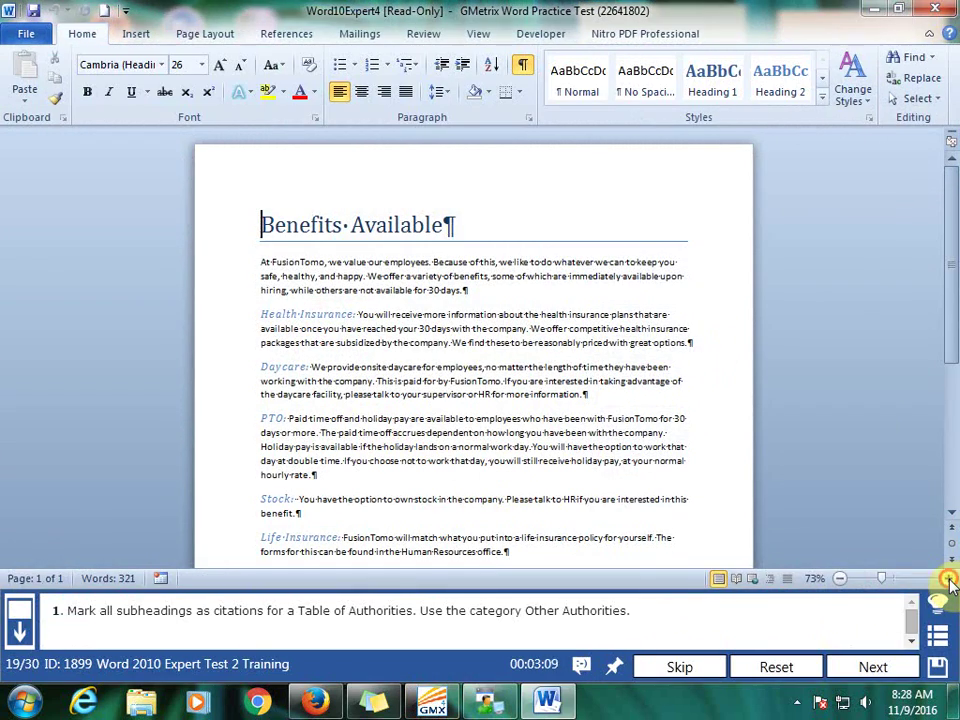
- Zoom to 100% and mark Health Insurance as an Other Authorities citation
left_click(948, 578)
left_click(948, 578)
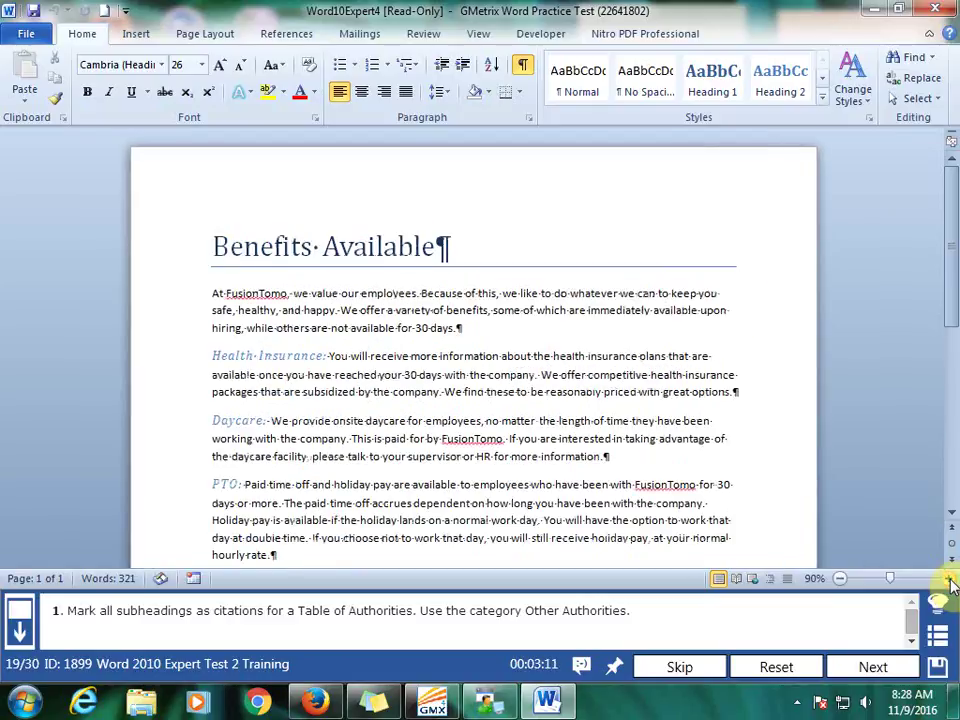
left_click(948, 578)
left_click(180, 381)
left_click(304, 381, "shift")
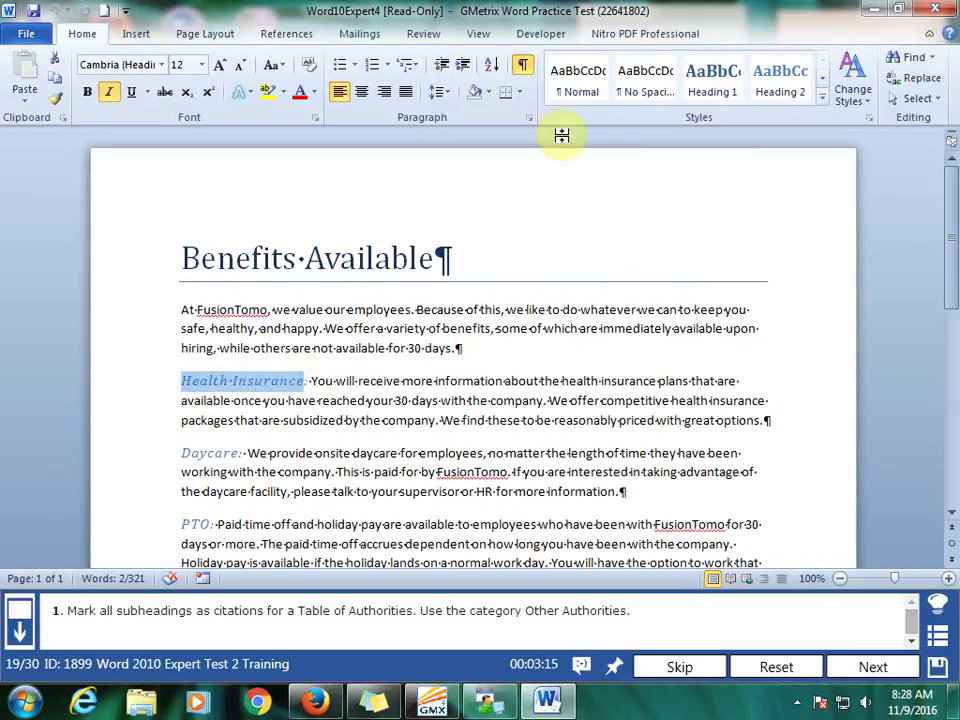
left_click(289, 32)
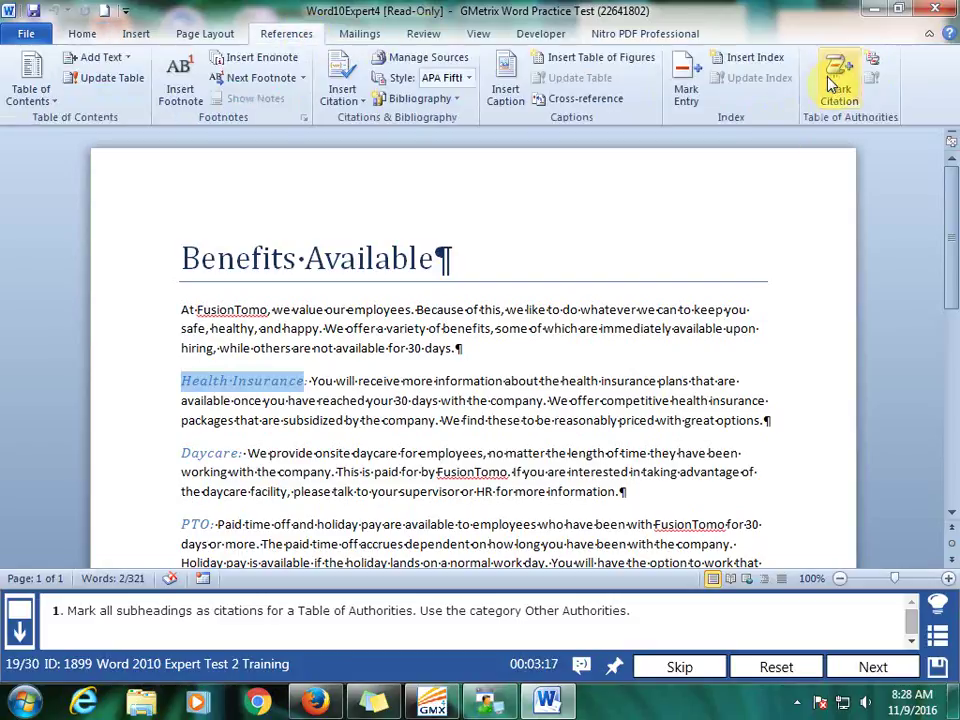
left_click(831, 100)
left_click(705, 313)
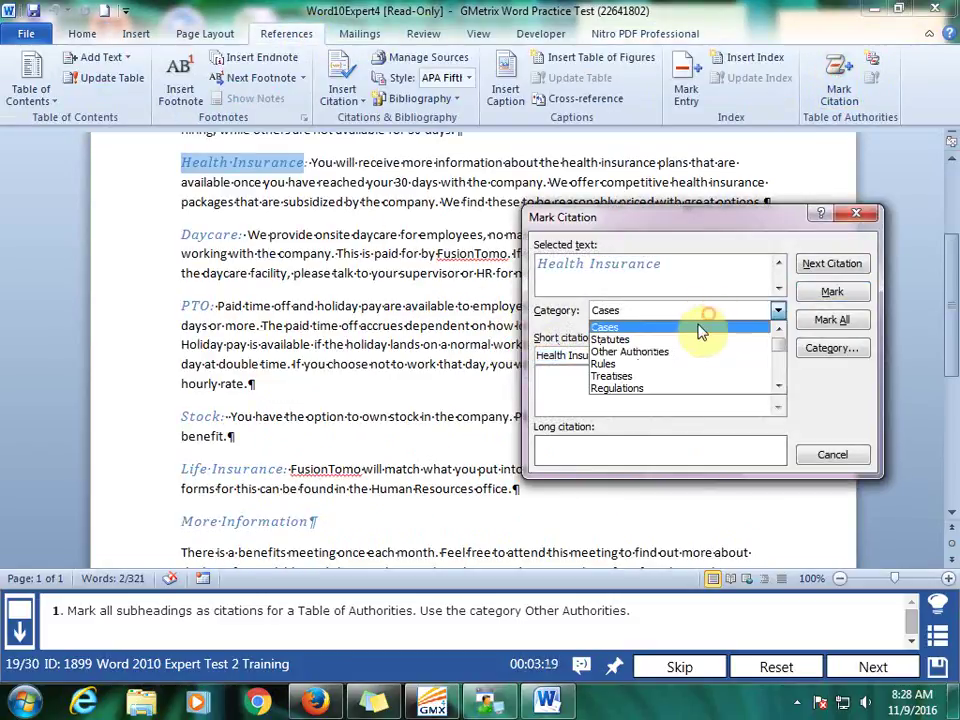
left_click(675, 353)
left_click(838, 300)
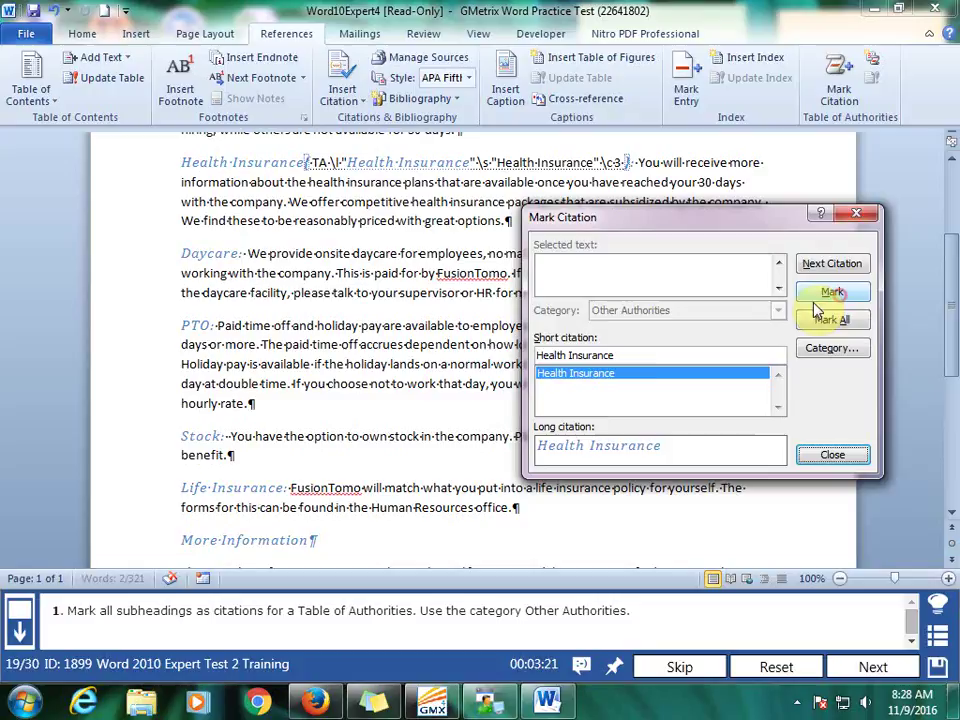
- Mark the Daycare and PTO subheadings as citations
left_click_drag(183, 253, 220, 253)
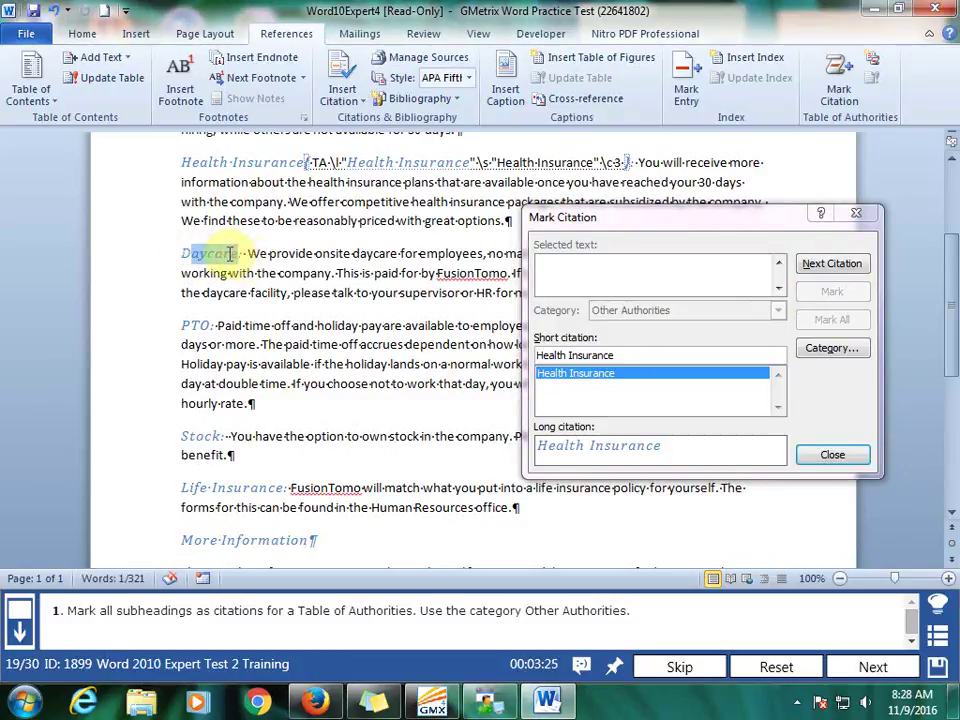
left_click(182, 252)
left_click_drag(233, 253, 268, 262)
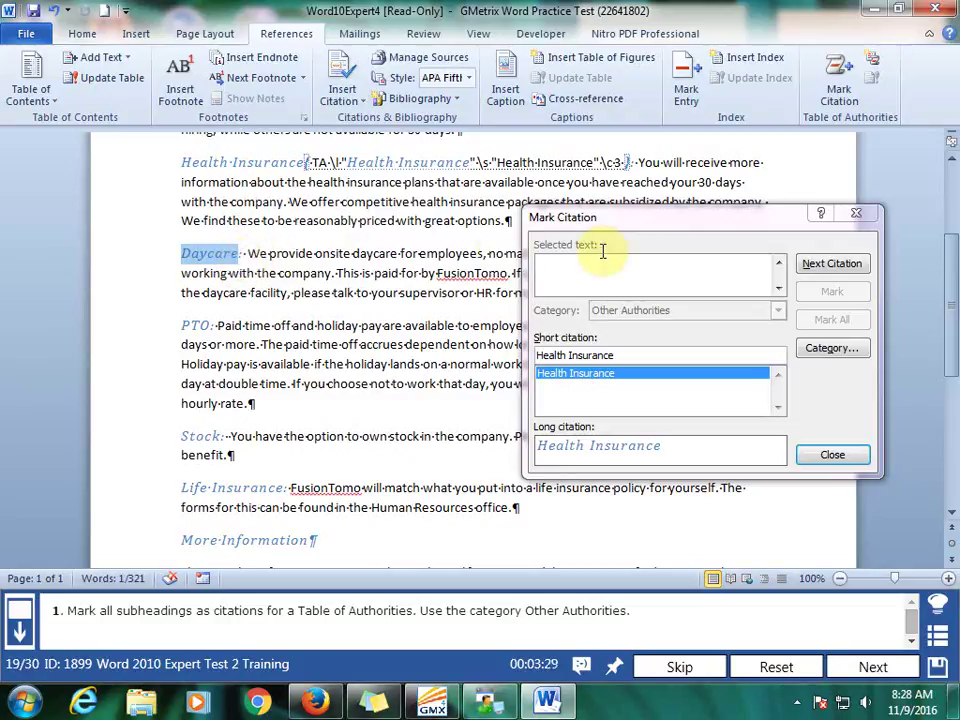
left_click(812, 298)
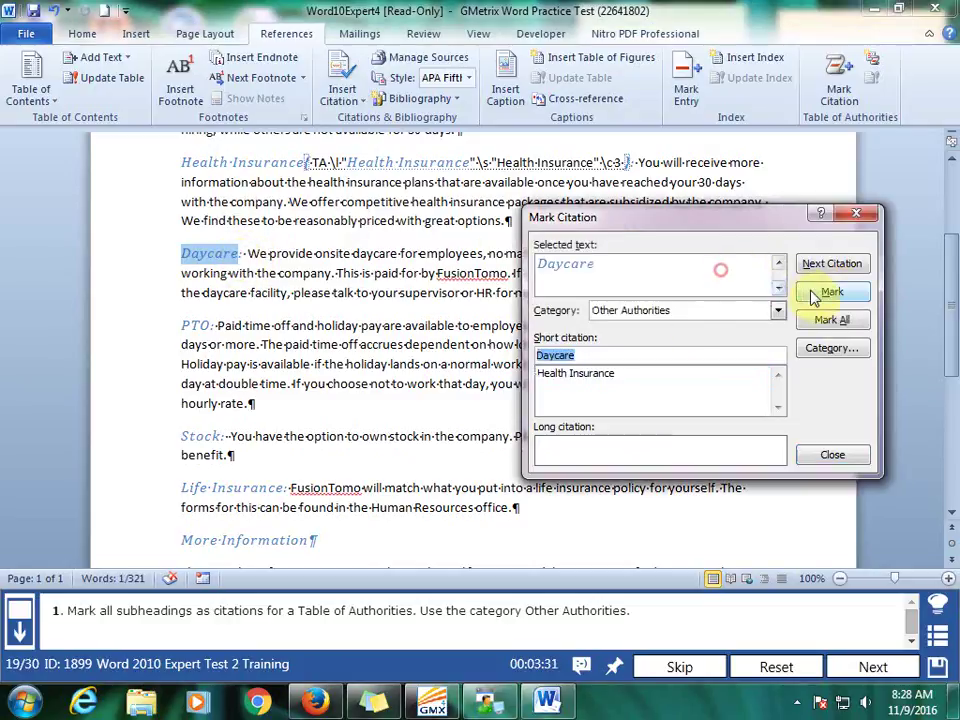
left_click(830, 292)
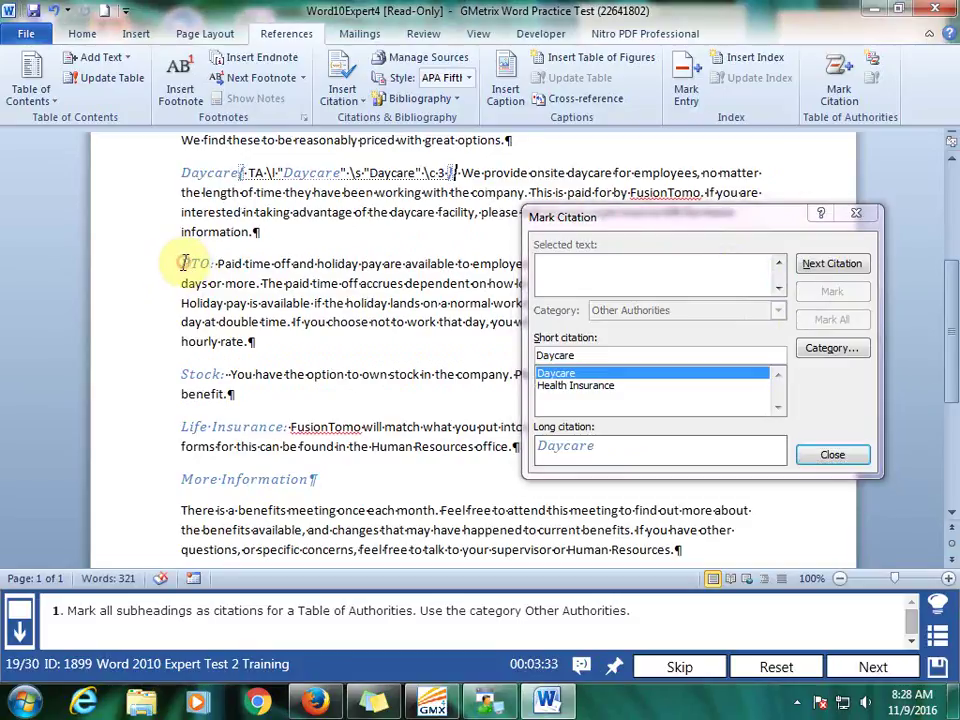
double_click(207, 262)
left_click(700, 280)
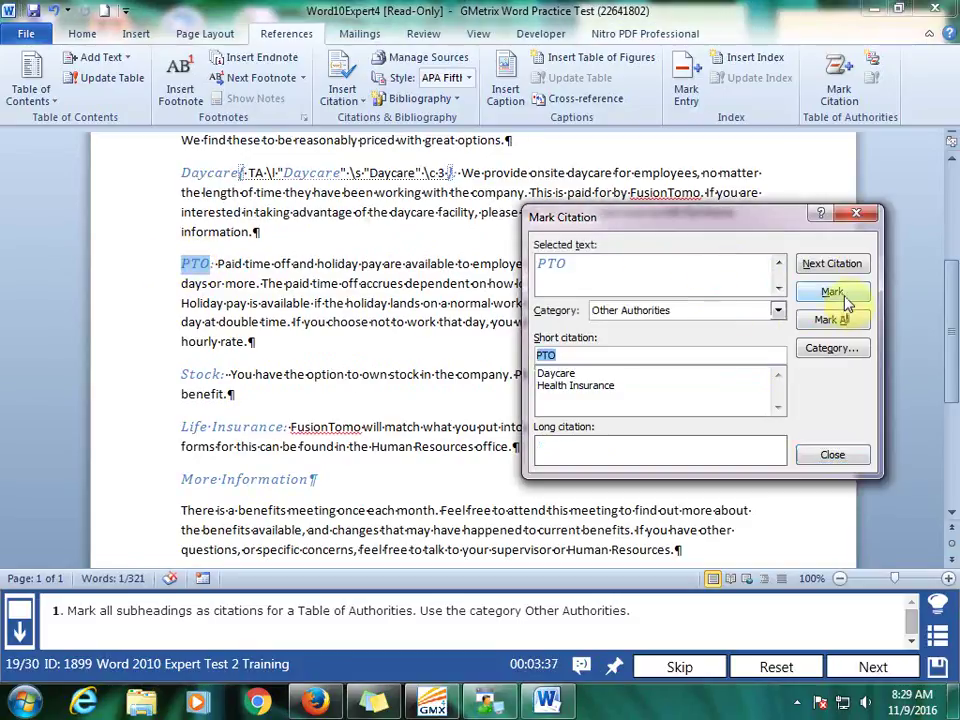
left_click(840, 298)
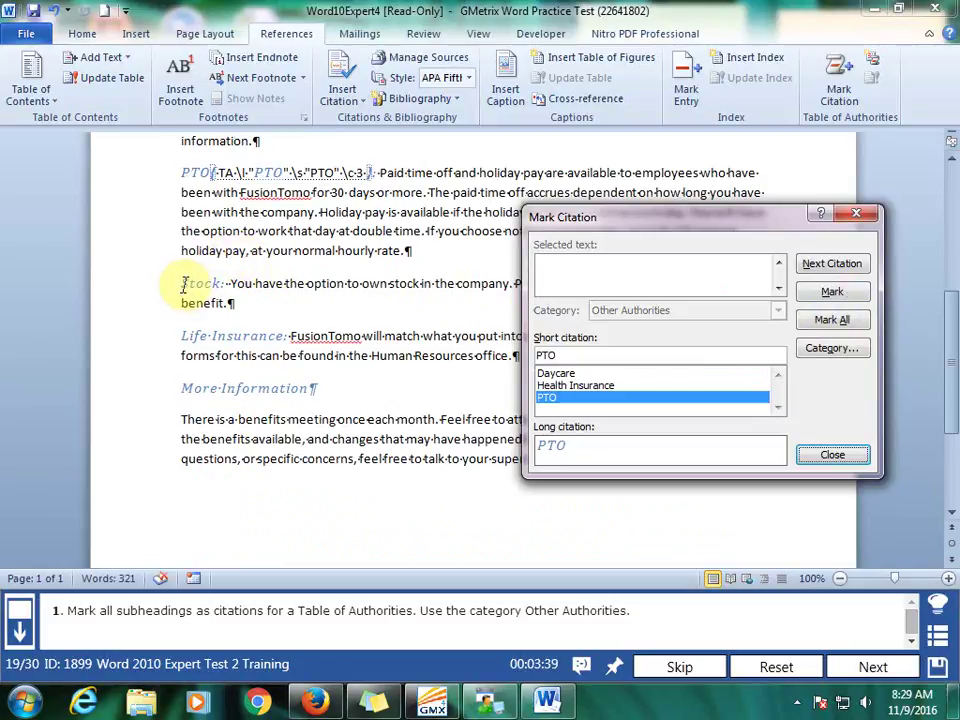
- Mark the Stock and Life Insurance subheadings as citations
left_click(185, 285)
left_click_drag(184, 280, 215, 282)
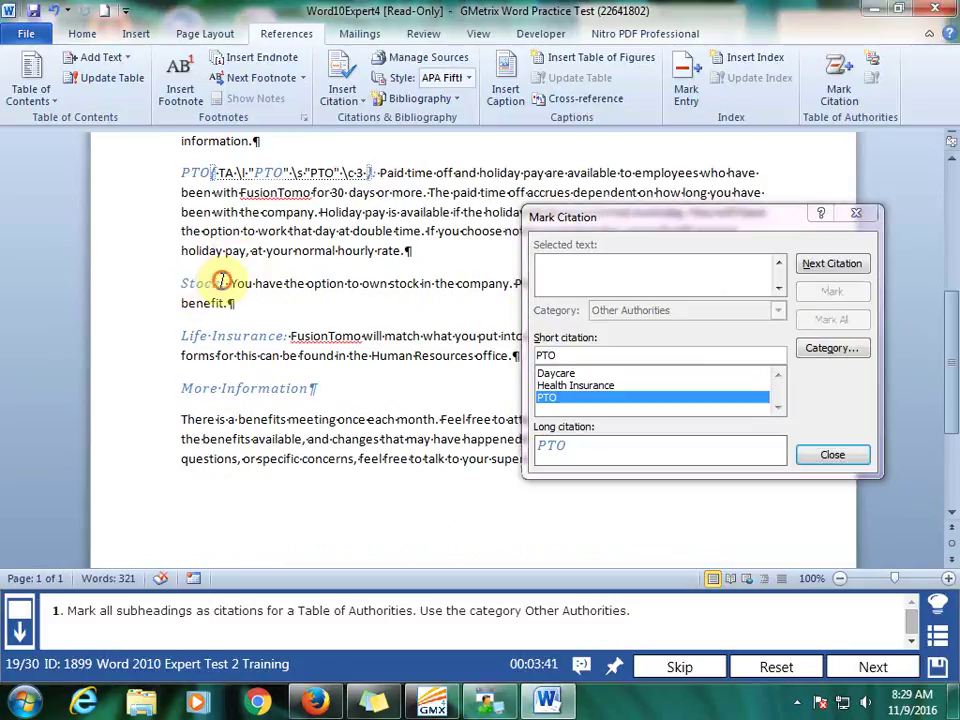
left_click(728, 282)
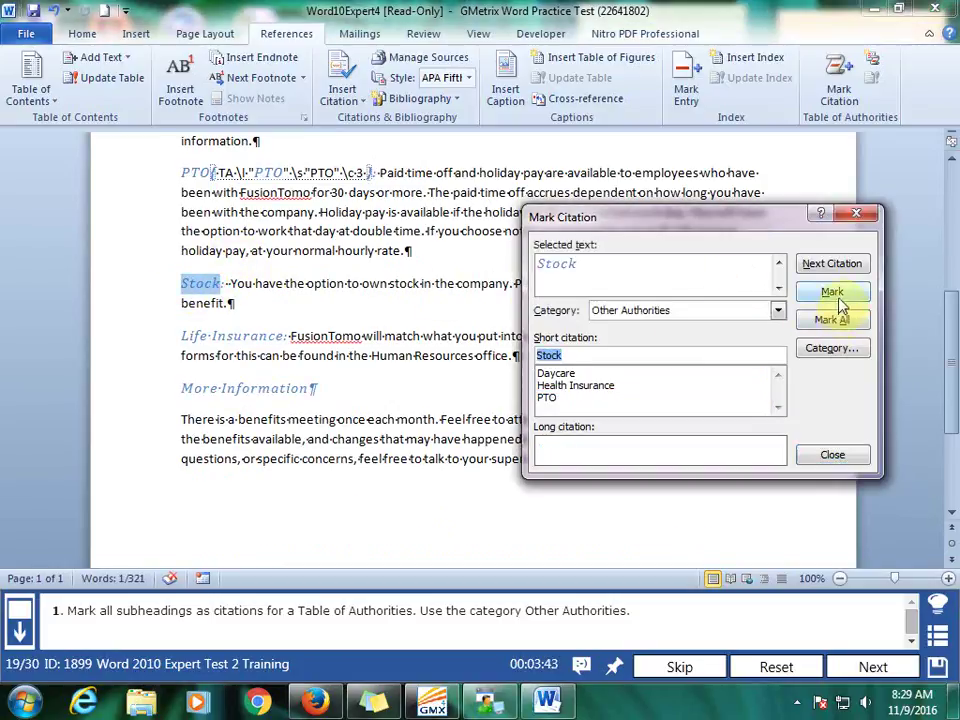
left_click(832, 292)
left_click(185, 224)
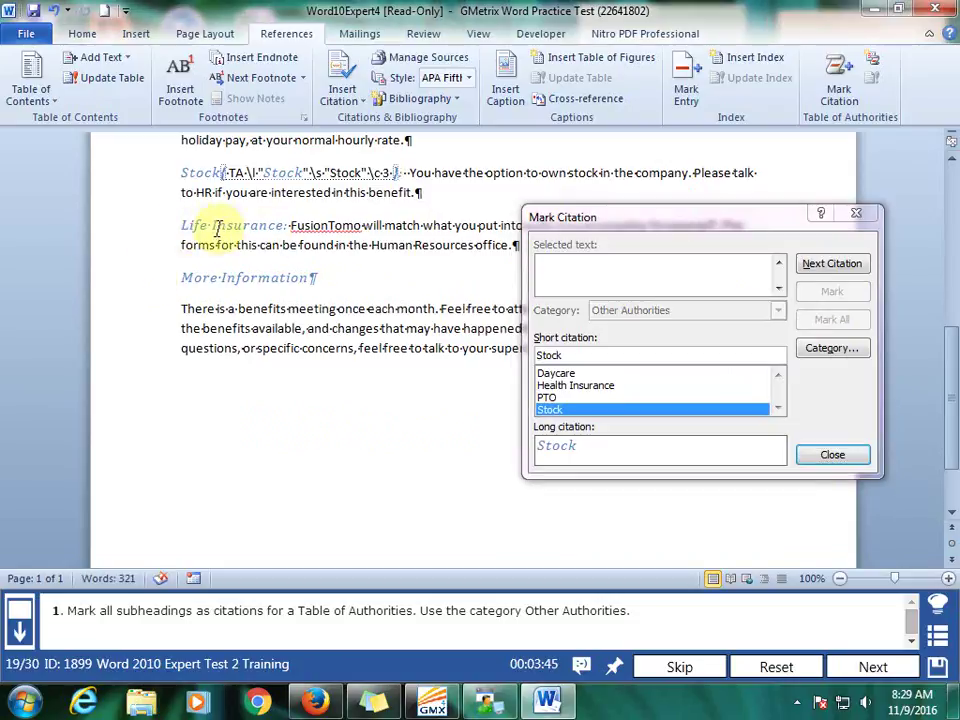
left_click_drag(181, 226, 284, 228)
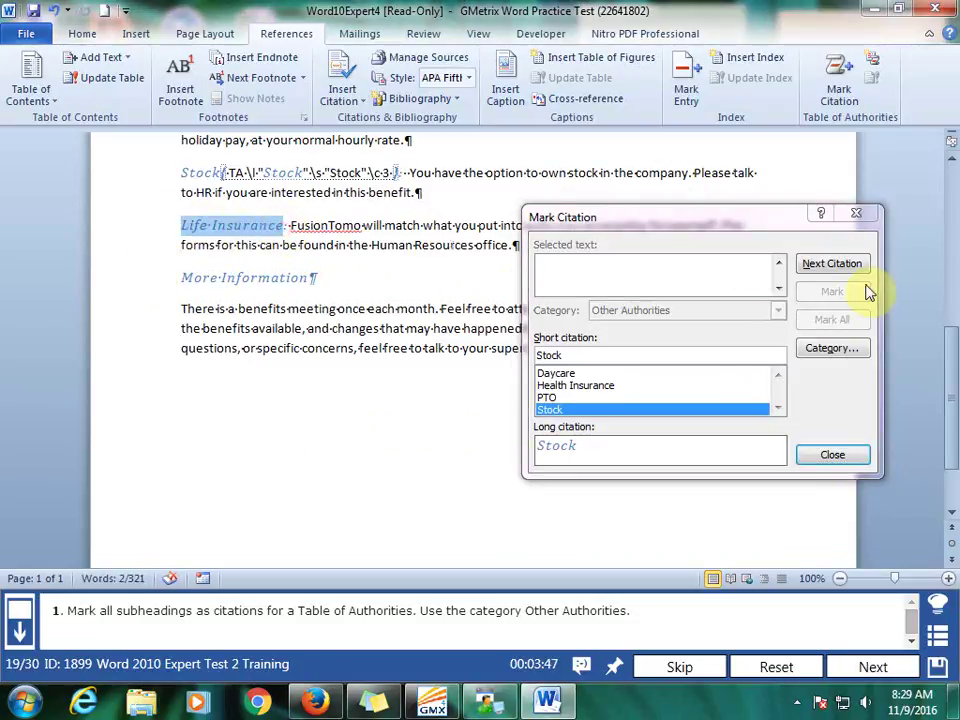
left_click(694, 264)
left_click(845, 293)
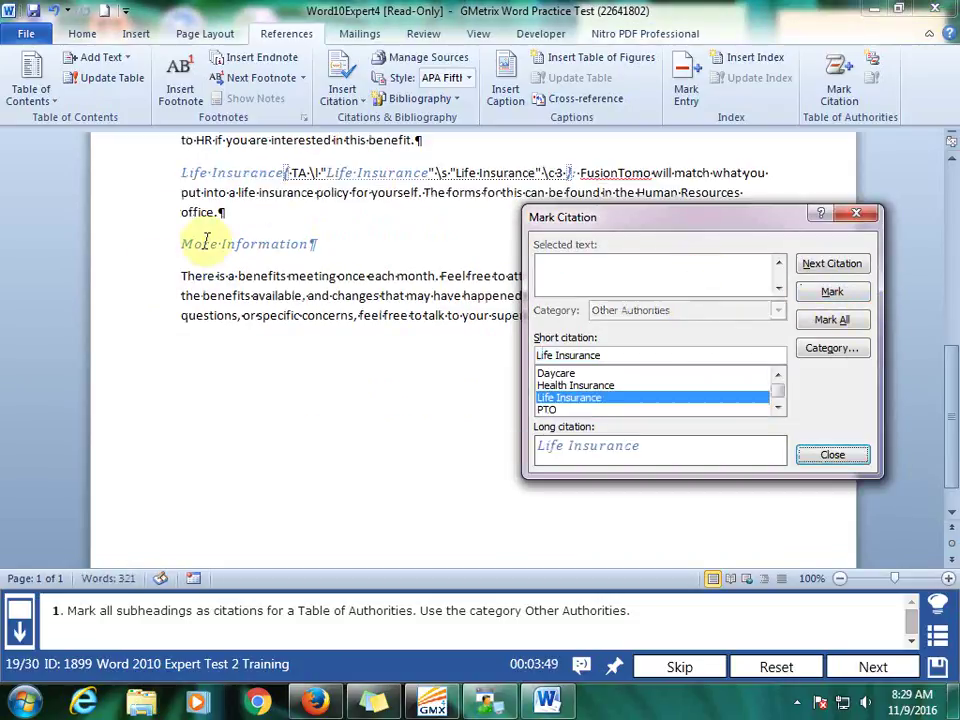
- Mark More Information as a citation and close the Mark Citation window
left_click(185, 243)
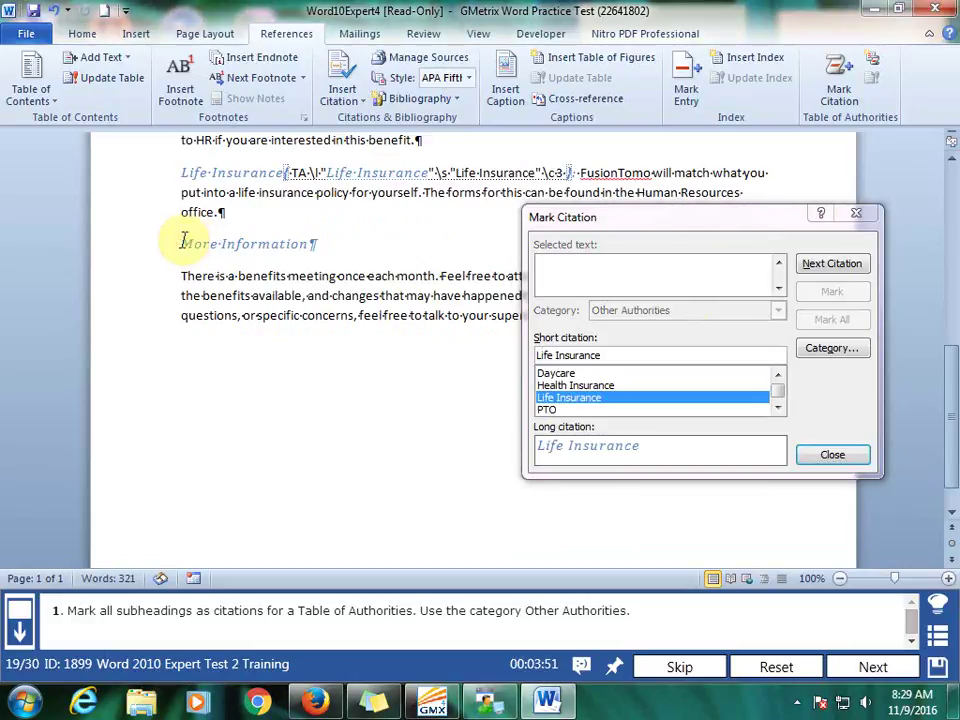
left_click_drag(185, 243, 320, 247)
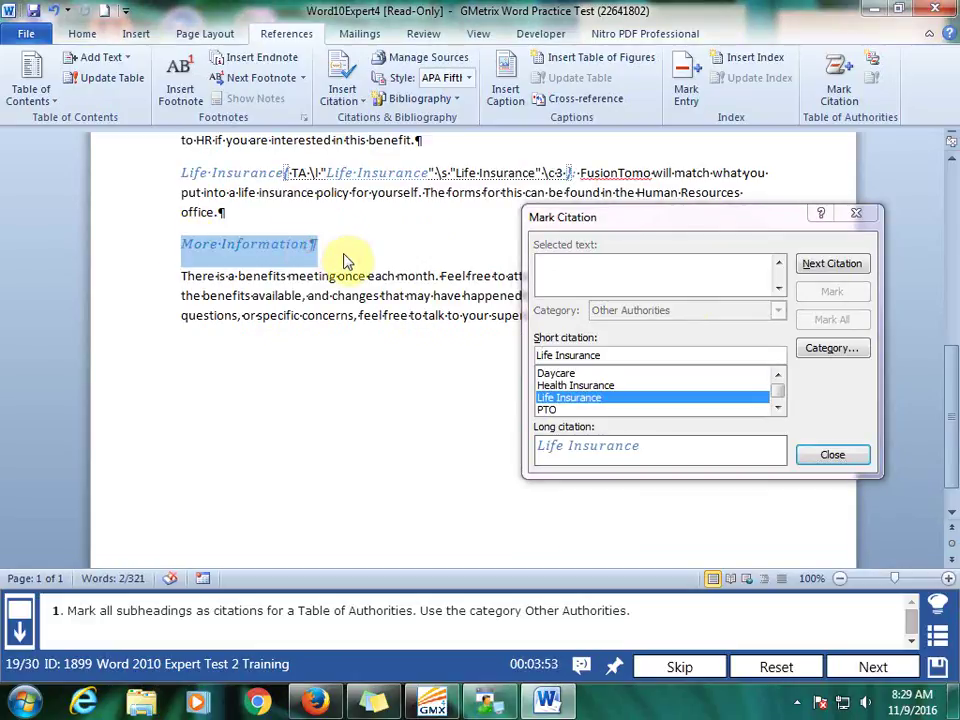
left_click(638, 275)
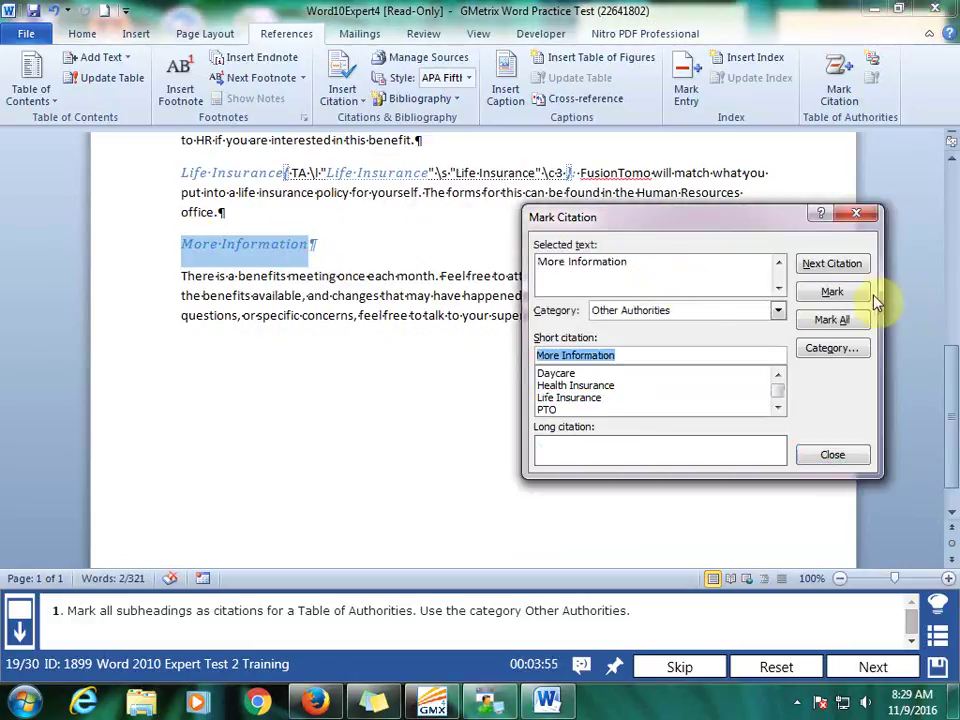
left_click(860, 293)
left_click(852, 454)
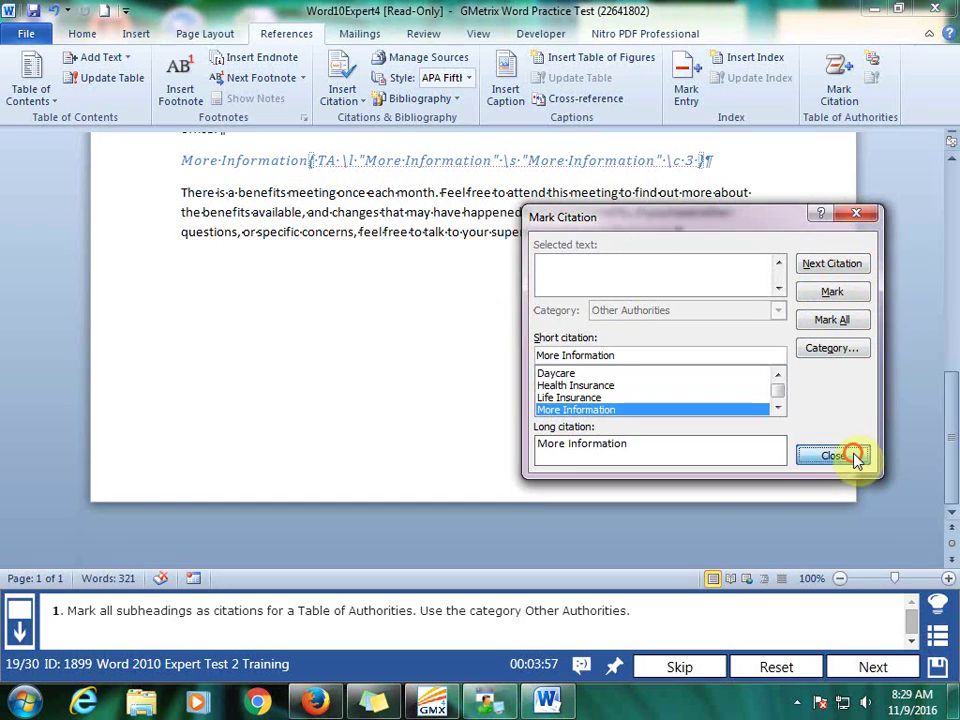
- Submit task 19, zoom the next document to 100%, and select Health Insurance
left_click(886, 668)
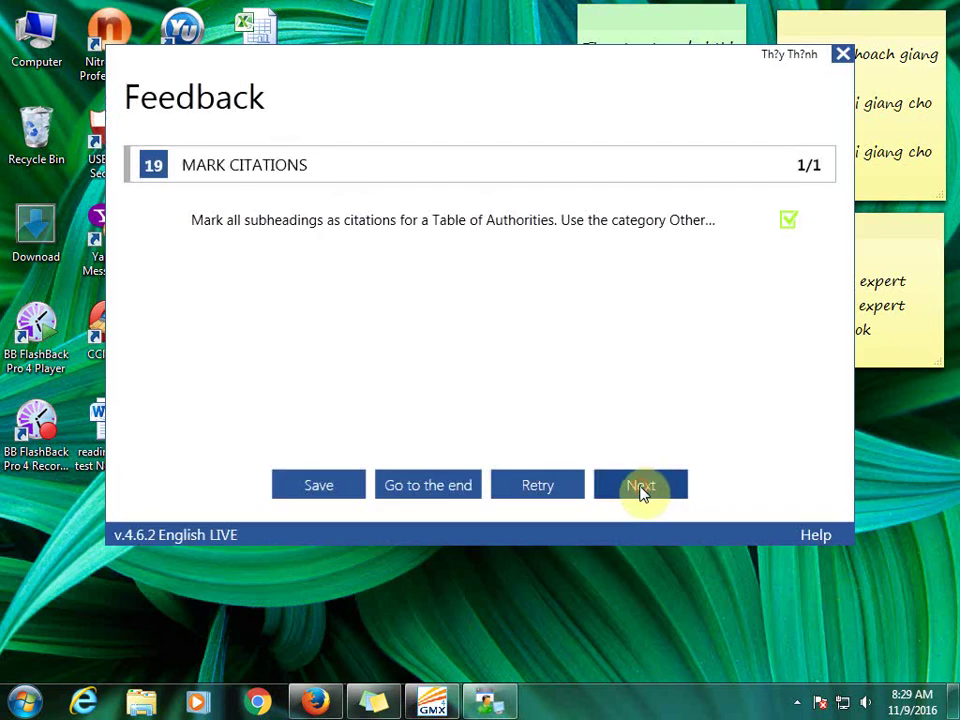
left_click(641, 488)
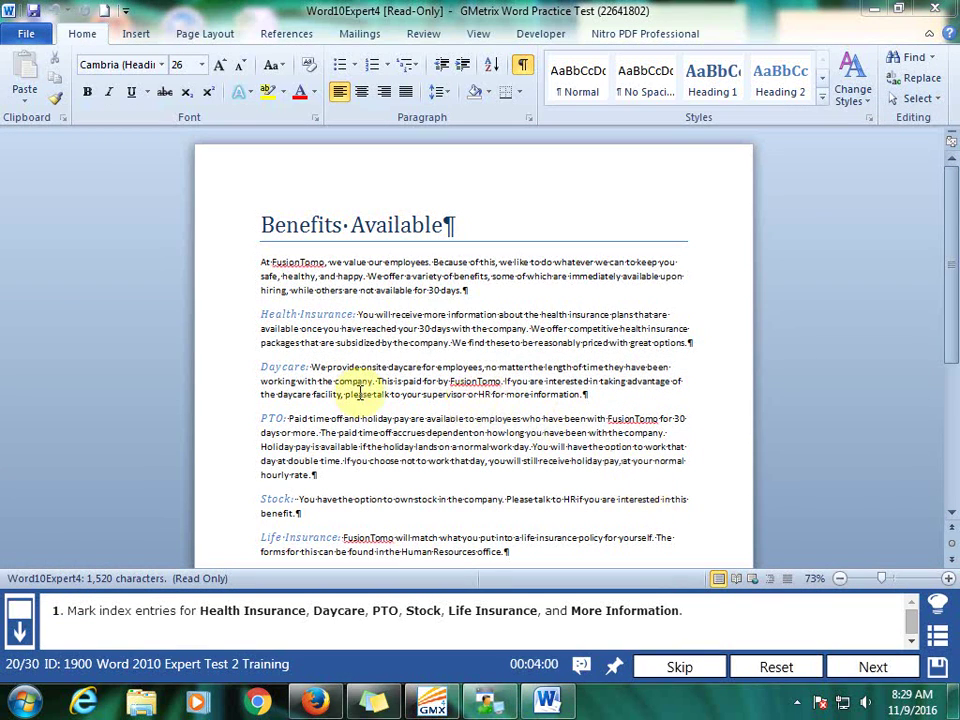
left_click(951, 578)
left_click(951, 578)
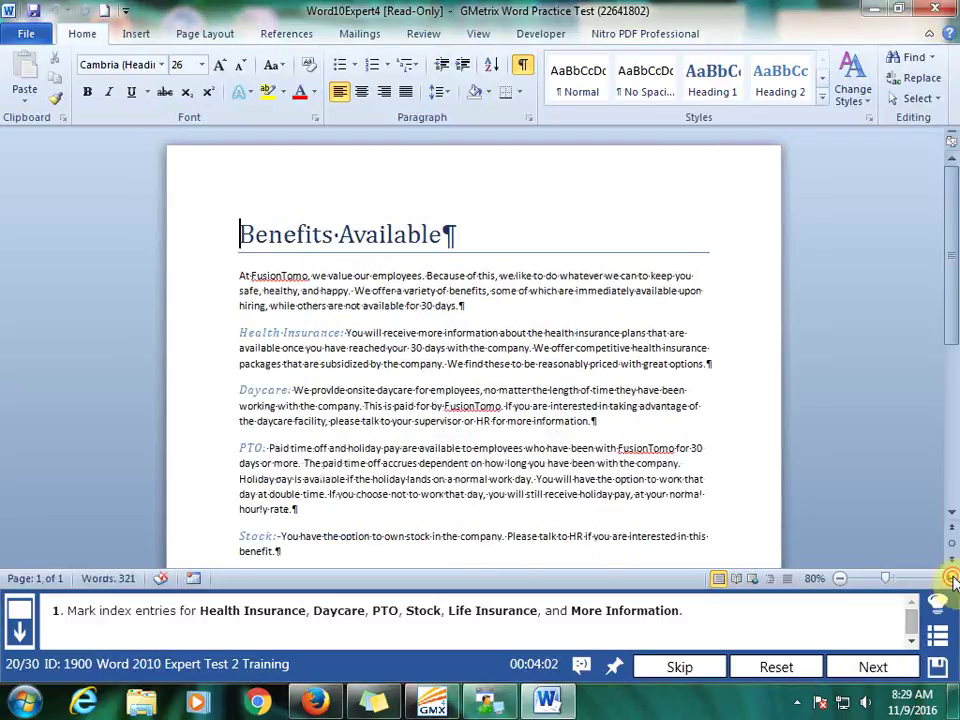
left_click(951, 578)
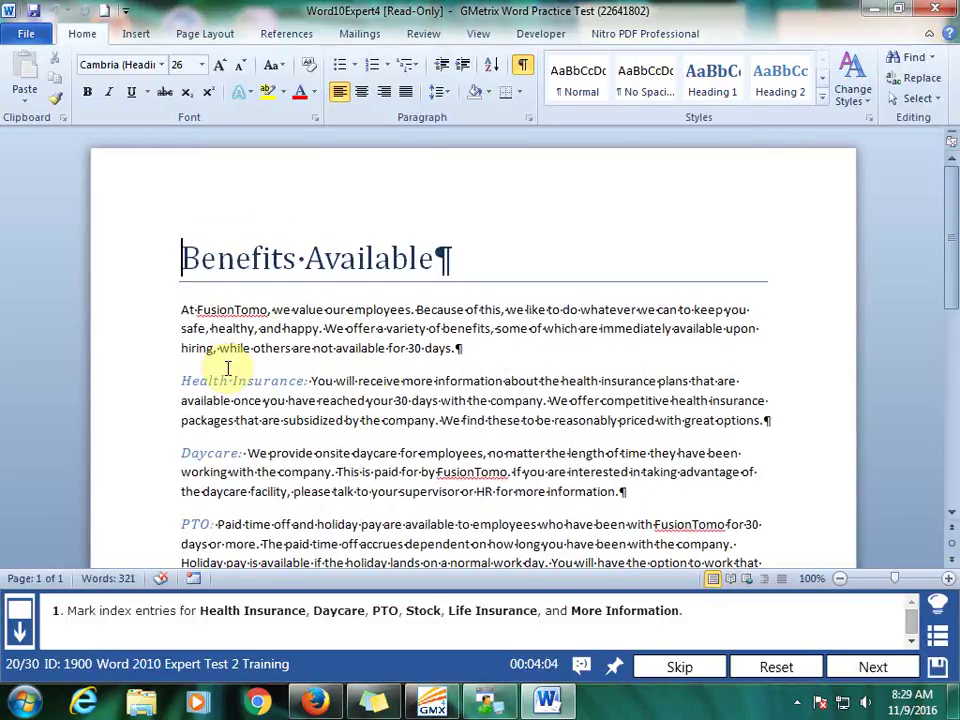
left_click_drag(182, 380, 304, 381)
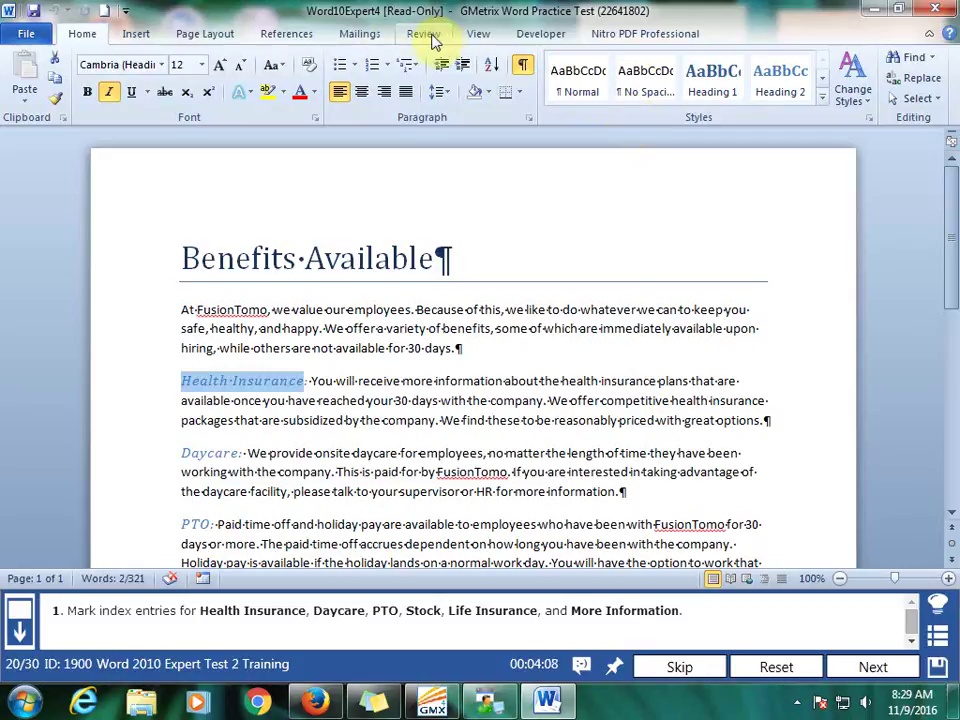
left_click(286, 34)
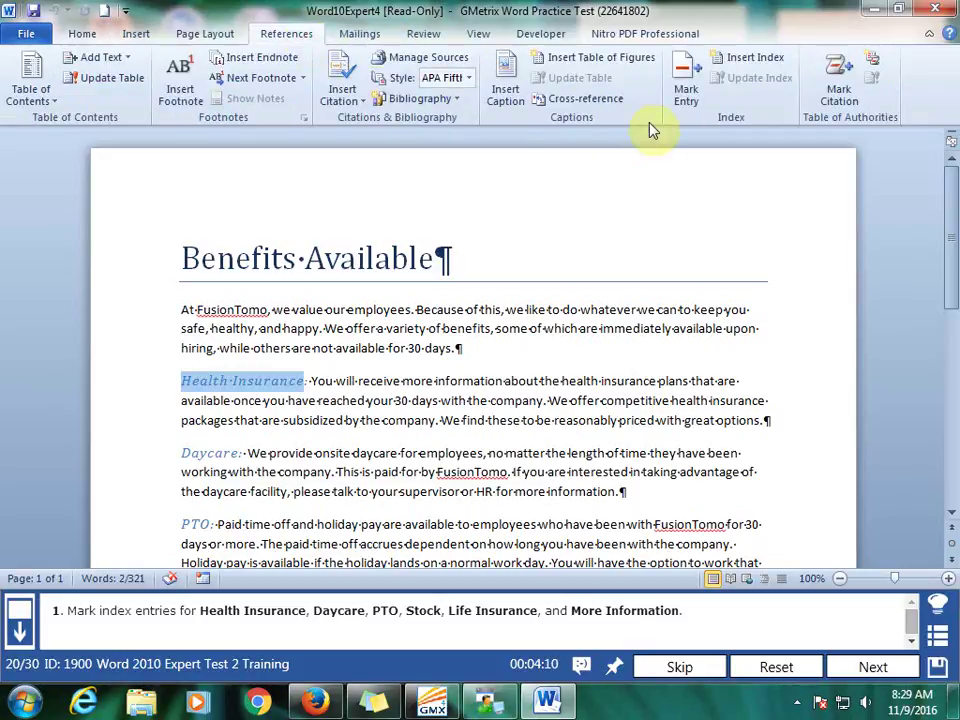
- Mark the Health Insurance, Daycare and PTO subheadings as main index entries
left_click(682, 80)
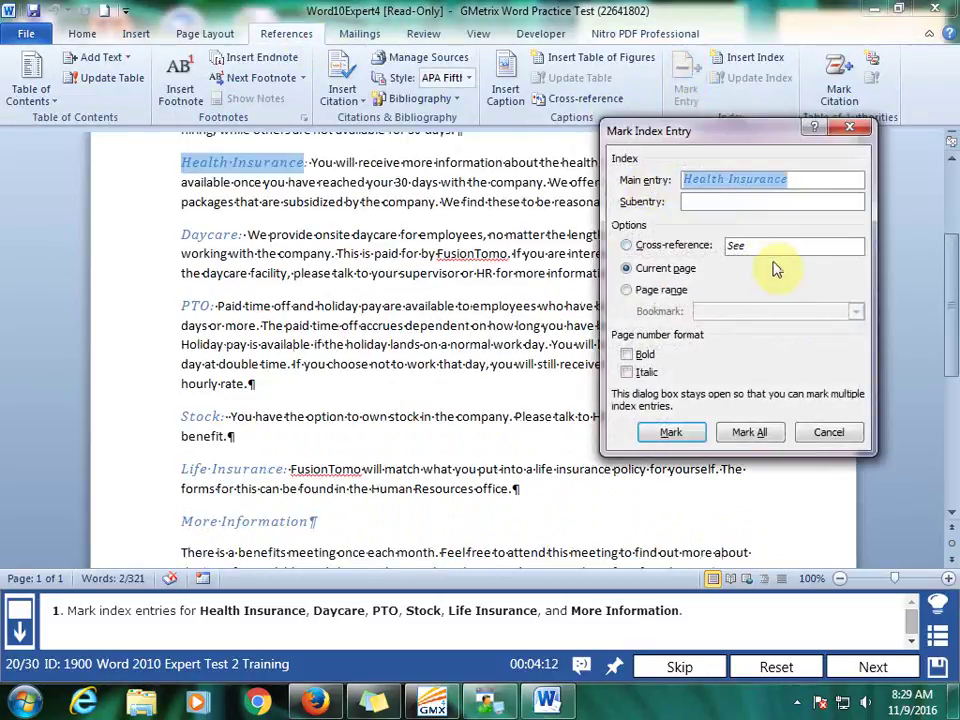
left_click(672, 433)
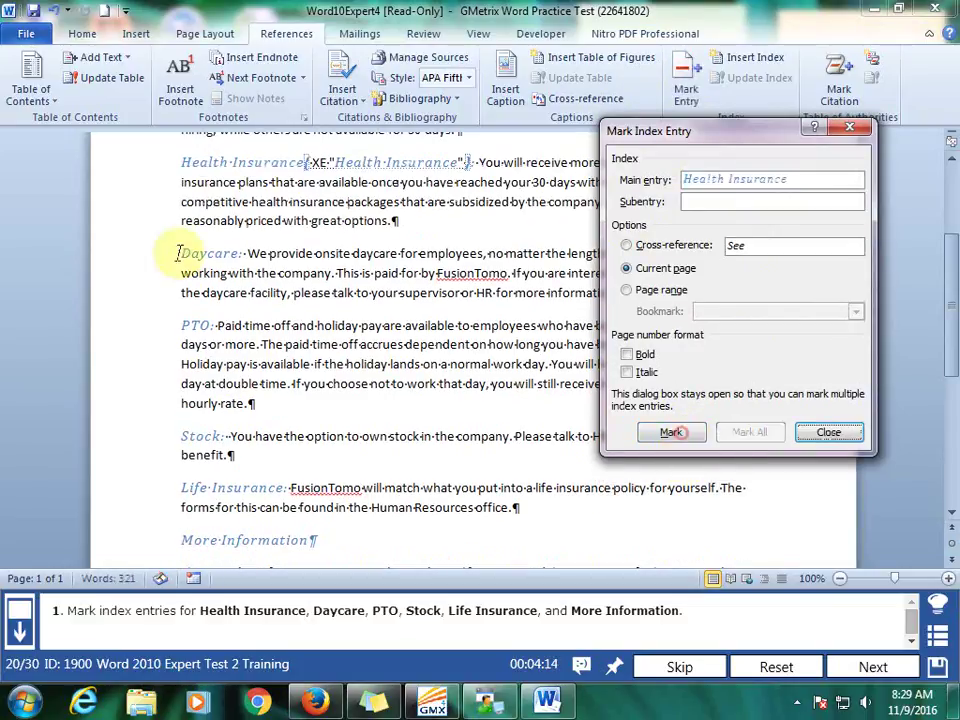
left_click_drag(185, 253, 240, 253)
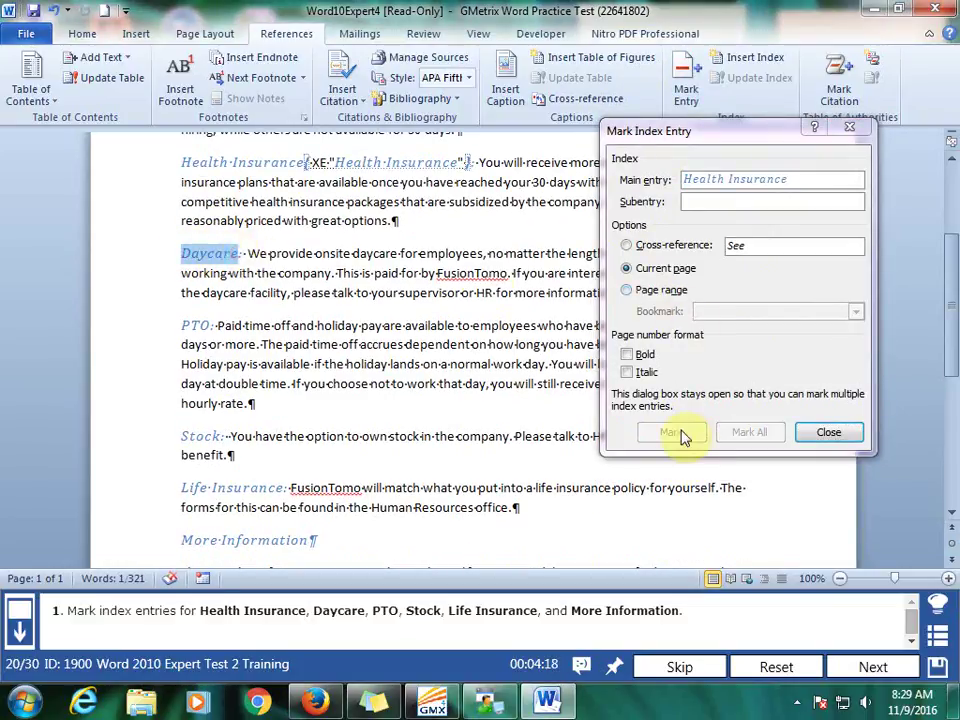
left_click(744, 184)
left_click(672, 433)
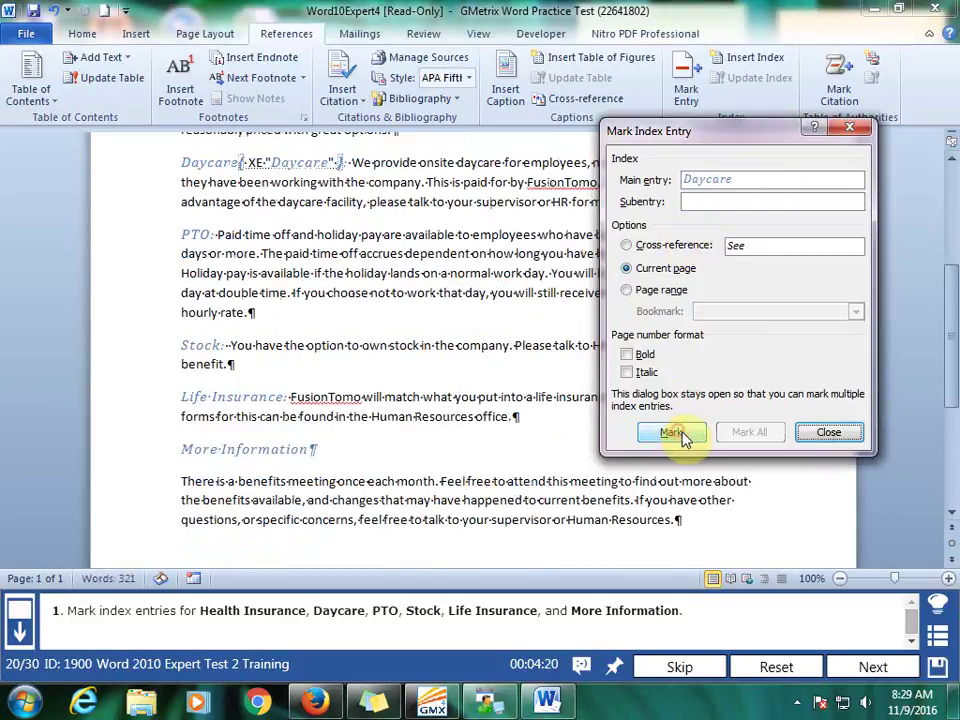
left_click_drag(183, 233, 198, 233)
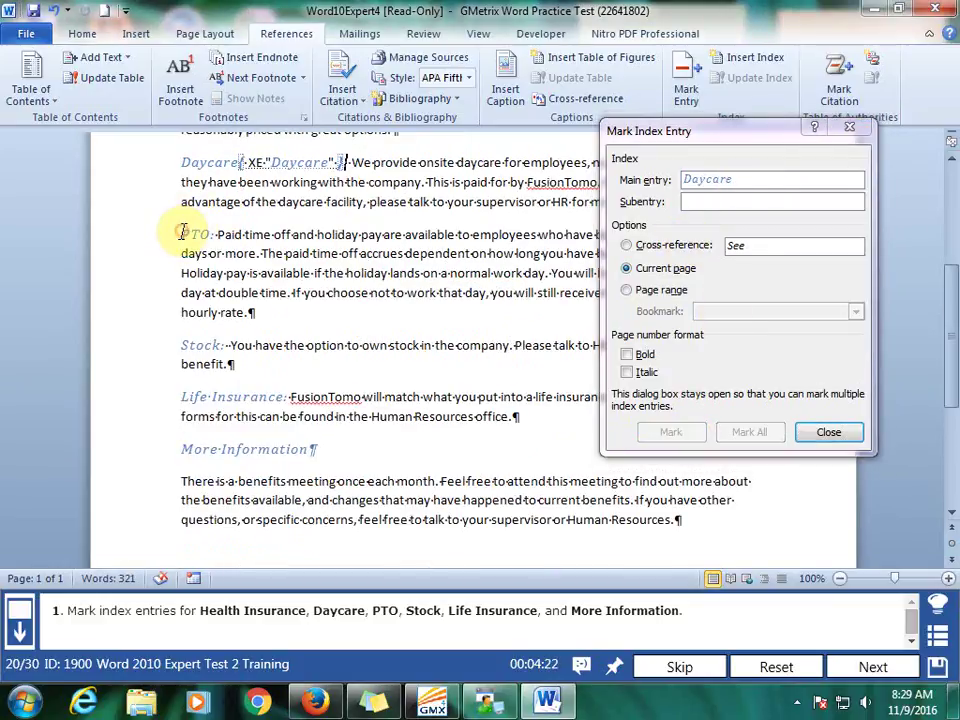
left_click(744, 195)
left_click(672, 432)
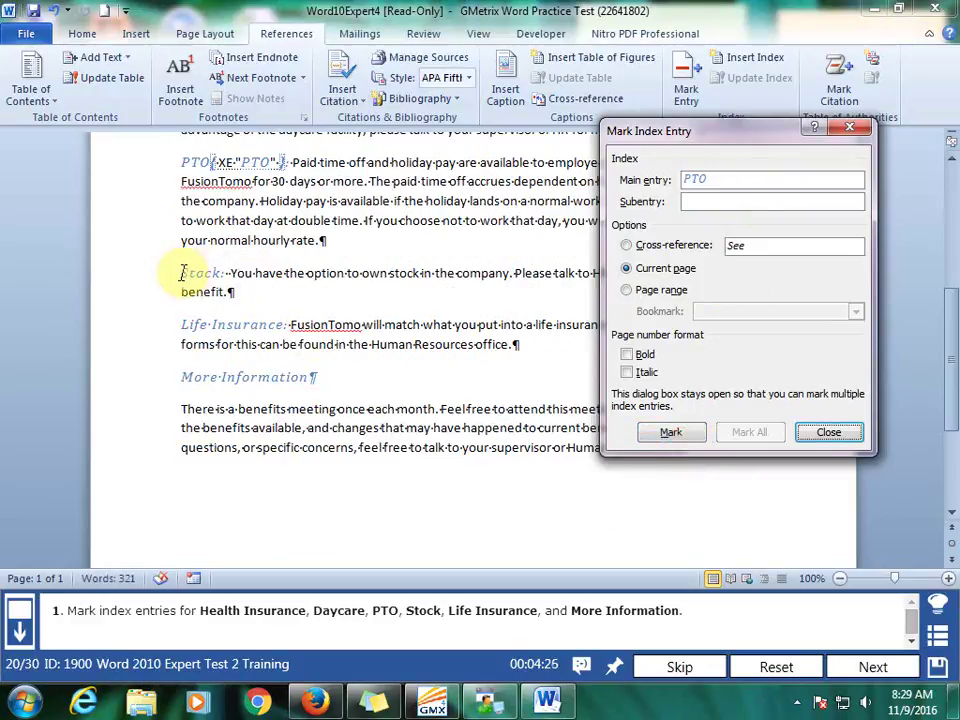
- Mark the Stock and Life Insurance subheadings as main index entries
left_click_drag(182, 273, 214, 273)
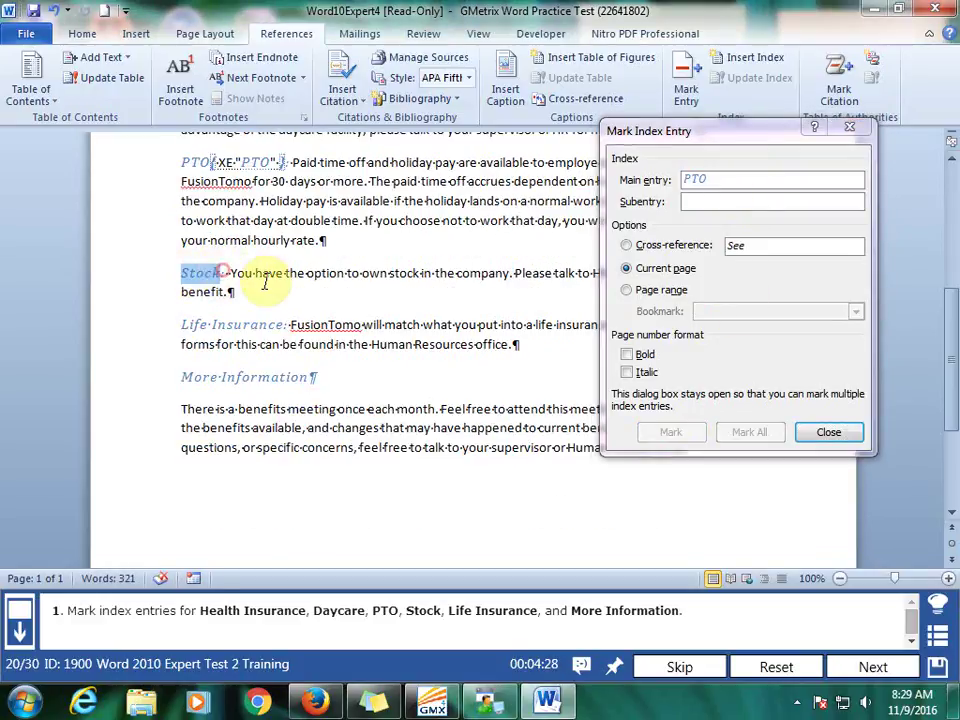
left_click(716, 201)
left_click(672, 432)
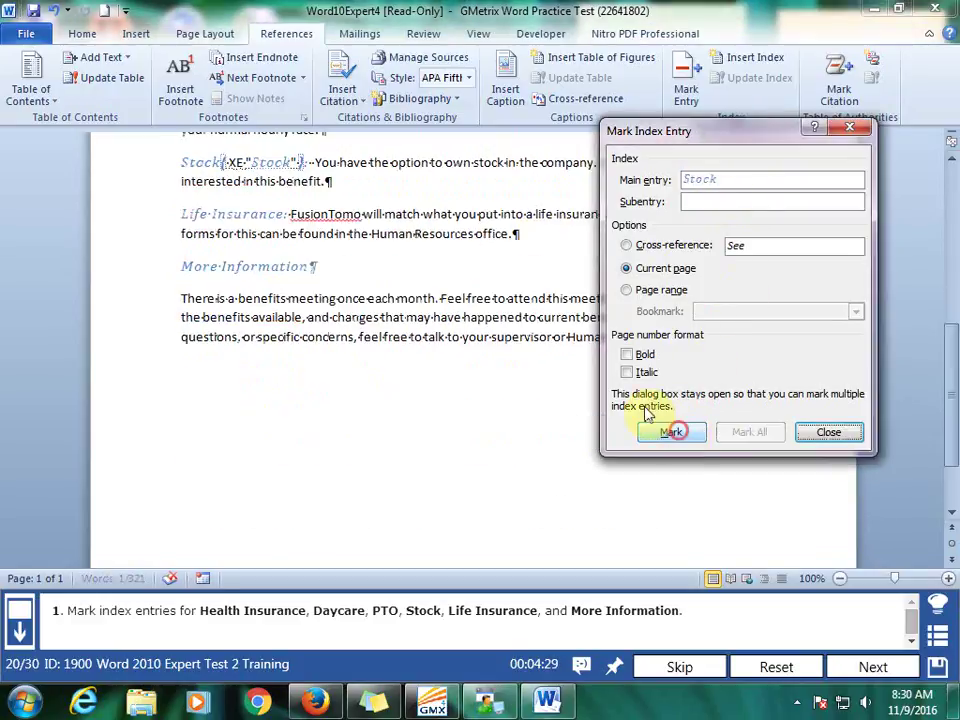
left_click(186, 214)
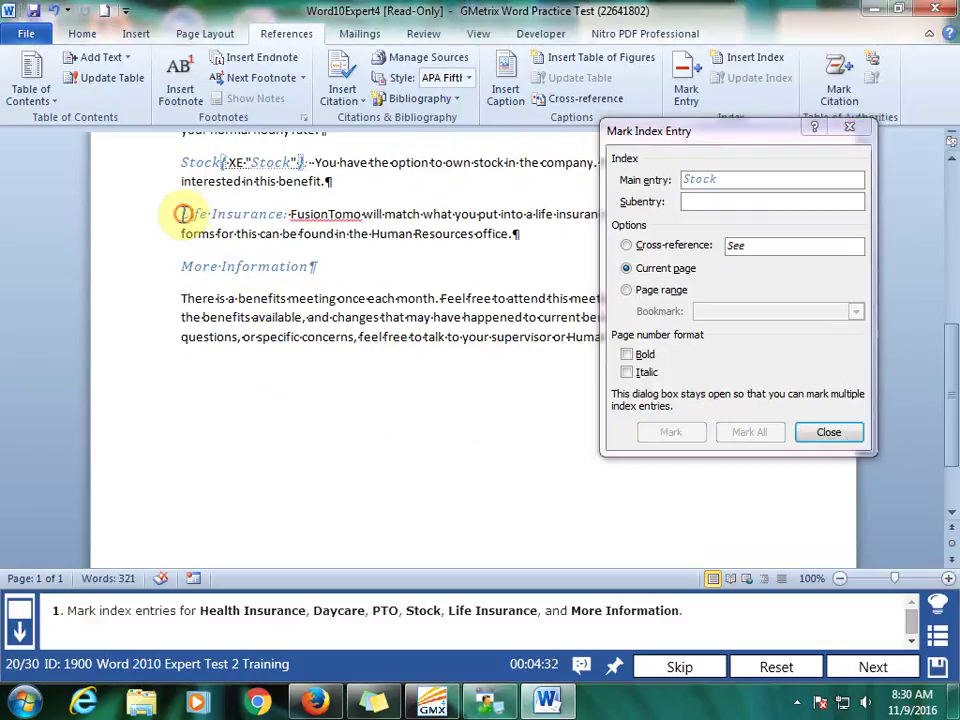
left_click_drag(182, 214, 284, 214)
left_click(763, 247)
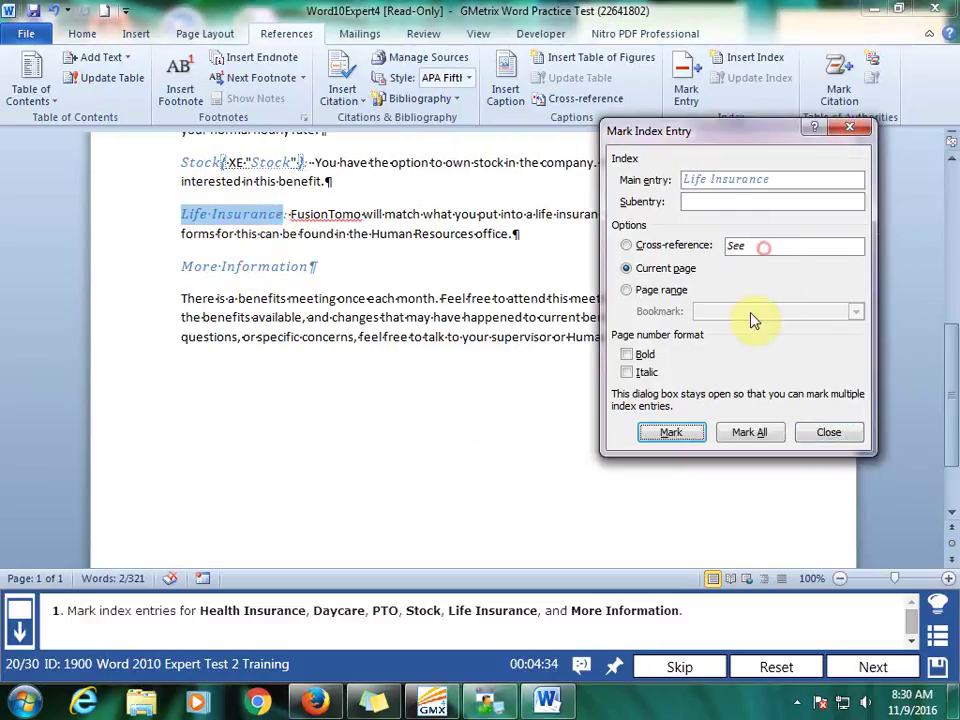
left_click(684, 433)
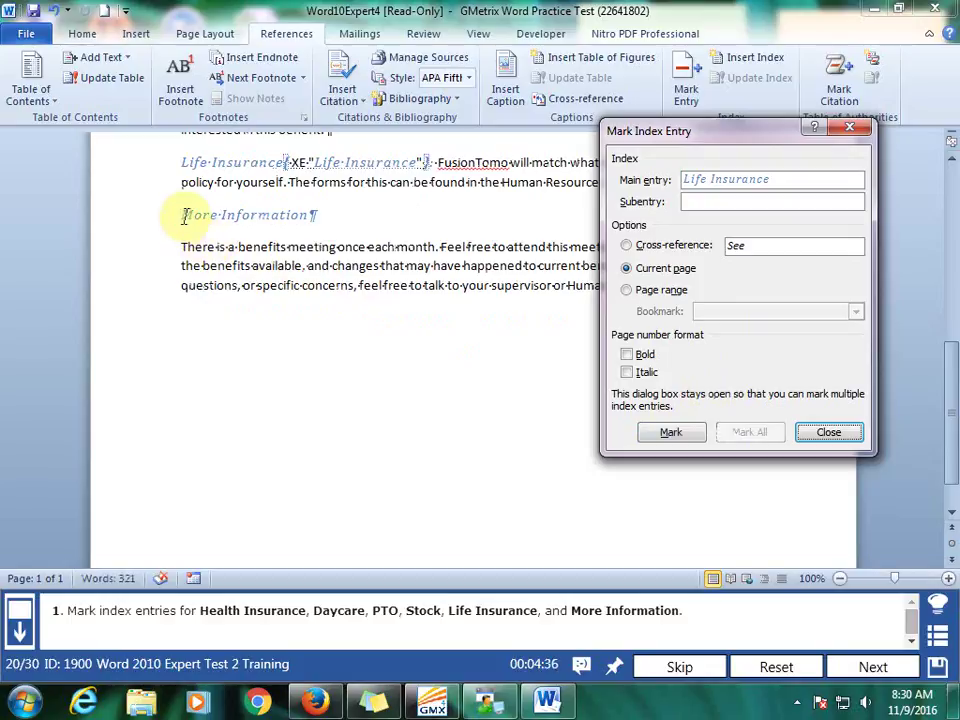
- Mark More Information as an index entry, close Mark Index Entry, and submit the task
left_click(186, 214)
left_click_drag(184, 214, 310, 215)
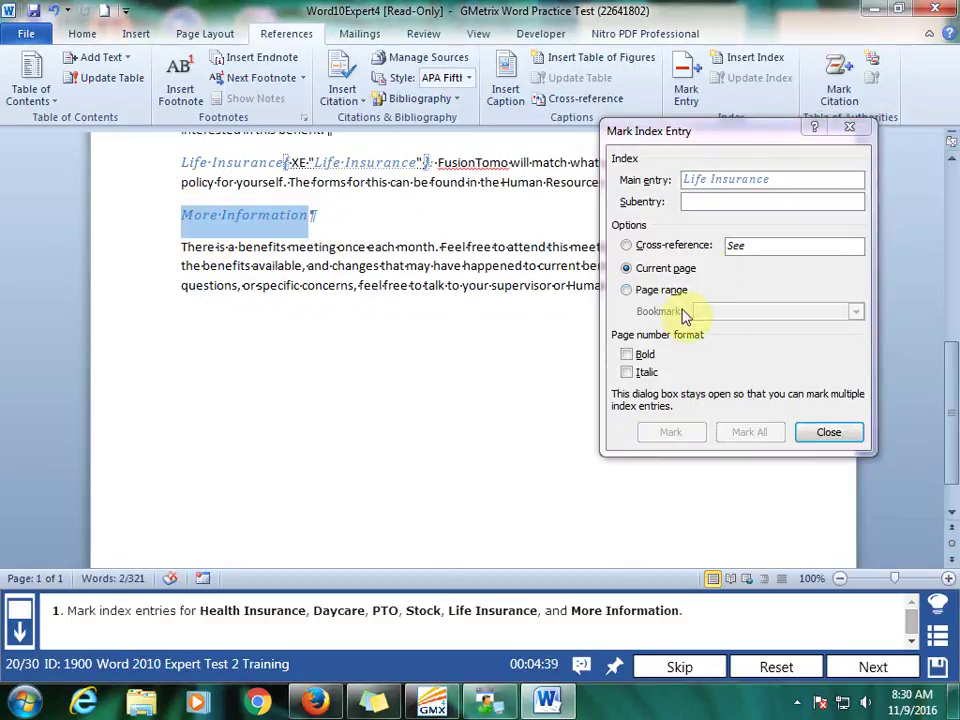
left_click(729, 194)
left_click(686, 432)
left_click(828, 433)
left_click(872, 667)
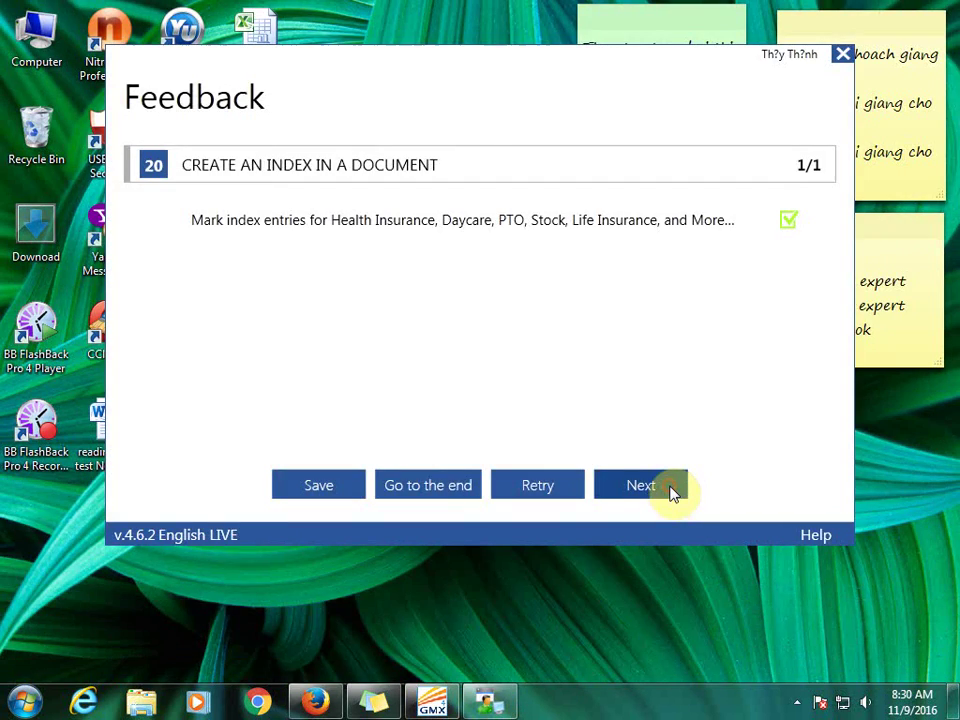
- Continue from the feedback screen to the next GMetrix task, the welcome letter
left_click(672, 488)
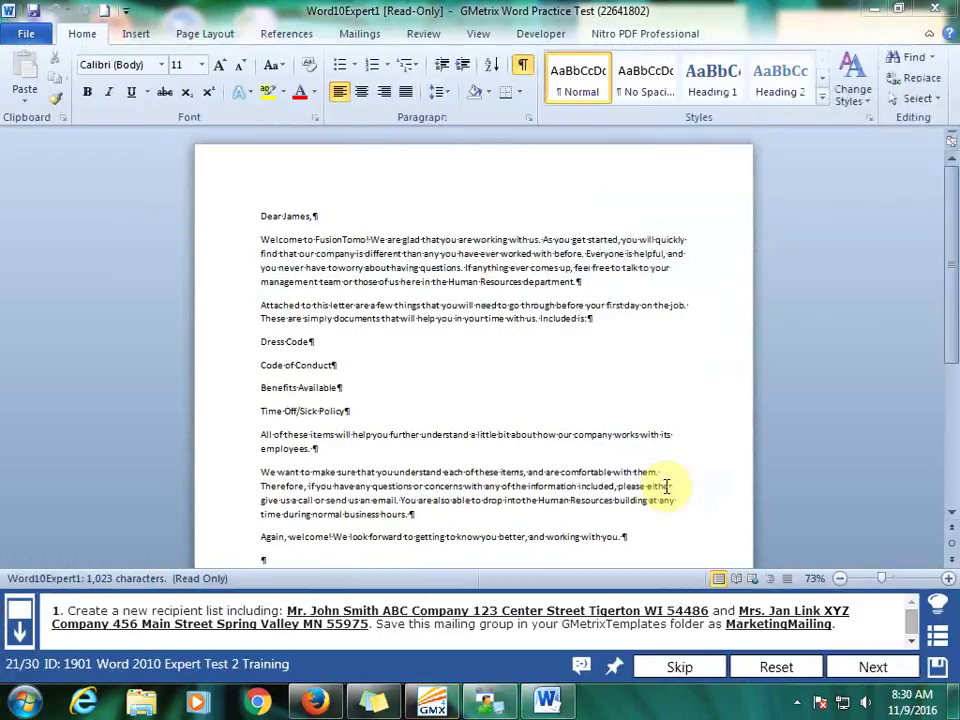
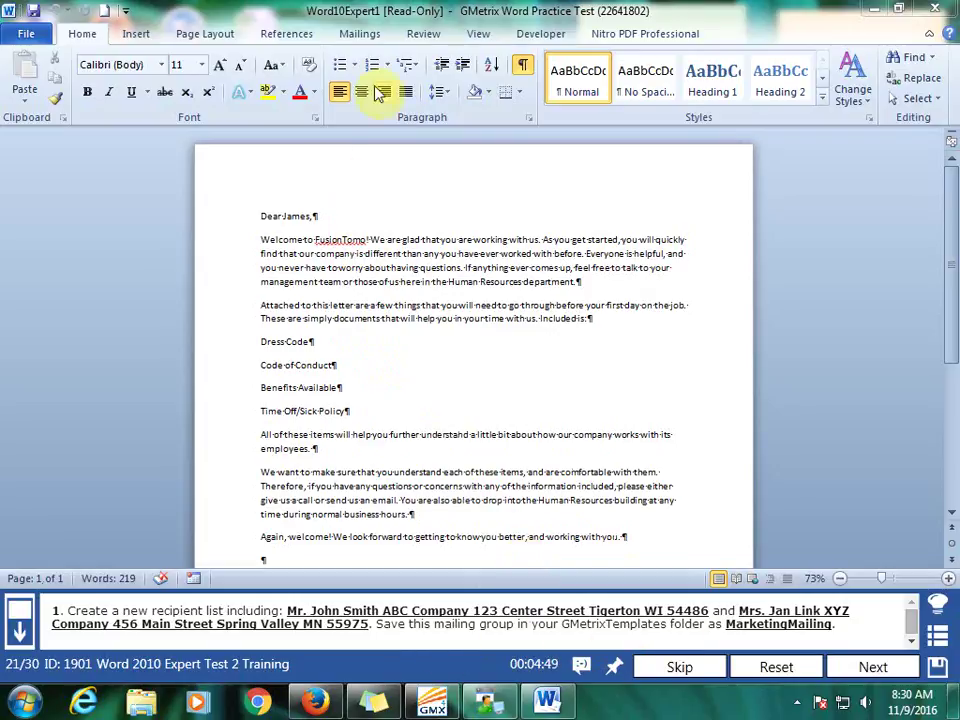
- Start a brand-new recipient list from Mailings > Select Recipients > Type New List
left_click(366, 37)
left_click(190, 95)
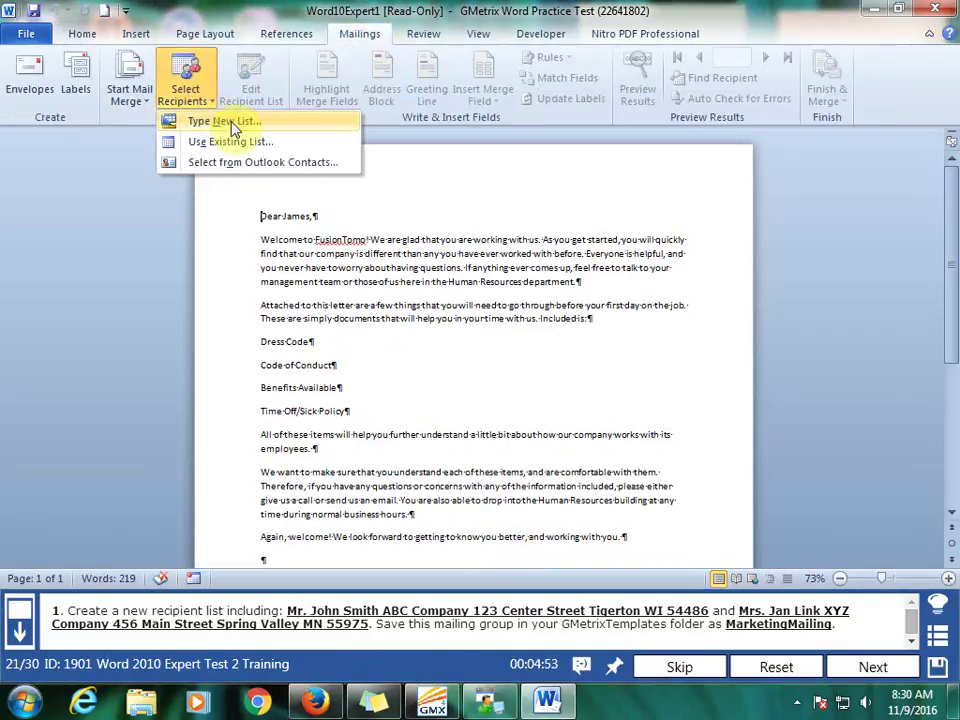
left_click(233, 128)
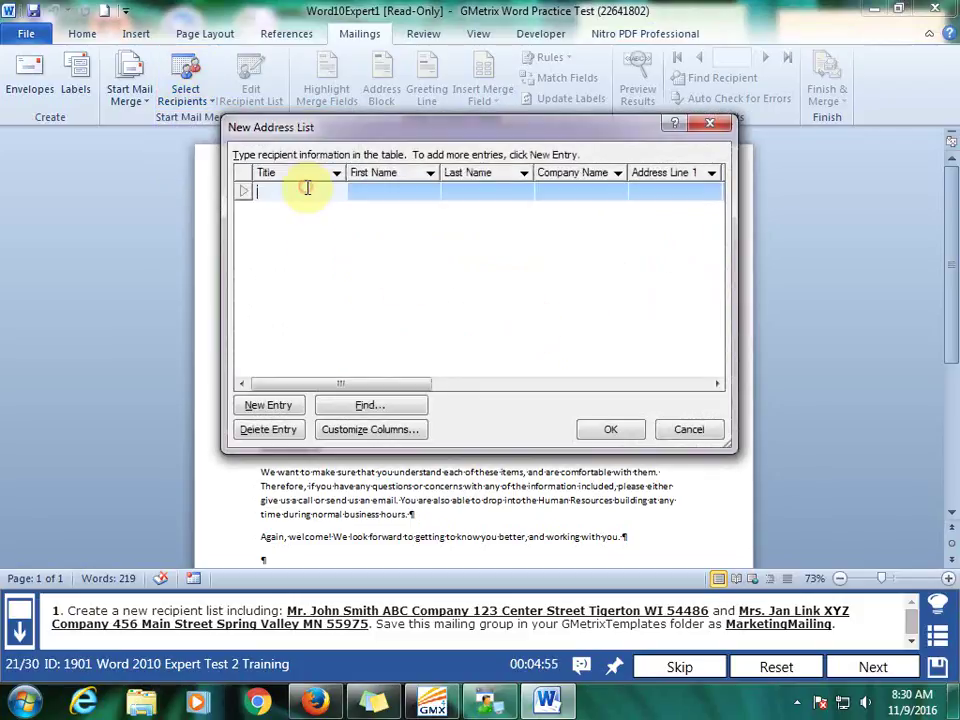
- Enter two recipients with titles and first names, then confirm the list to save it
type("Mr.")
left_click(422, 189)
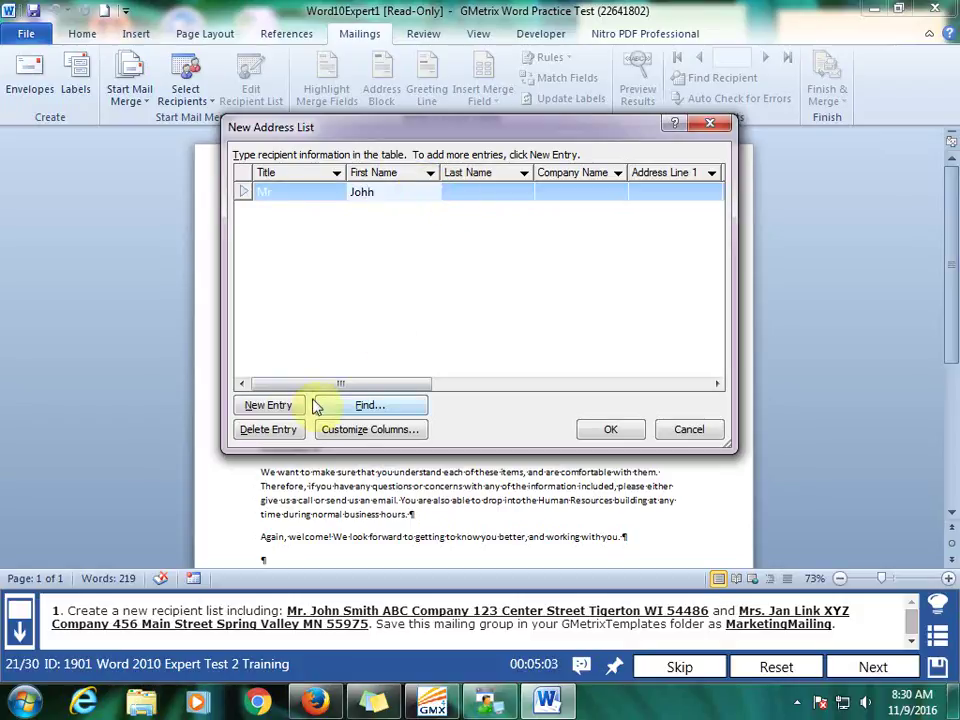
left_click(268, 405)
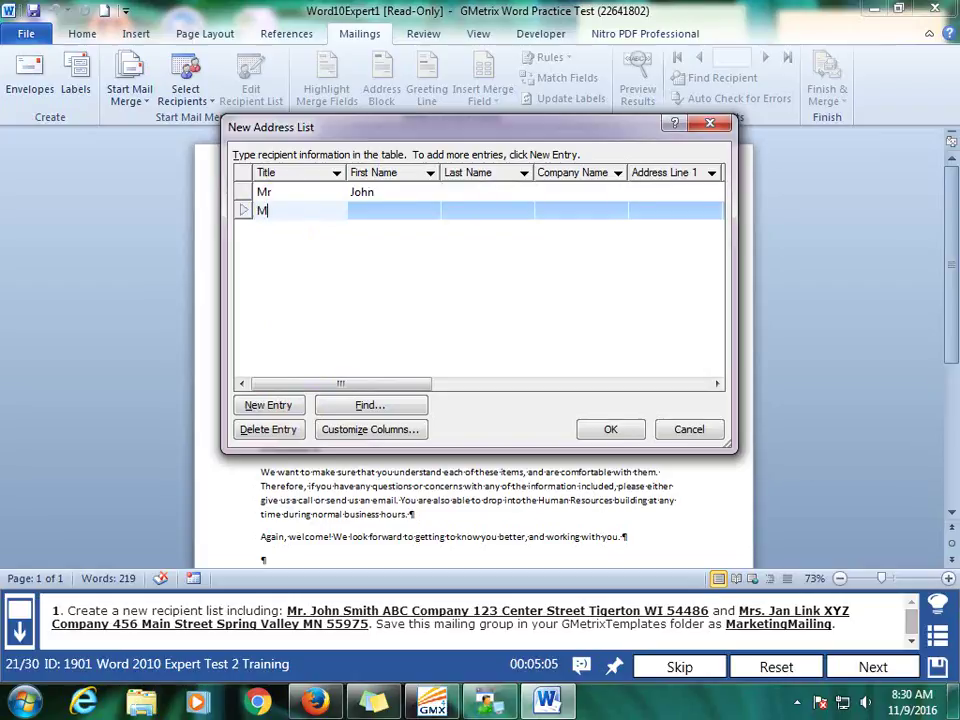
left_click(366, 210)
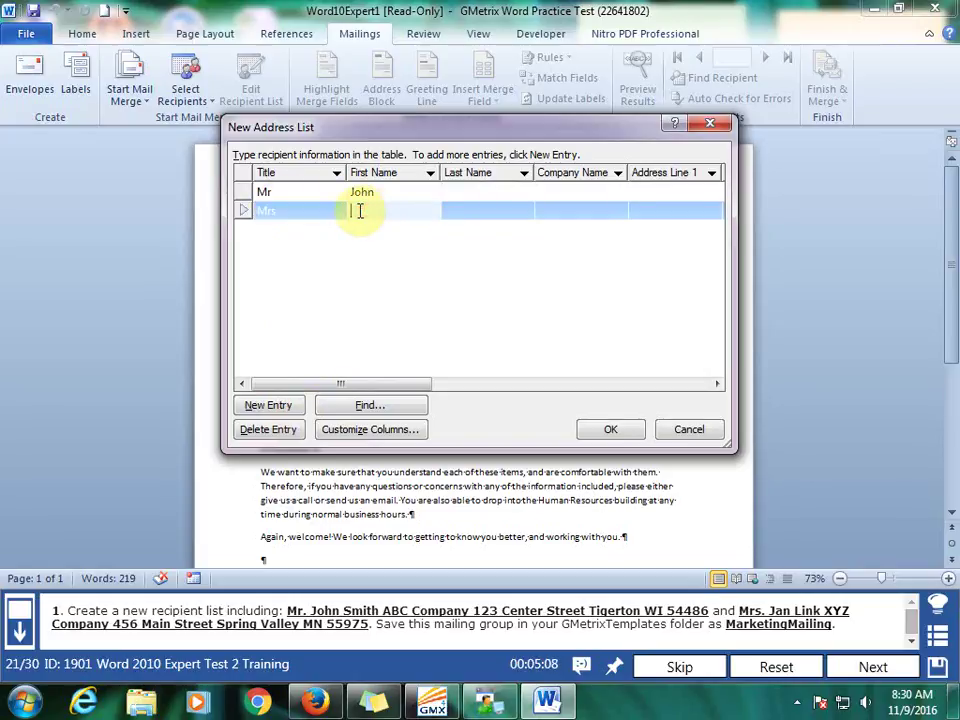
type("Jan")
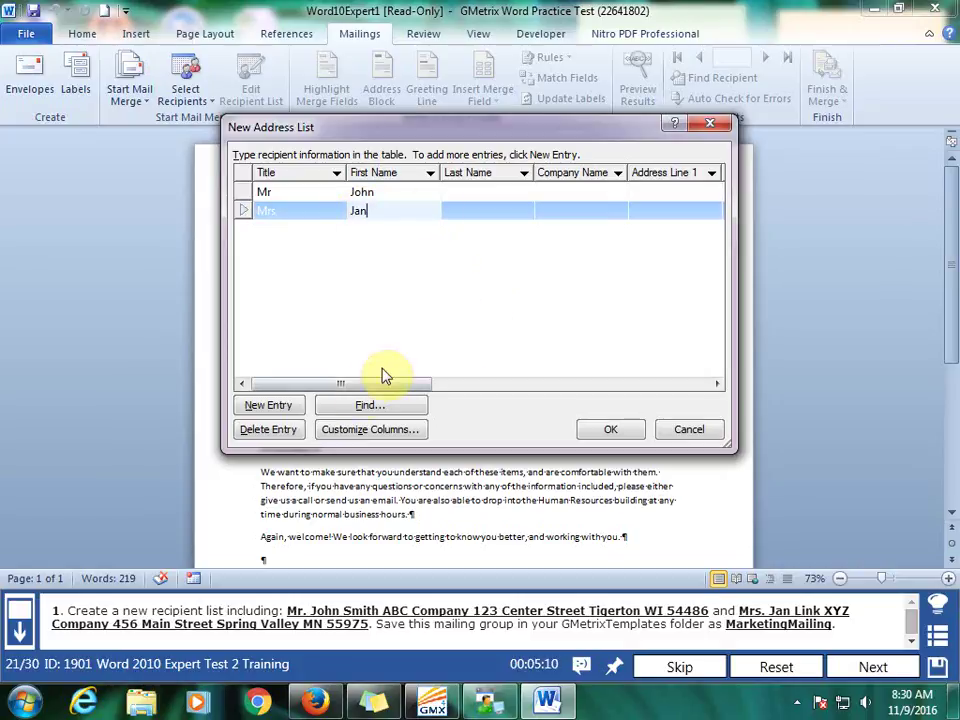
left_click(610, 429)
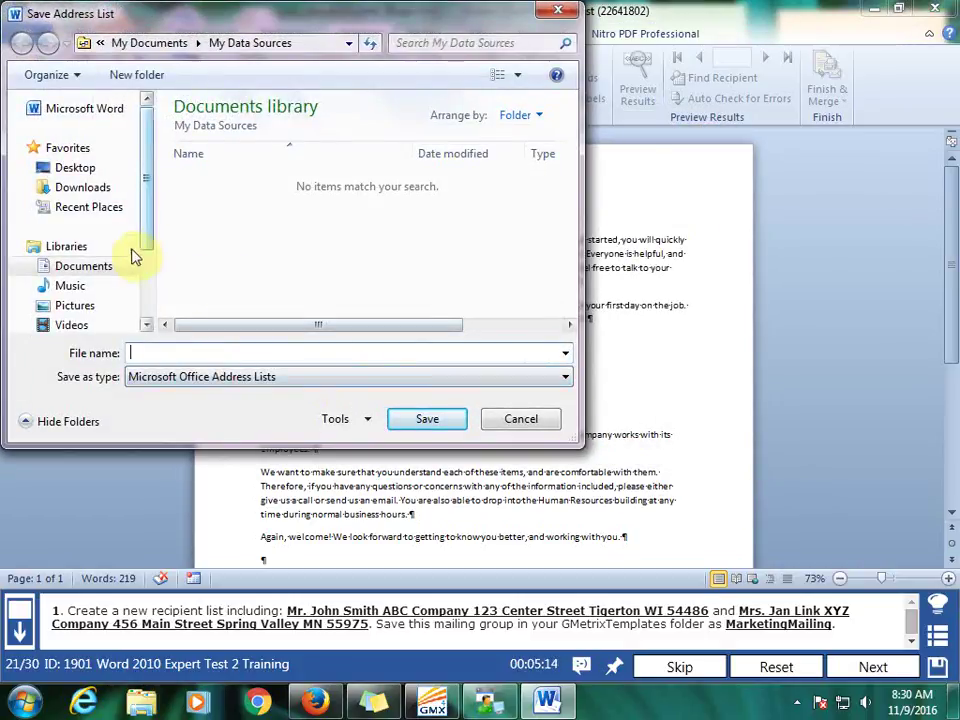
- Save the recipient list as MarketingMailing in Documents\GMetrixTemplates and submit the task
left_click(92, 267)
double_click(287, 205)
type("Mark")
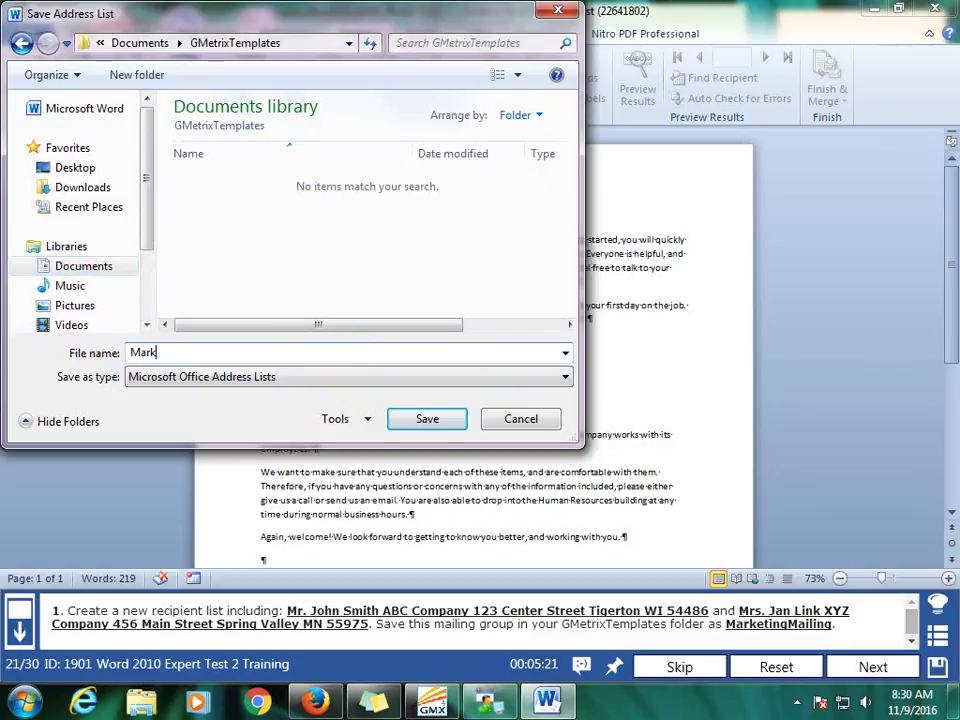
type("etingMailing")
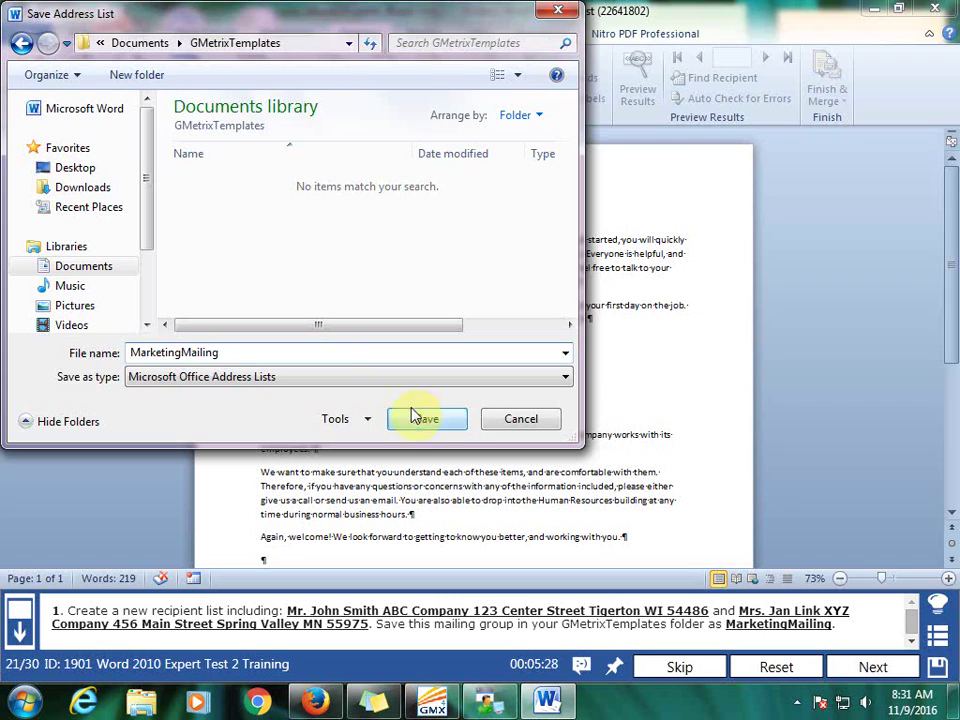
left_click(415, 416)
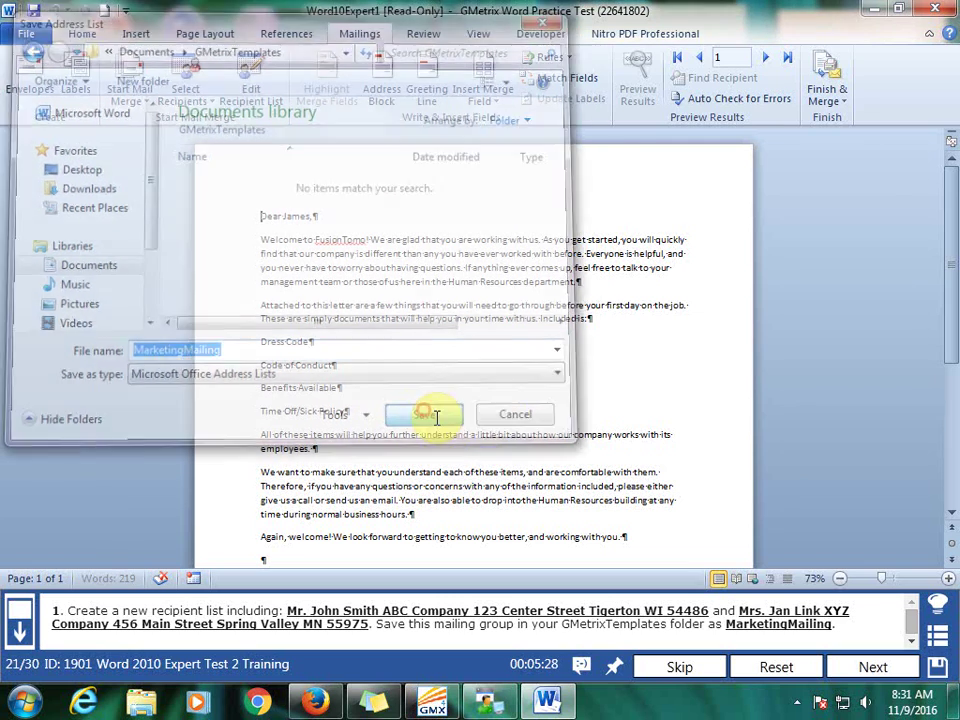
left_click(899, 676)
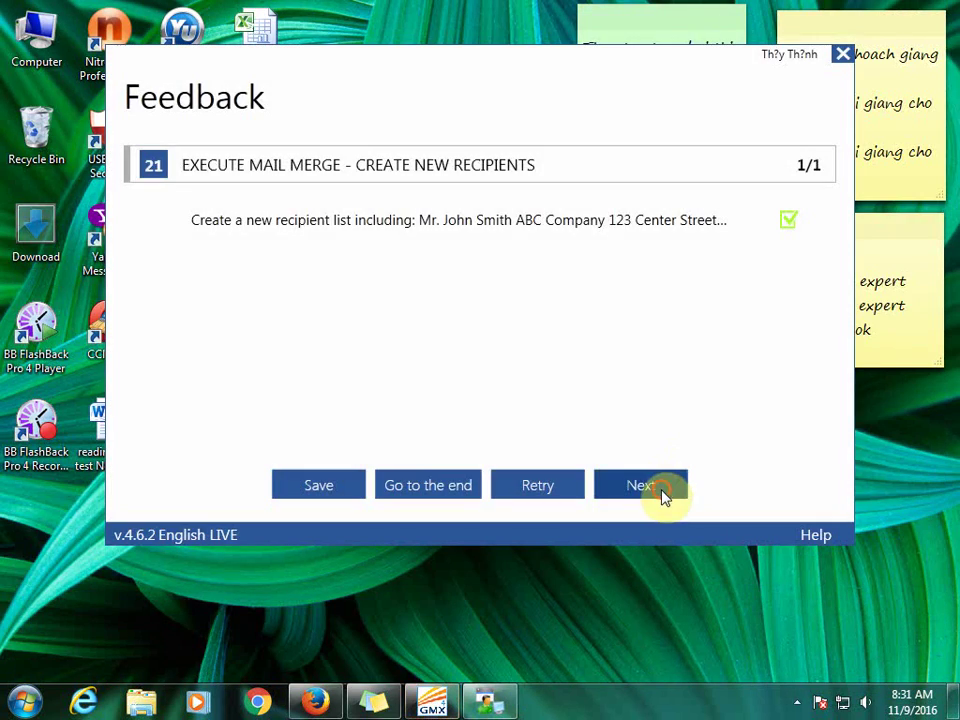
- Move to the next task and make the letter an E-mail Messages merge
left_click(663, 497)
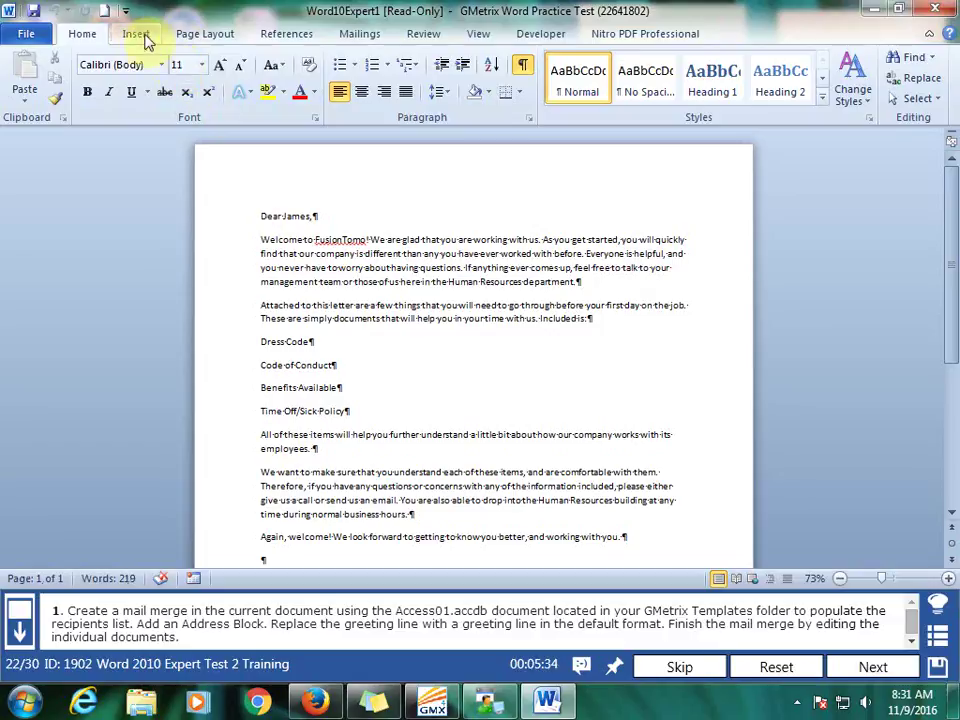
left_click(375, 38)
left_click(129, 95)
left_click(152, 142)
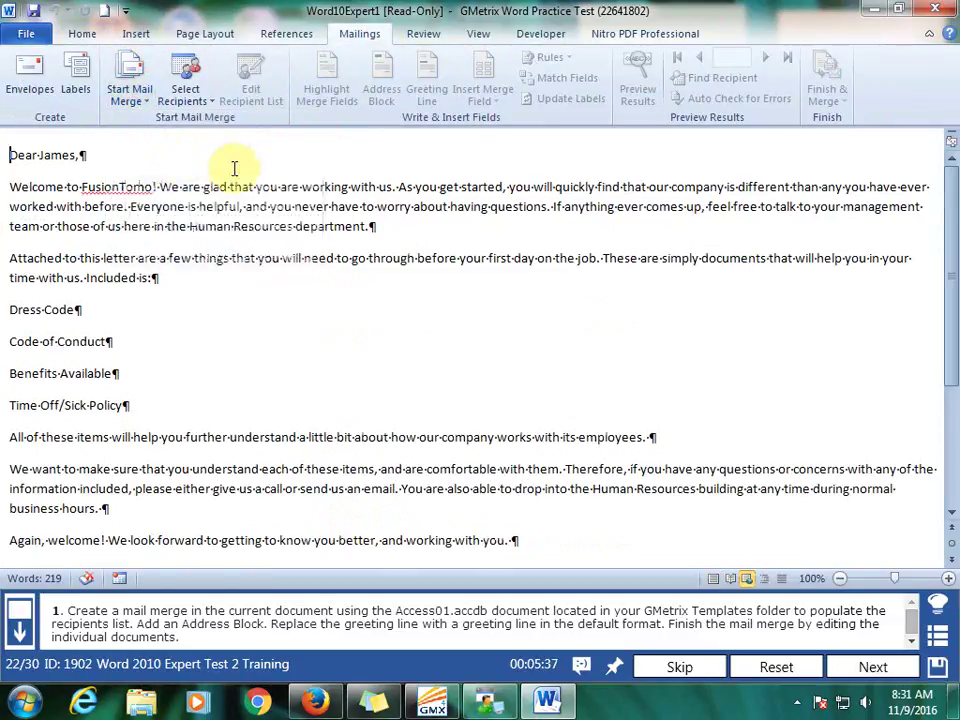
- Use the existing Access01 list from GMetrixTemplates and add a blank line above the greeting
left_click(186, 88)
left_click(232, 144)
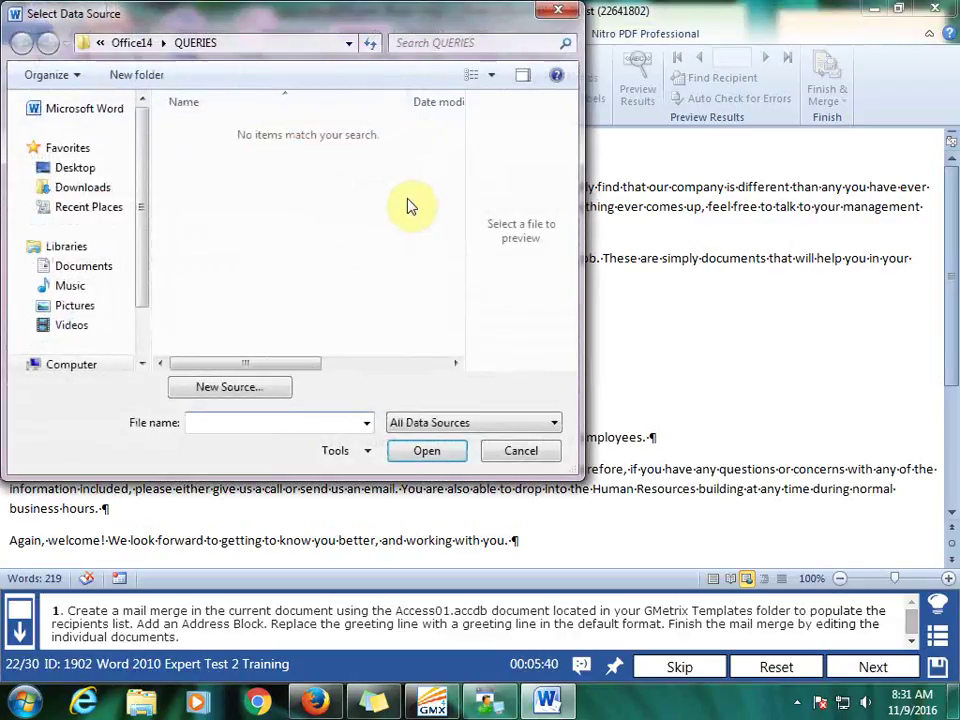
left_click(90, 267)
double_click(242, 200)
double_click(212, 181)
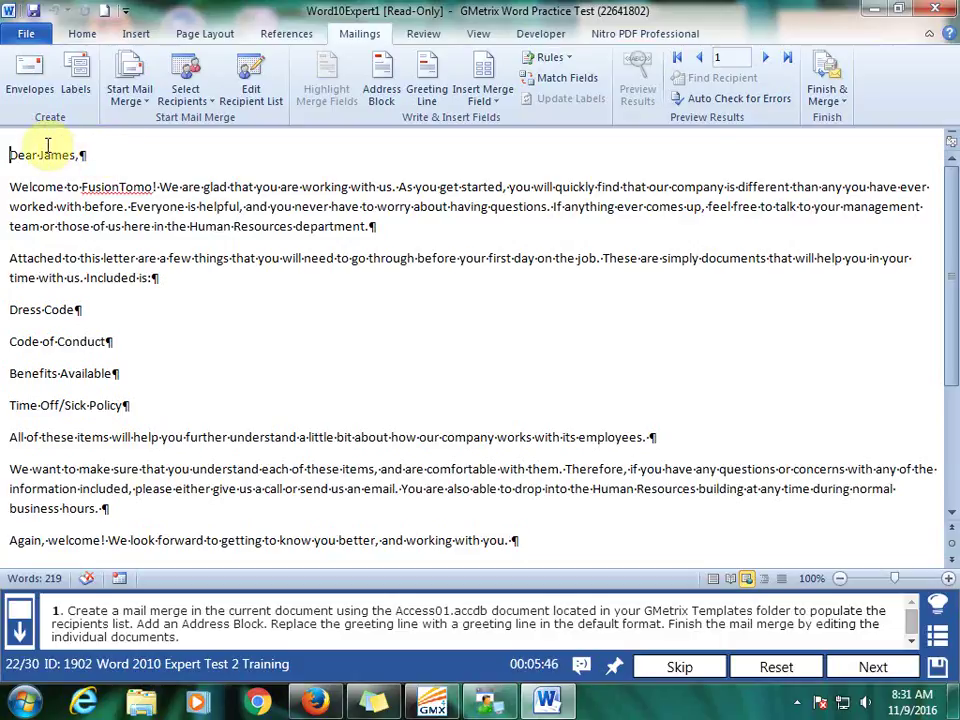
key("Return")
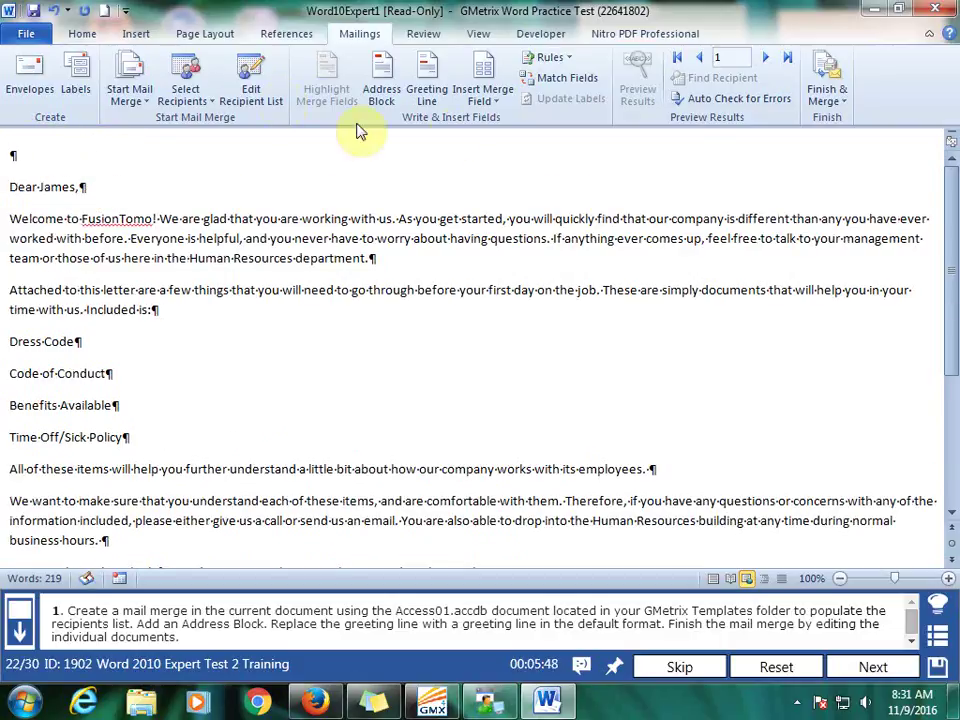
- Insert a default address block at the top and select the typed salutation
left_click(381, 92)
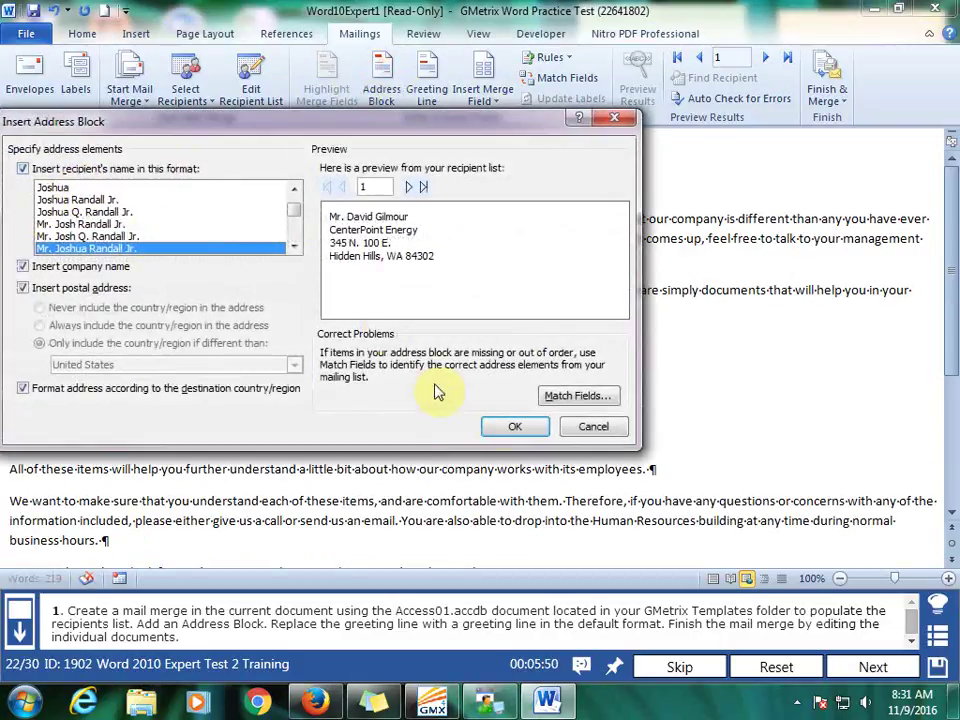
left_click(509, 427)
left_click_drag(88, 187, 20, 187)
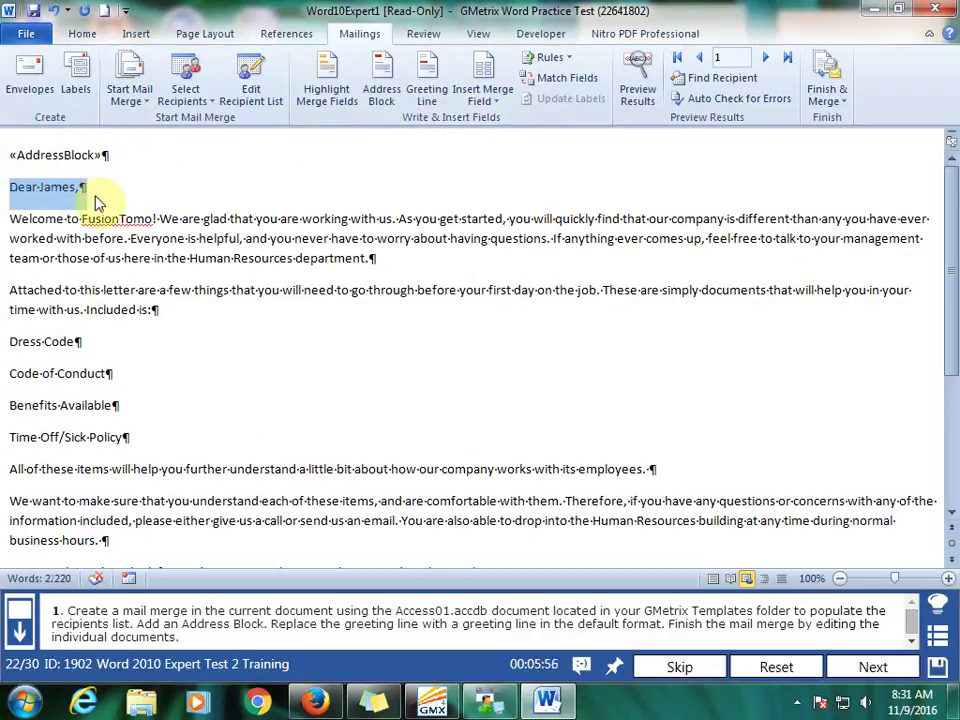
left_click(12, 187)
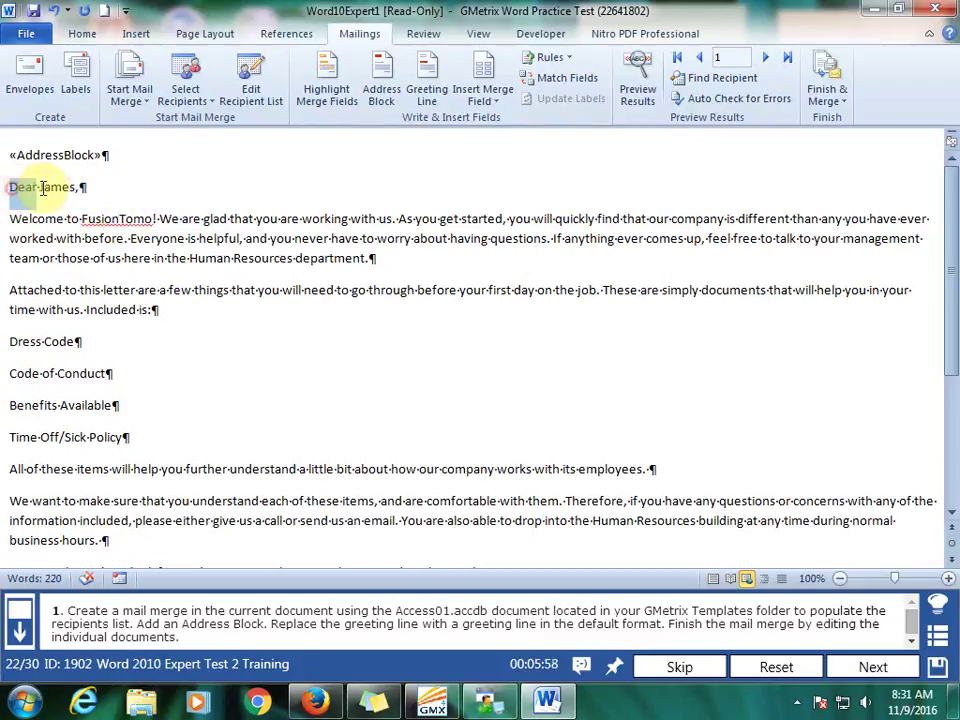
left_click_drag(37, 187, 80, 187)
- Replace the salutation with a default Greeting Line field and choose Edit Individual Documents
left_click(437, 90)
left_click(465, 426)
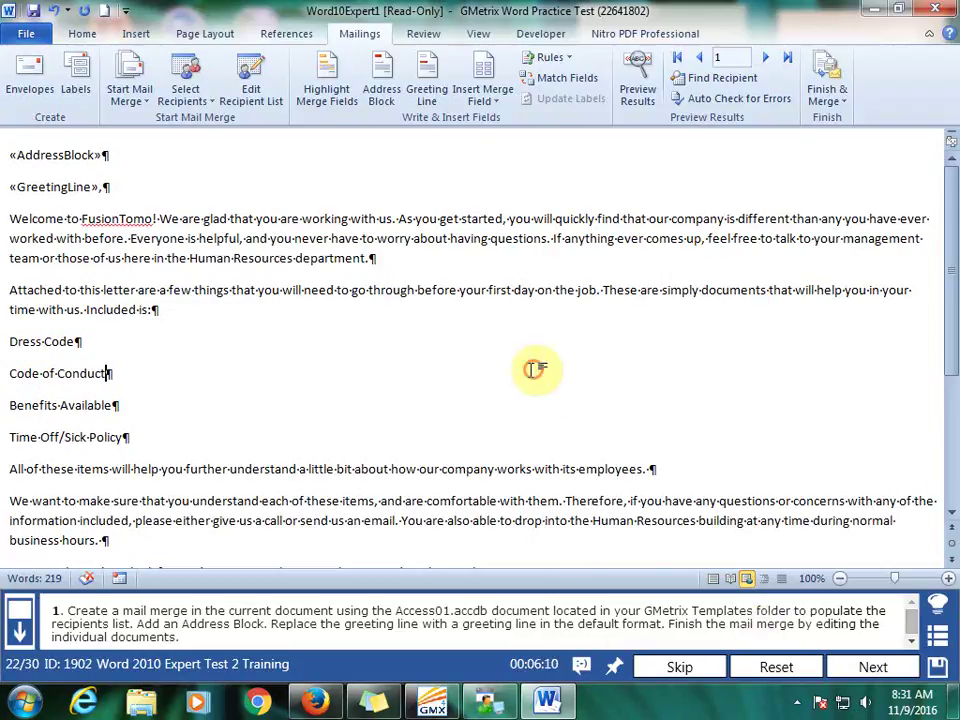
left_click(822, 92)
left_click(855, 123)
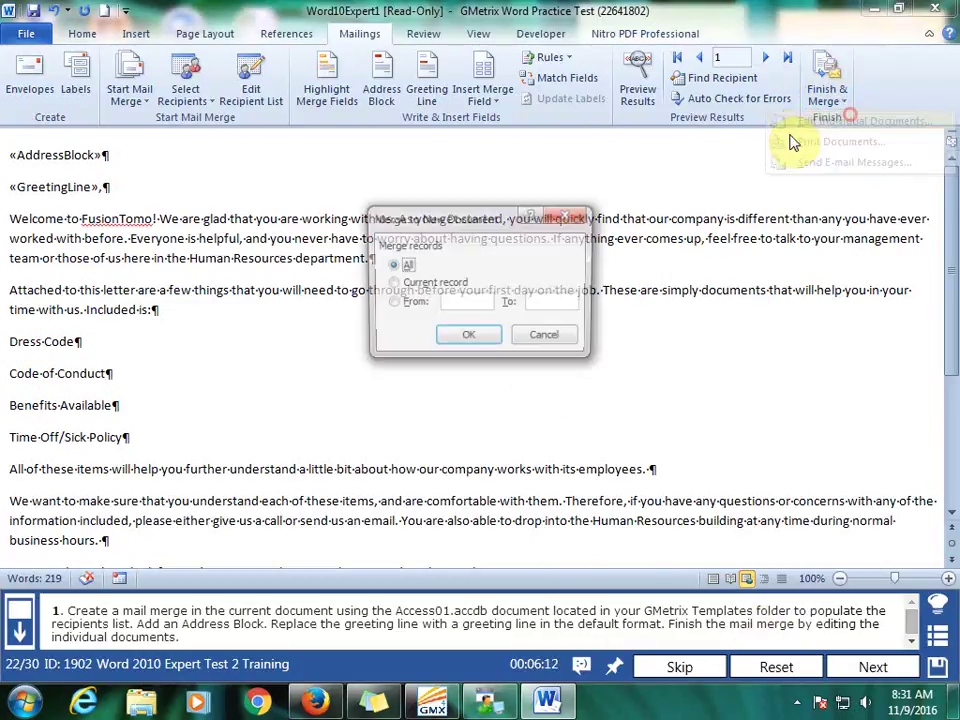
- Merge all records into a new document and zoom in to check the greeting lines
left_click(471, 340)
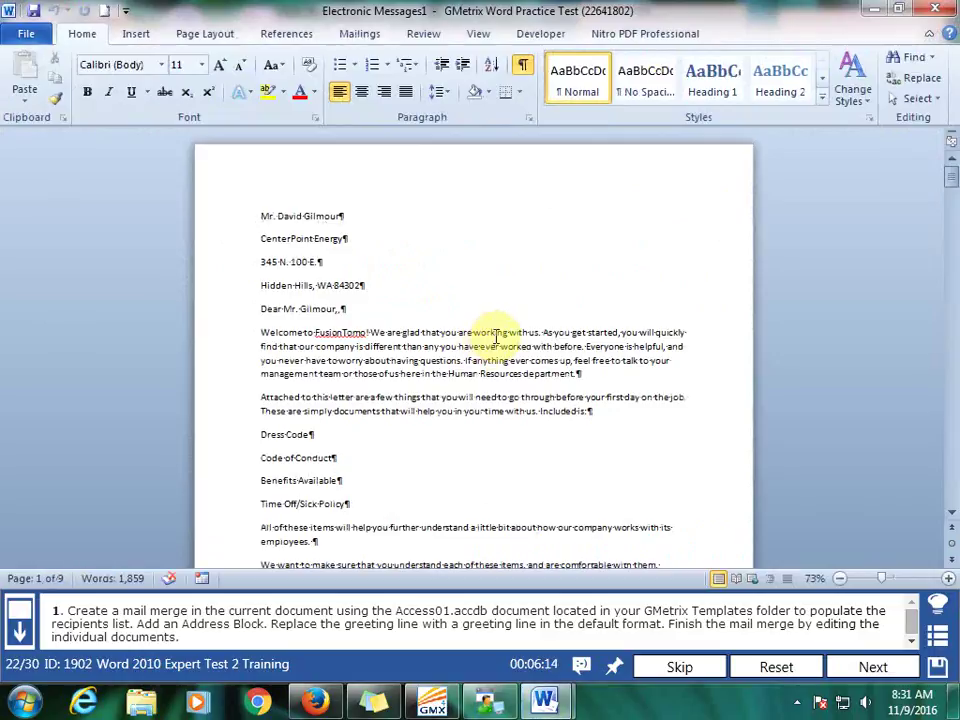
left_click(948, 578)
left_click(948, 578)
left_click(338, 345)
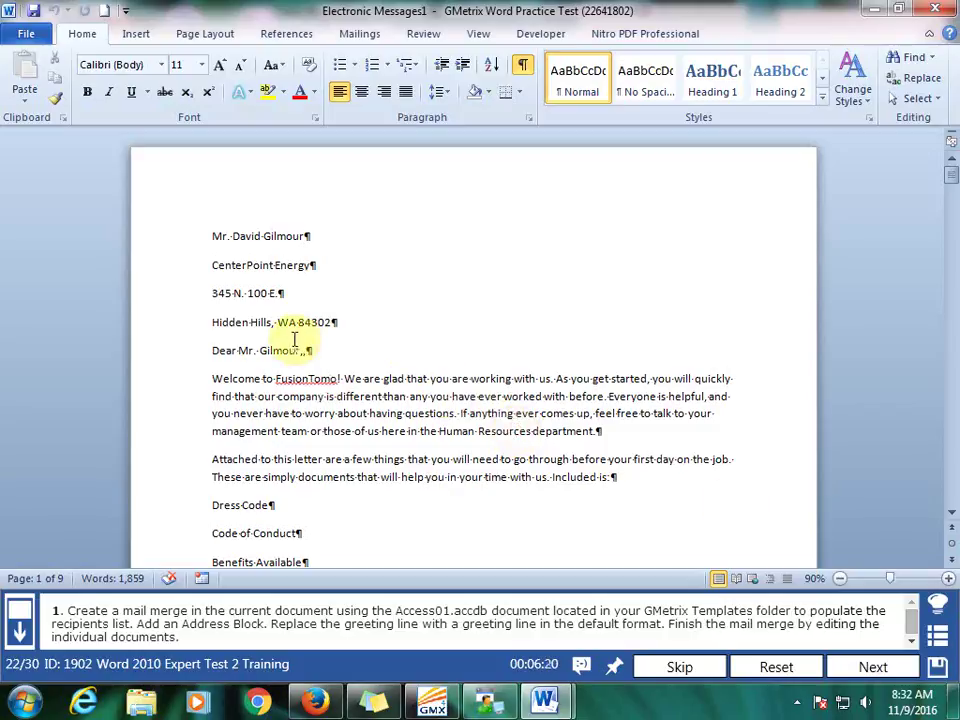
- Submit the mail merge task and proceed to the Word10Expert1 envelope task
left_click(870, 666)
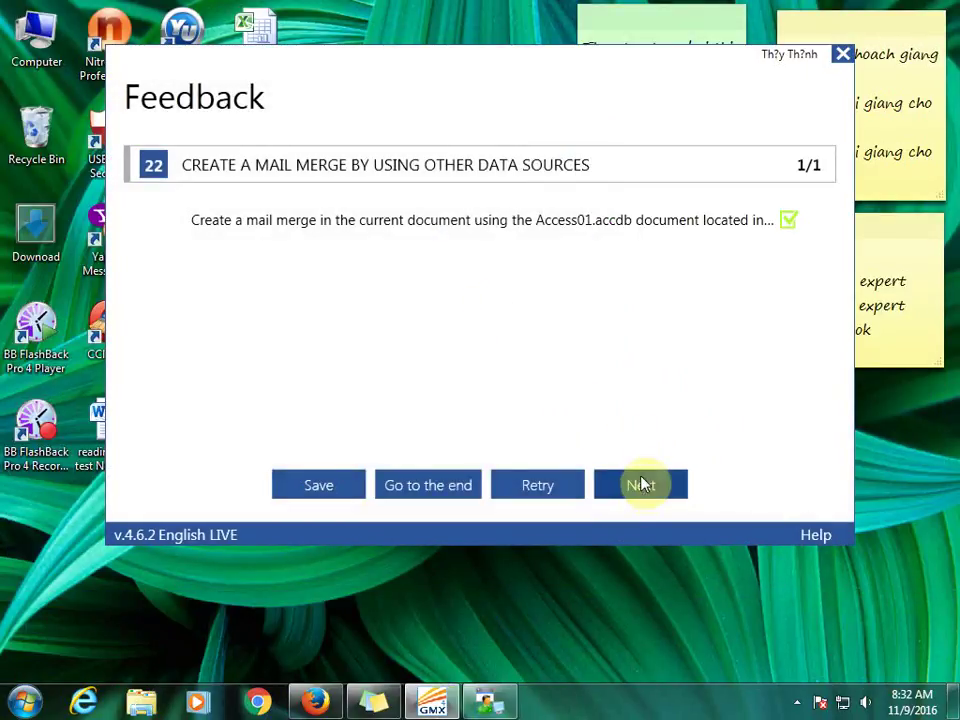
left_click(641, 486)
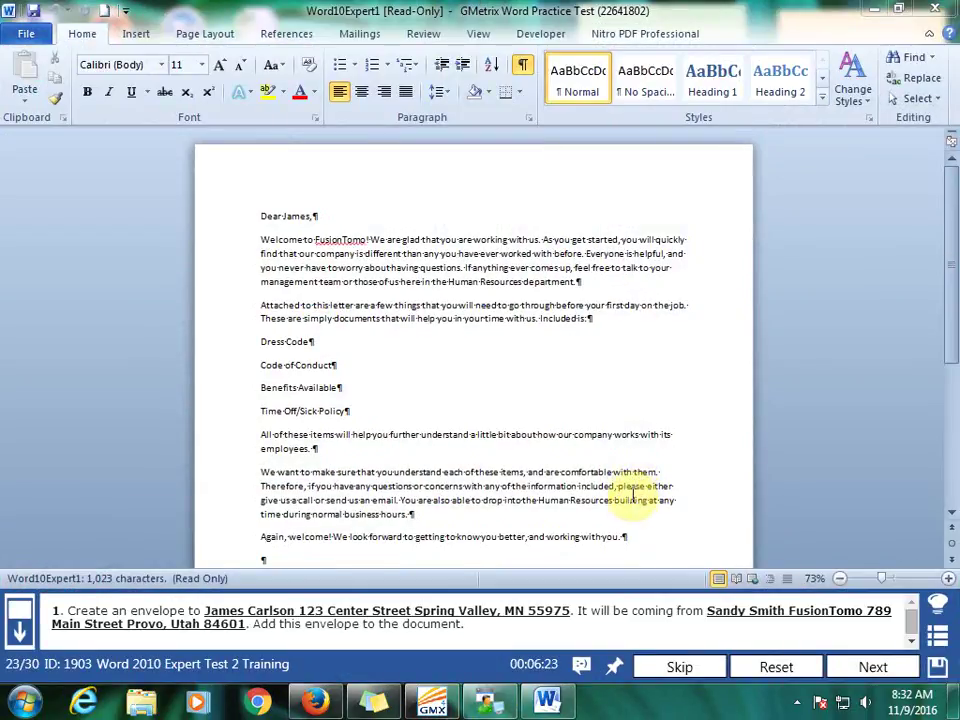
left_click(370, 36)
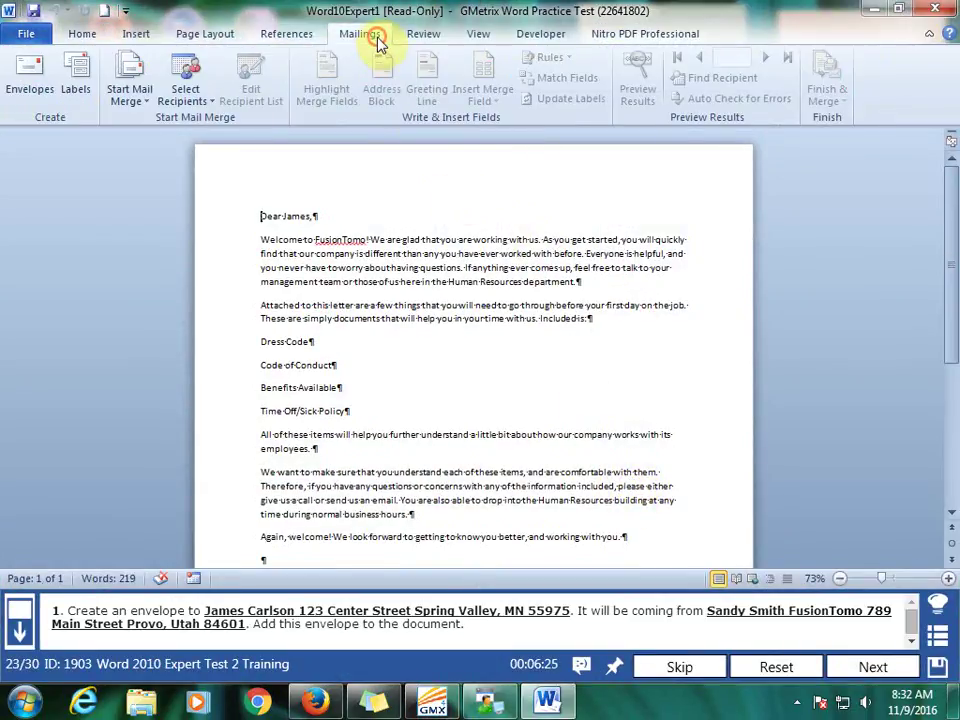
- Open Envelopes and type the recipient's full name as the delivery address's first line
left_click(30, 66)
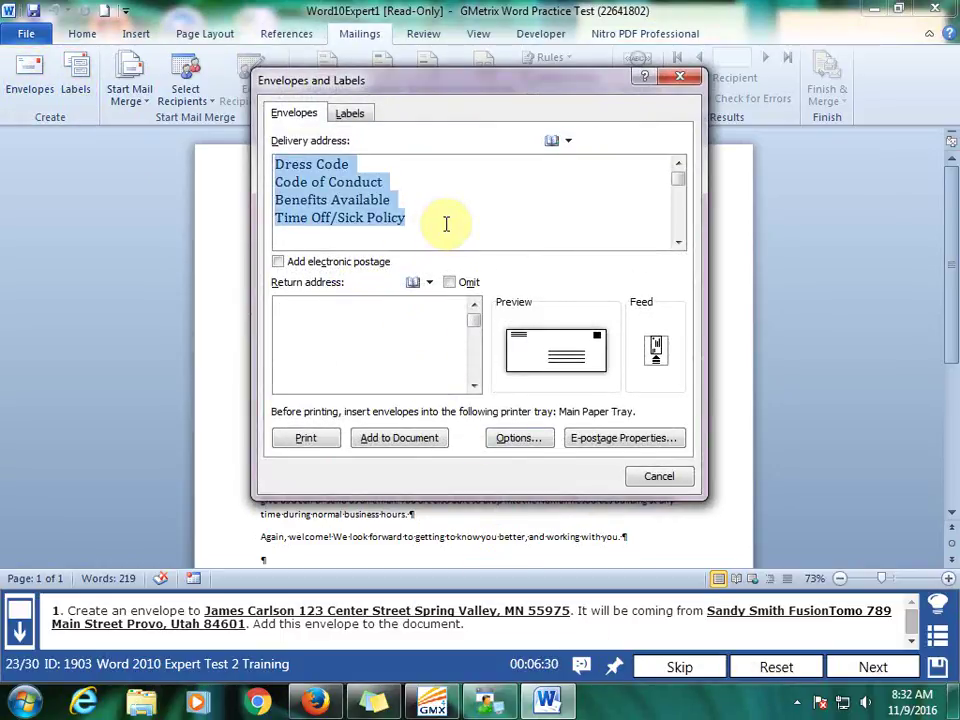
type("James")
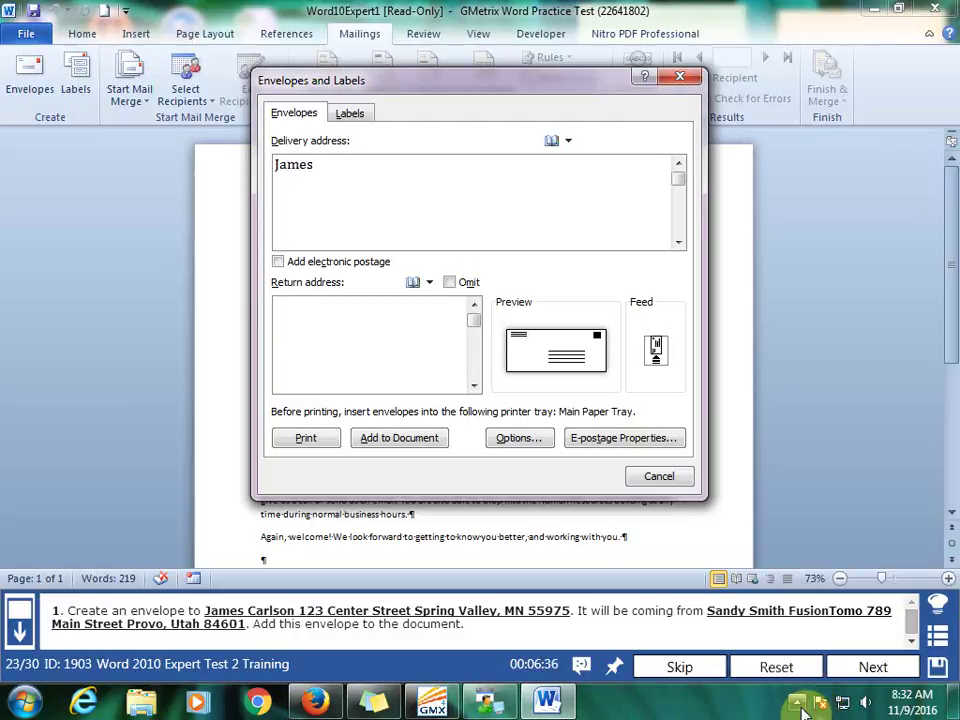
left_click(797, 702)
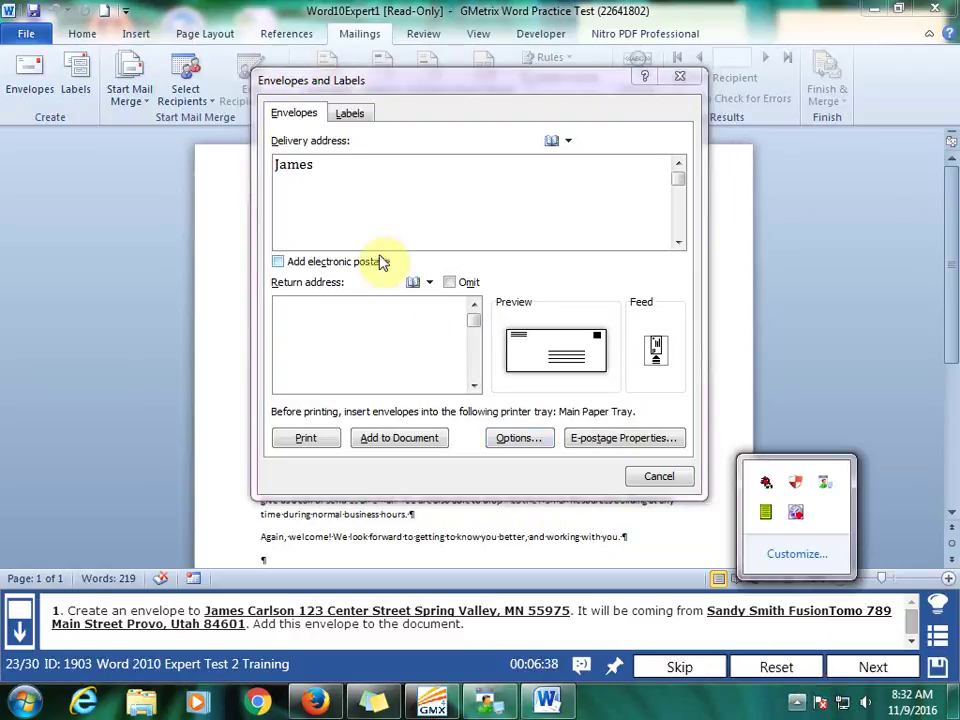
left_click(370, 184)
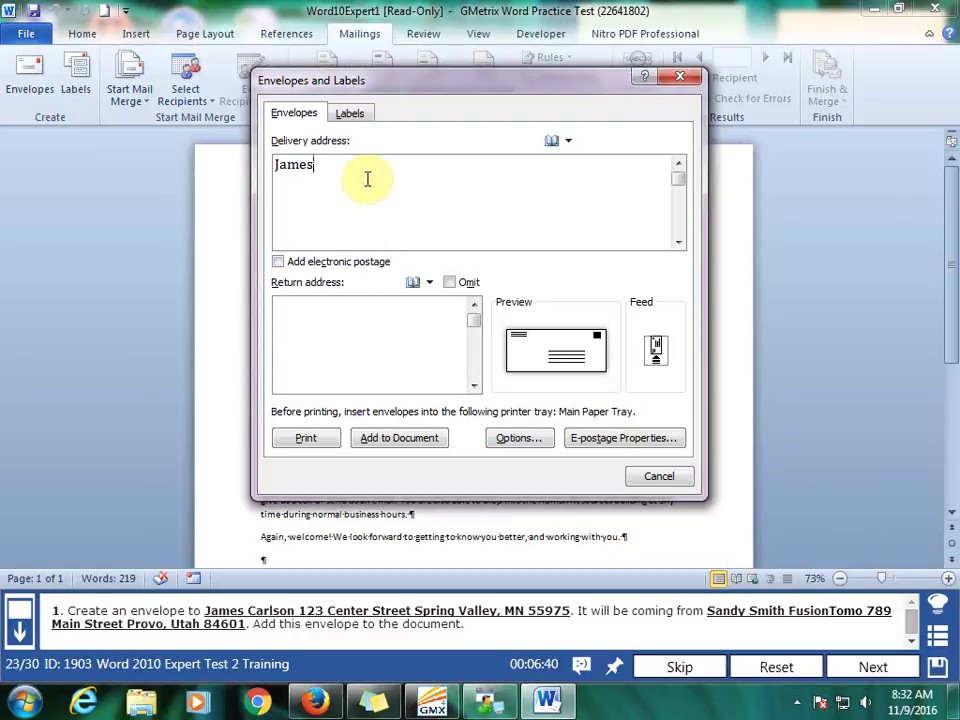
type(" C")
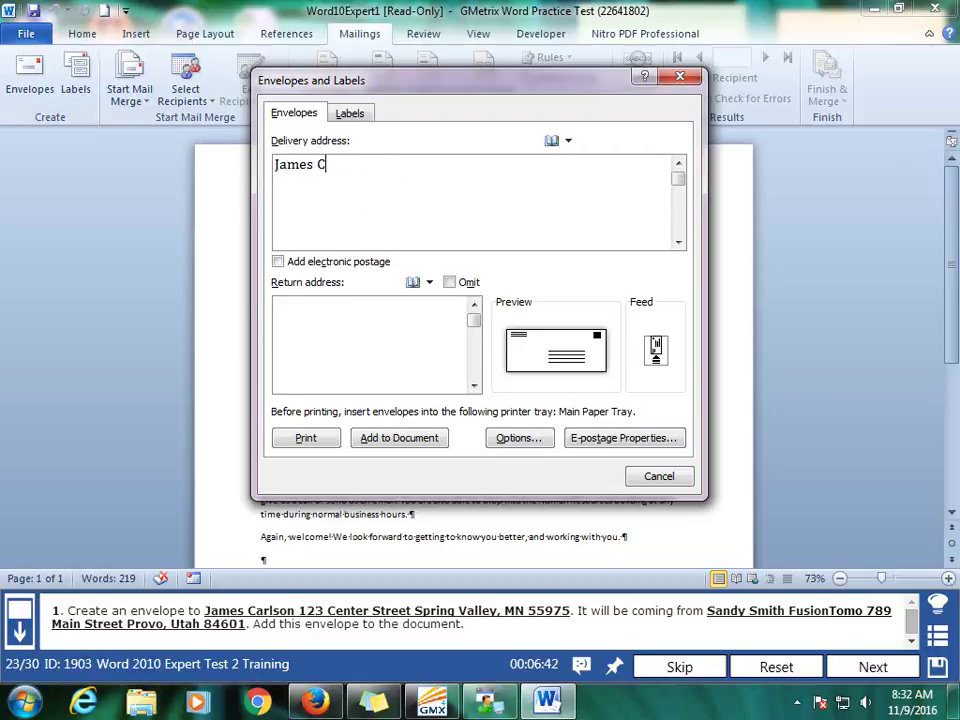
type("arlo")
key("BackSpace")
type("son")
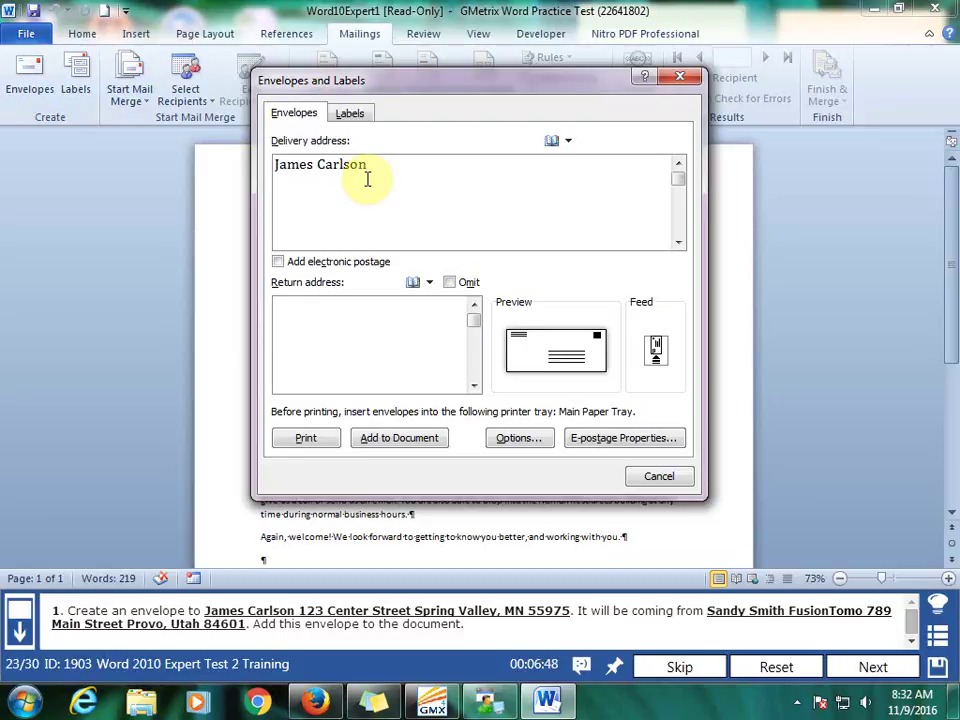
- Add the recipient's street line and state/ZIP line, then start the return address with the sender's name
key("Return")
type("123 Ce")
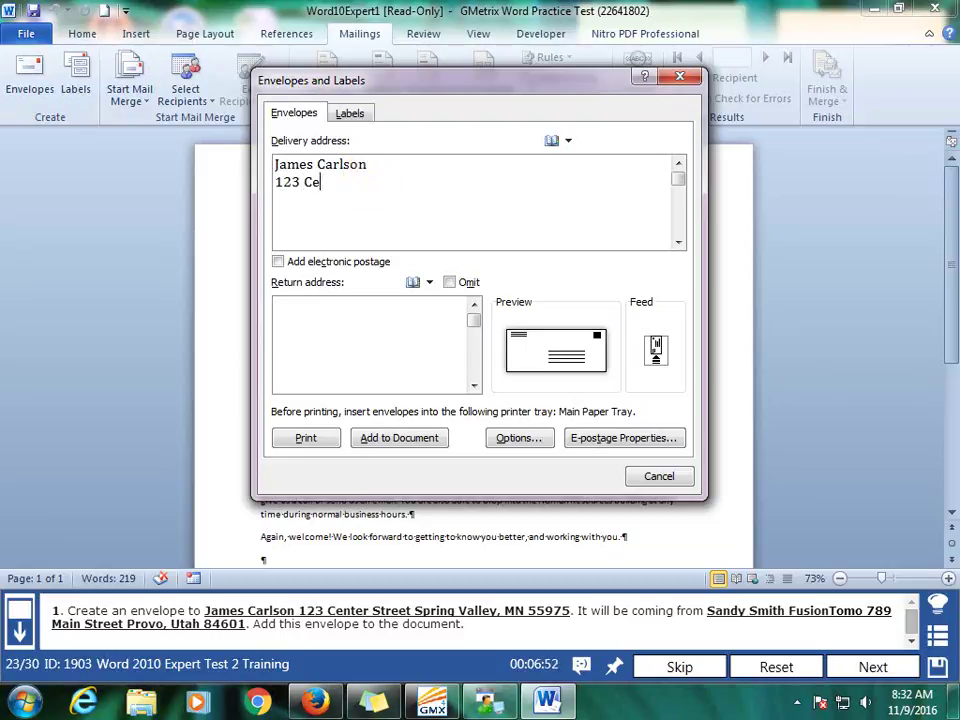
type("nter Stre")
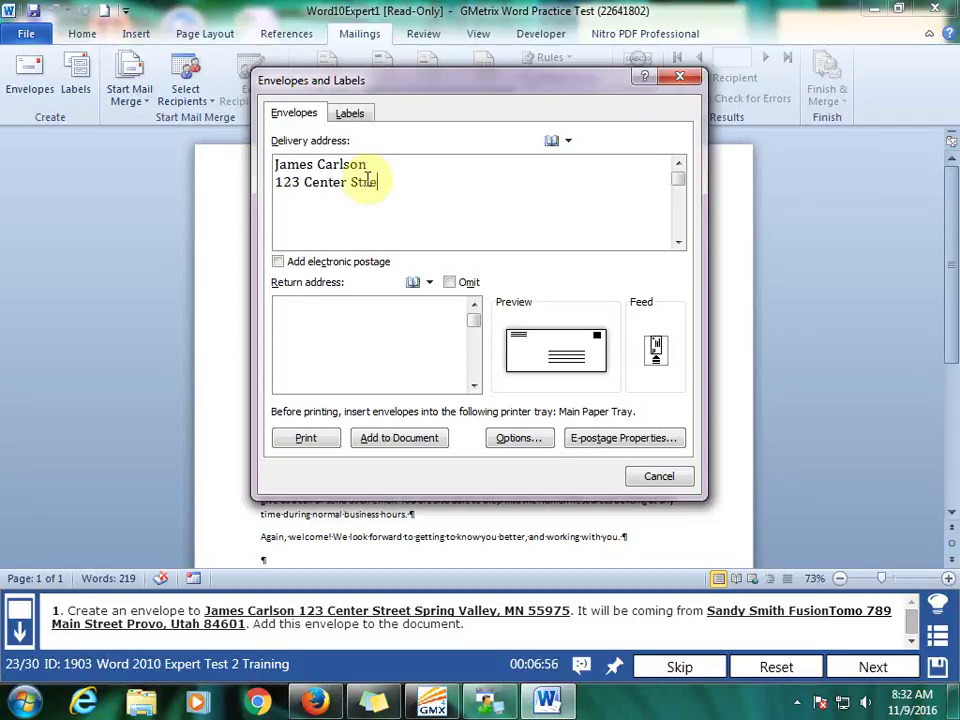
type("tr")
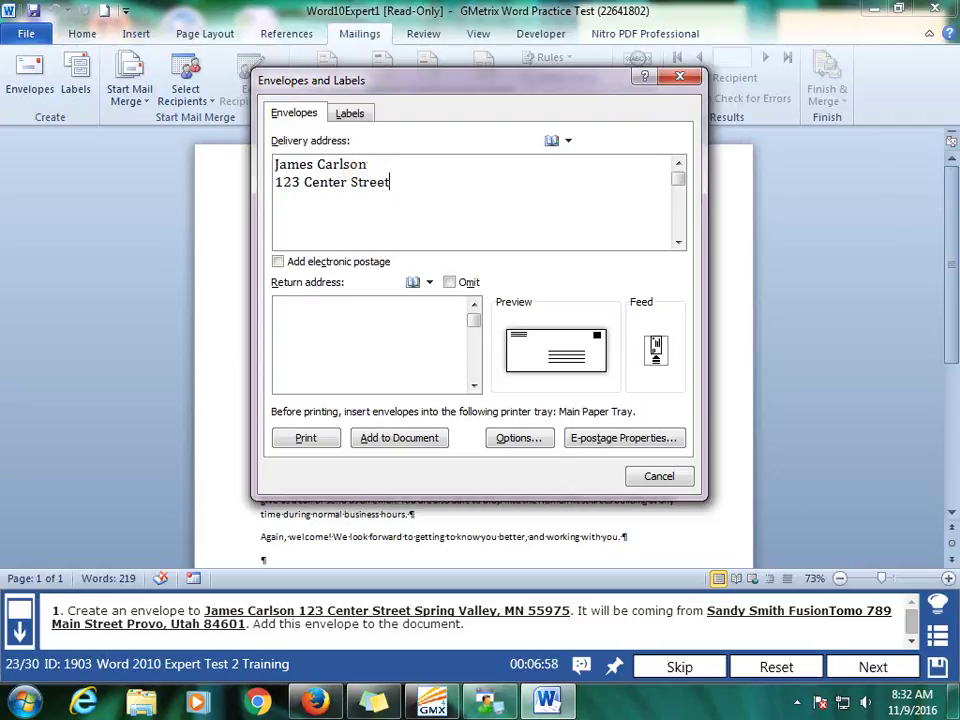
type("ring")
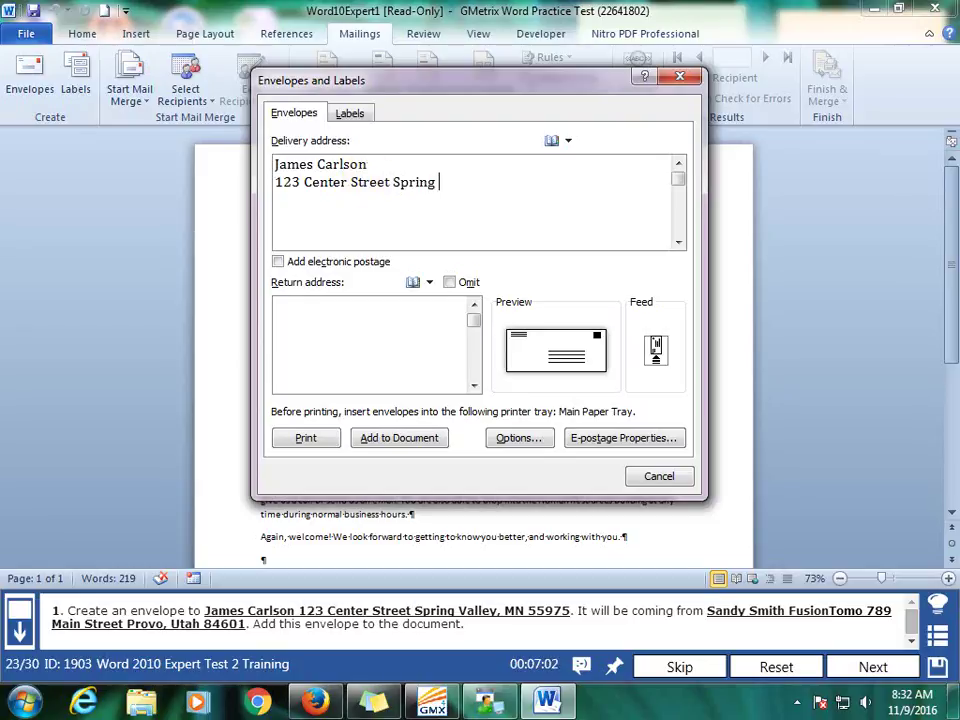
type("ll")
type("ey")
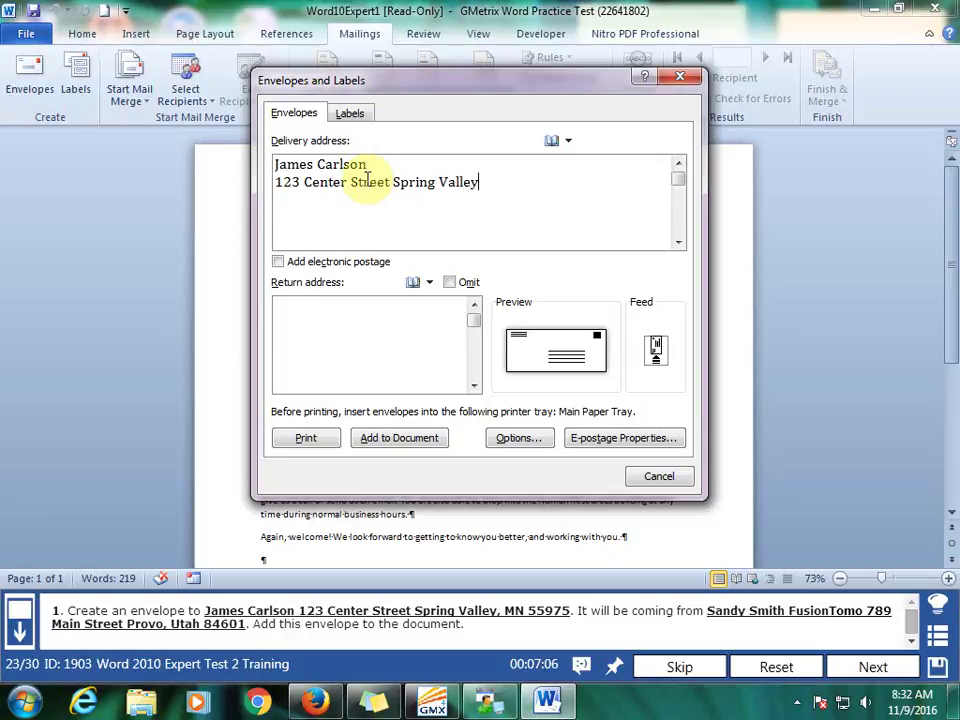
key("Return")
type("MN 55975")
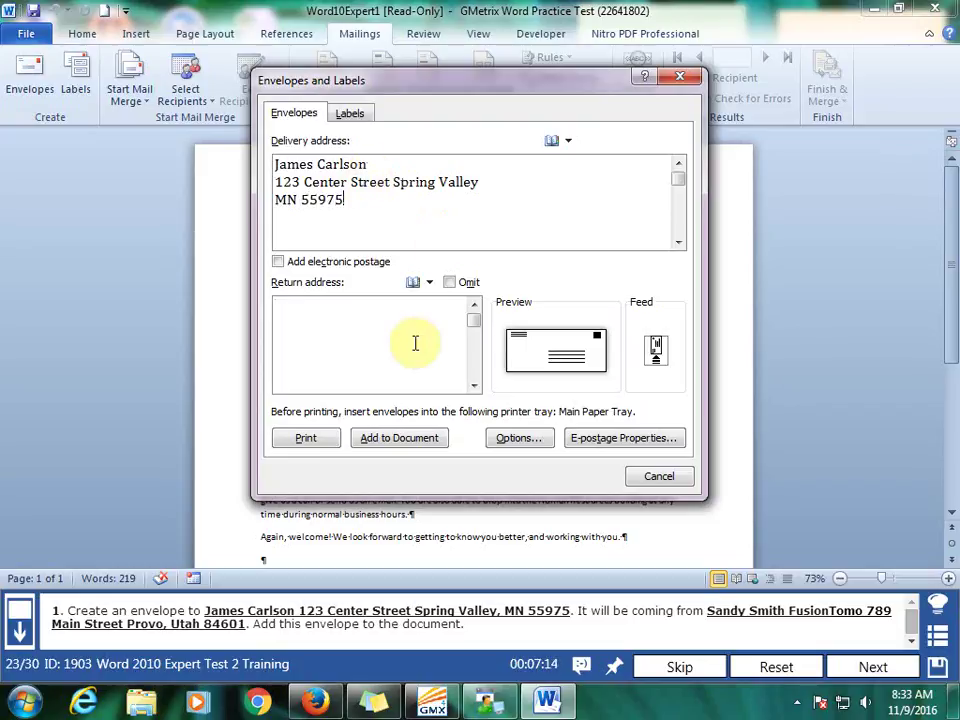
left_click(416, 343)
type("San")
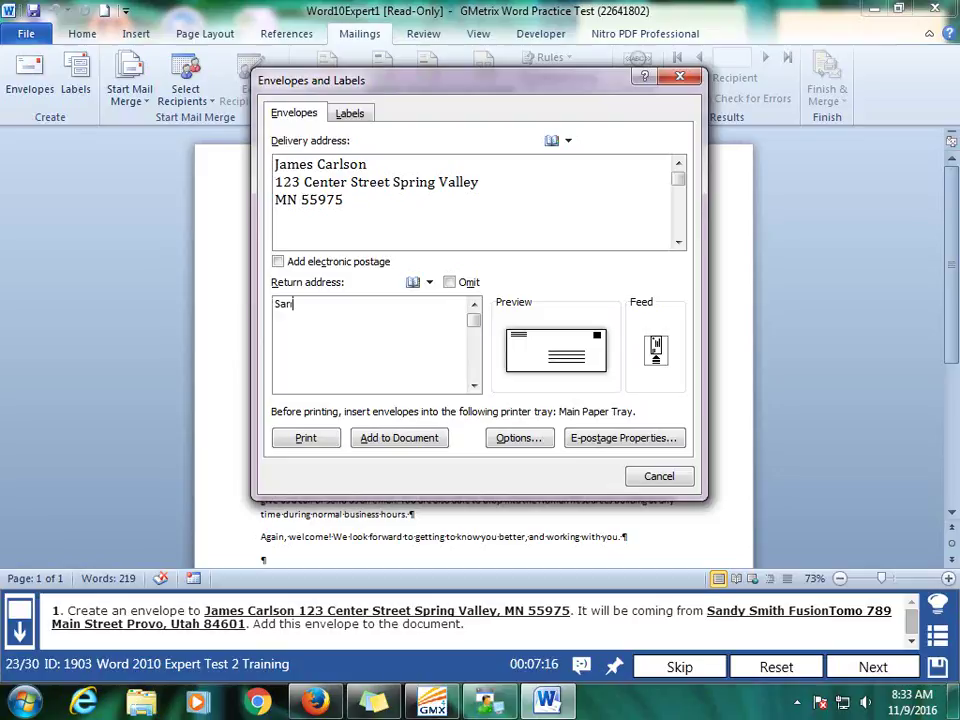
type("dy")
type(" Smi")
type("th")
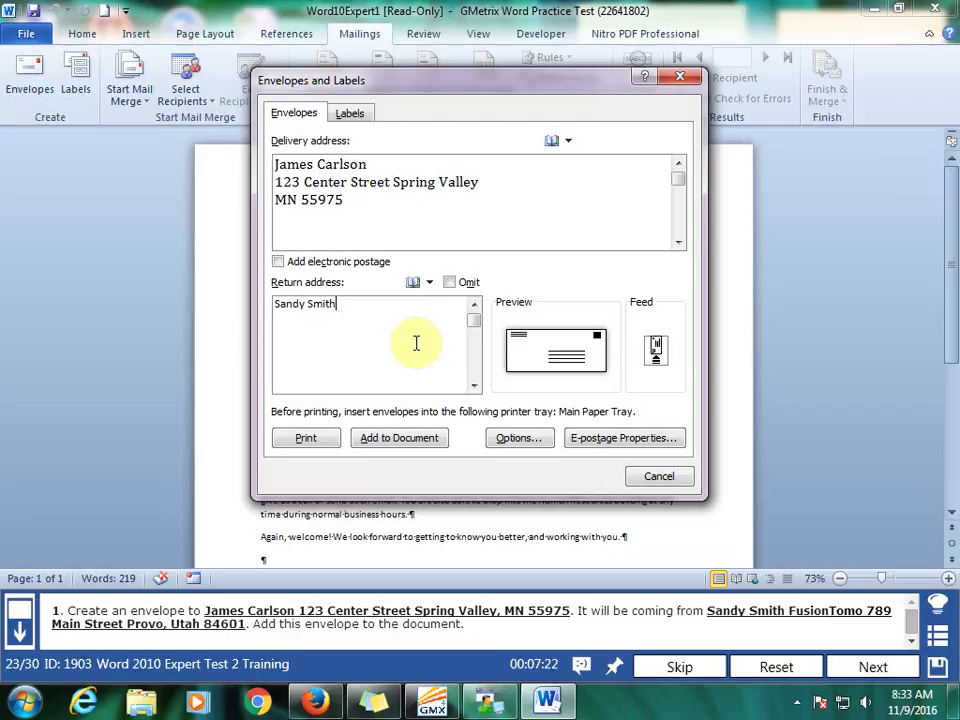
- Complete the return address with the FusionTomo company line, street, city, and state/ZIP
key("Return")
type("Fusi")
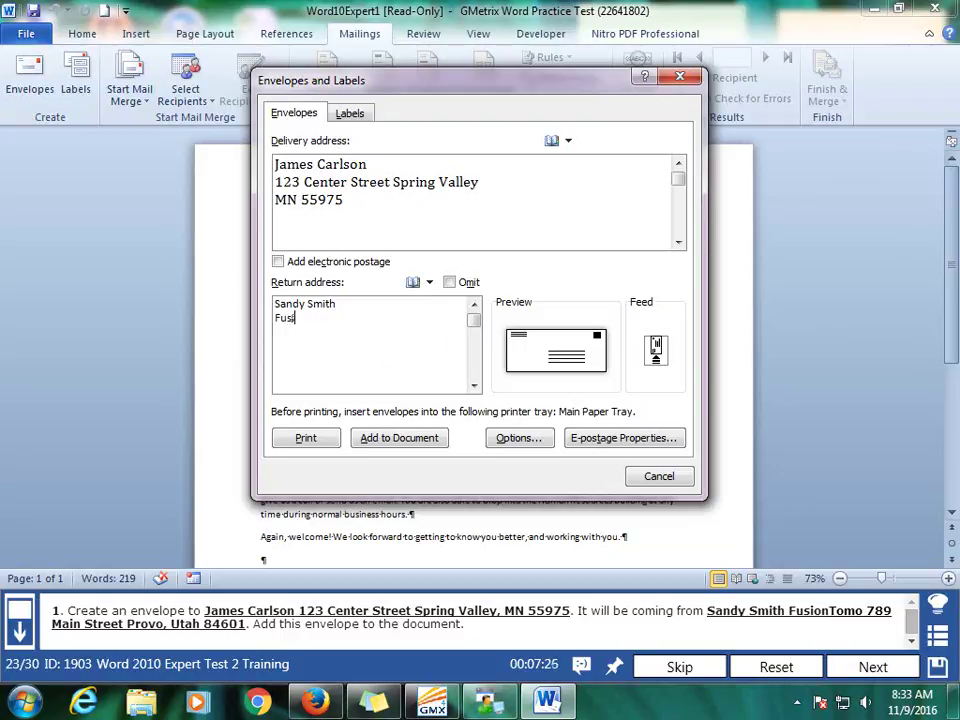
type("onTomo")
key("BackSpace")
key("BackSpace")
type("ionTomo 789")
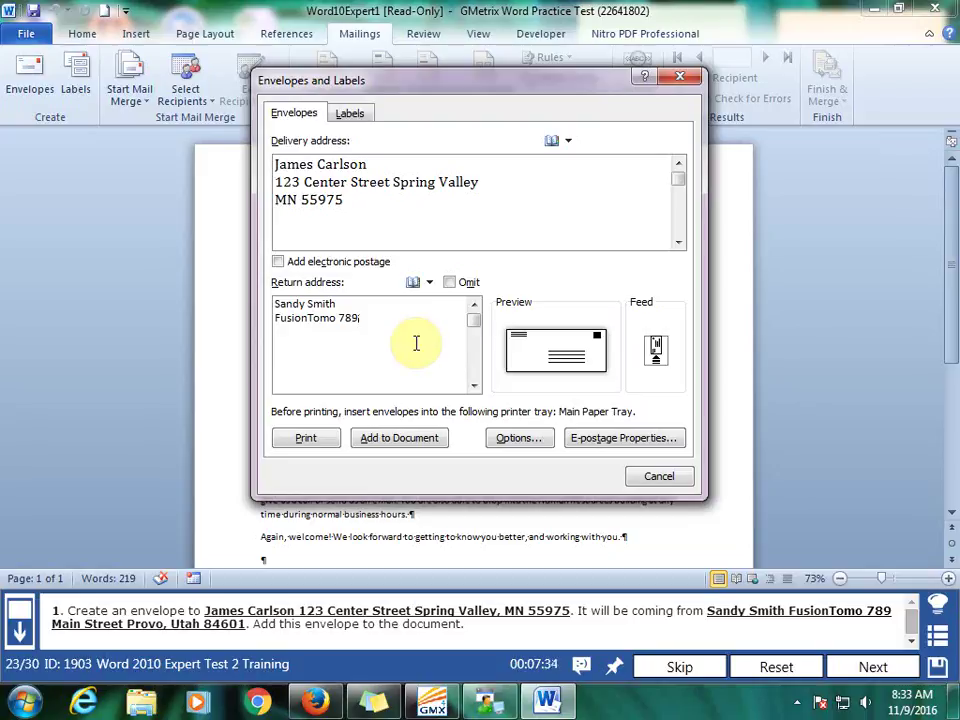
type(" Main Street")
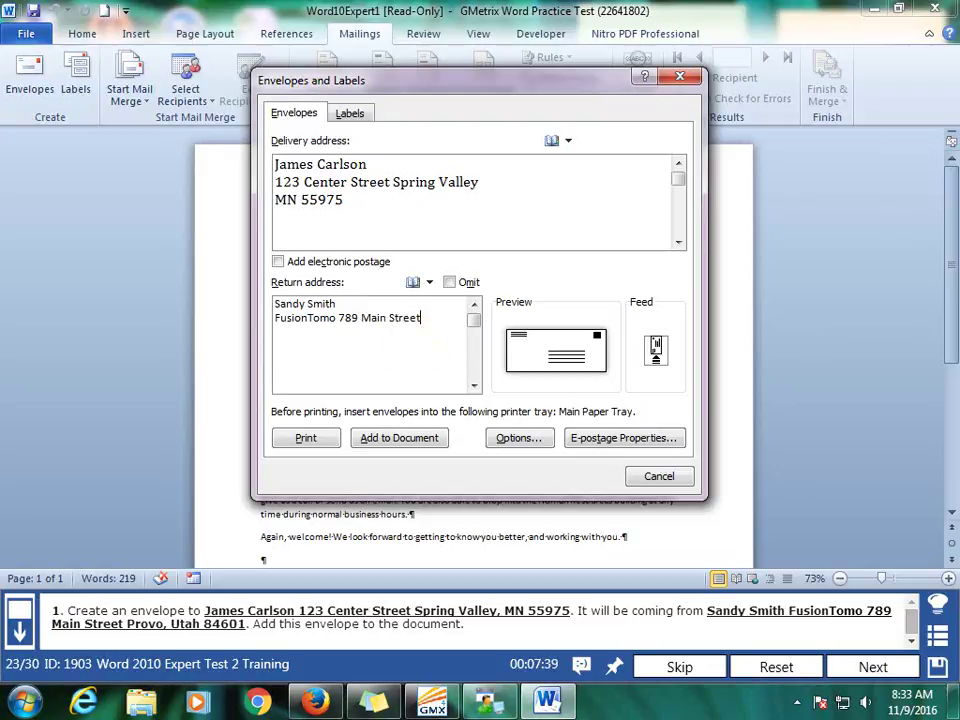
type(" Pro")
type("vo")
key("Return")
type("Utah 84")
type("601")
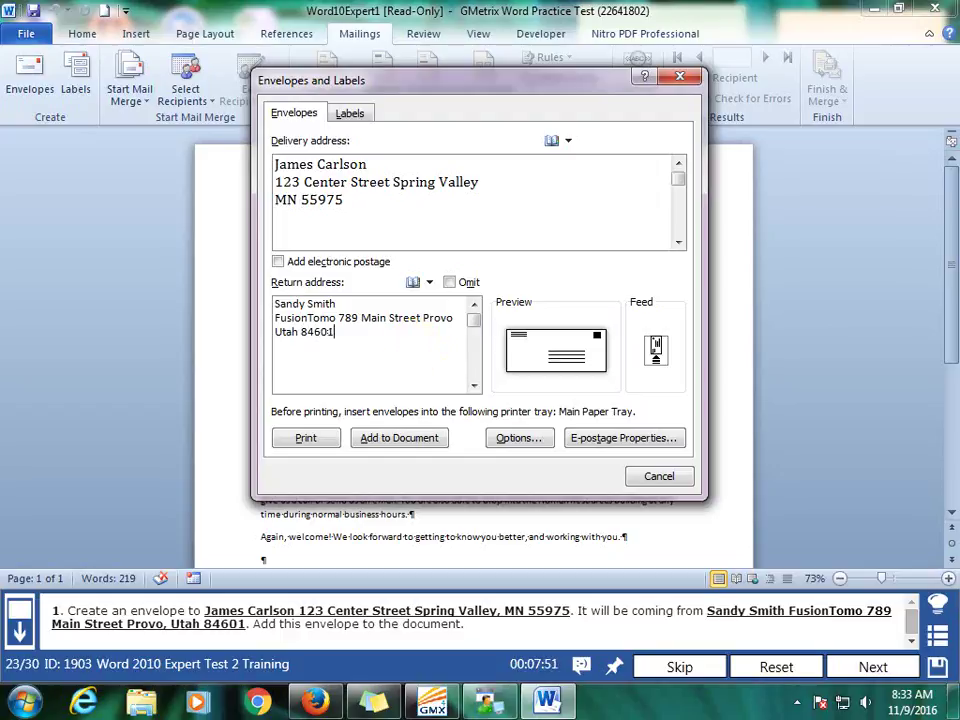
- Add the envelope to the document, answer the default return address prompt, and submit
left_click(428, 437)
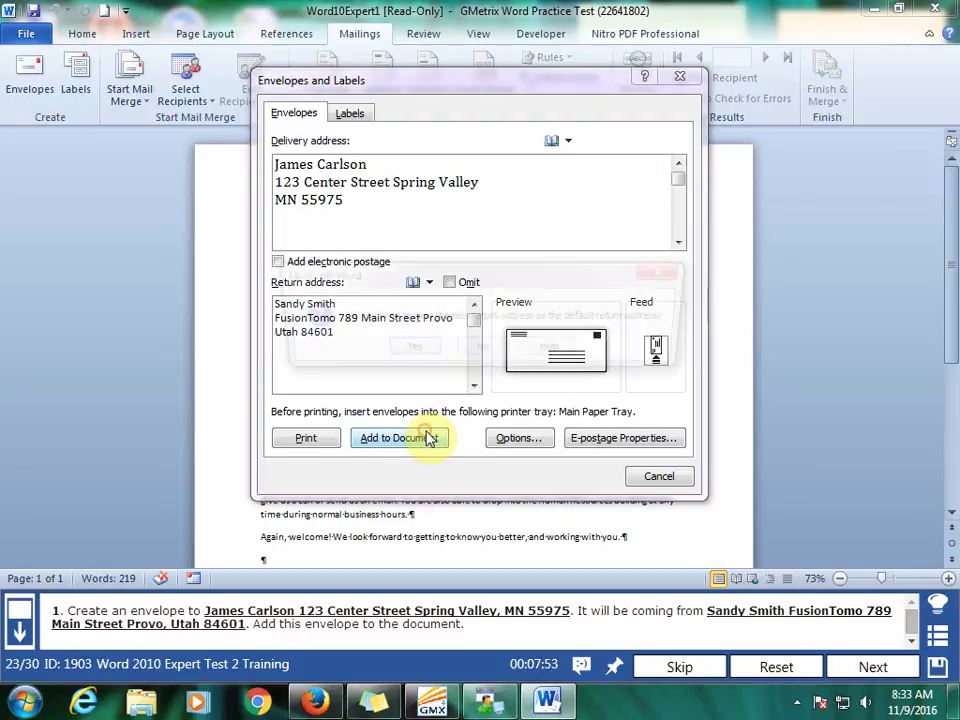
left_click(478, 350)
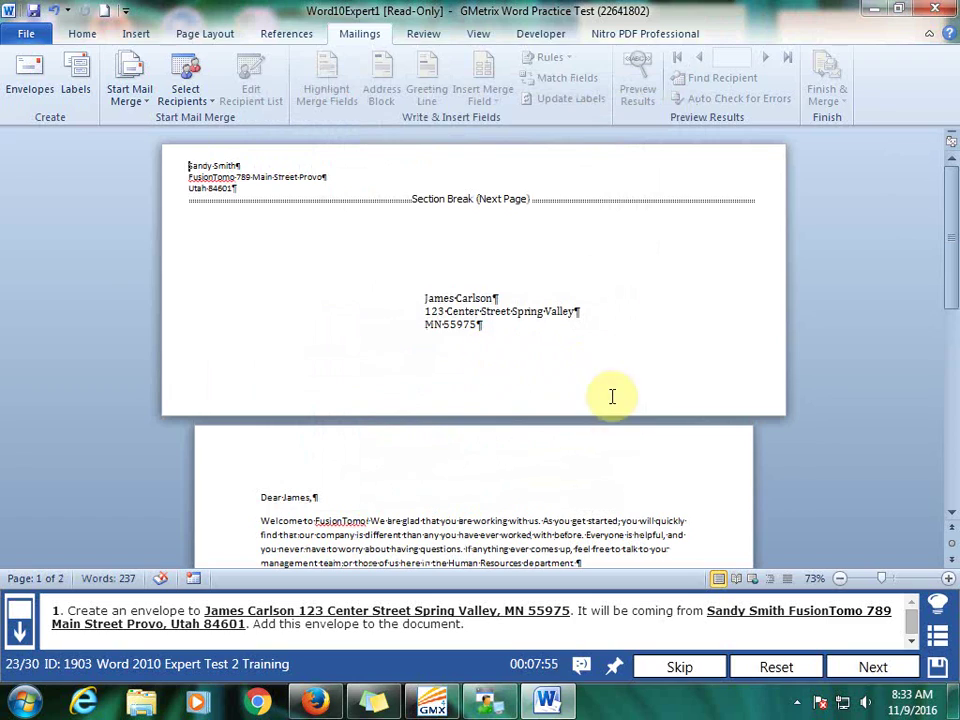
left_click(872, 667)
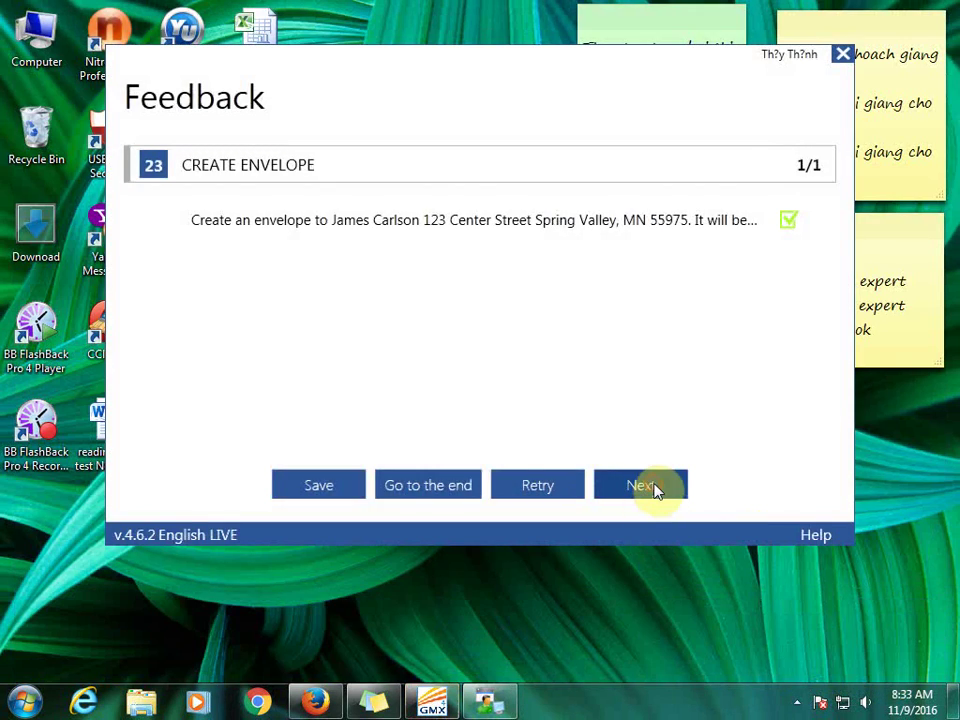
- On the next task, record a macro named FusionTomoWatermark, confirming replacement of the existing one
left_click(655, 489)
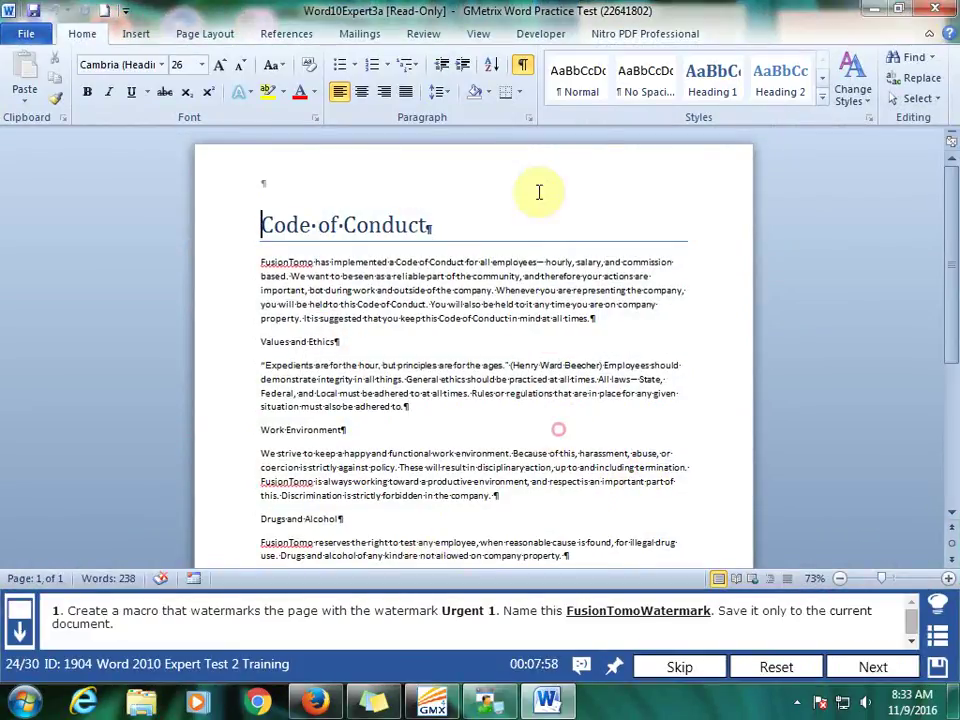
left_click(478, 36)
left_click(878, 92)
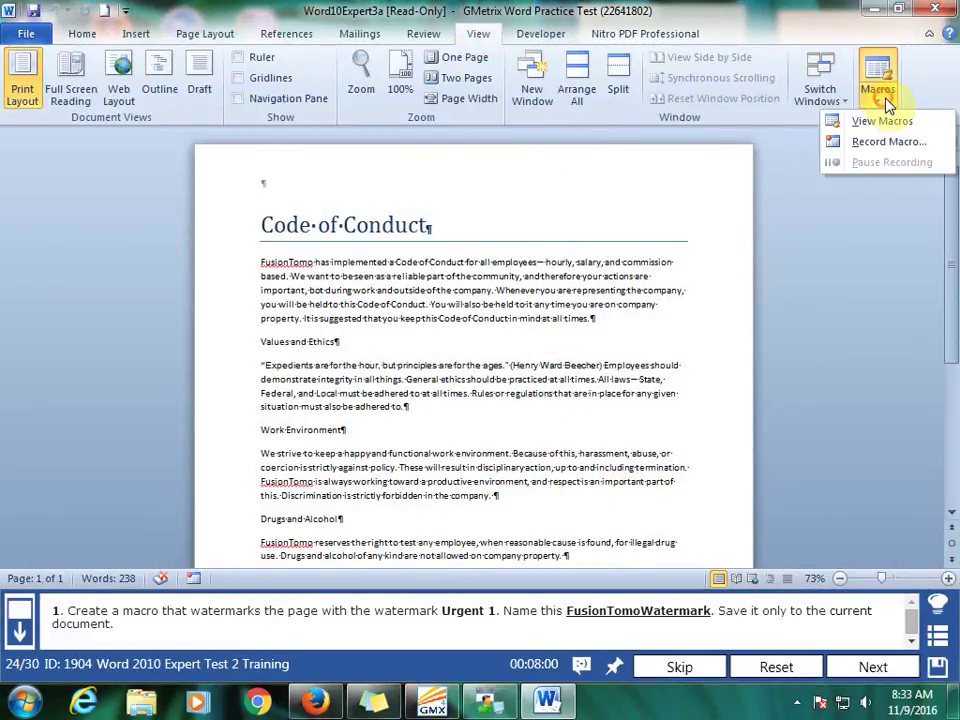
left_click(885, 142)
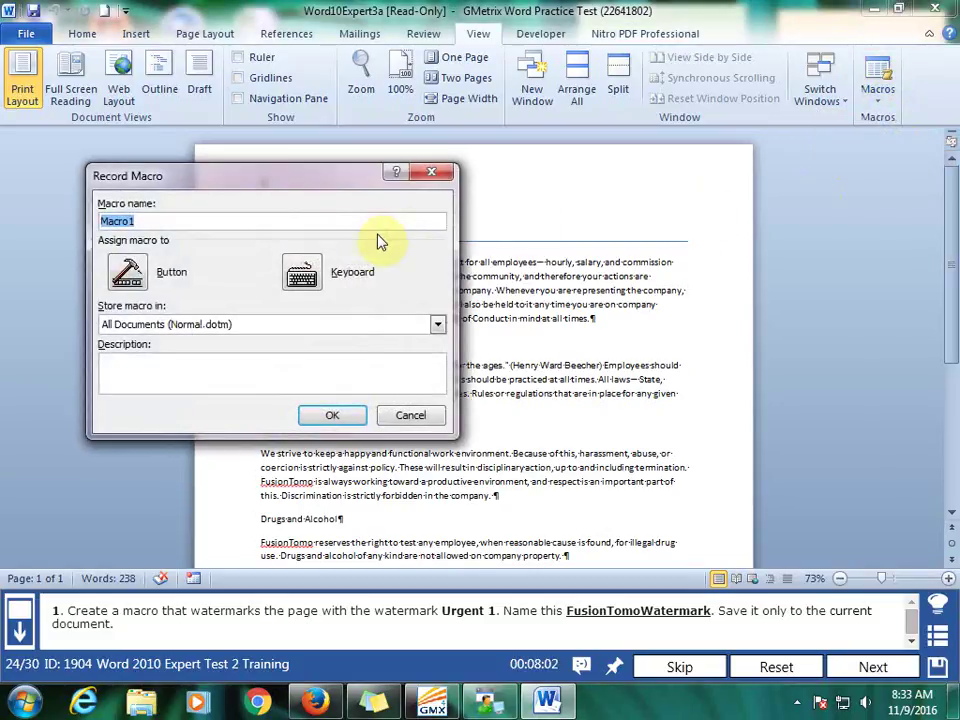
type("FusionTomoWatermark")
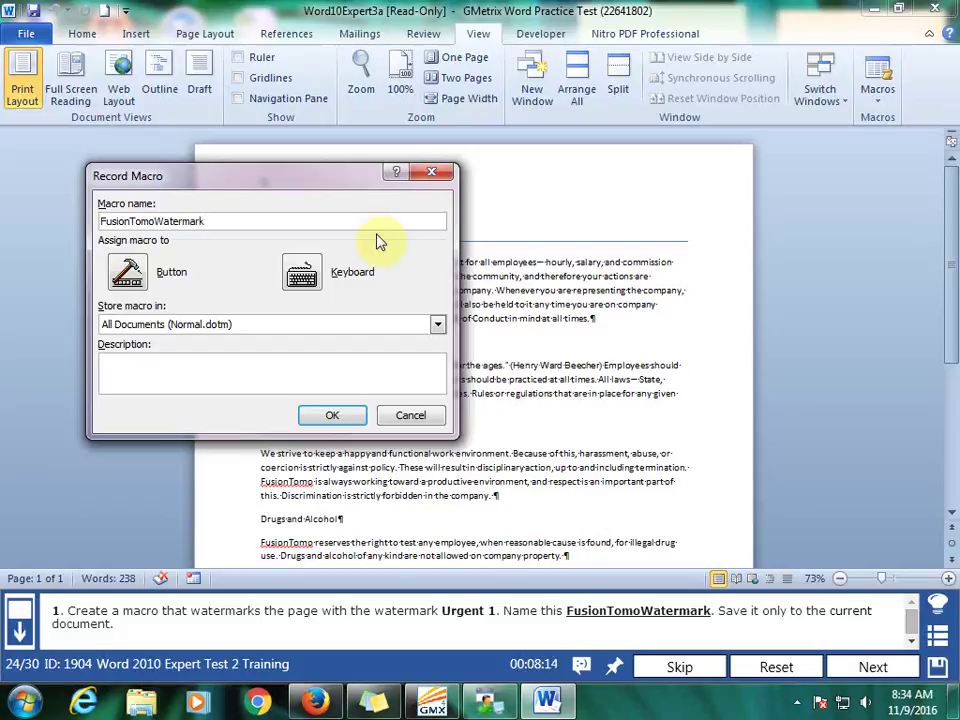
left_click(347, 416)
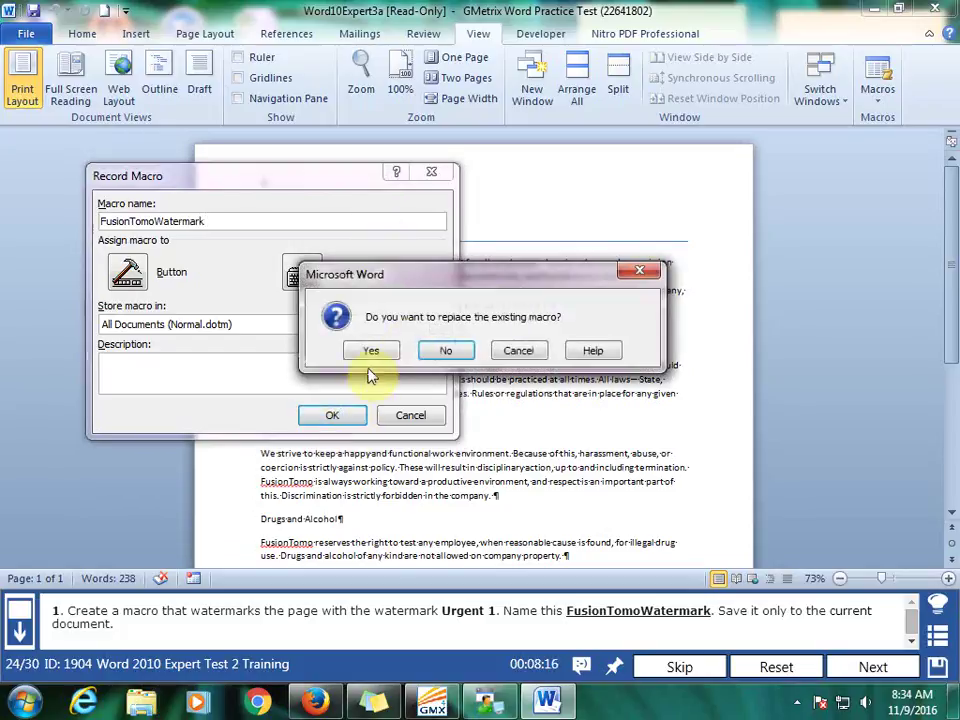
left_click(381, 354)
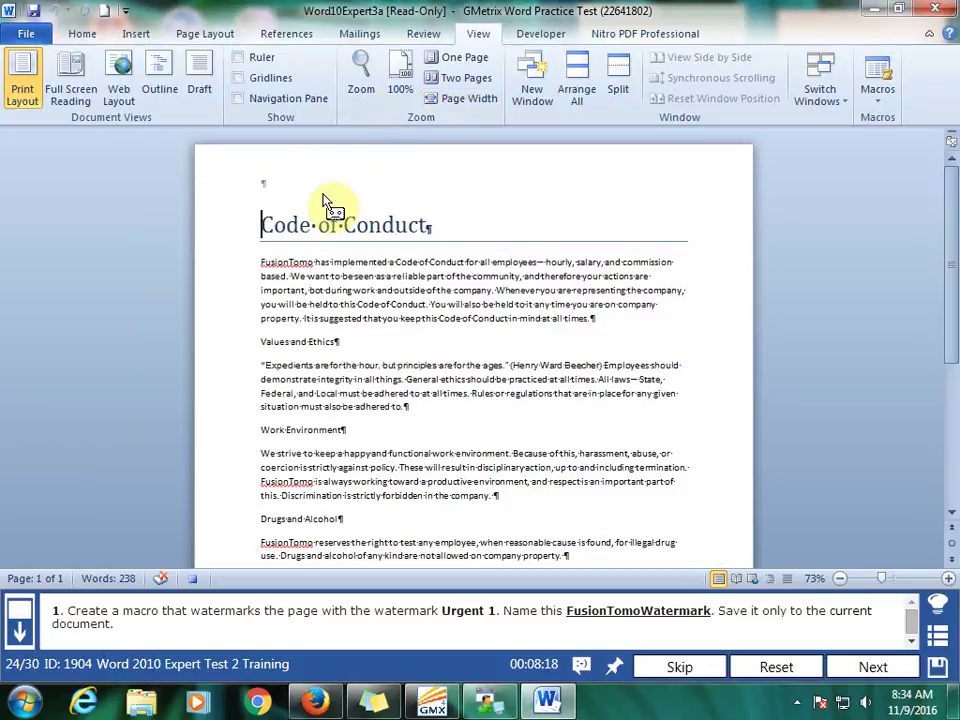
- Apply the URGENT 1 watermark from Page Layout > Watermark
left_click(197, 36)
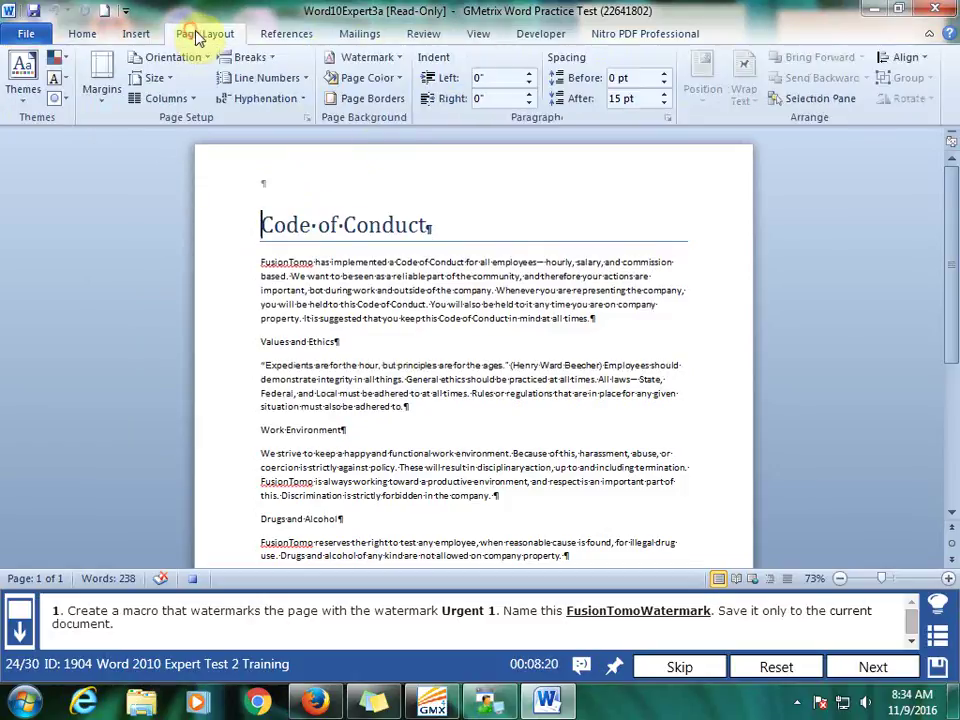
left_click(398, 56)
left_click(718, 385)
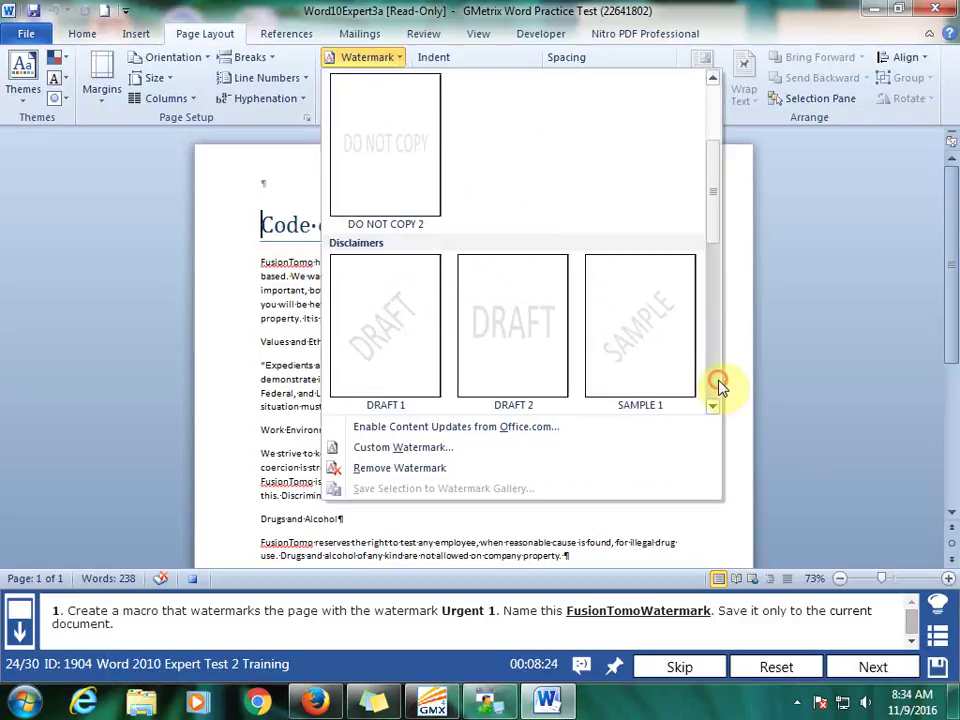
left_click(718, 384)
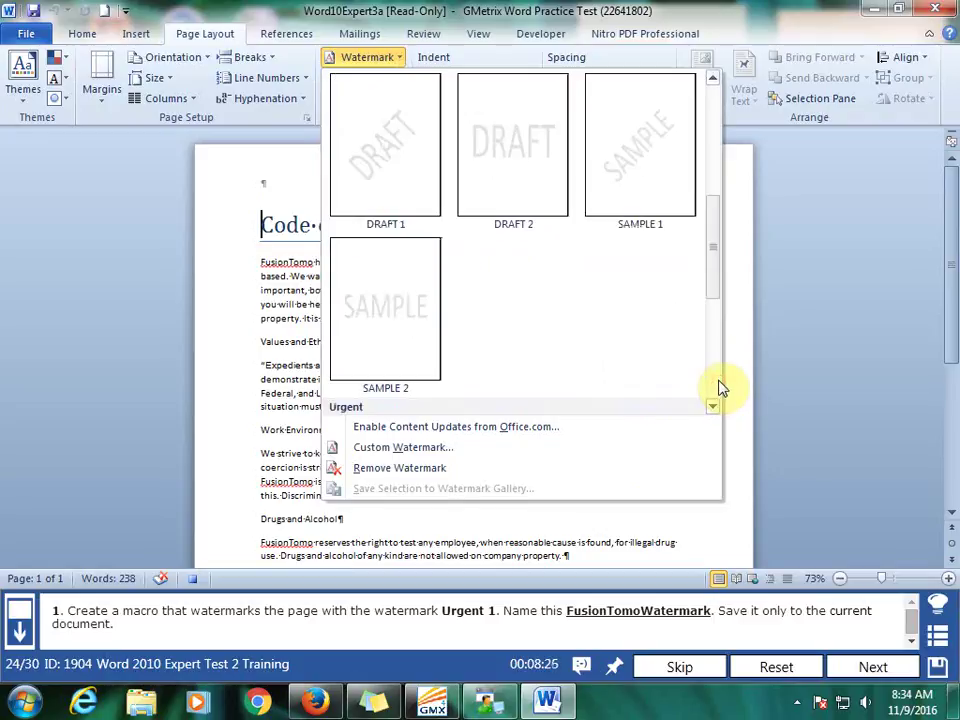
left_click(719, 384)
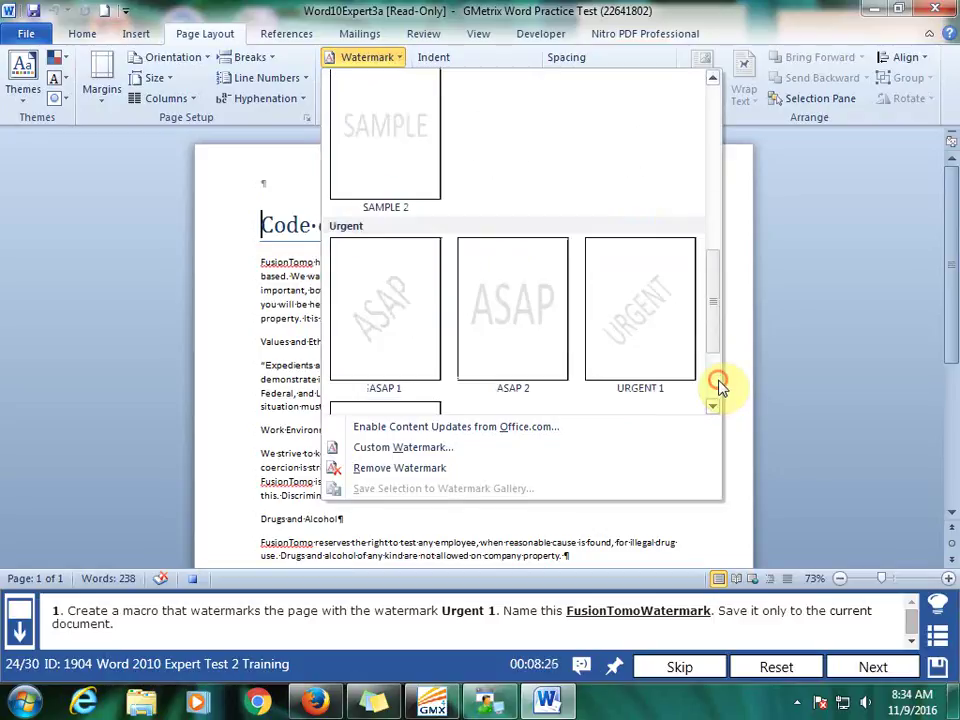
left_click(669, 336)
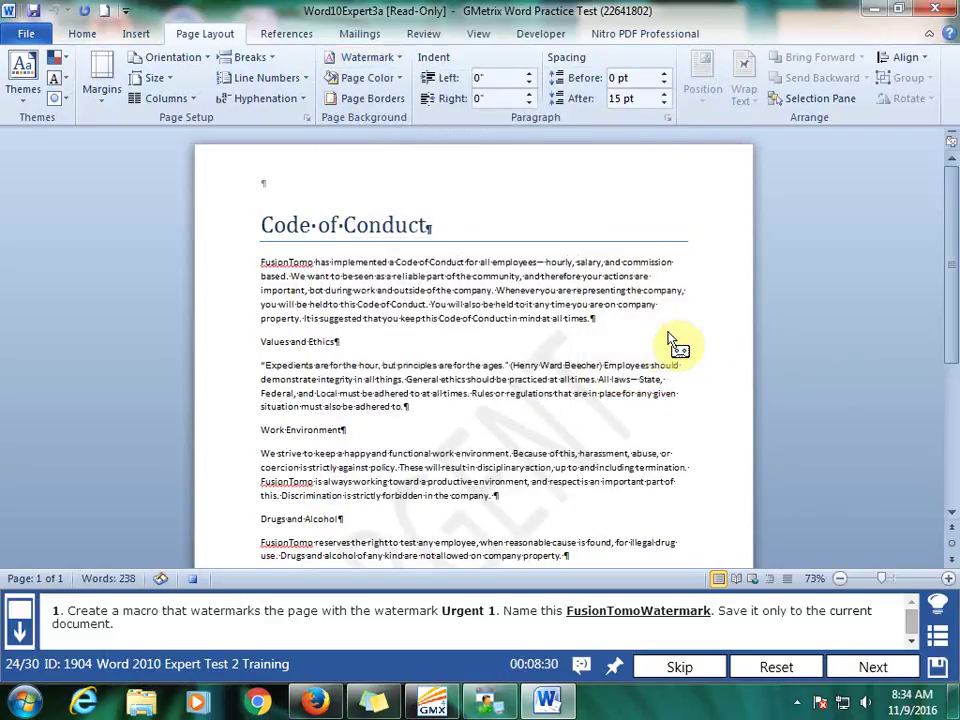
- Stop the macro recording, submit the watermark task, and continue to the next task
left_click(479, 34)
left_click(876, 78)
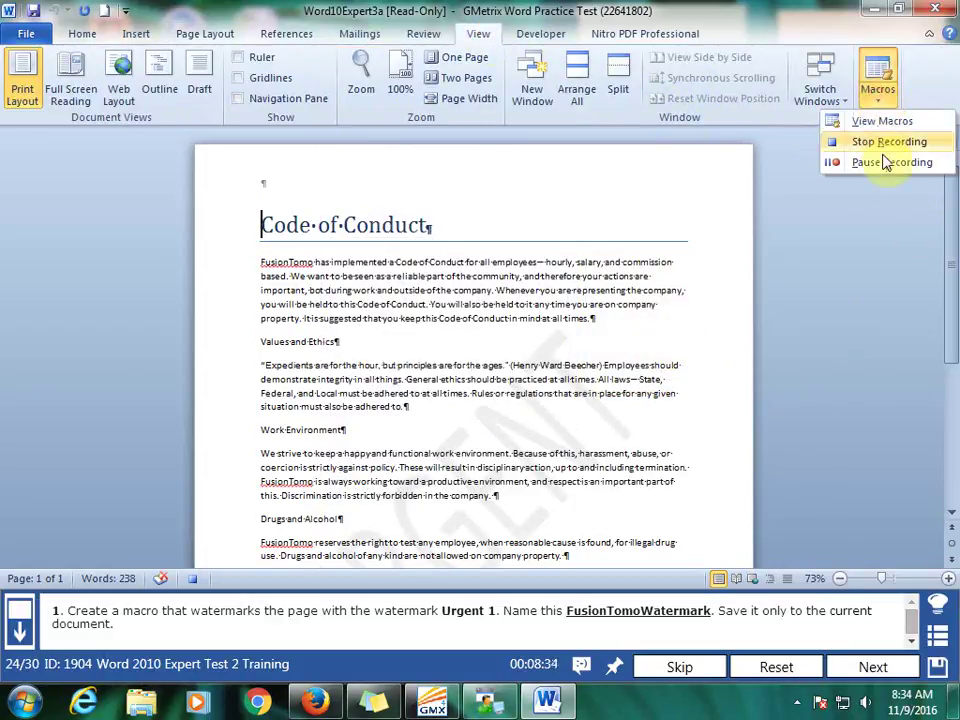
left_click(890, 142)
left_click(544, 408)
left_click(905, 668)
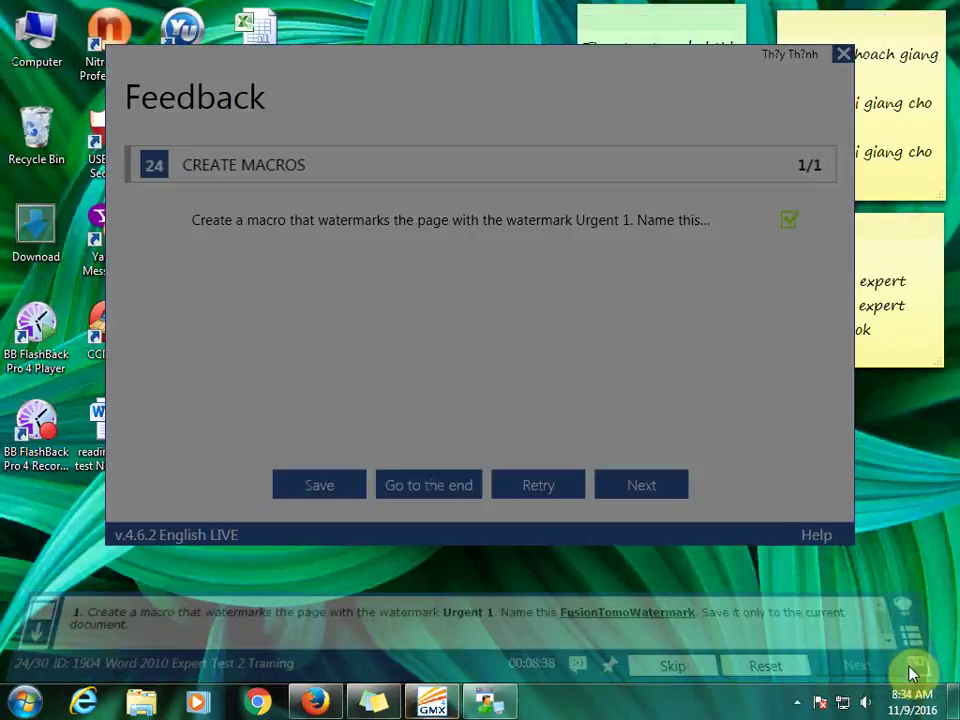
left_click(660, 490)
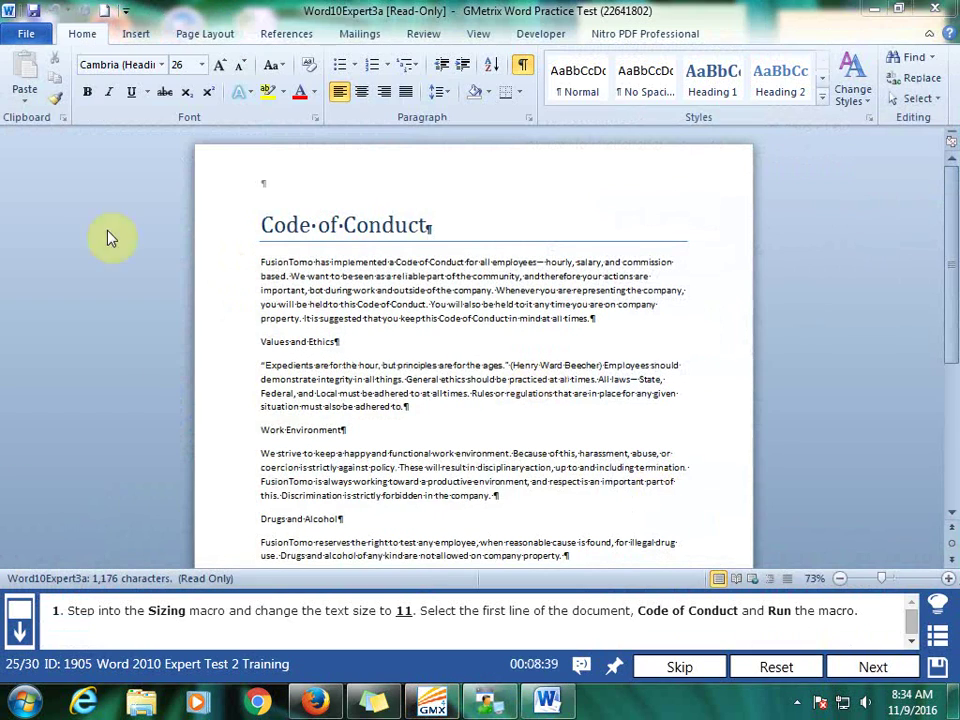
- Select the Code of Conduct title and step into the Sizing macro's code
left_click(264, 225)
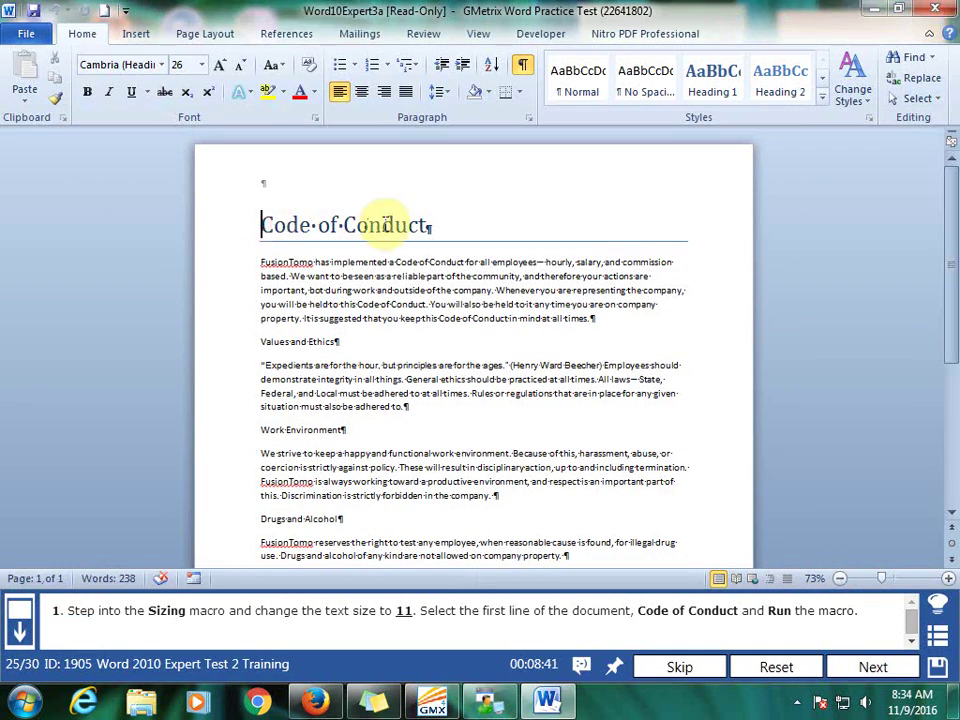
left_click_drag(431, 225, 272, 225)
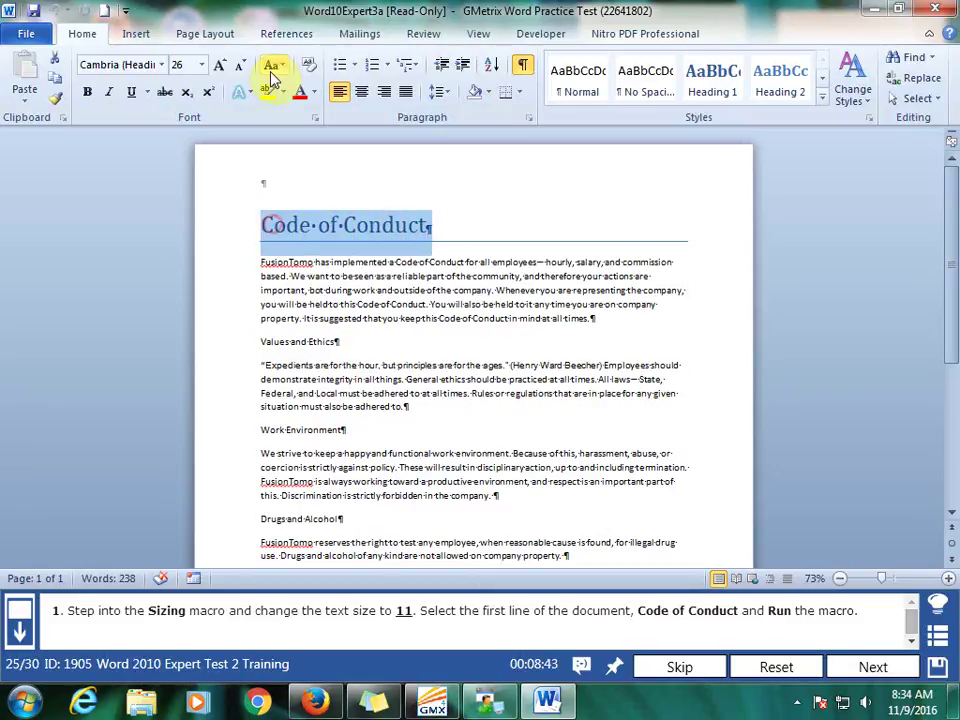
left_click(480, 34)
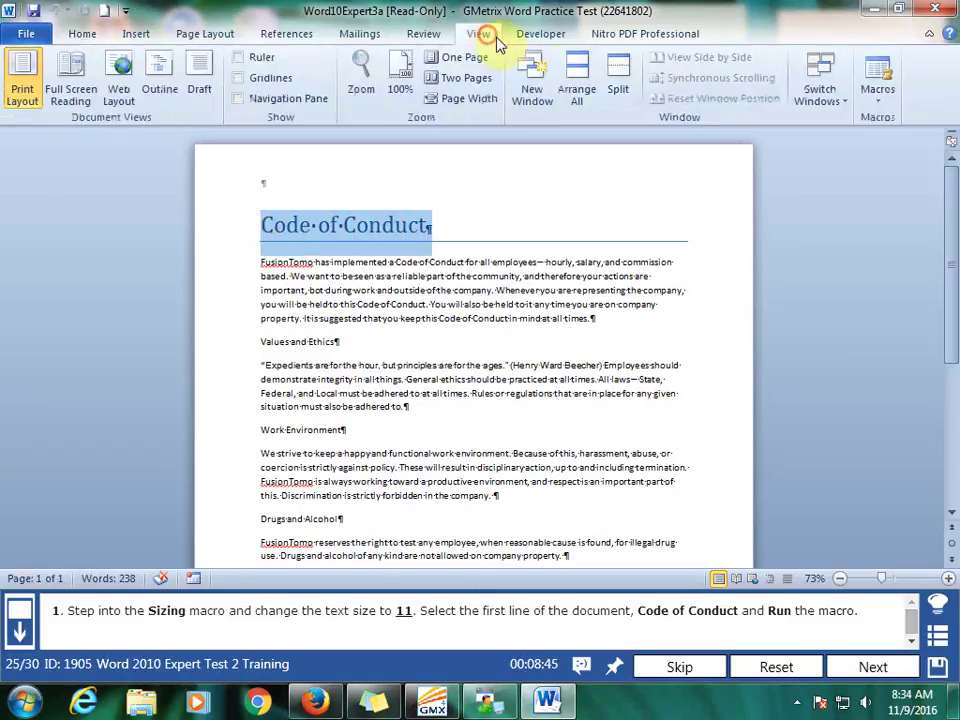
left_click(877, 98)
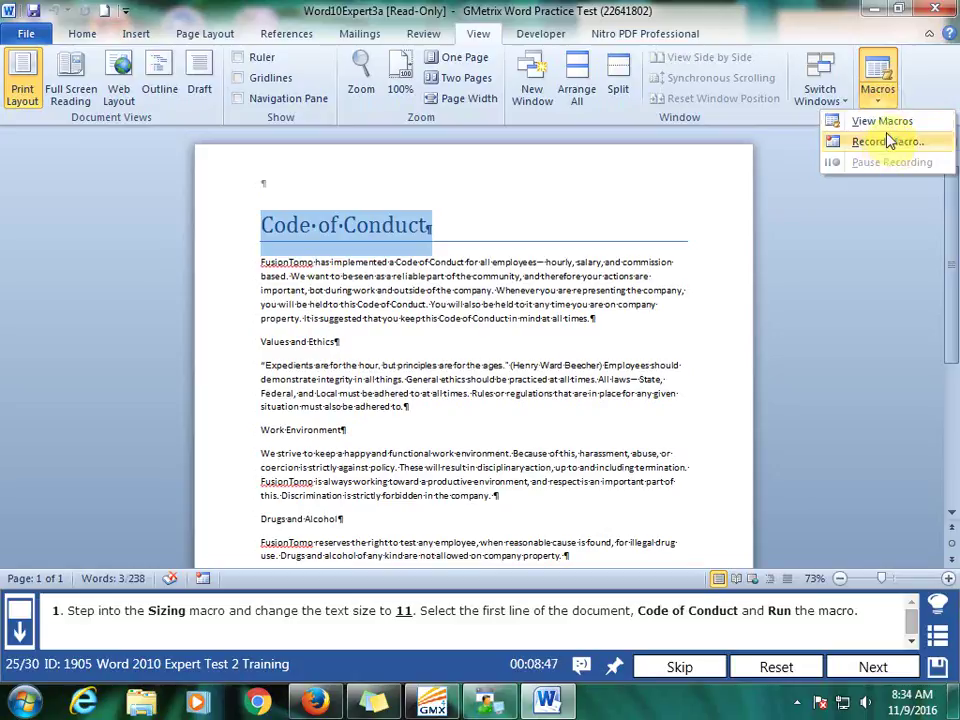
left_click(884, 122)
left_click(46, 171)
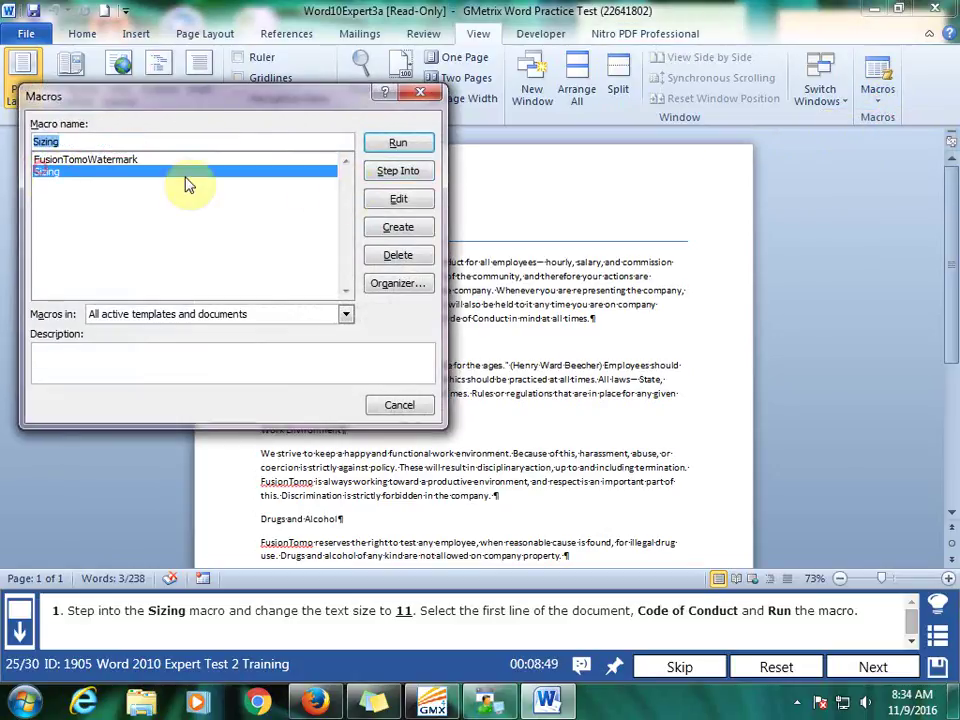
left_click(398, 171)
- Change the macro's font size to 11, run it, close the VBA editor, and submit
left_click(500, 295)
type("11")
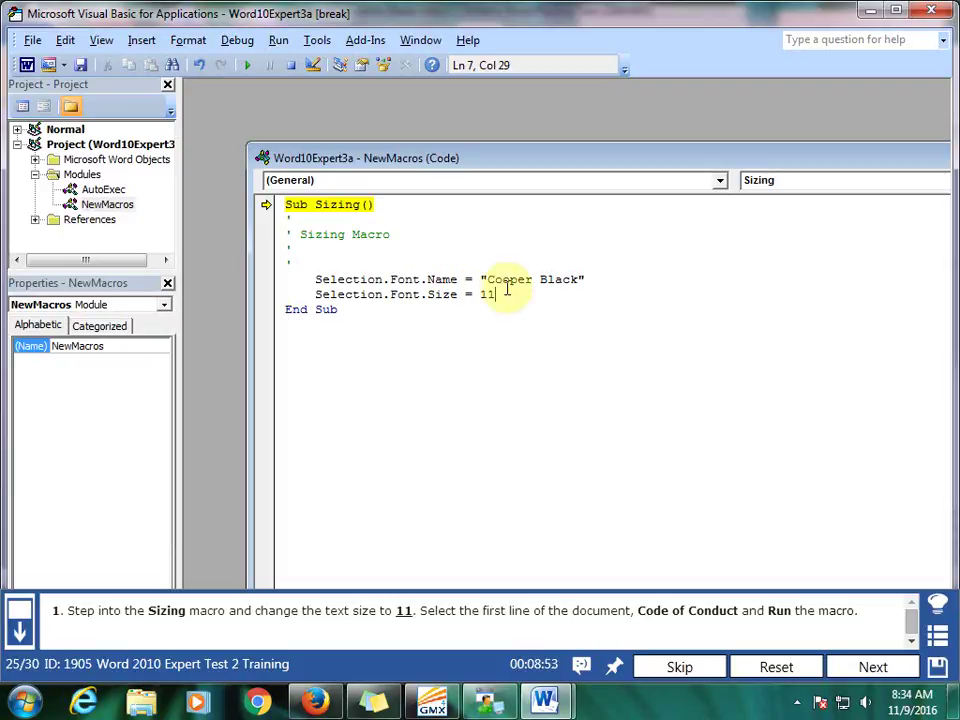
left_click(247, 65)
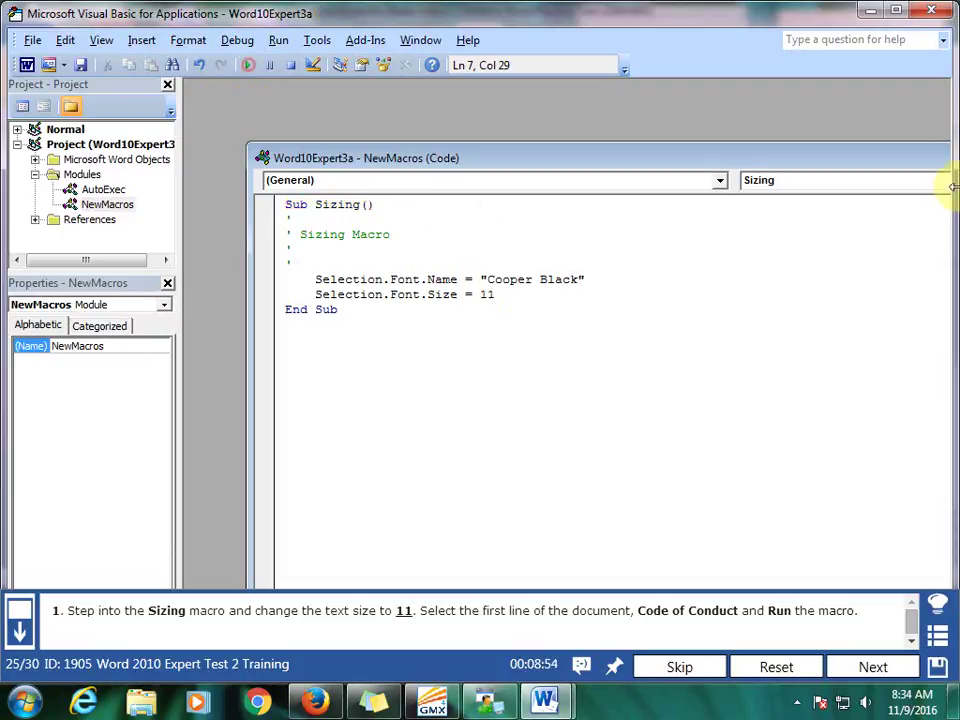
left_click(931, 10)
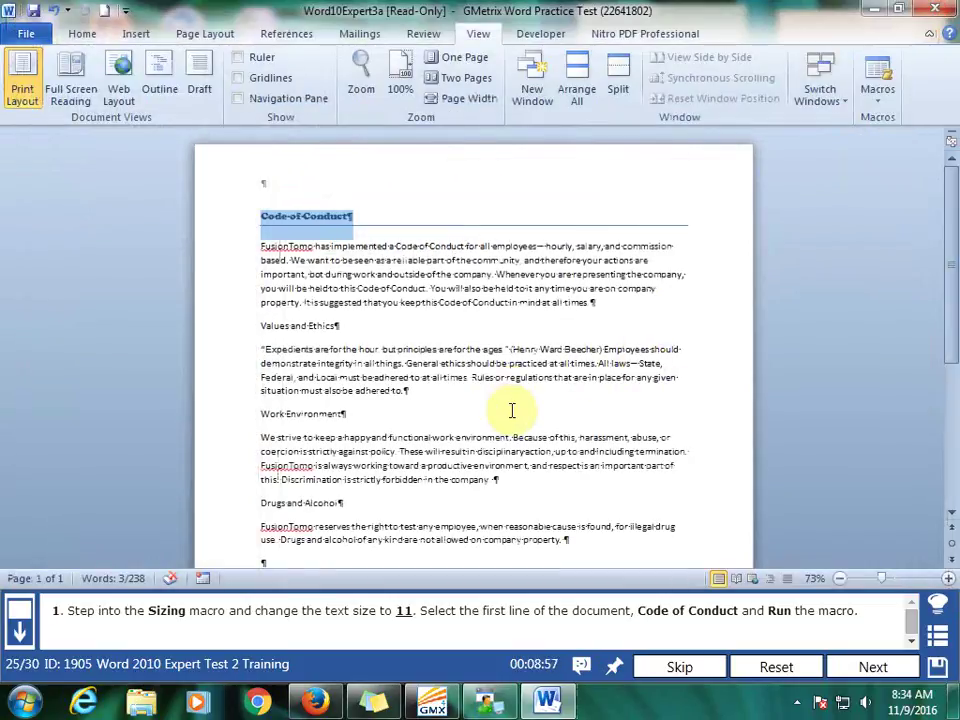
left_click(510, 409)
left_click(904, 670)
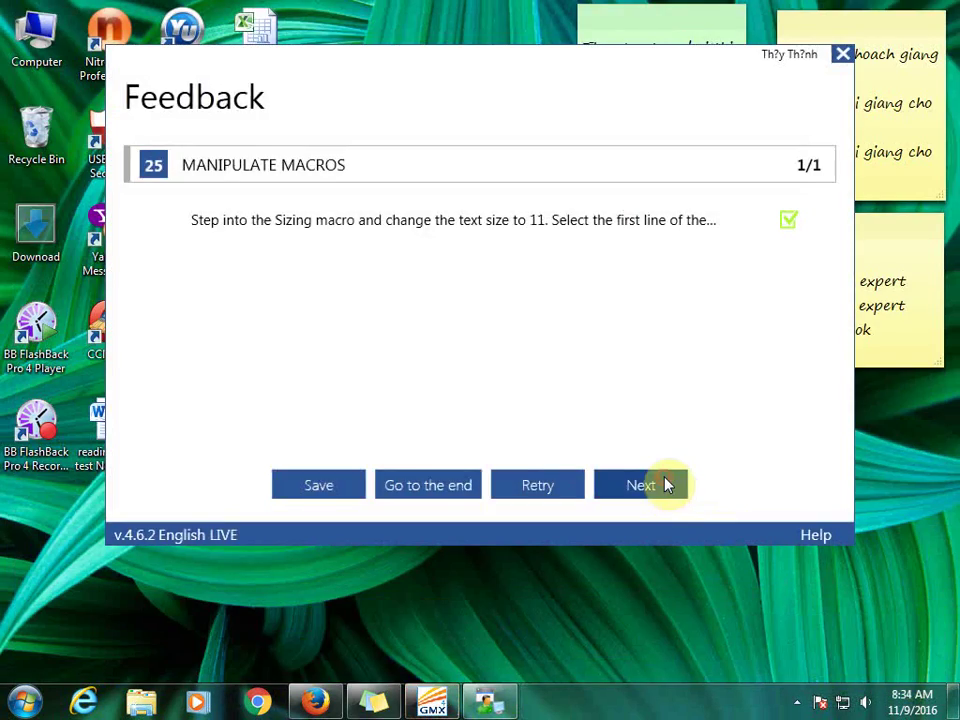
left_click(641, 485)
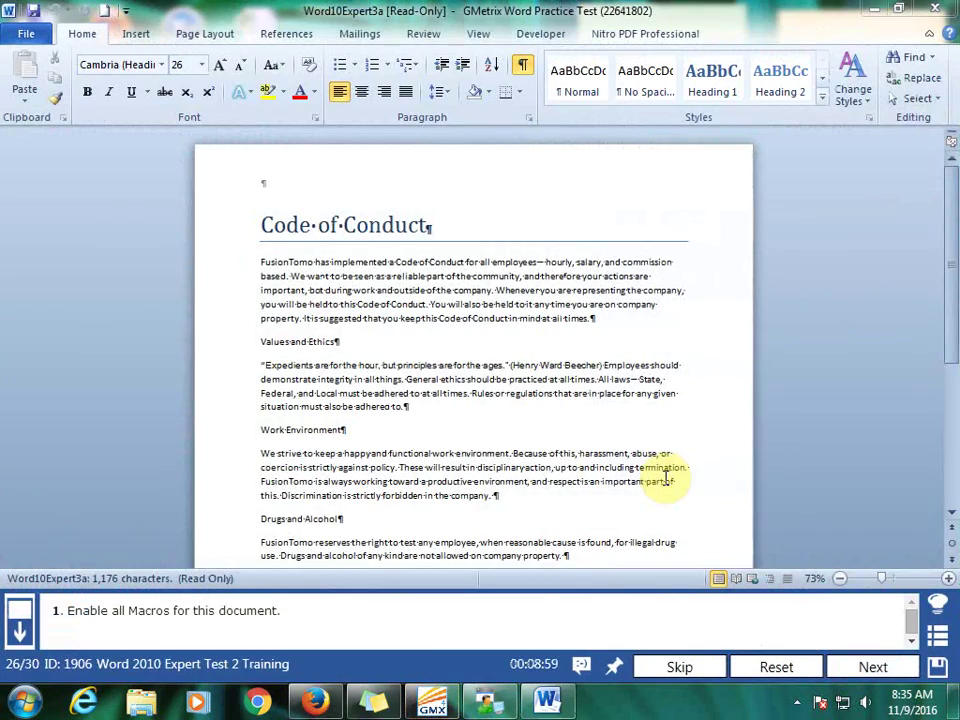
- Set the Trust Center macro setting to 'Enable all macros', then submit and continue to the next task
left_click(28, 34)
left_click(73, 393)
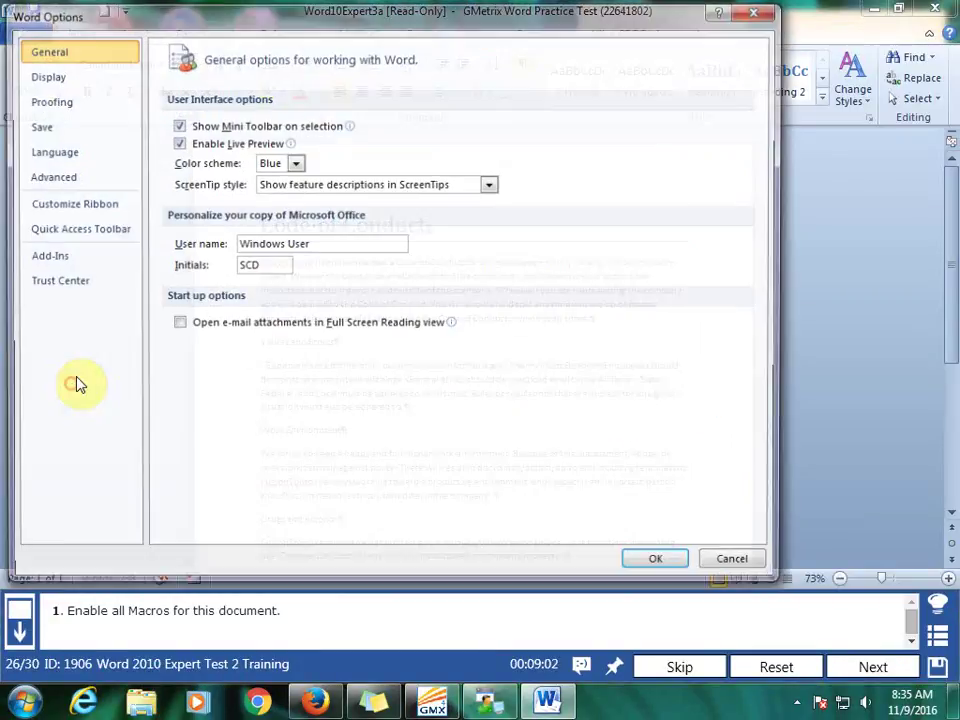
left_click(72, 282)
left_click(698, 350)
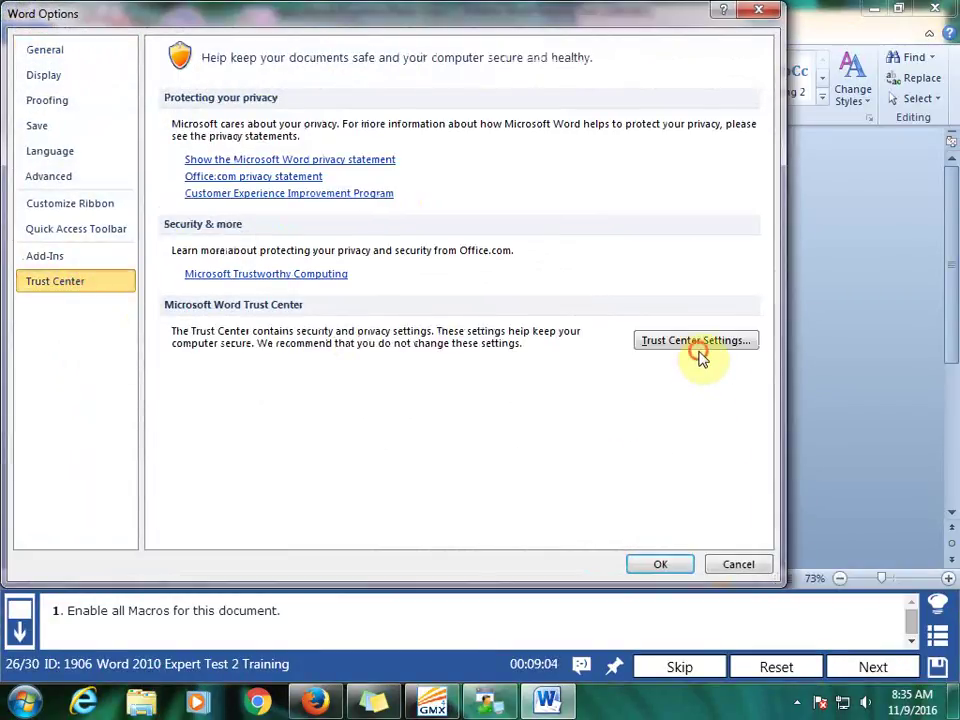
left_click(228, 141)
left_click(666, 564)
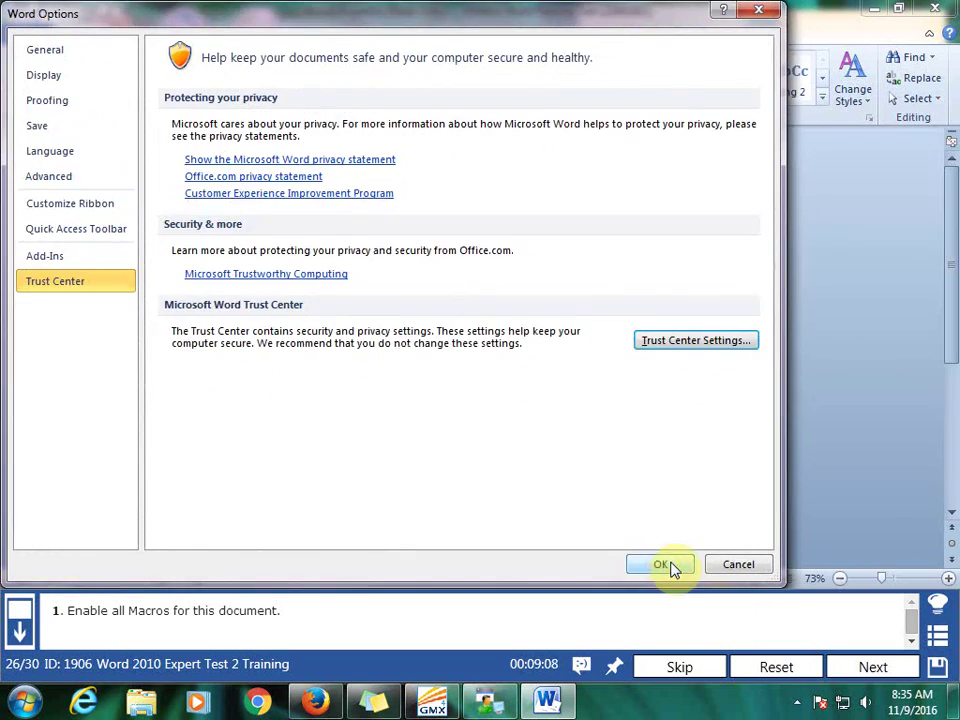
left_click(666, 564)
left_click(857, 664)
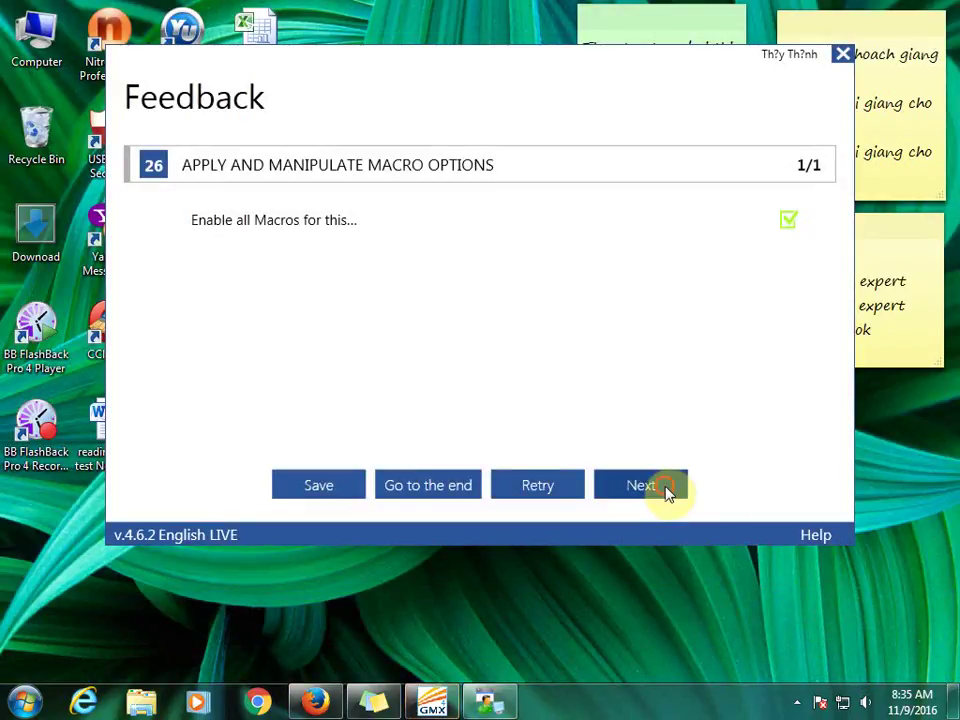
left_click(666, 491)
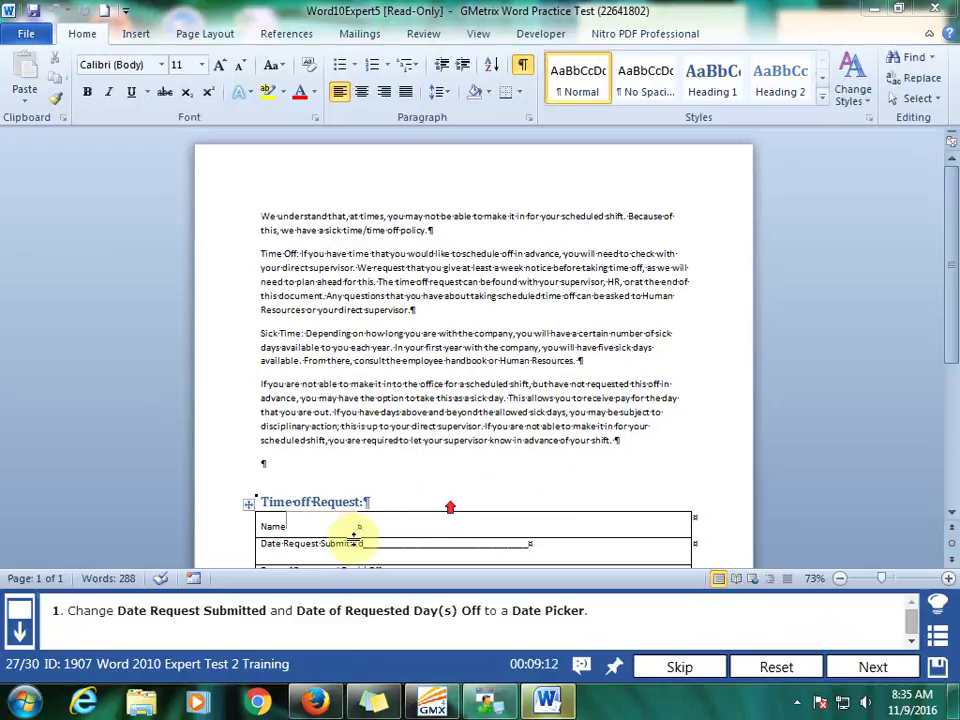
- Turn the Date Request Submitted entry into a Date Picker content control
scroll(450, 470, "down", 2)
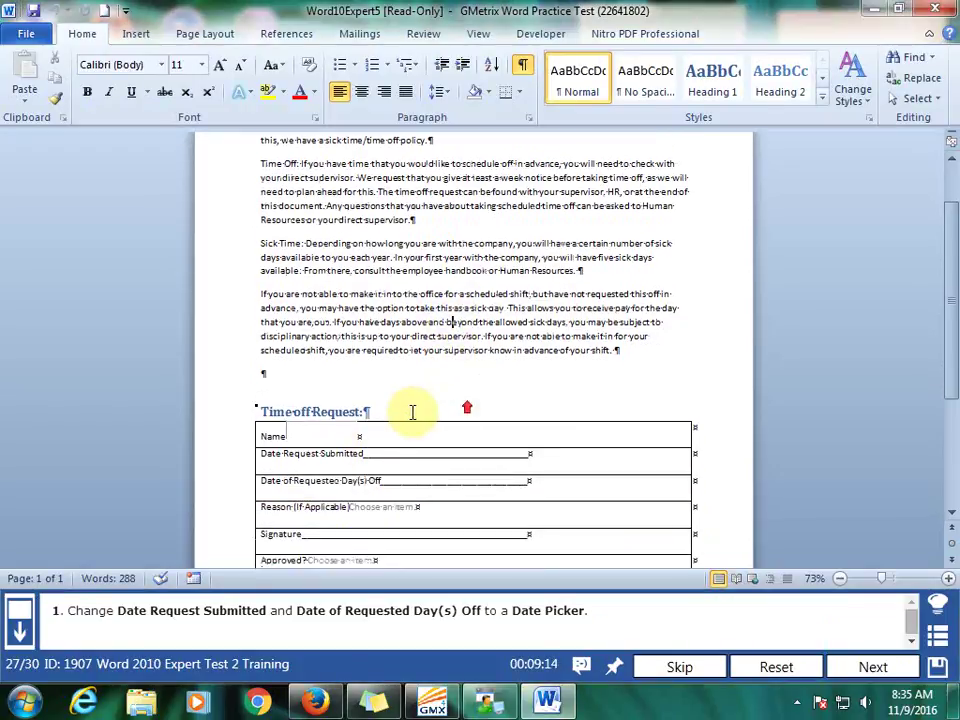
mouse_move(367, 455)
left_mouse_down()
mouse_move(261, 456)
mouse_move(364, 455)
left_mouse_up()
left_click(265, 457)
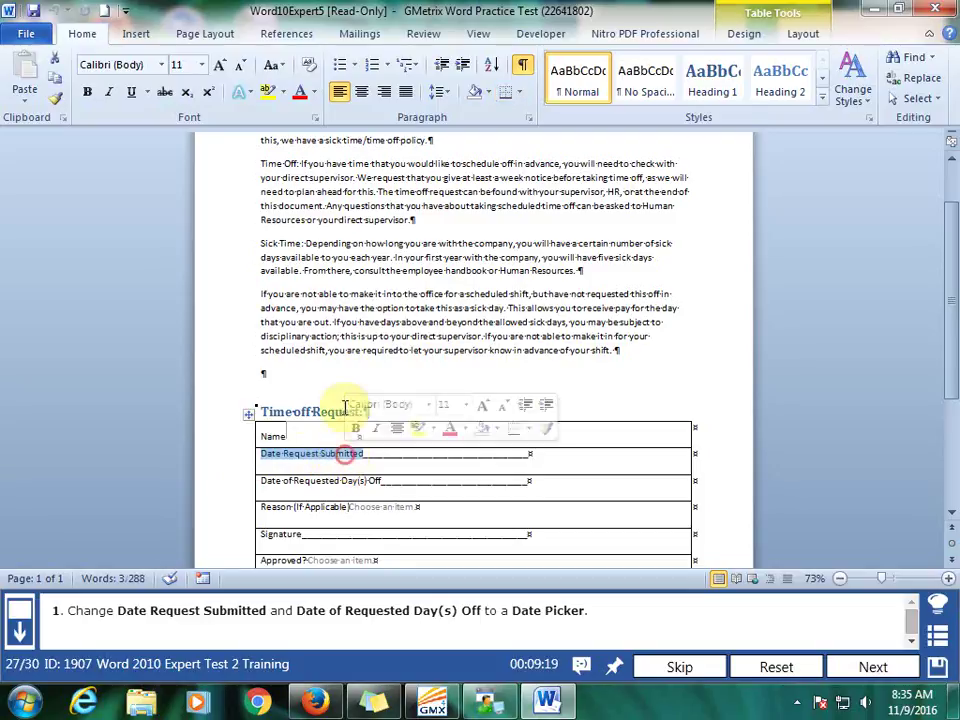
left_click(540, 33)
left_click(300, 97)
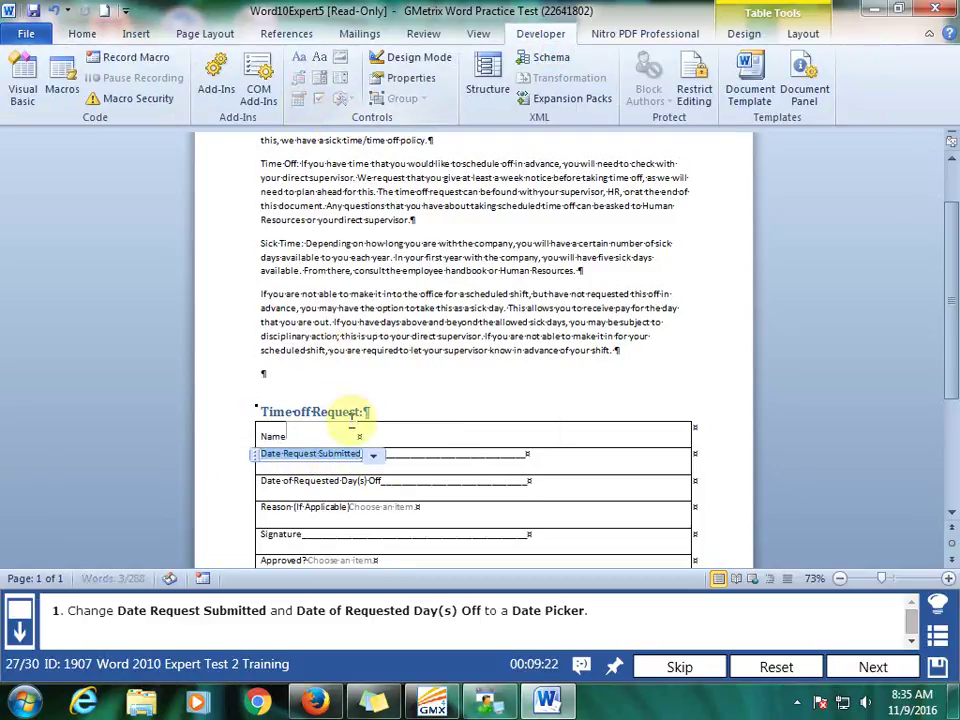
left_click(452, 392)
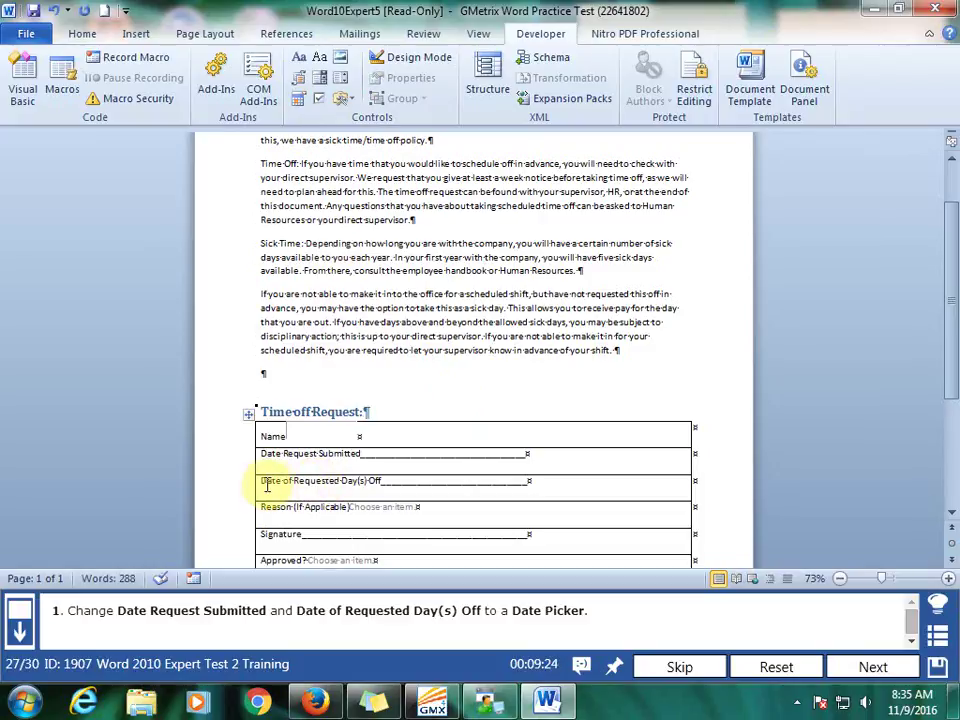
- Make Date of Requested Day(s) Off a Date Picker control, then submit and go to question 28
left_click_drag(271, 485, 366, 485)
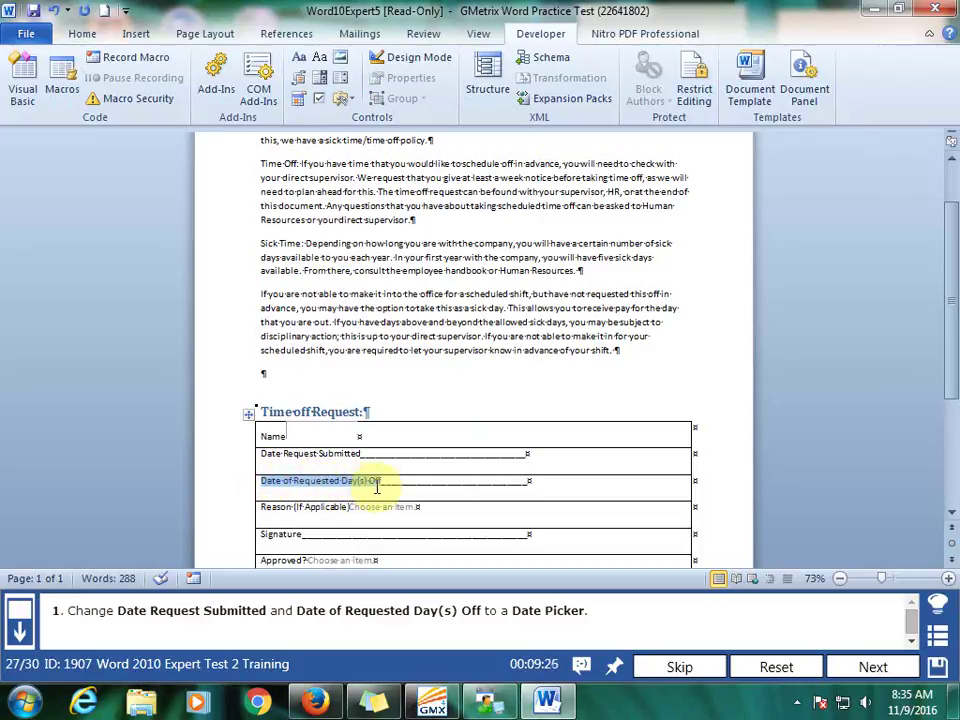
left_click(303, 97)
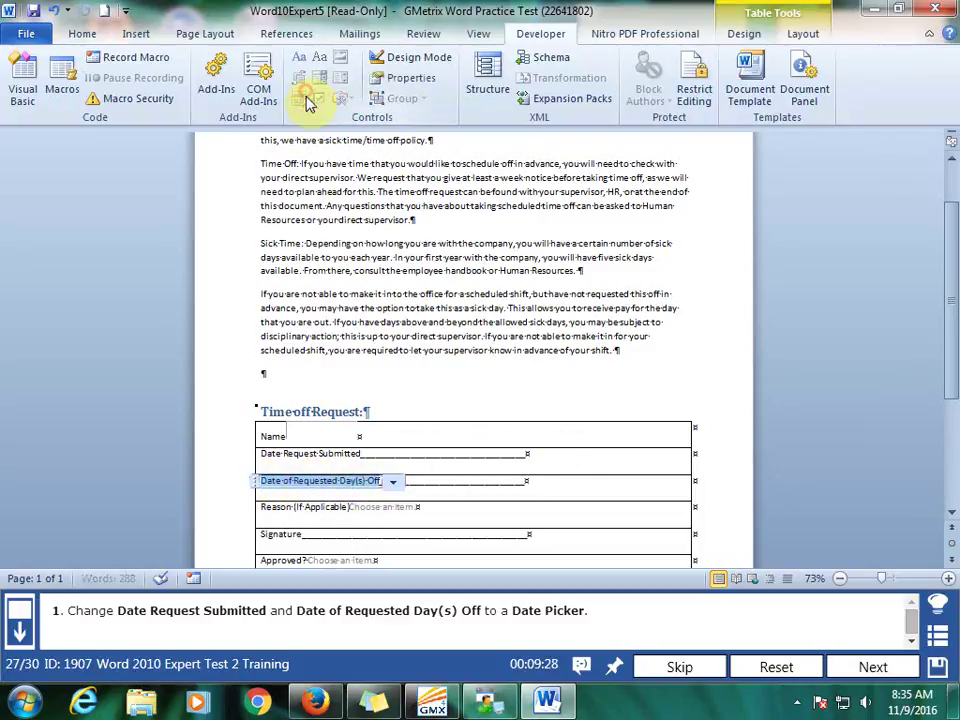
left_click(858, 667)
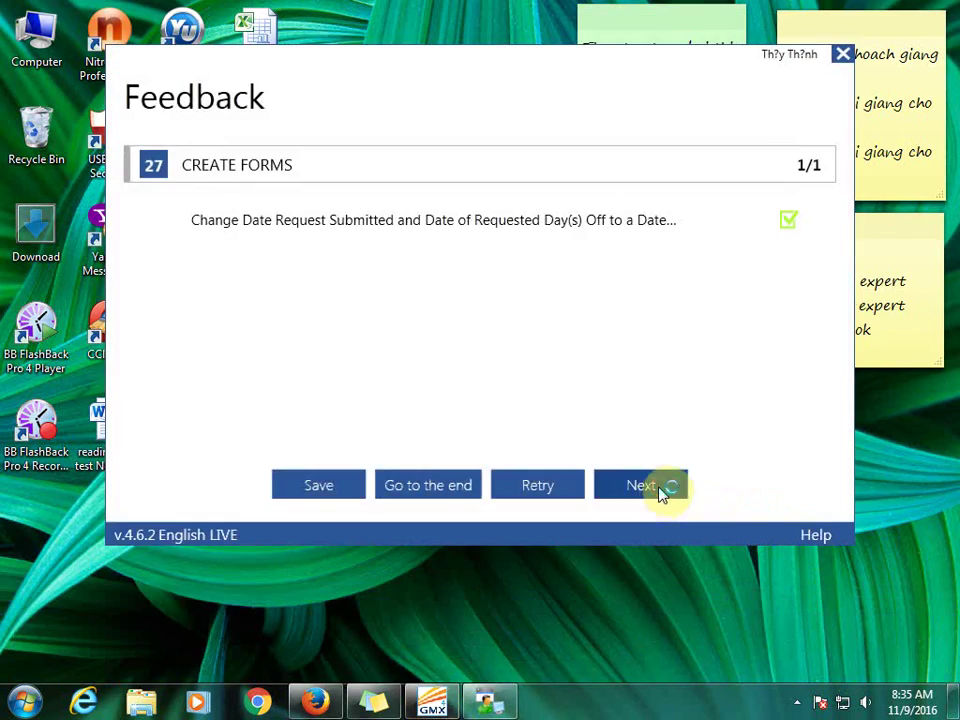
left_click(660, 492)
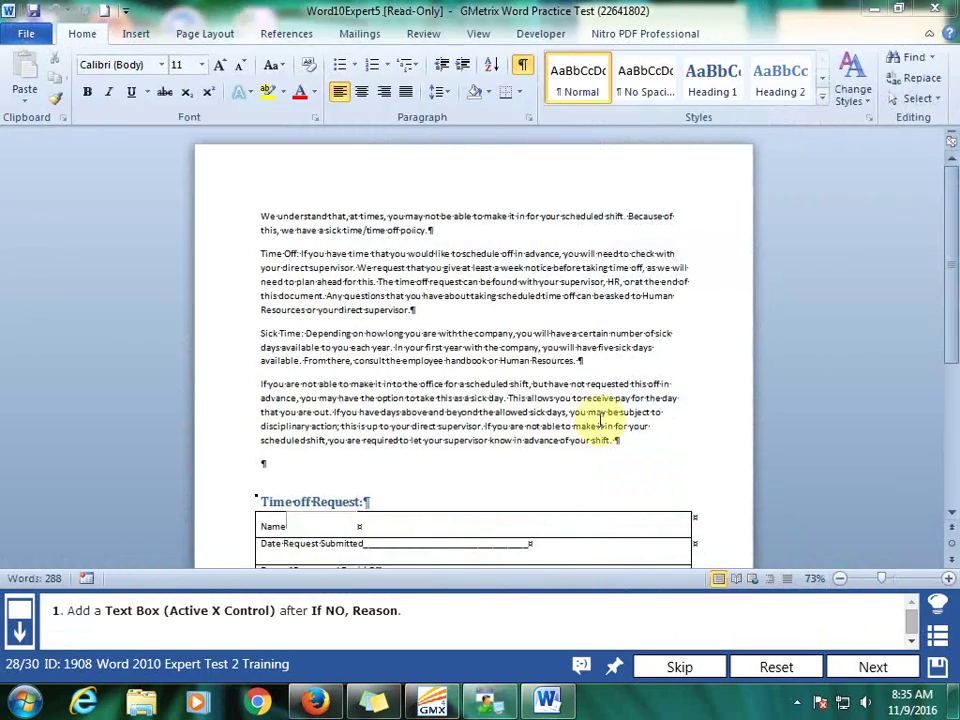
- Insert an ActiveX Text Box from Legacy Tools after 'If NO, Reason', then submit and go to question 29
scroll(598, 415, "down", 2)
scroll(600, 418, "down", 2)
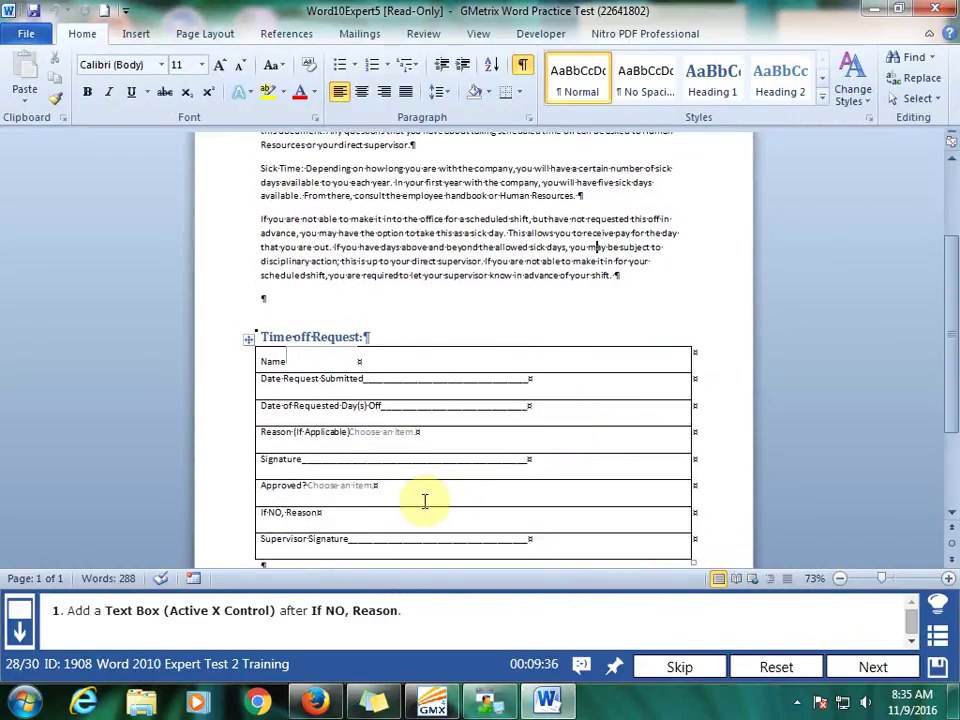
left_click(388, 511)
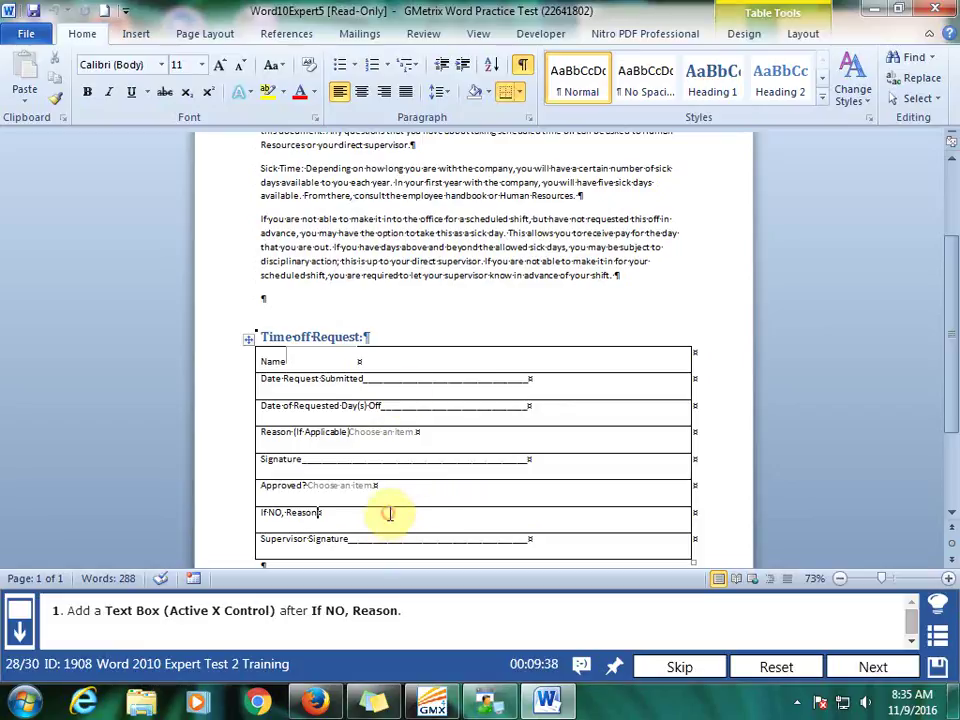
left_click(540, 33)
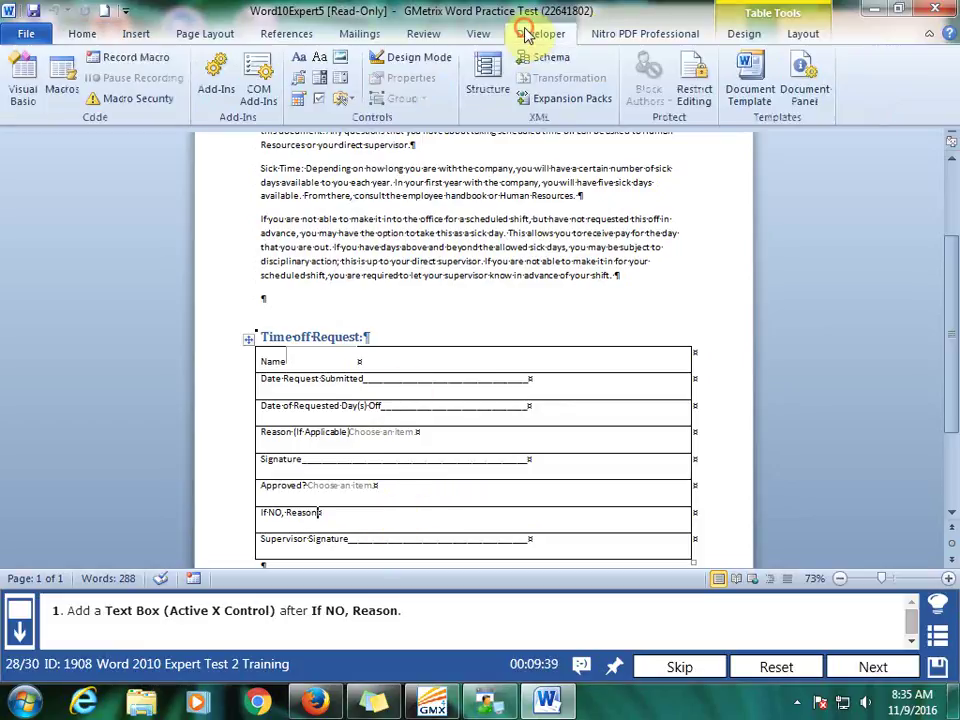
left_click(347, 98)
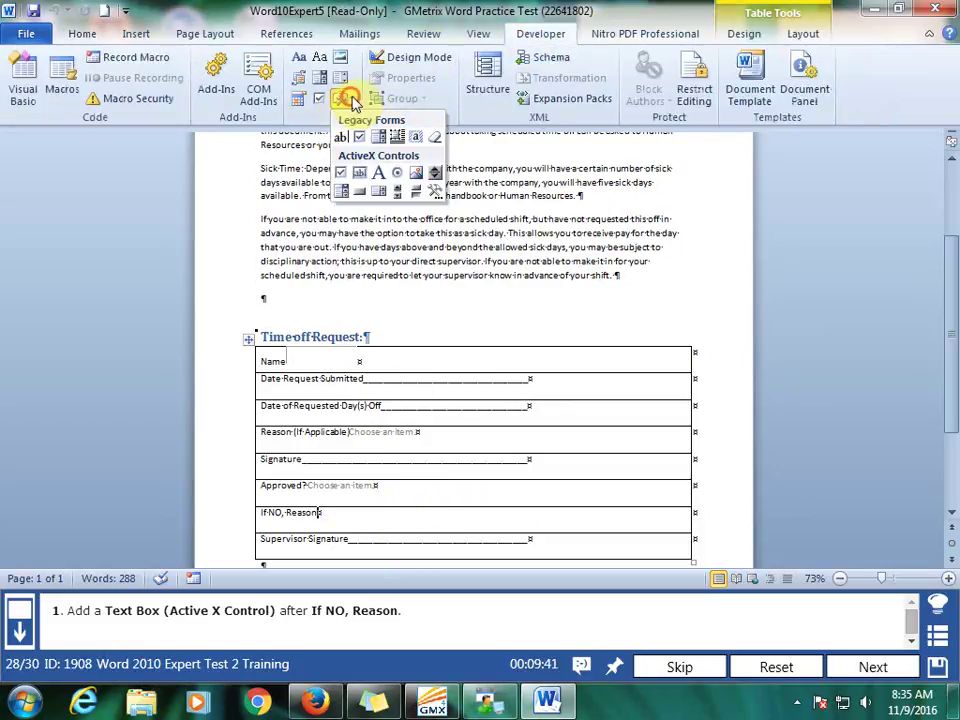
left_click(361, 174)
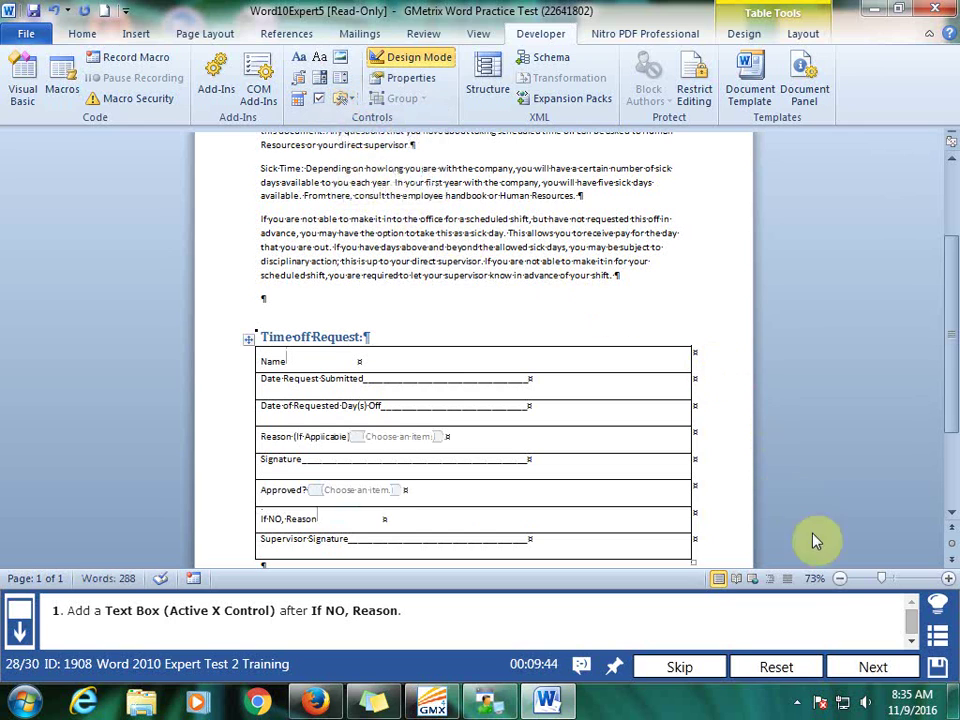
left_click(873, 666)
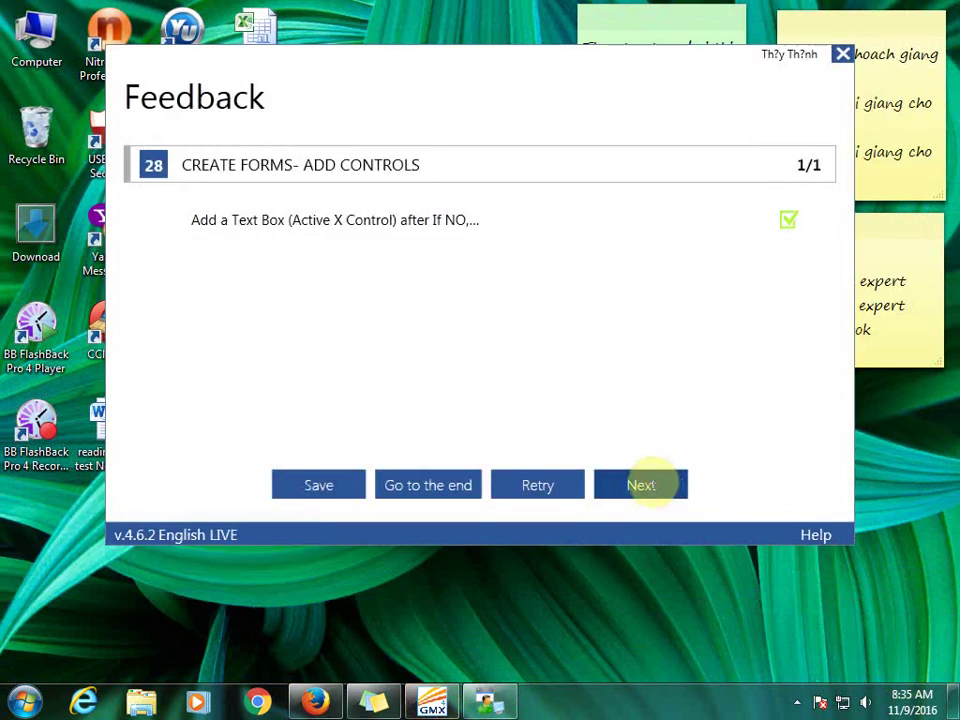
left_click(648, 485)
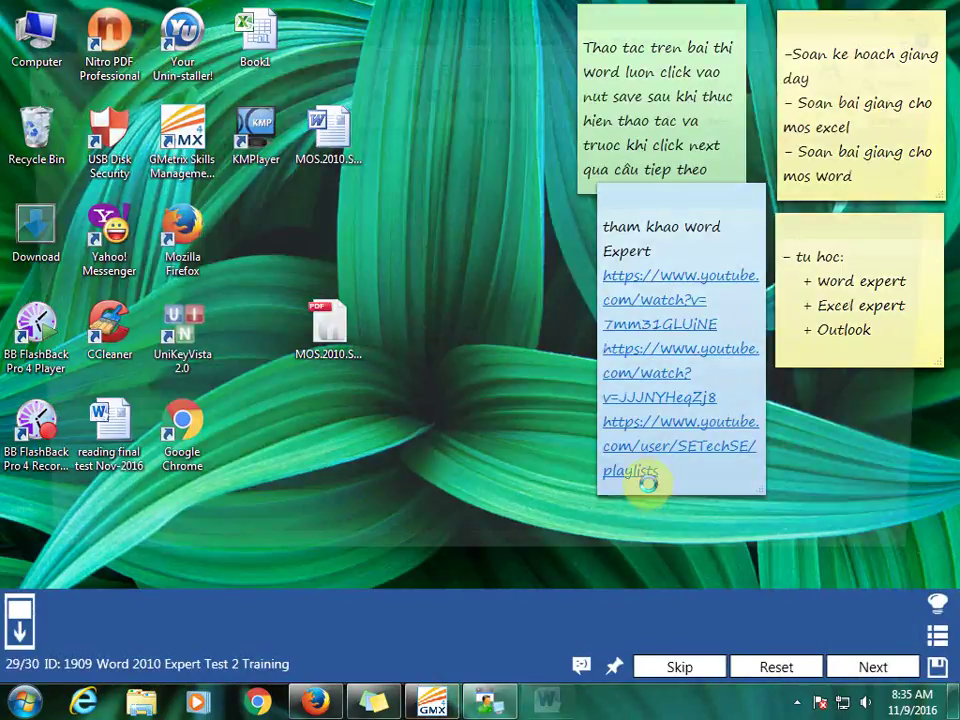
- Delete the 'Maybe' choice from the Approved? drop-down list's properties
scroll(537, 415, "down", 3)
scroll(537, 415, "down", 2)
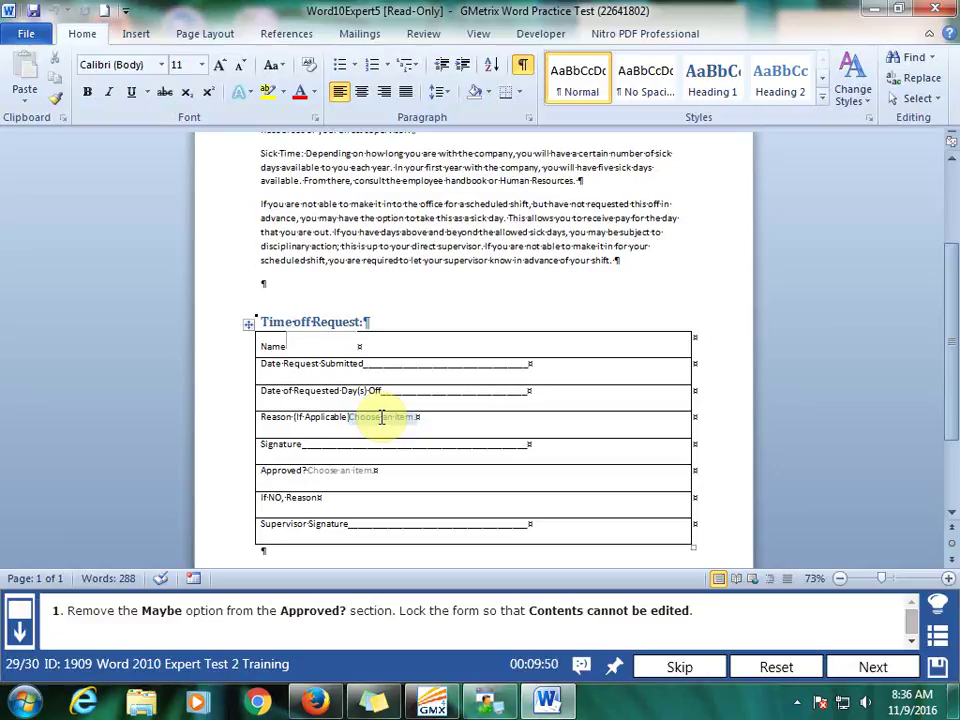
left_click(358, 474)
left_click(540, 34)
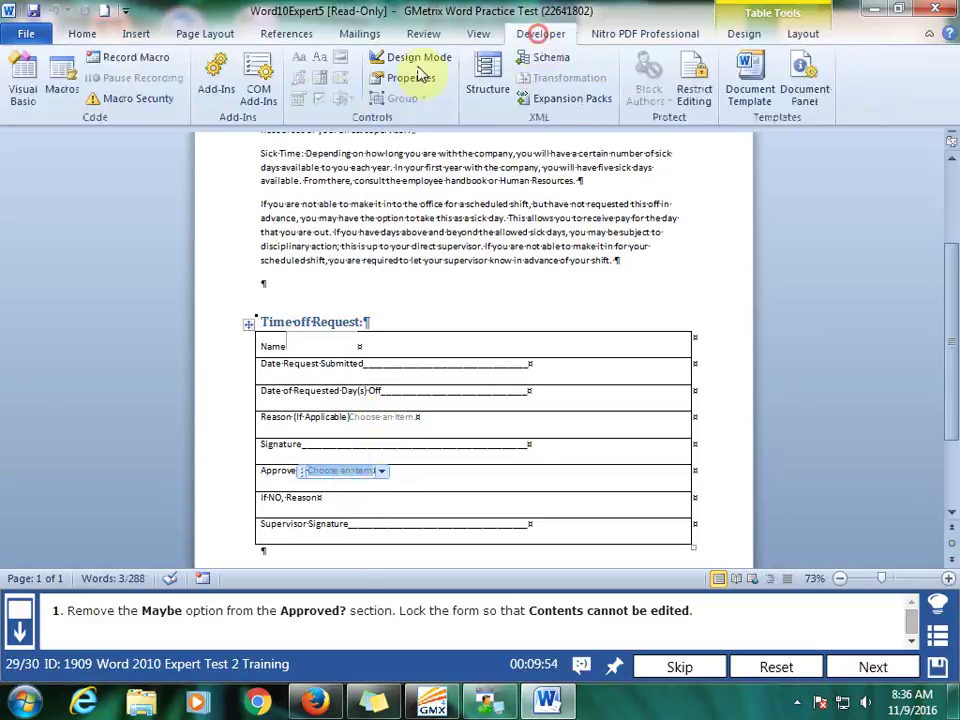
left_click(384, 471)
left_click(406, 78)
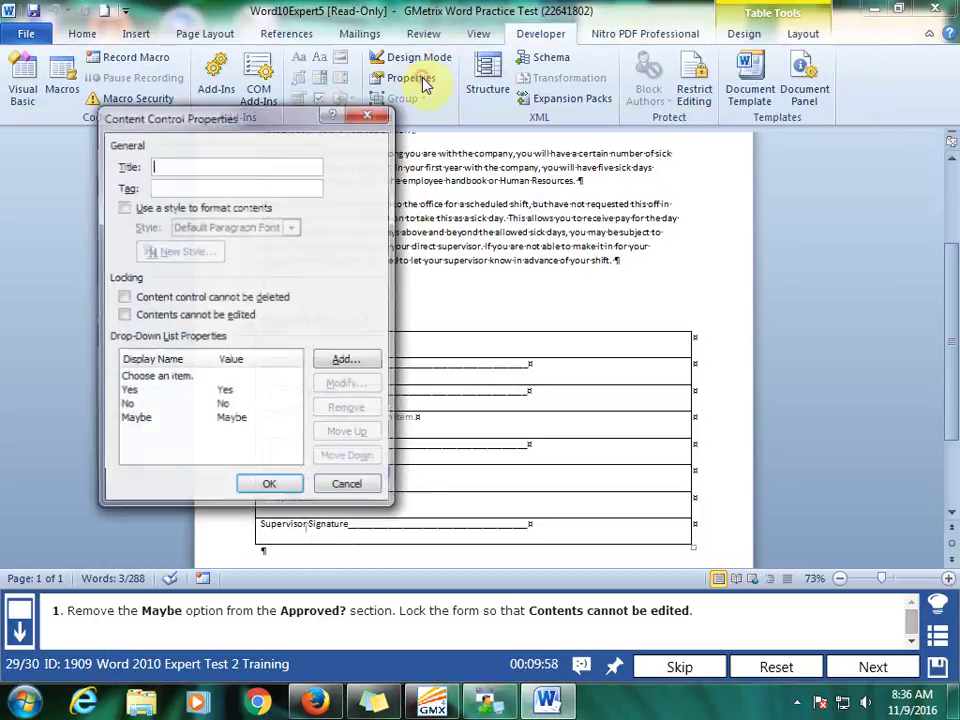
left_click(150, 420)
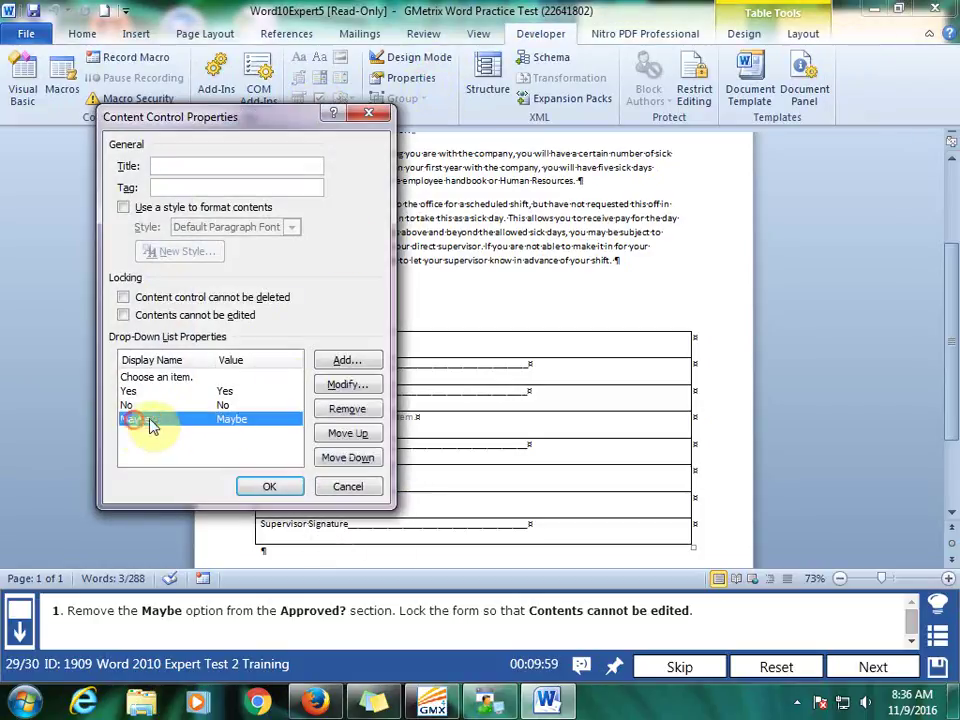
left_click(335, 408)
left_click(270, 488)
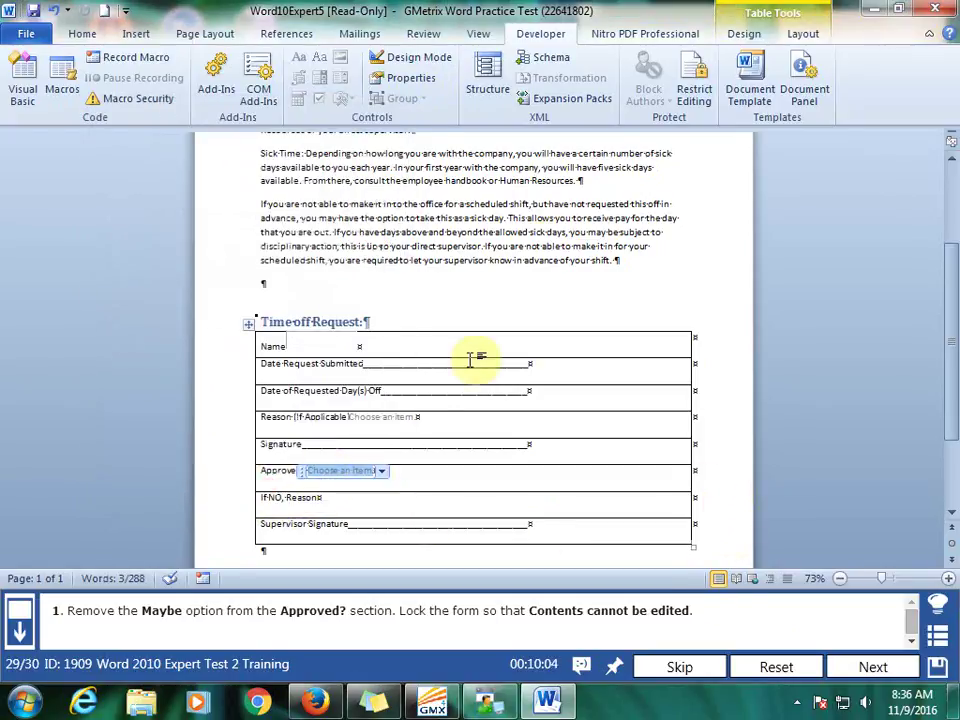
- Restrict editing to 'Filling in forms', enforce protection without a password, then submit for question 30
left_click(712, 86)
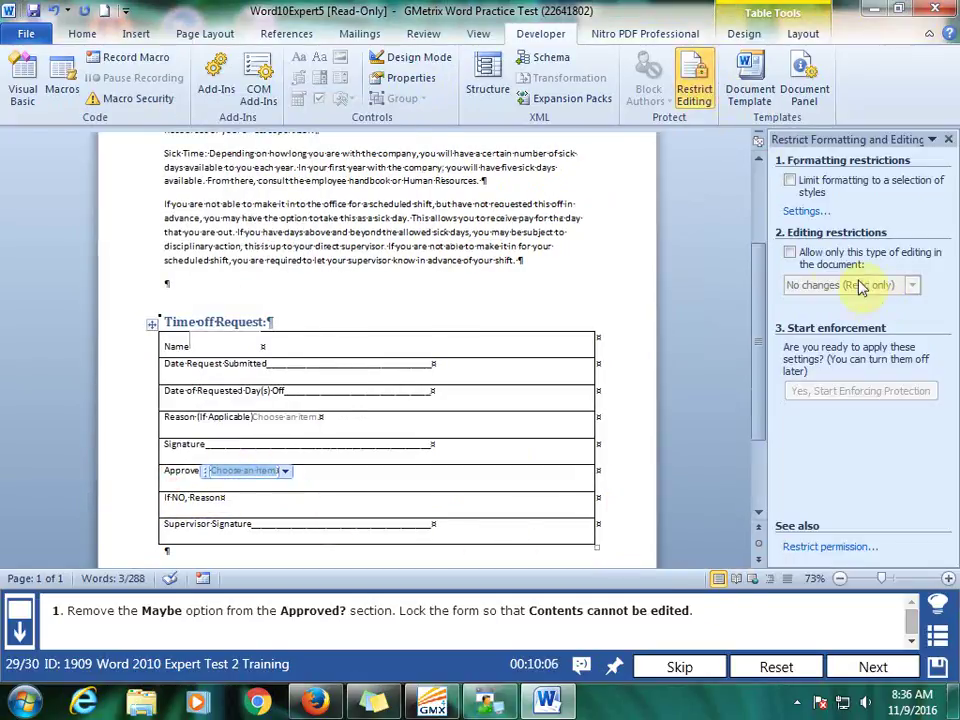
left_click(820, 256)
left_click(911, 285)
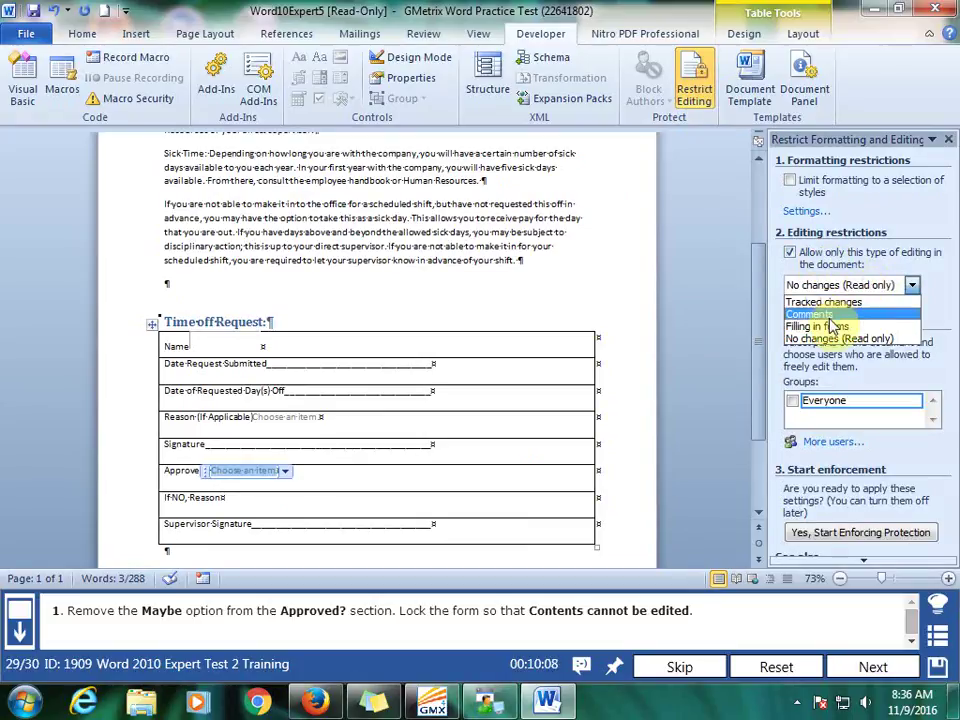
left_click(836, 327)
left_click(888, 398)
left_click(580, 390)
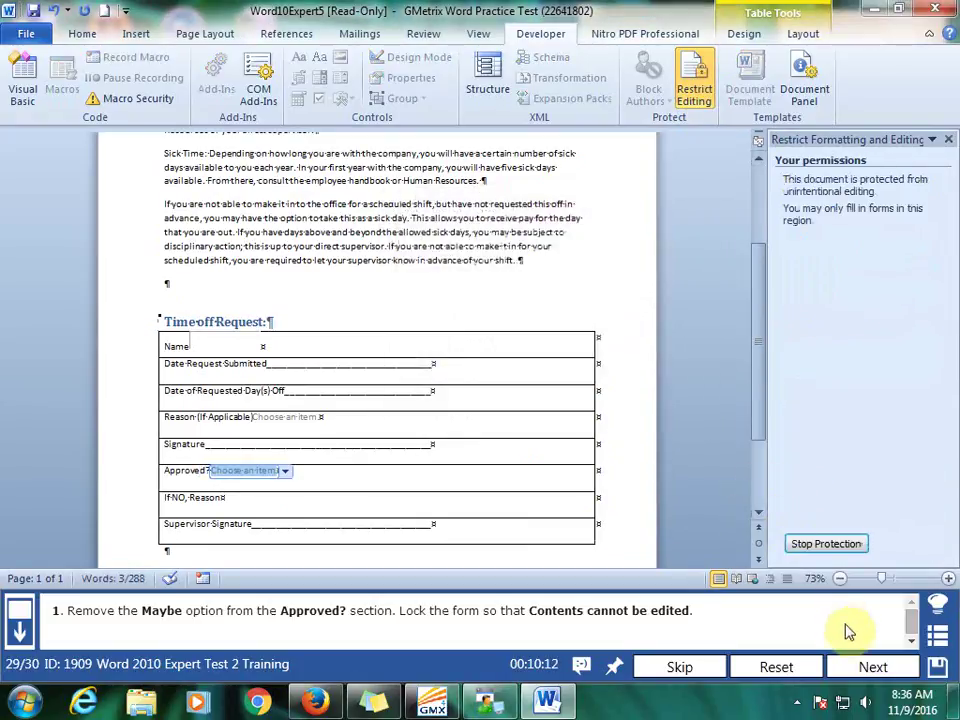
left_click(870, 664)
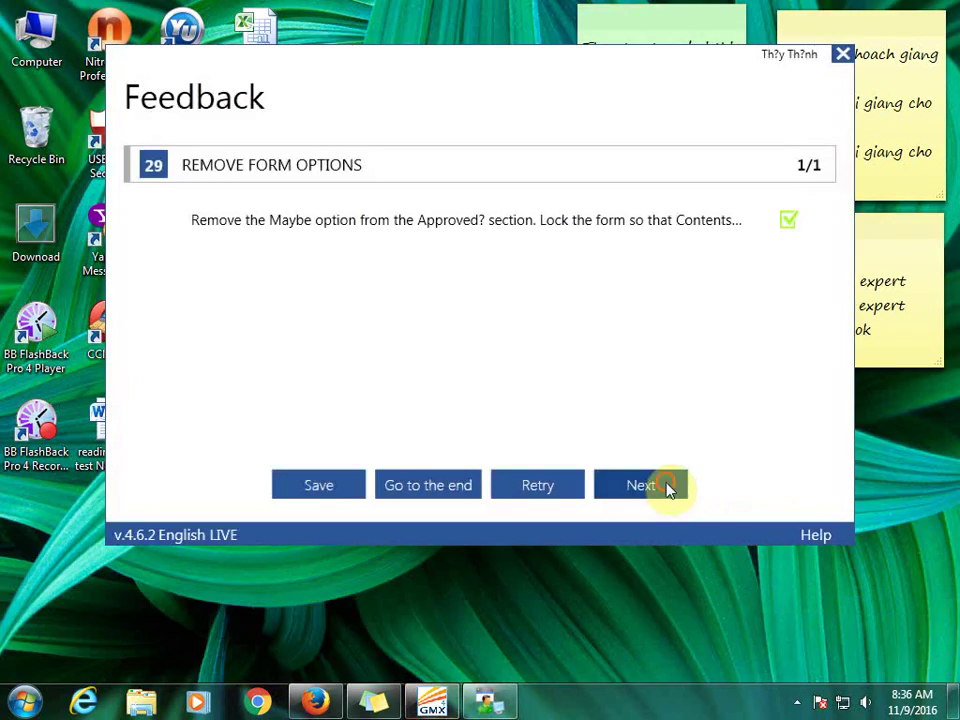
left_click(665, 485)
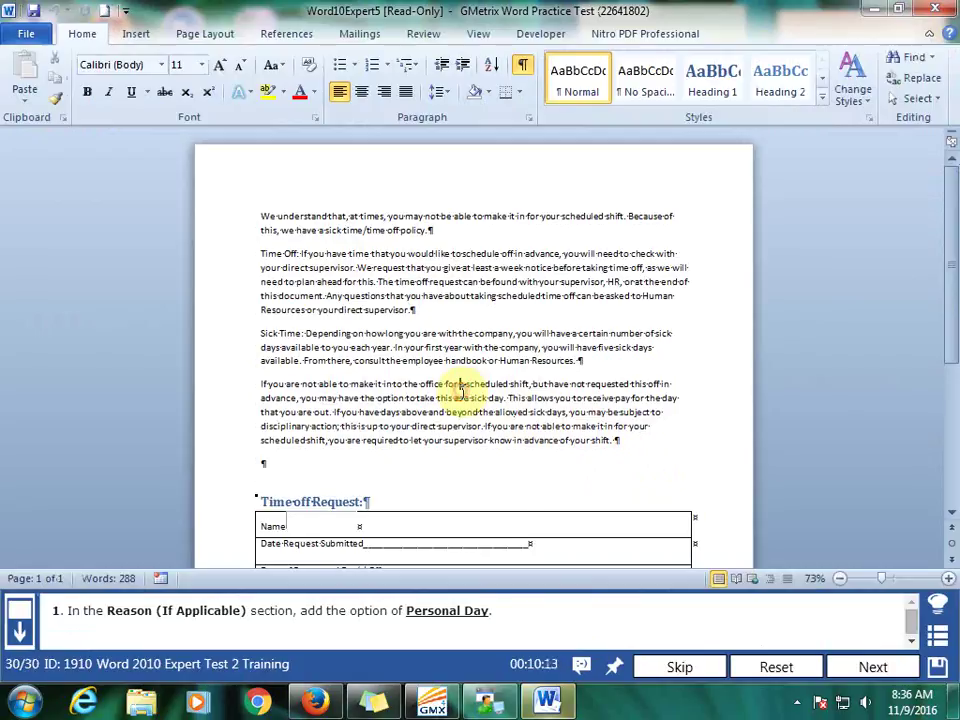
- Add 'Personal Day' to the Reason (If Applicable) drop-down's choices in Properties and submit the final question
scroll(463, 392, "down", 2)
scroll(463, 392, "down", 2)
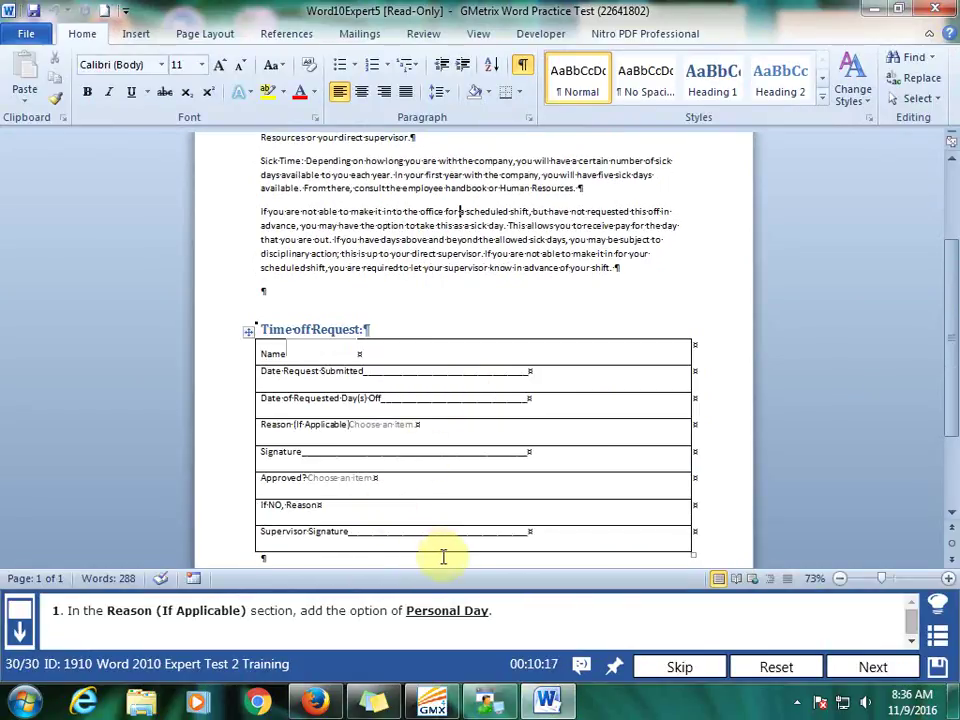
left_click(408, 428)
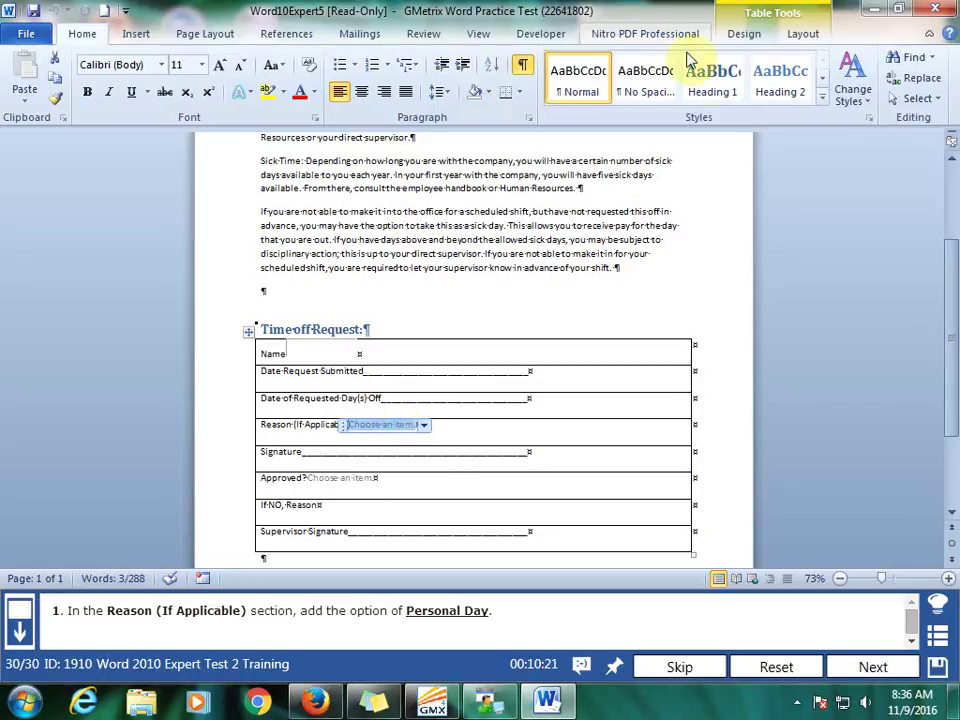
left_click(527, 34)
left_click(418, 85)
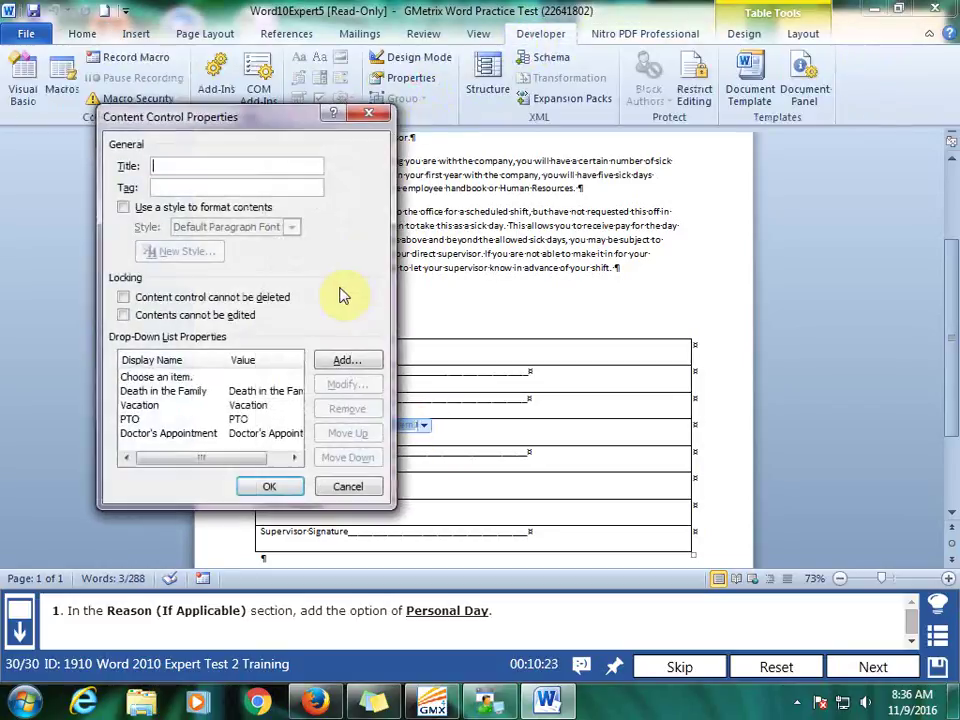
left_click(342, 362)
type("Personal Day")
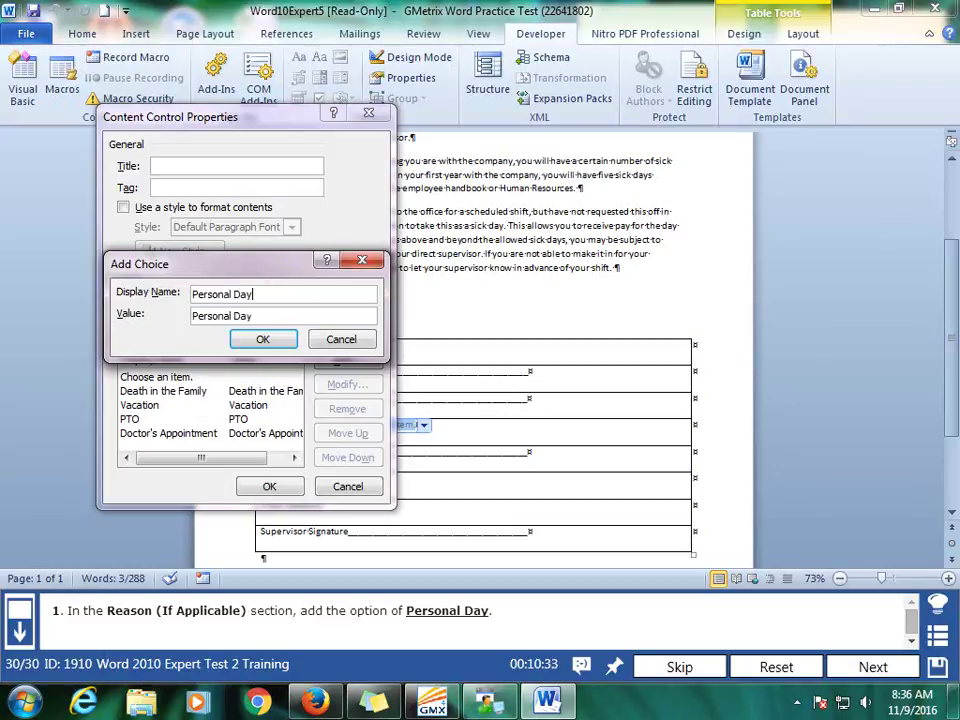
left_click(262, 340)
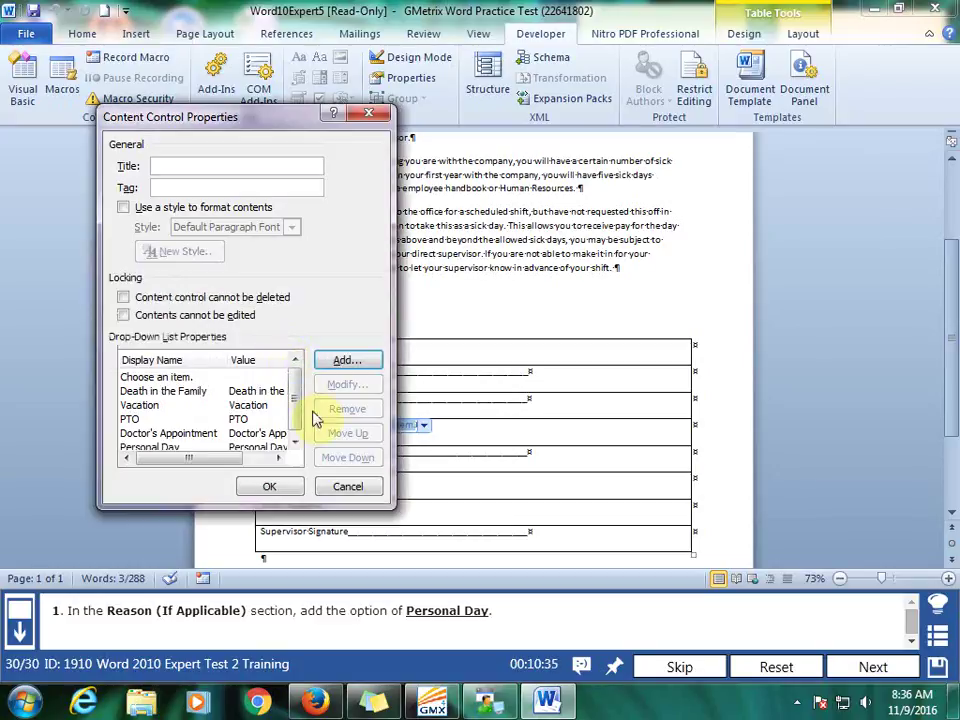
left_click(270, 487)
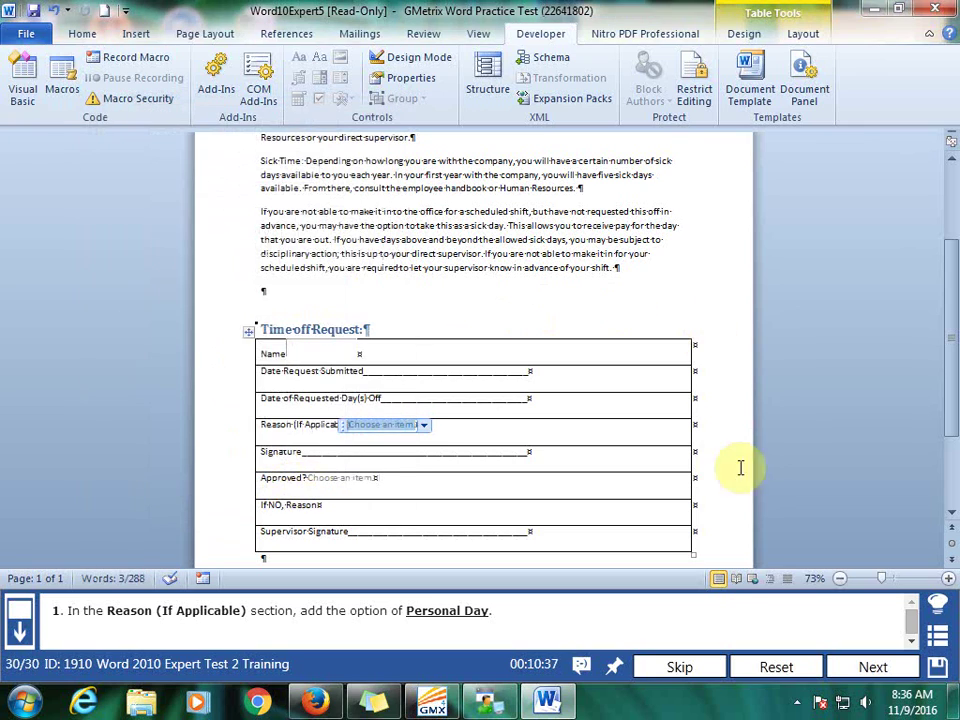
left_click(873, 667)
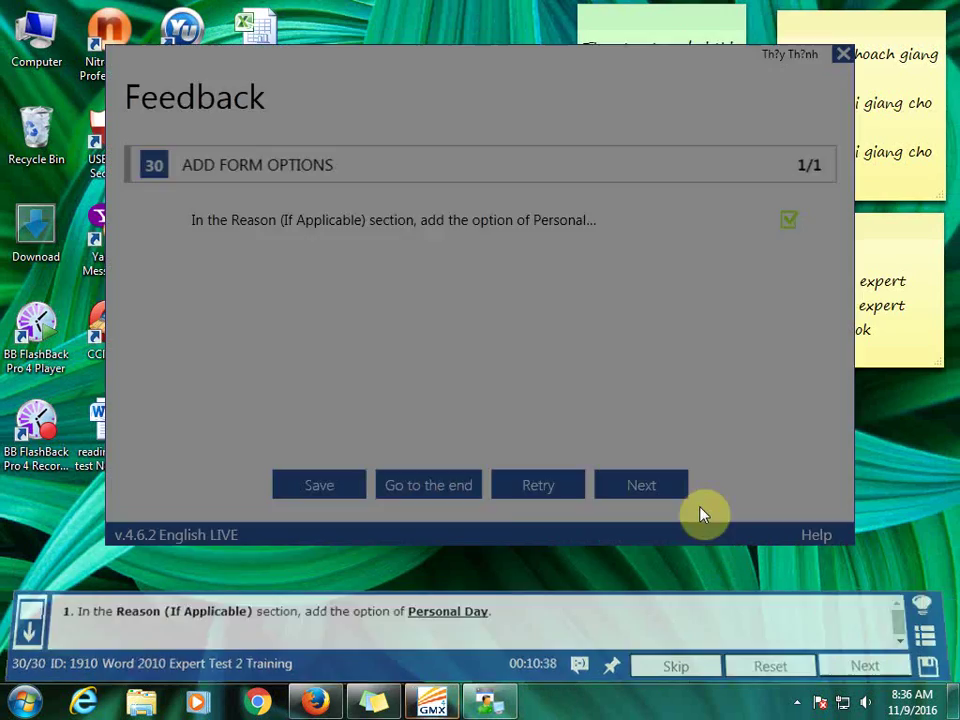